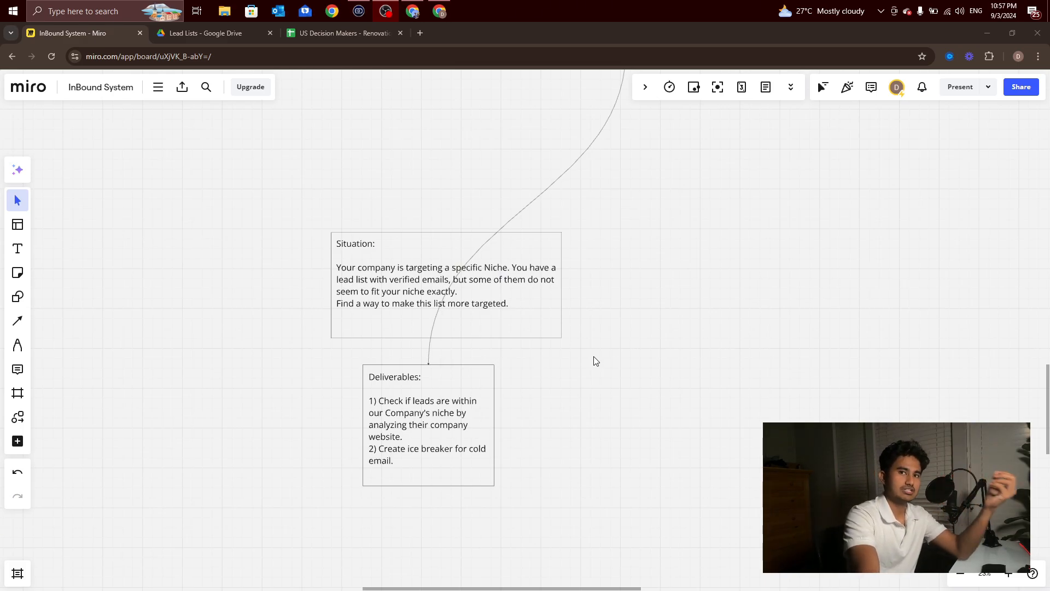
Step: Read the Situation and Deliverables notes on the board
scroll(436, 444, up, 1)
scroll(437, 444, up, 3)
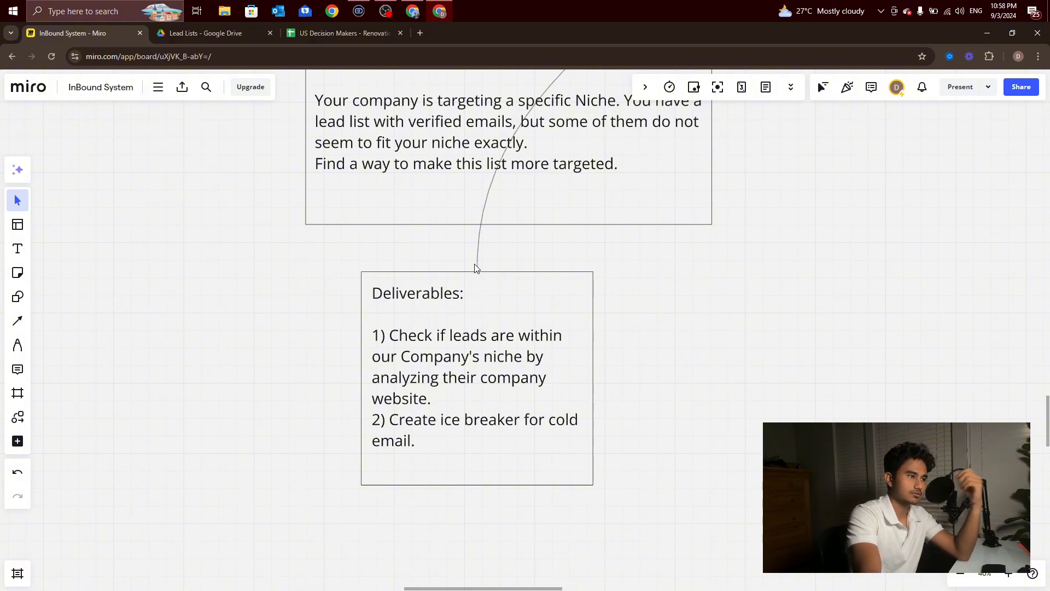
Step: Switch to the US Decision Makers - Renovations spreadsheet and look through its lead rows and email addresses
click(360, 43)
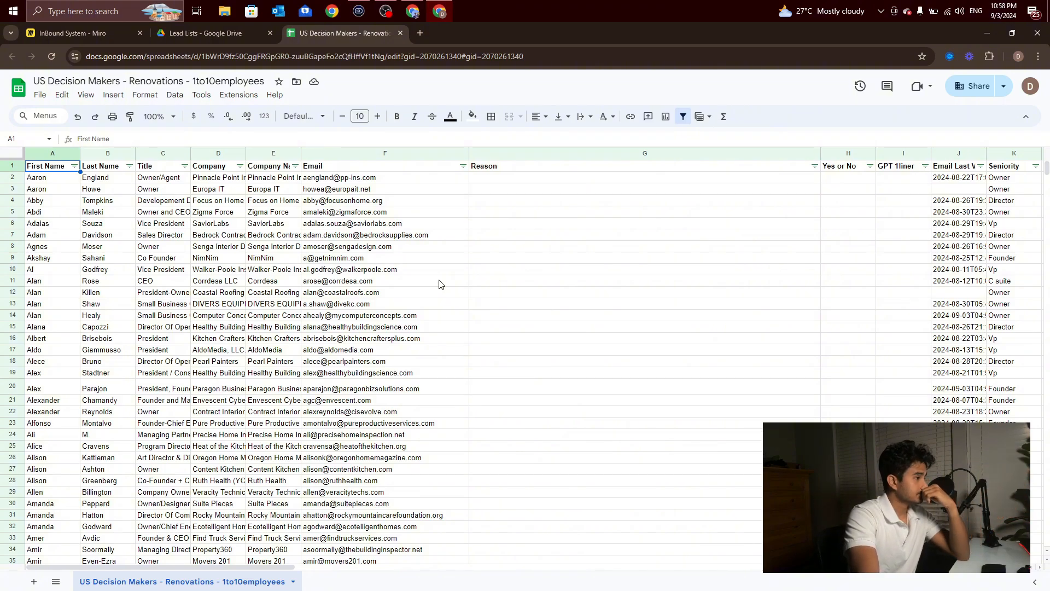
scroll(441, 281, down, 20)
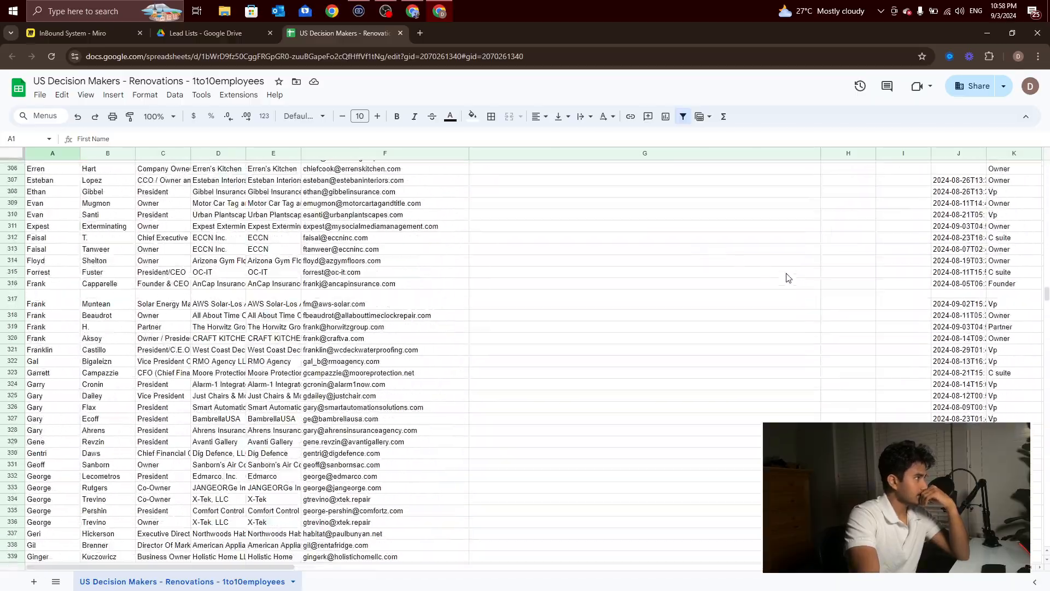
drag(1046, 295, 1044, 164)
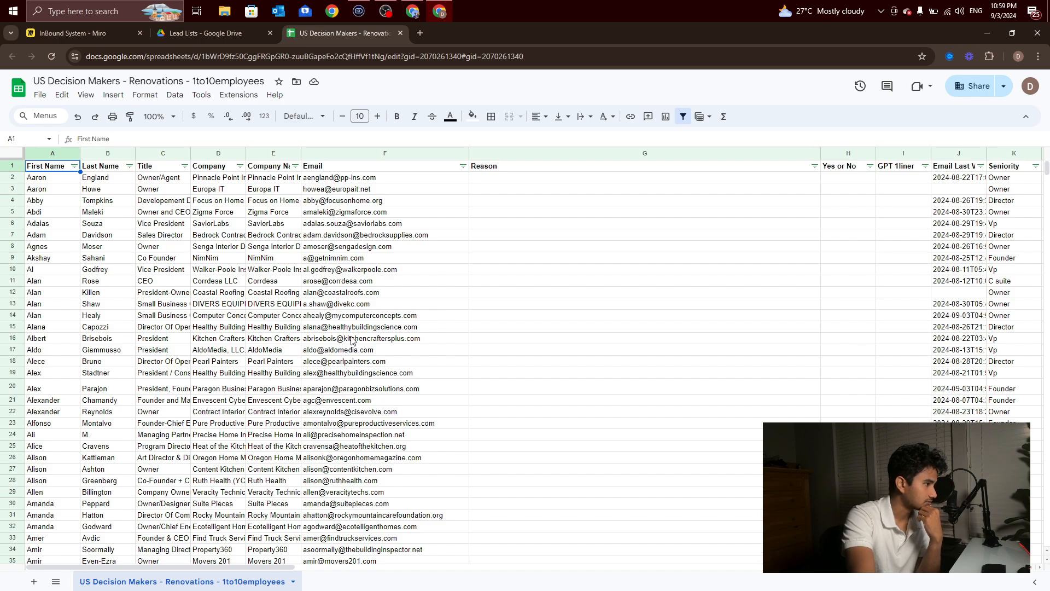
click(385, 392)
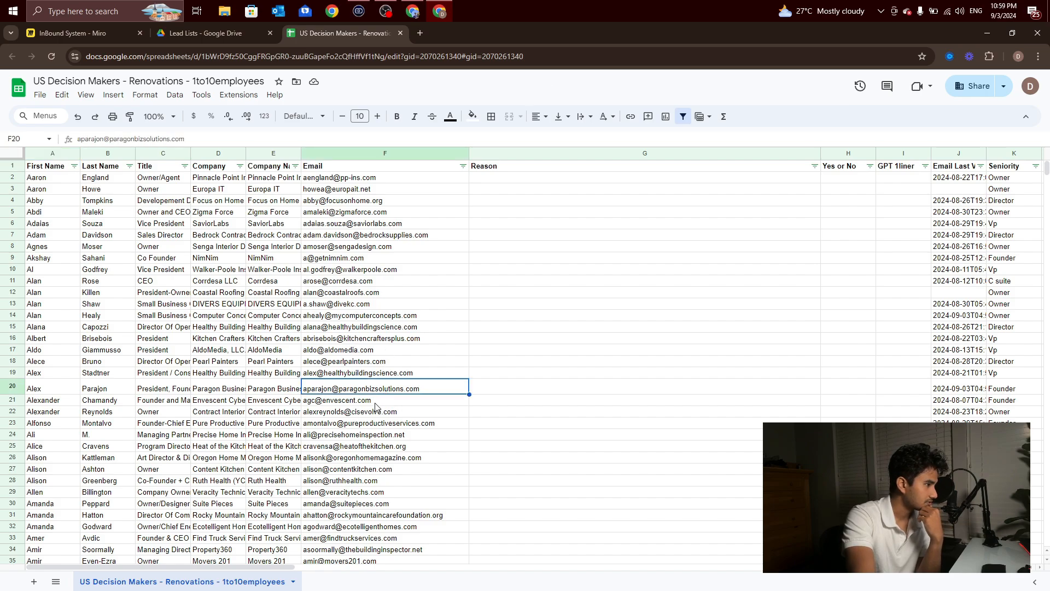
click(382, 414)
click(397, 435)
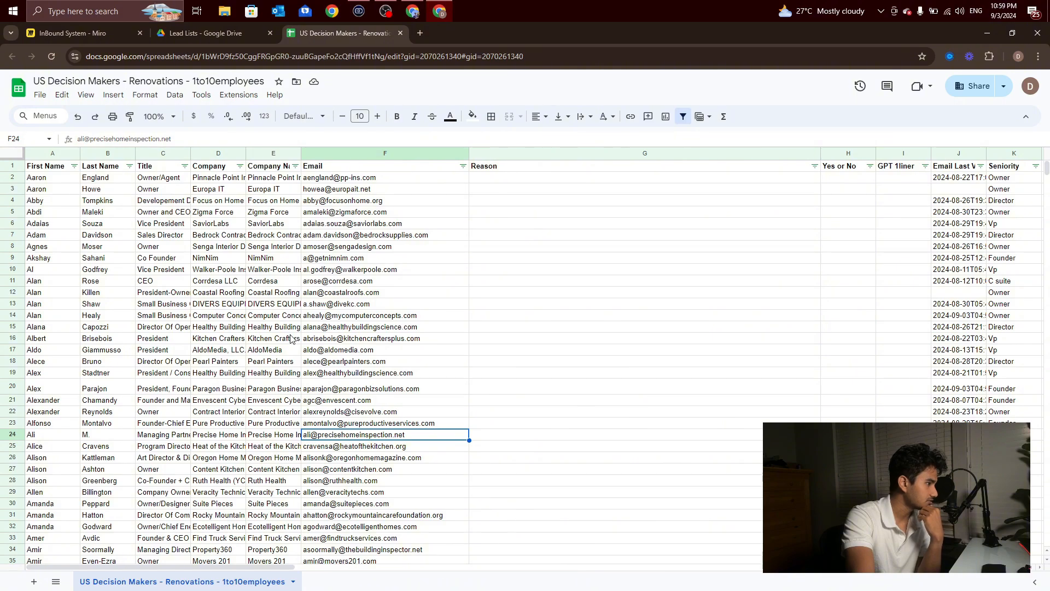
Step: Fit the Company column's width to its contents and go through the first company names
double_click(246, 153)
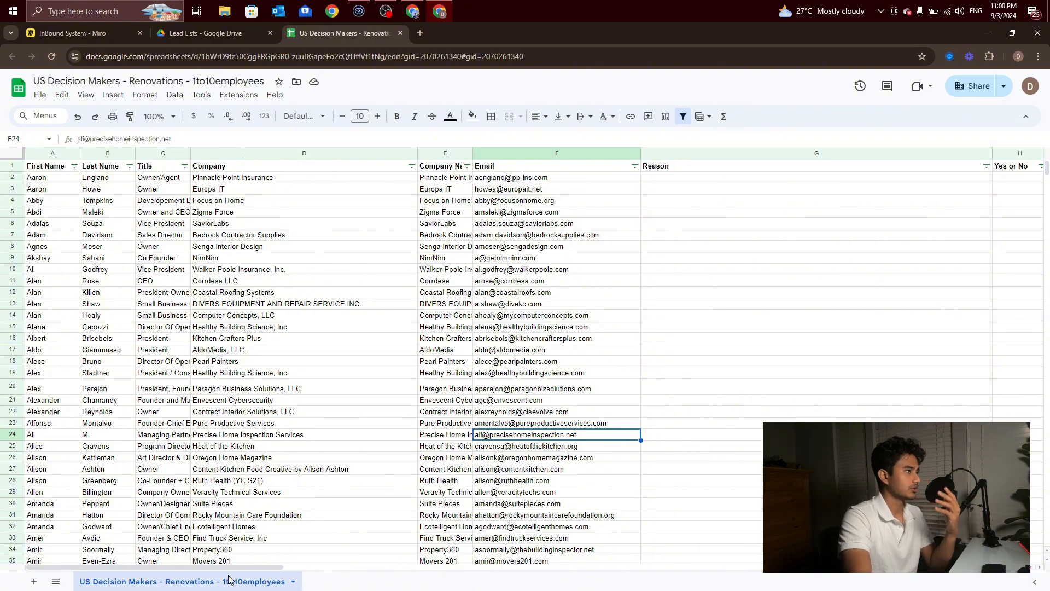
click(248, 188)
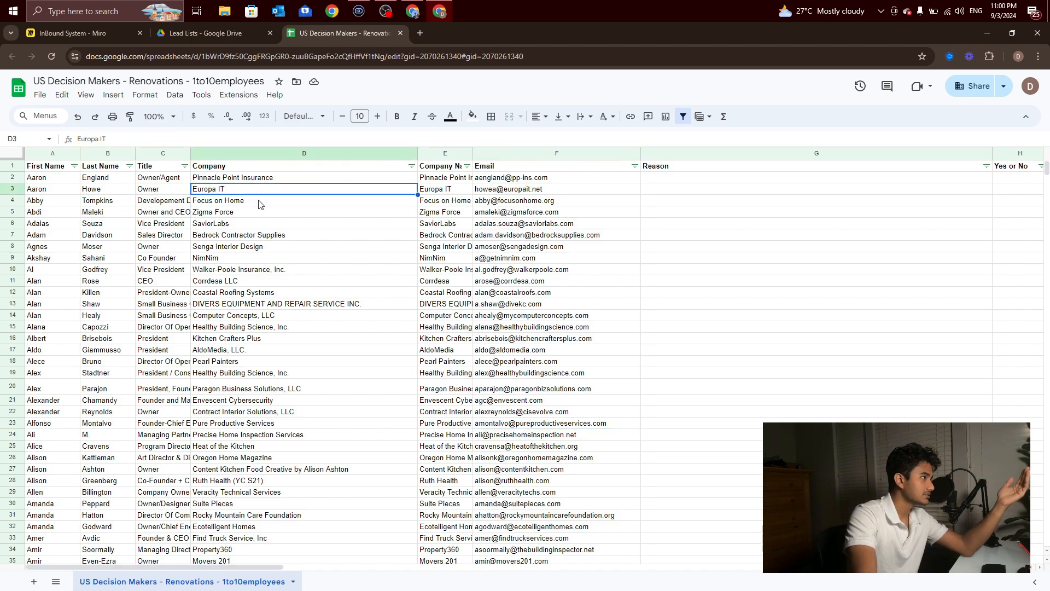
key(Down)
key(Down)
key(Down)
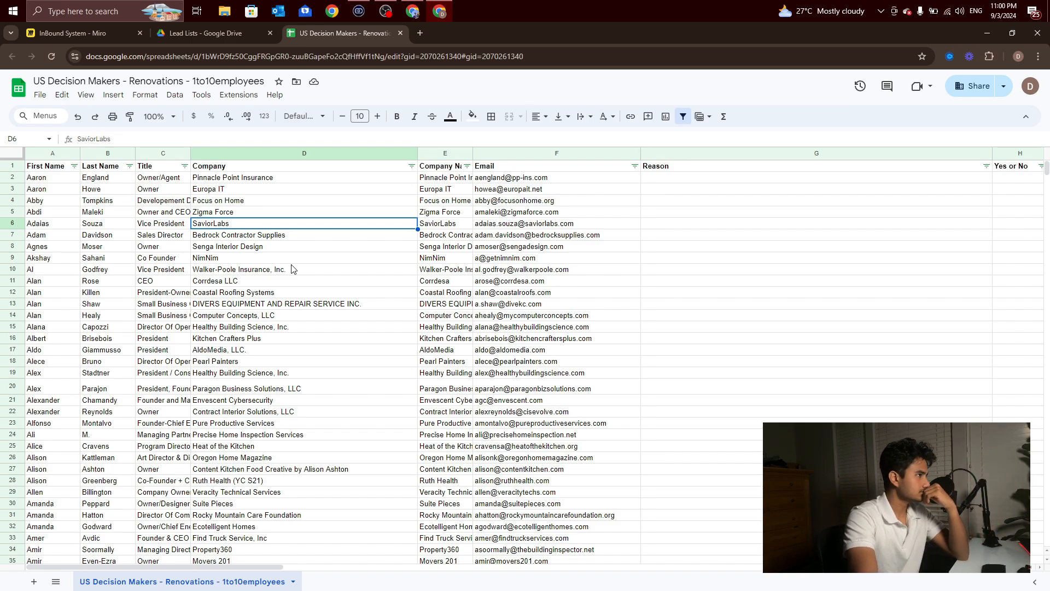
Step: Switch to the Make scenario and inspect the settings of the Pull from Unsorted Lead Sheet and Website modules
click(413, 11)
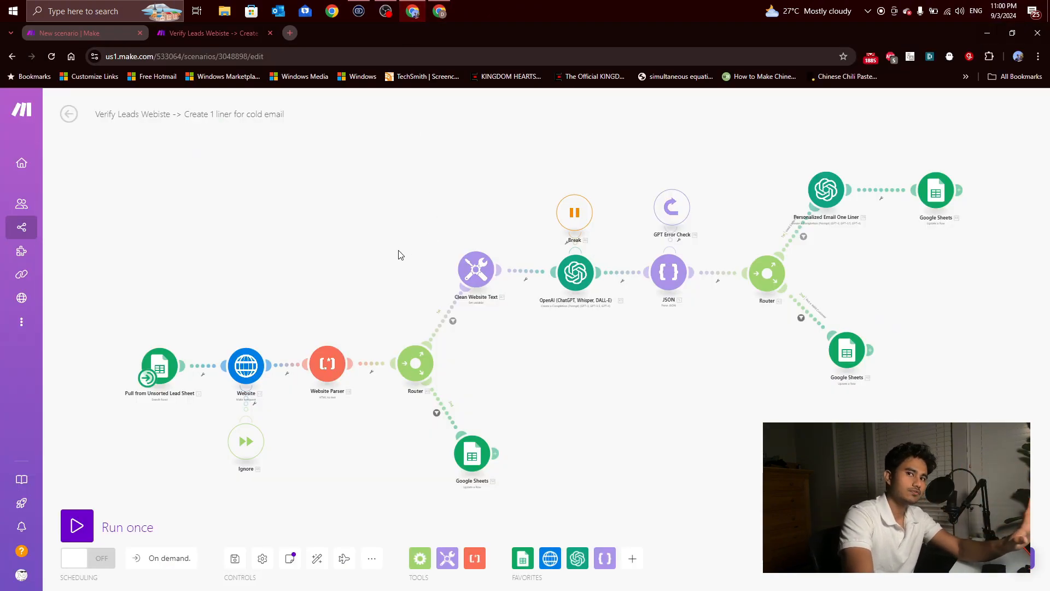
click(160, 367)
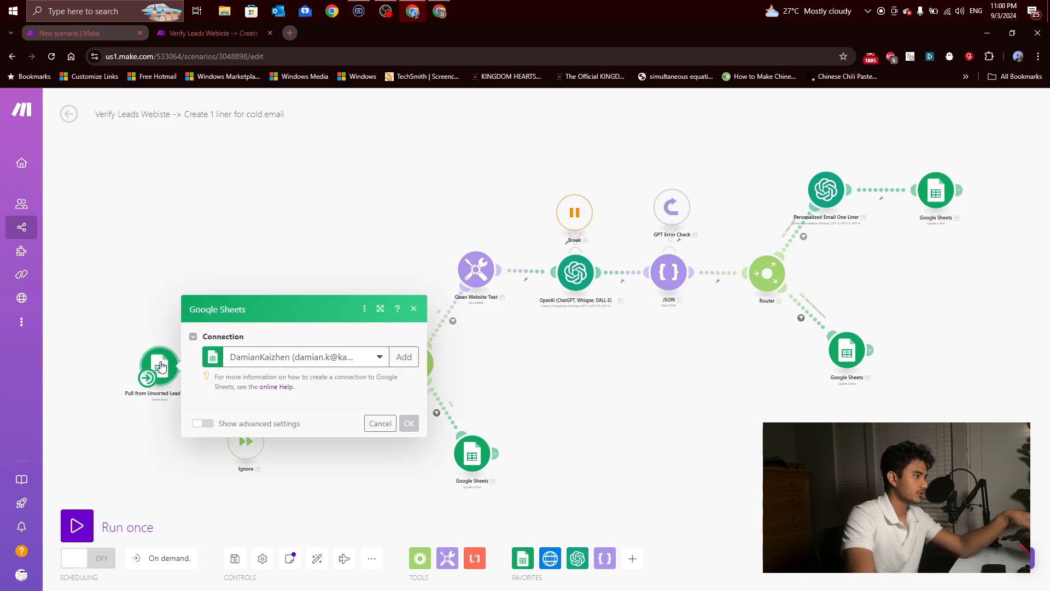
click(151, 304)
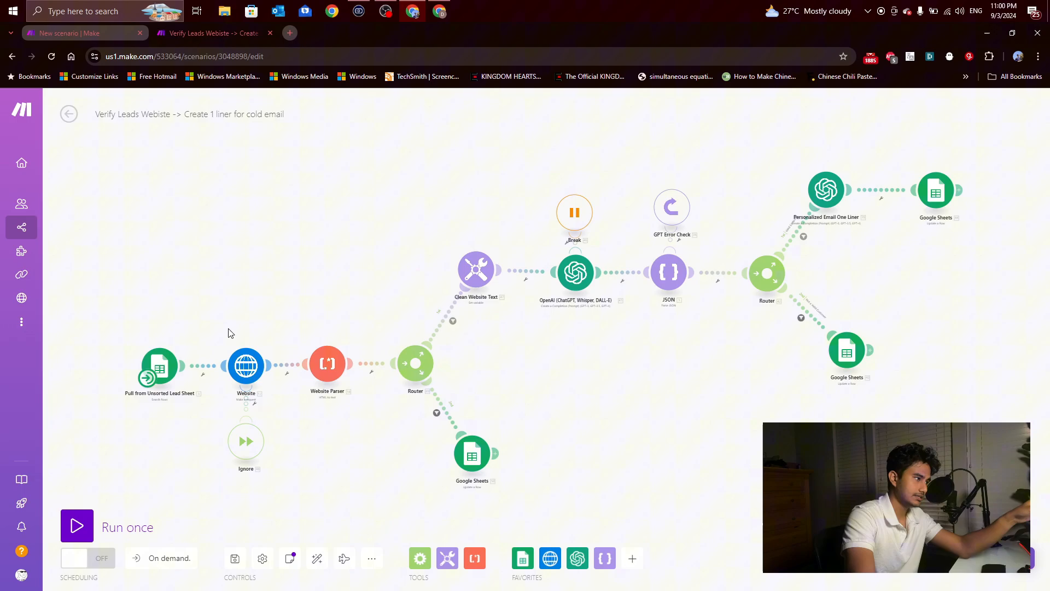
click(246, 366)
mouse_move(329, 262)
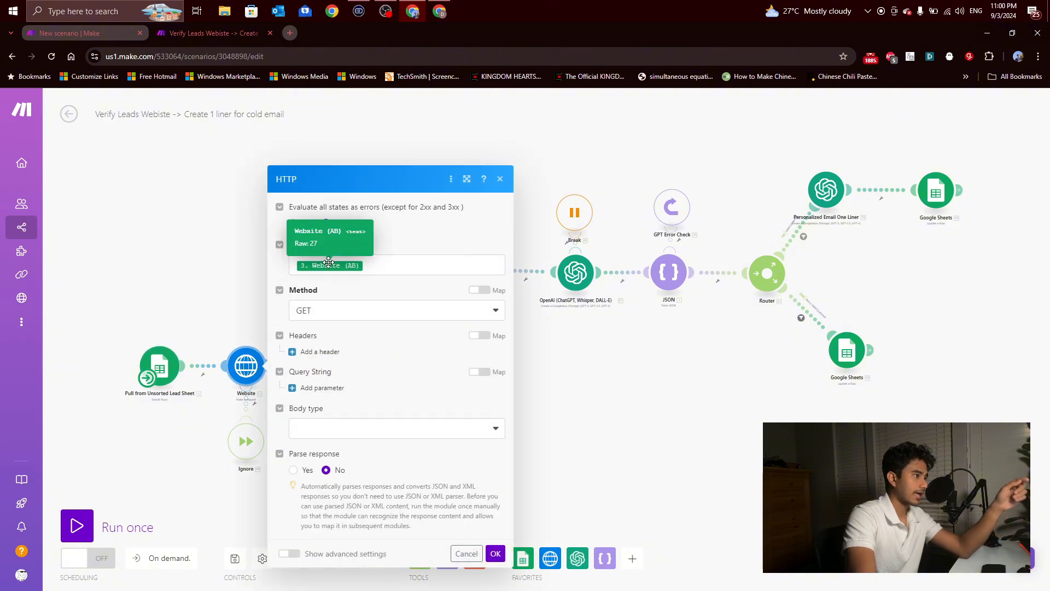
click(207, 275)
Step: Inspect the HTML input of the Website Parser module and close its settings
scroll(331, 367, up, 3)
click(337, 367)
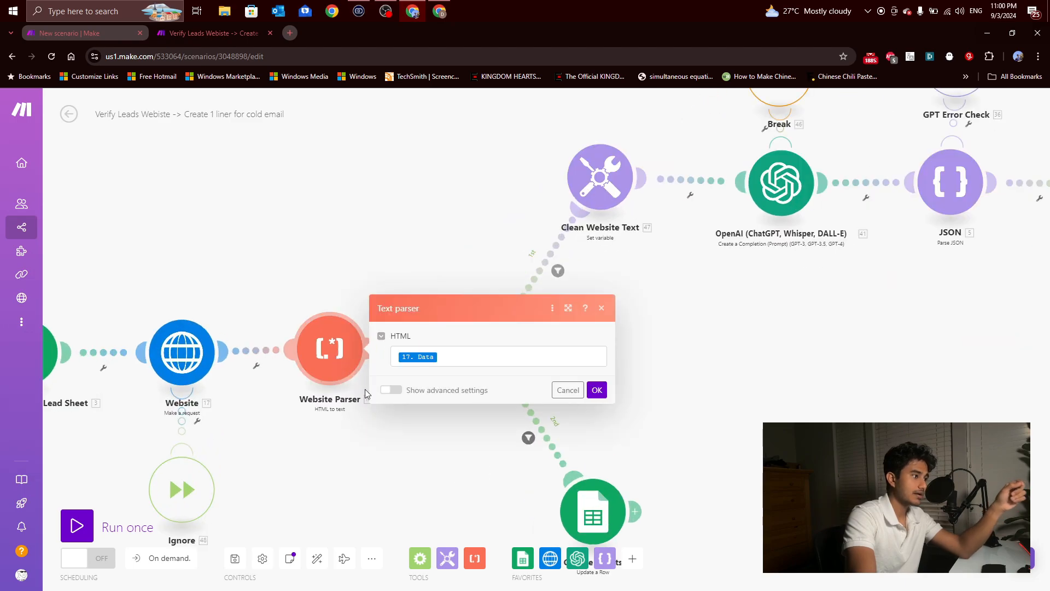
click(381, 428)
Step: Inspect the filter condition on the first Router's route to Clean Website Text
drag(420, 451, 330, 438)
scroll(331, 439, down, 3)
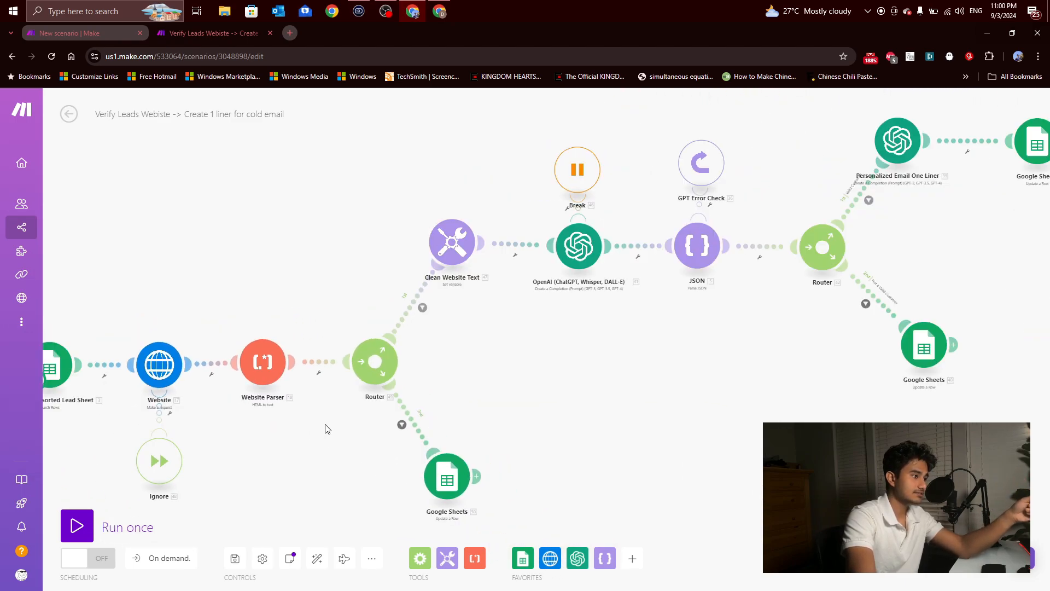
scroll(315, 405, up, 2)
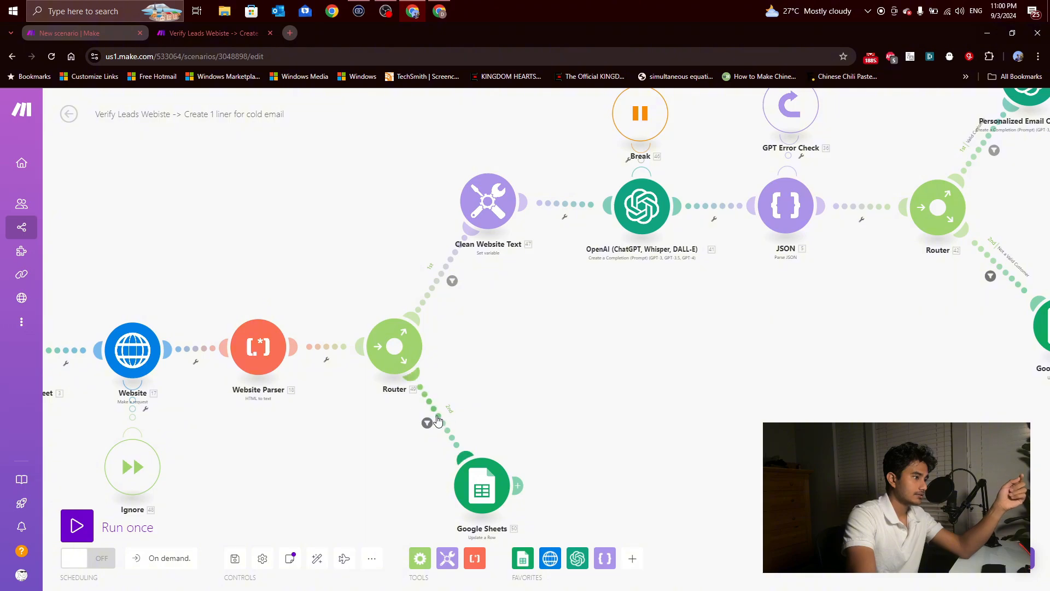
click(452, 280)
click(438, 278)
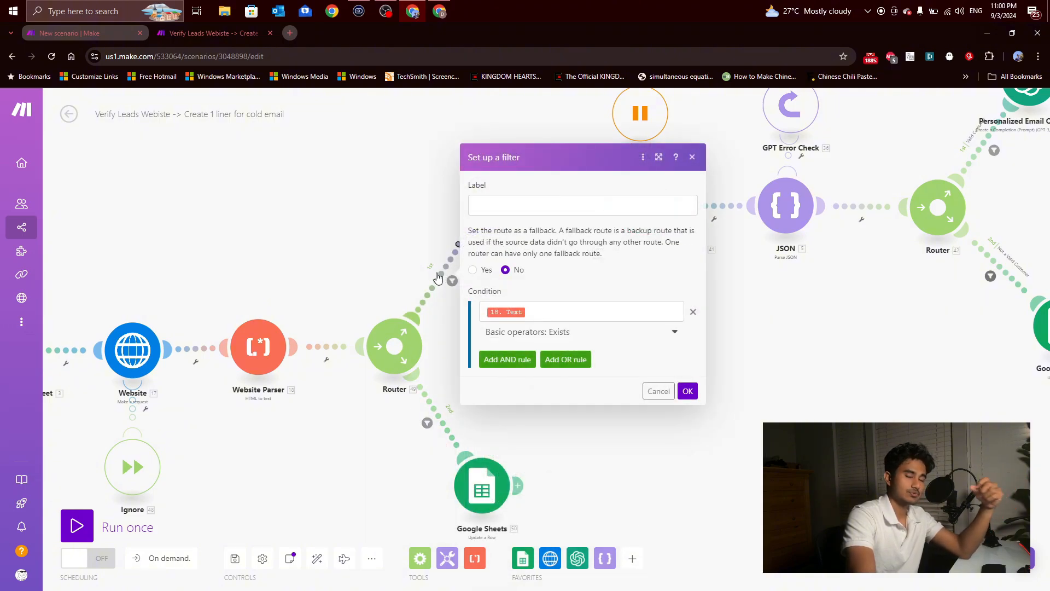
click(392, 444)
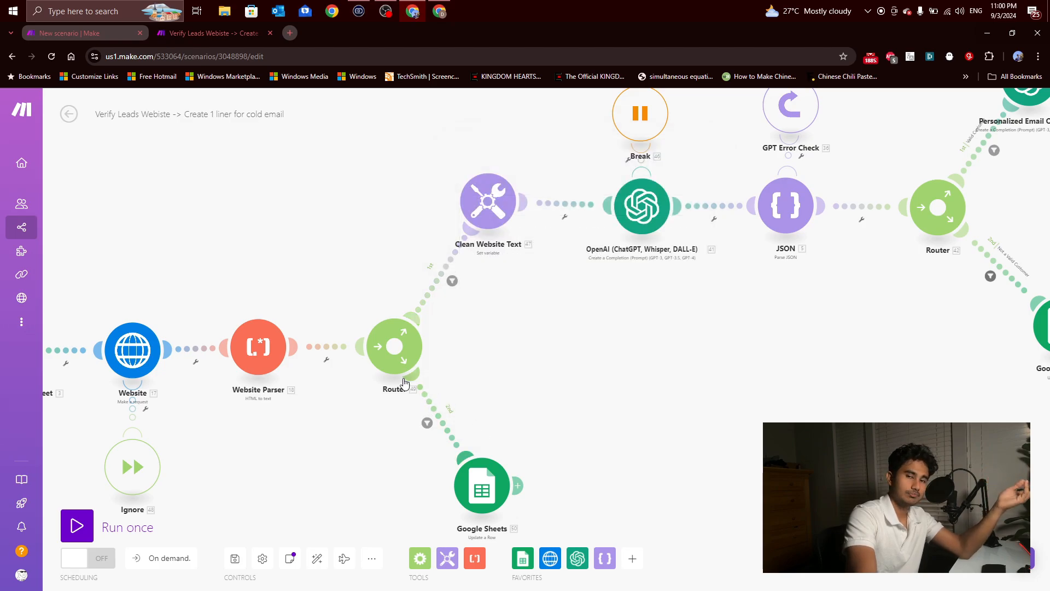
Step: Review the Website module's HTTP request settings again and close them
scroll(404, 381, down, 2)
click(176, 365)
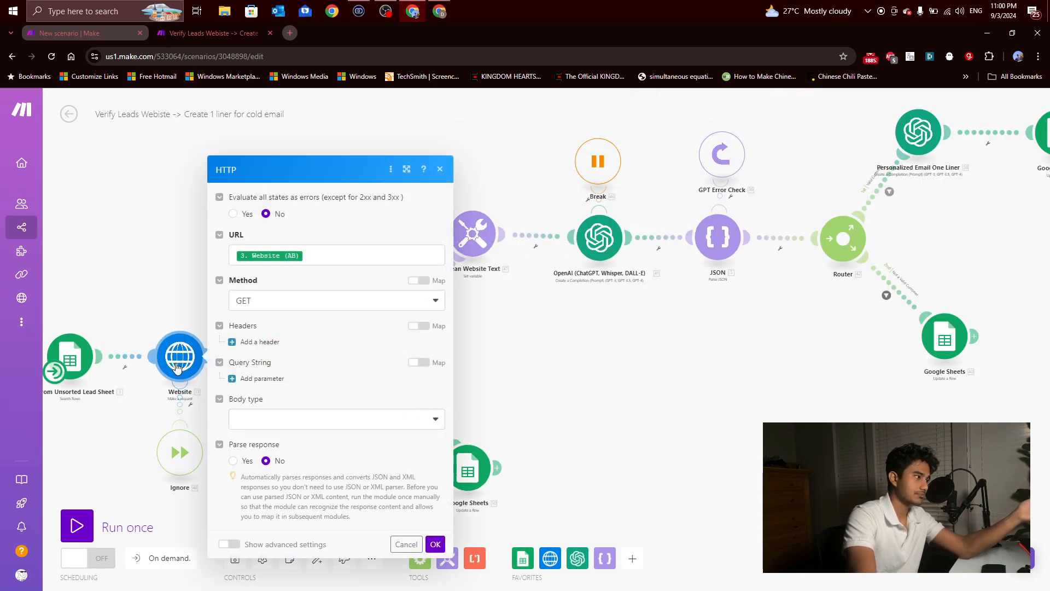
click(165, 268)
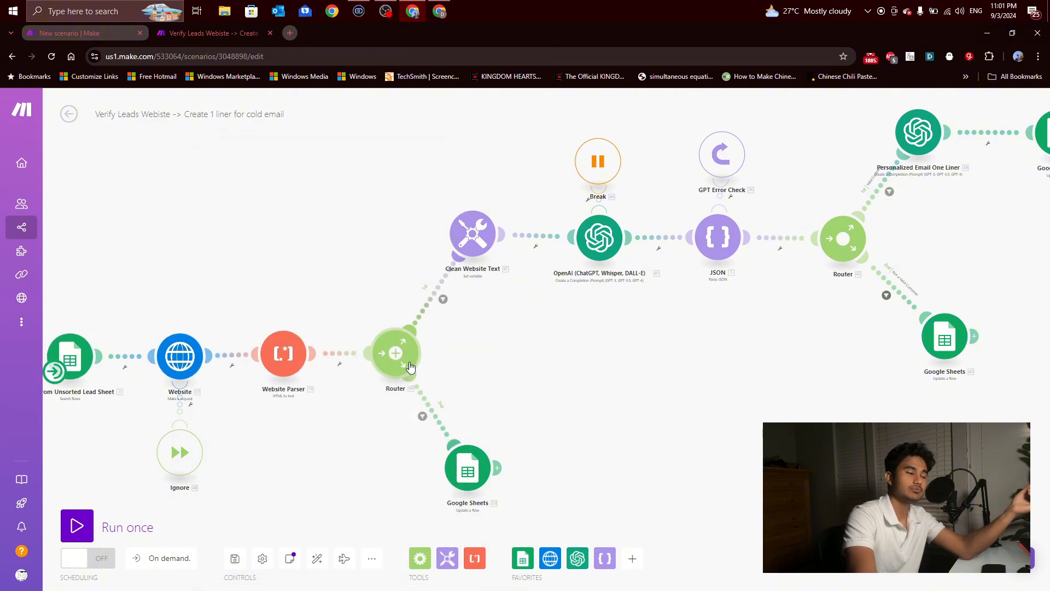
Step: Examine the Google Sheets row-update module on the first Router's second route, highlighting part of its Email Status value
click(467, 462)
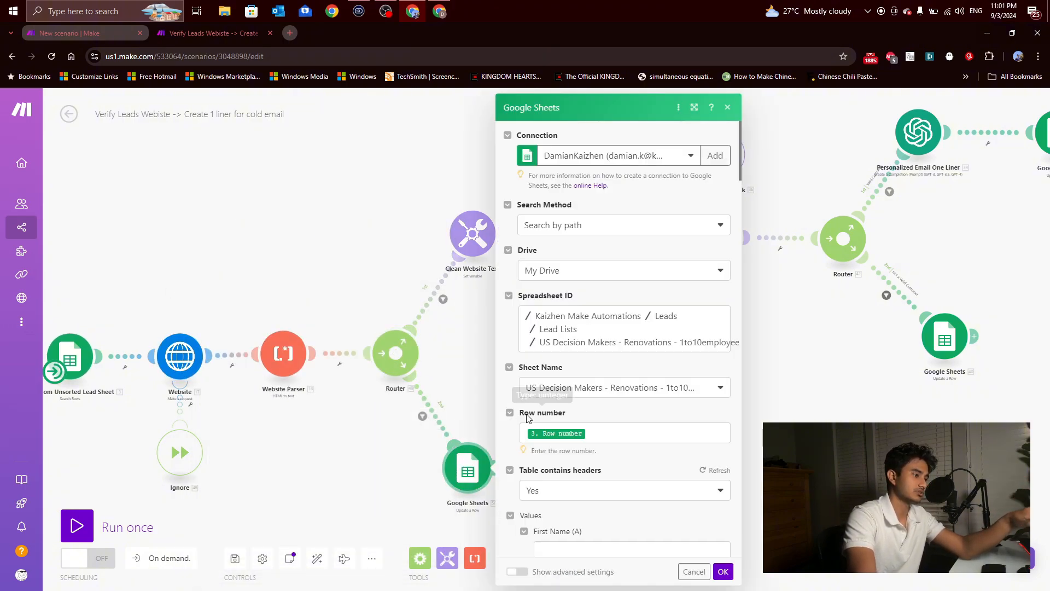
scroll(574, 400, down, 12)
scroll(574, 400, down, 5)
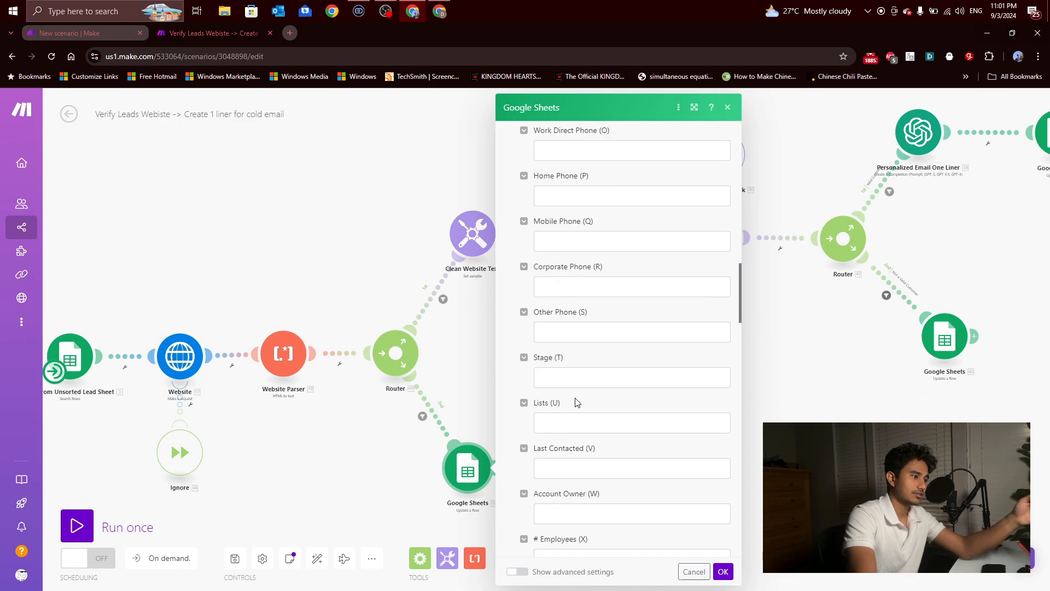
scroll(574, 399, up, 12)
scroll(575, 399, down, 2)
drag(585, 444, 552, 444)
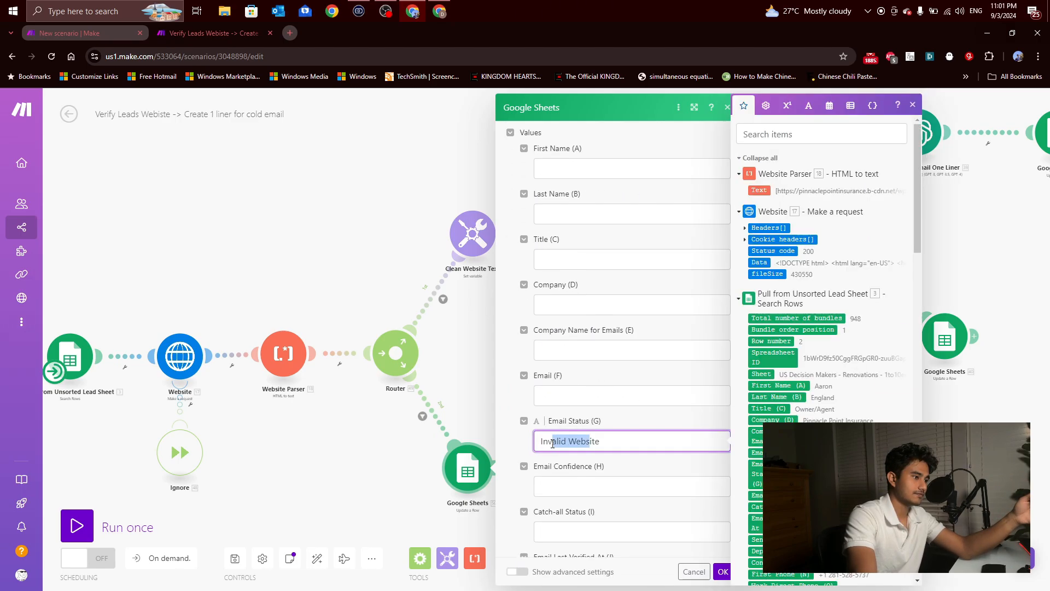
click(376, 476)
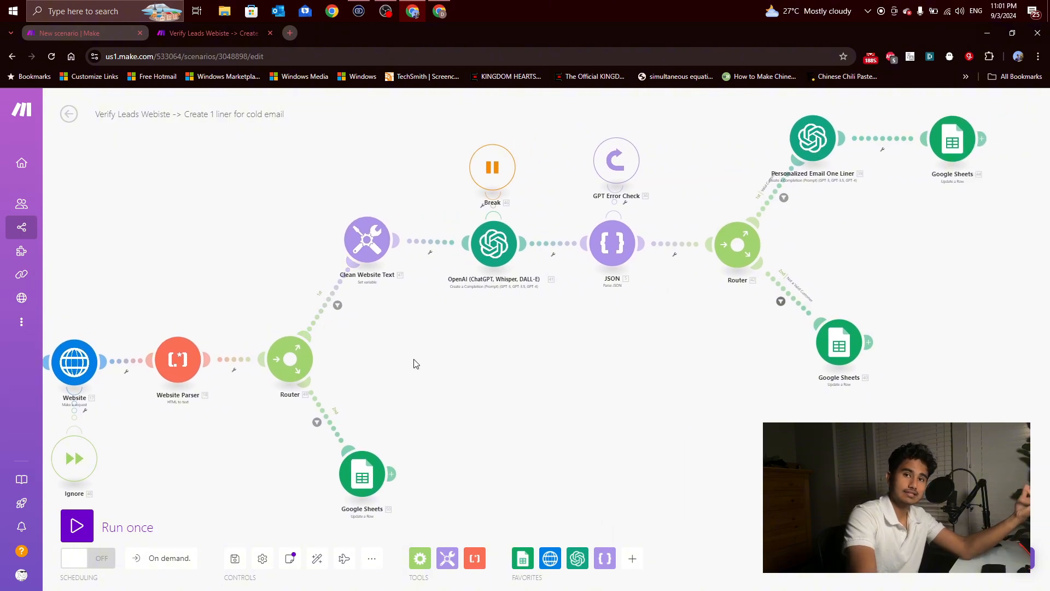
Step: Inspect the variable name and replace/trim formula in the Clean Website Text module
drag(415, 361, 358, 397)
click(281, 289)
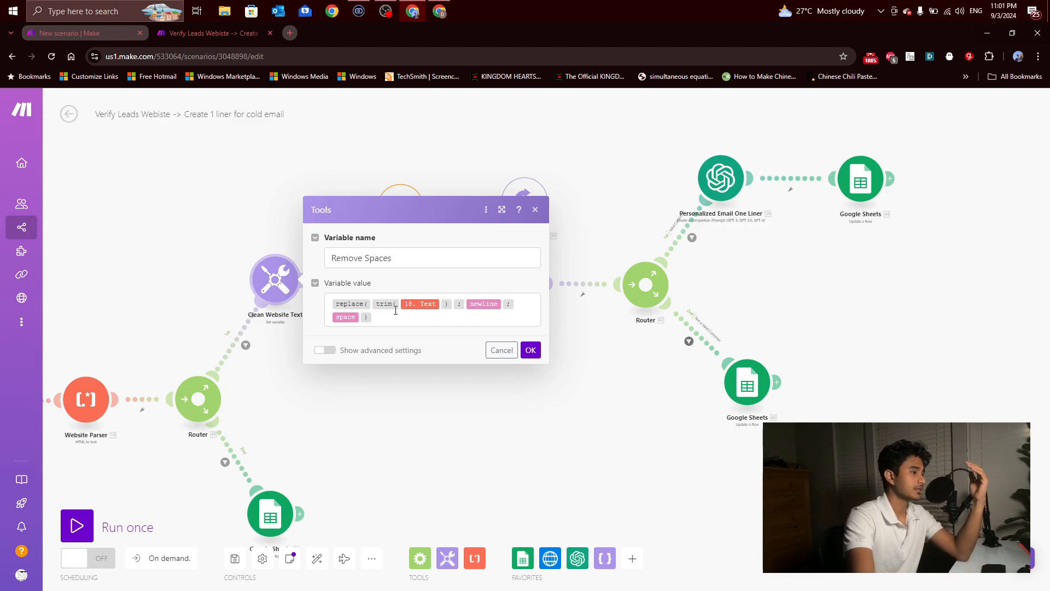
click(536, 210)
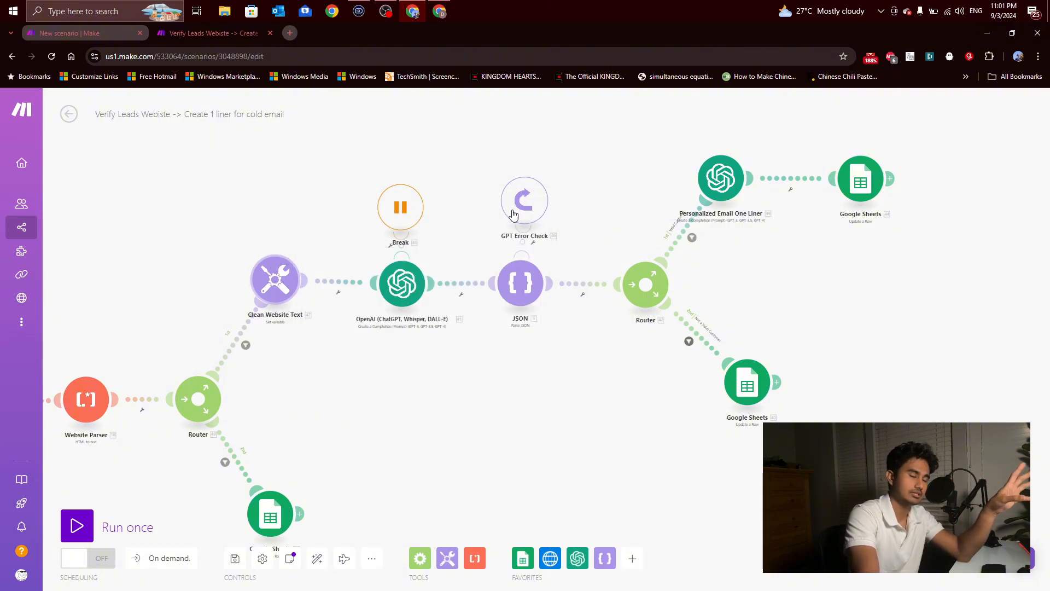
Step: Read the model choice and the system and user prompts in the OpenAI module after Clean Website Text
click(402, 292)
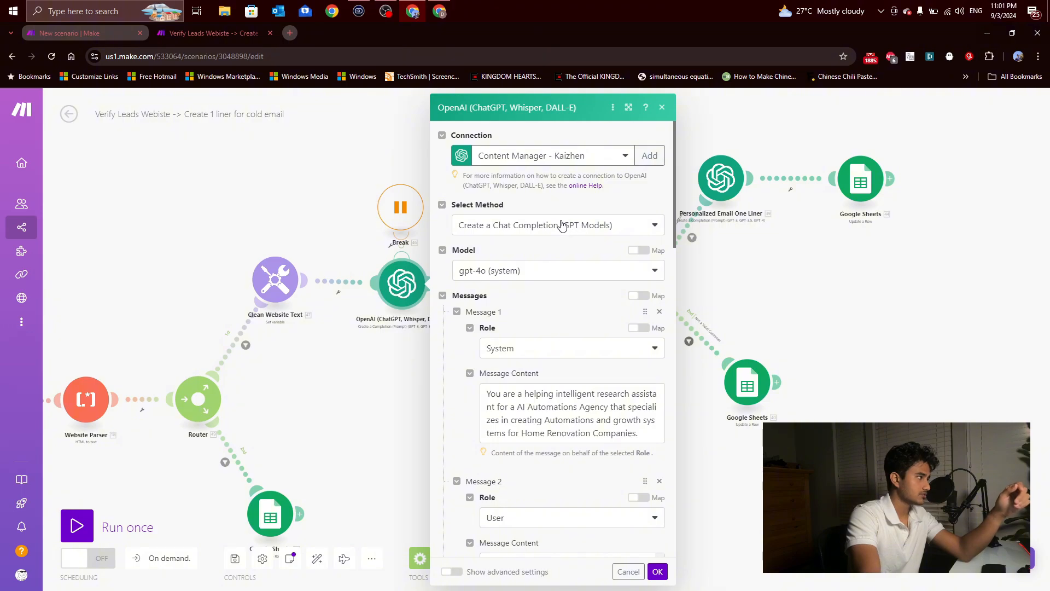
scroll(553, 249, down, 2)
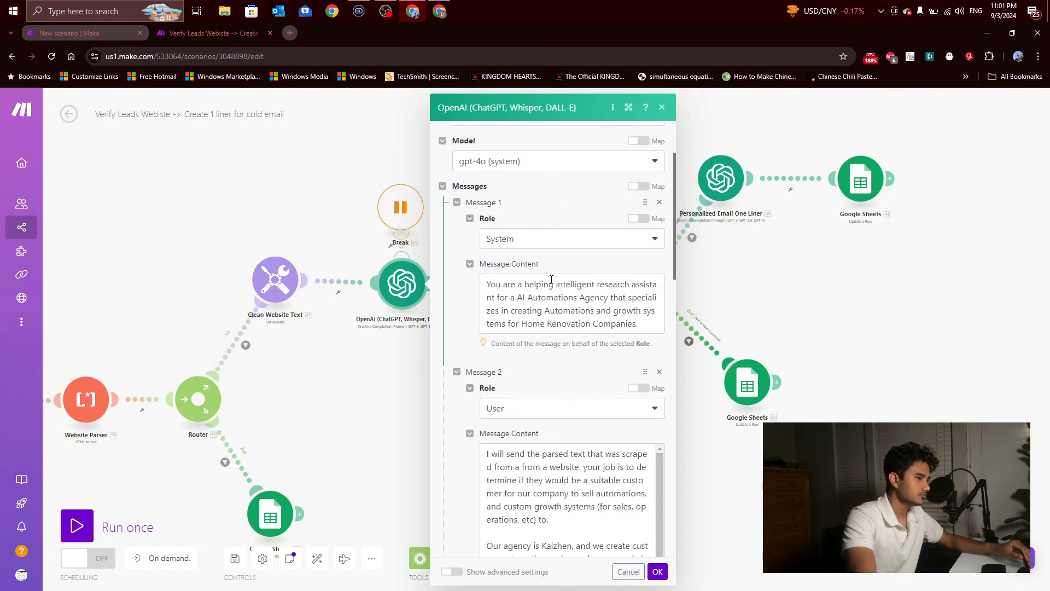
scroll(551, 280, down, 2)
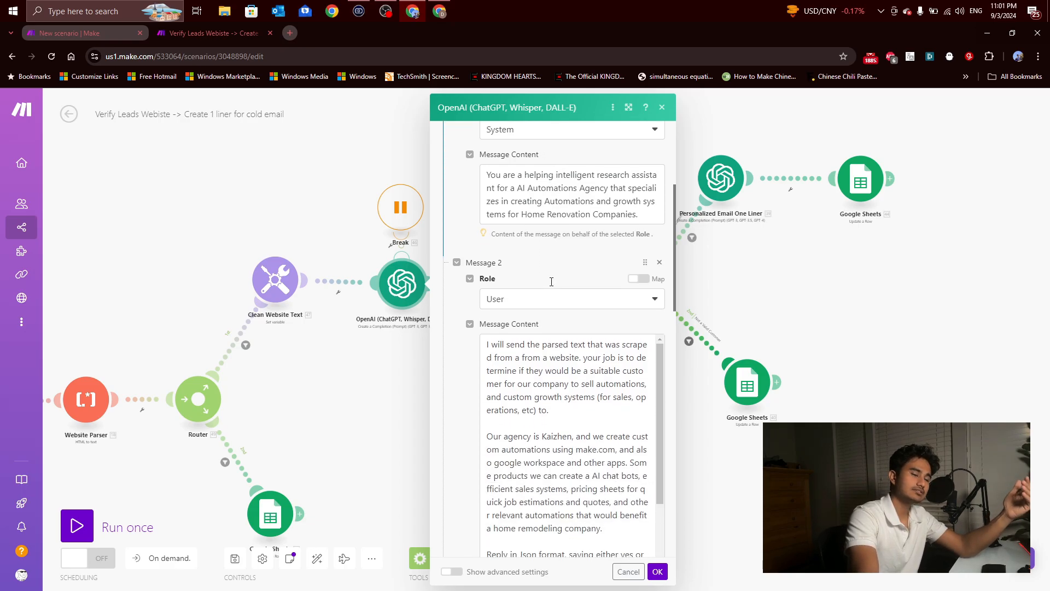
scroll(545, 279, up, 2)
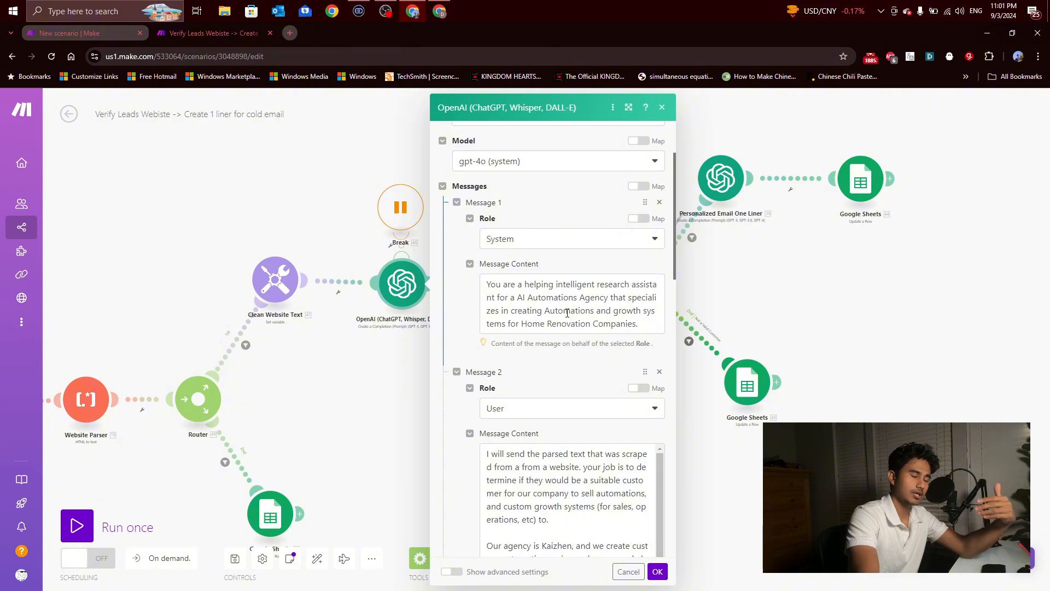
scroll(567, 312, down, 5)
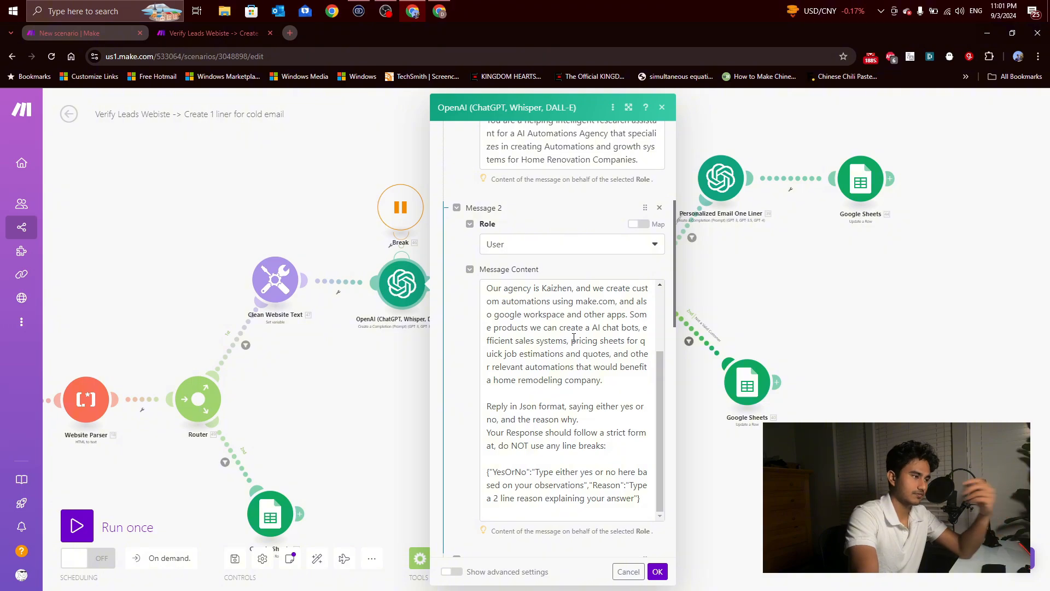
scroll(573, 338, down, 3)
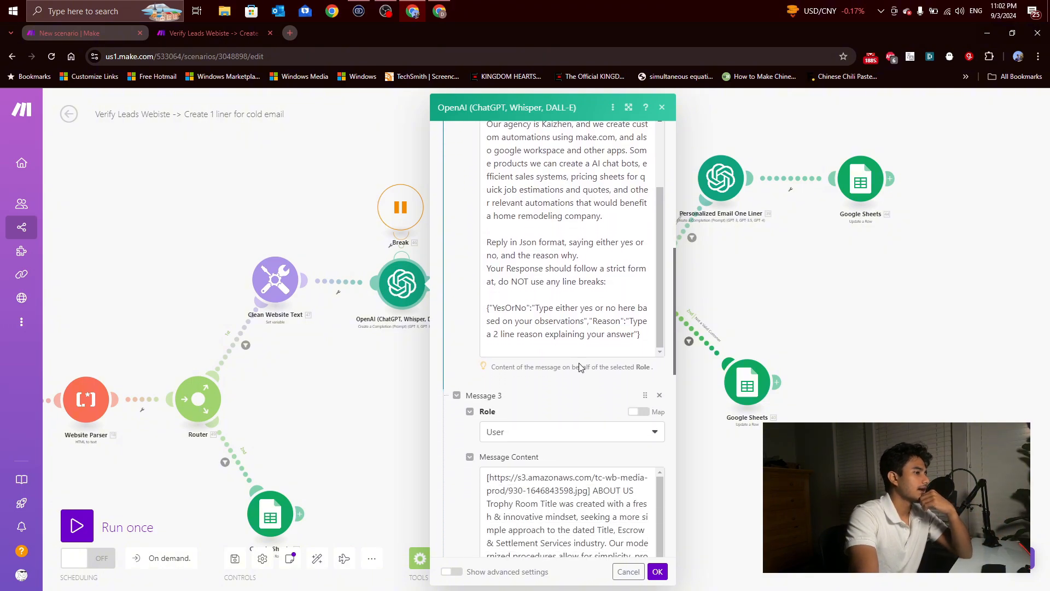
Step: Highlight the JSON reply template in Message 2, including the YesOrNo instruction, to examine the required response format
drag(495, 304, 632, 334)
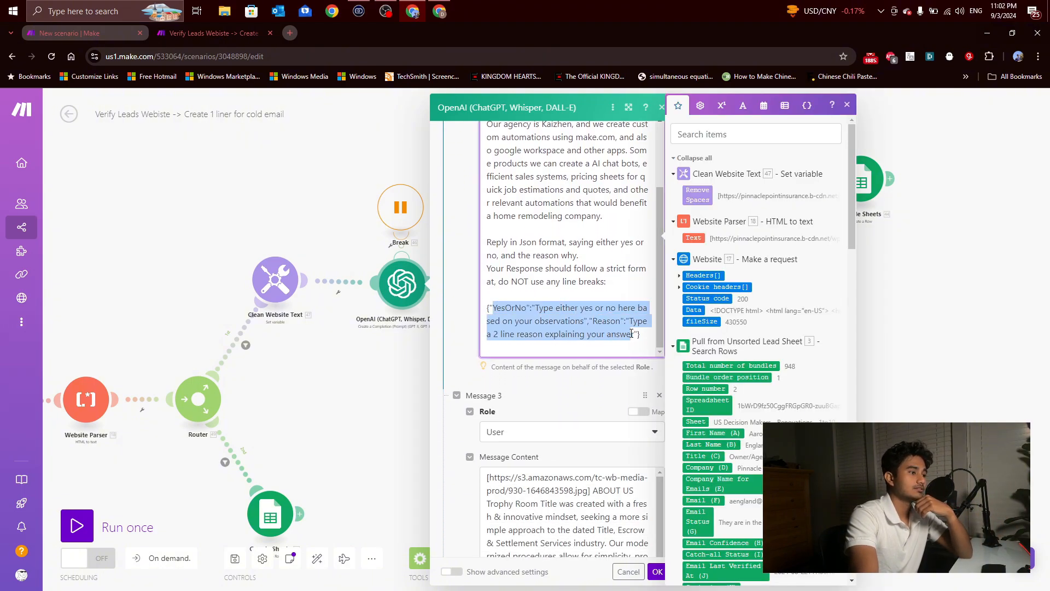
click(588, 346)
drag(490, 308, 635, 334)
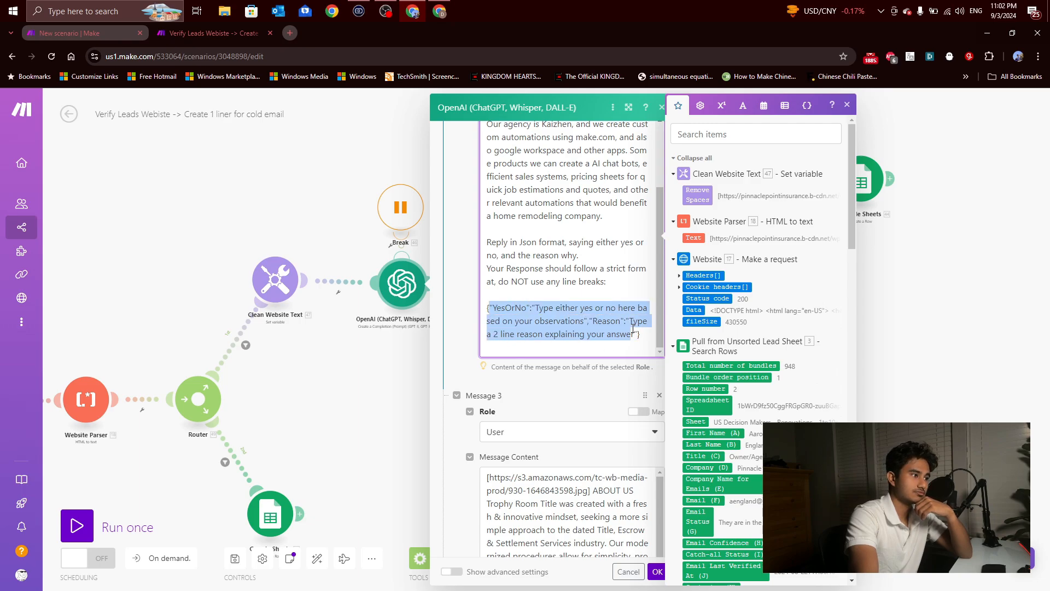
click(635, 334)
drag(532, 308, 575, 319)
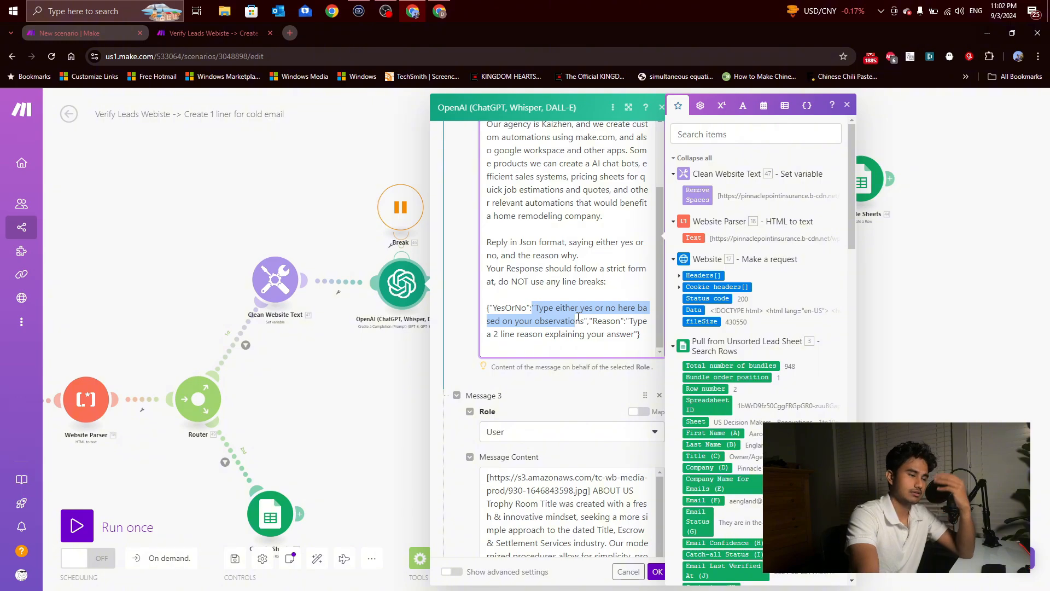
Step: Highlight the Reason instruction in Message 2's JSON reply template to examine the requested two-line explanation
click(589, 334)
drag(631, 322, 635, 334)
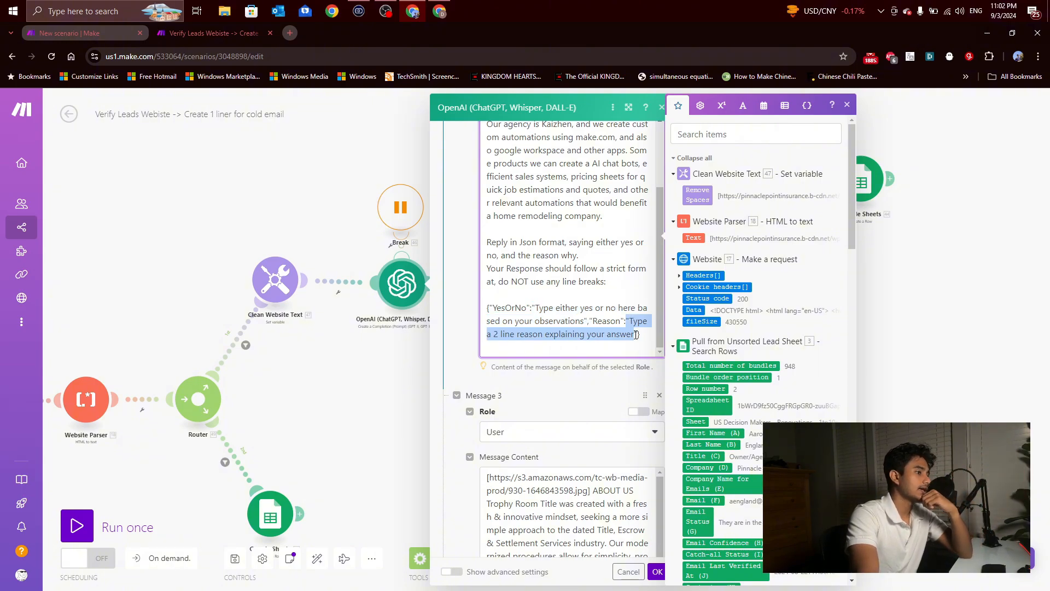
click(635, 334)
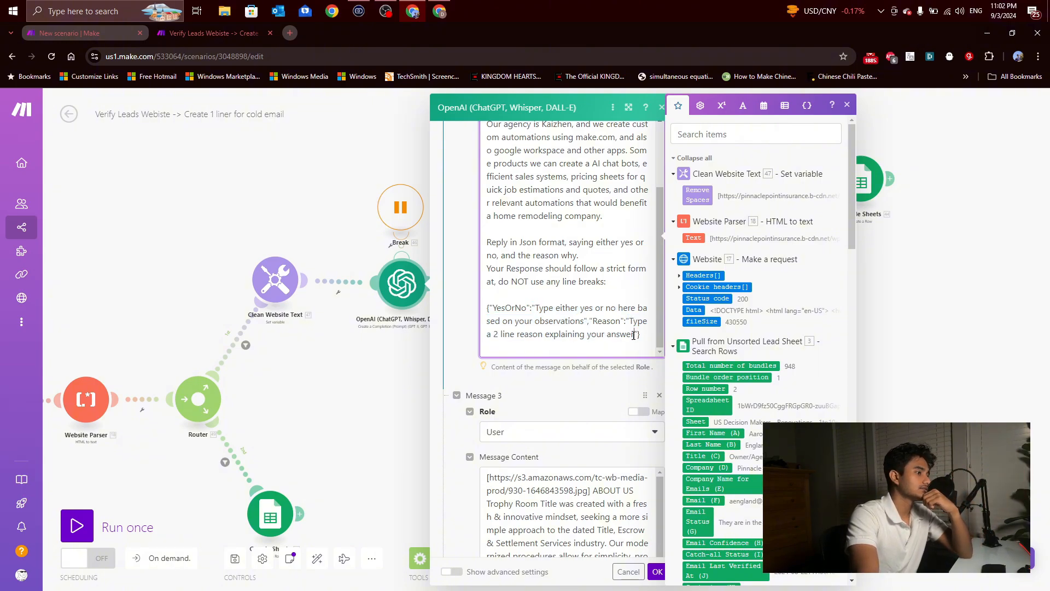
click(598, 389)
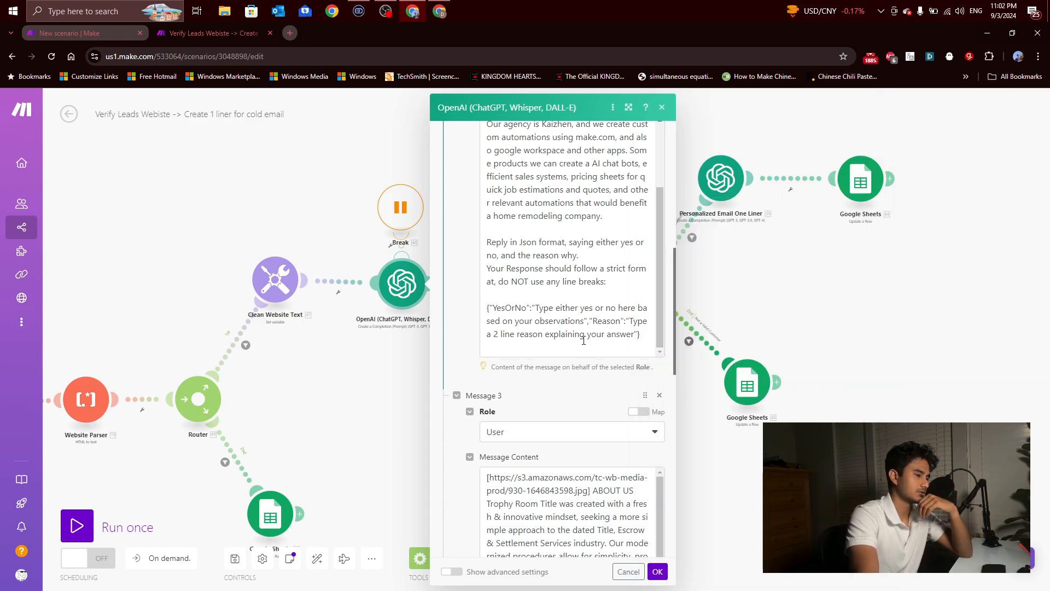
Step: Read the sample parsed website text in Message 3, highlighting passages of the example company's content
scroll(584, 339, down, 4)
scroll(516, 314, down, 1)
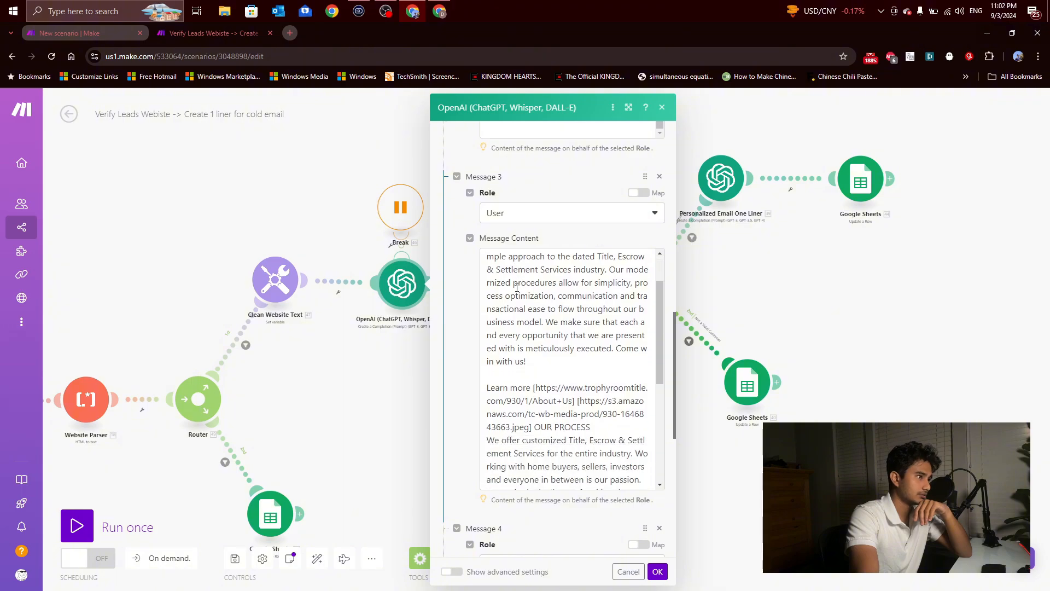
scroll(517, 315, up, 2)
scroll(497, 335, down, 1)
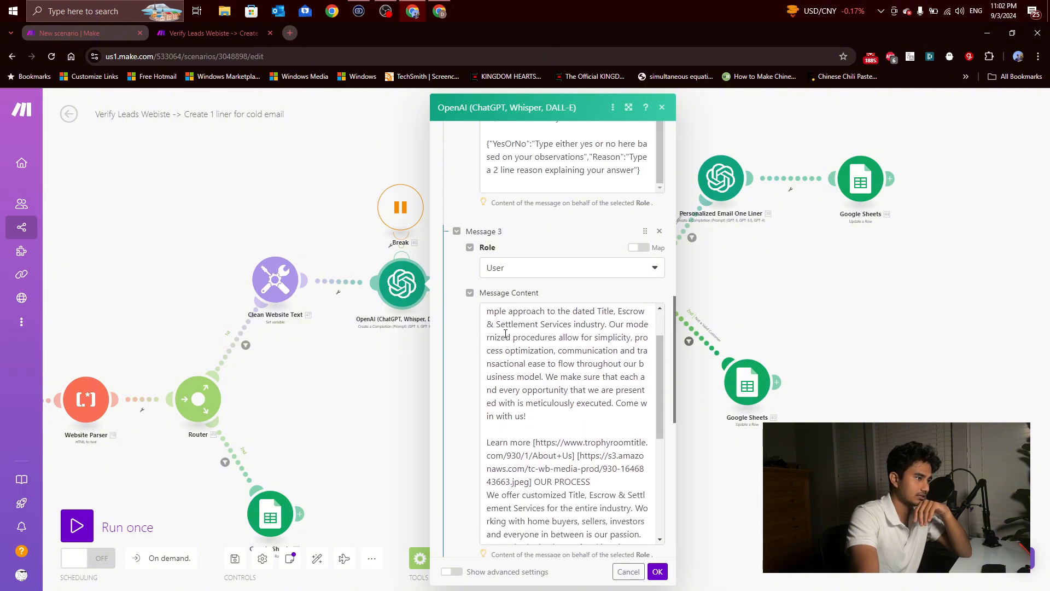
scroll(498, 336, down, 2)
scroll(506, 348, up, 1)
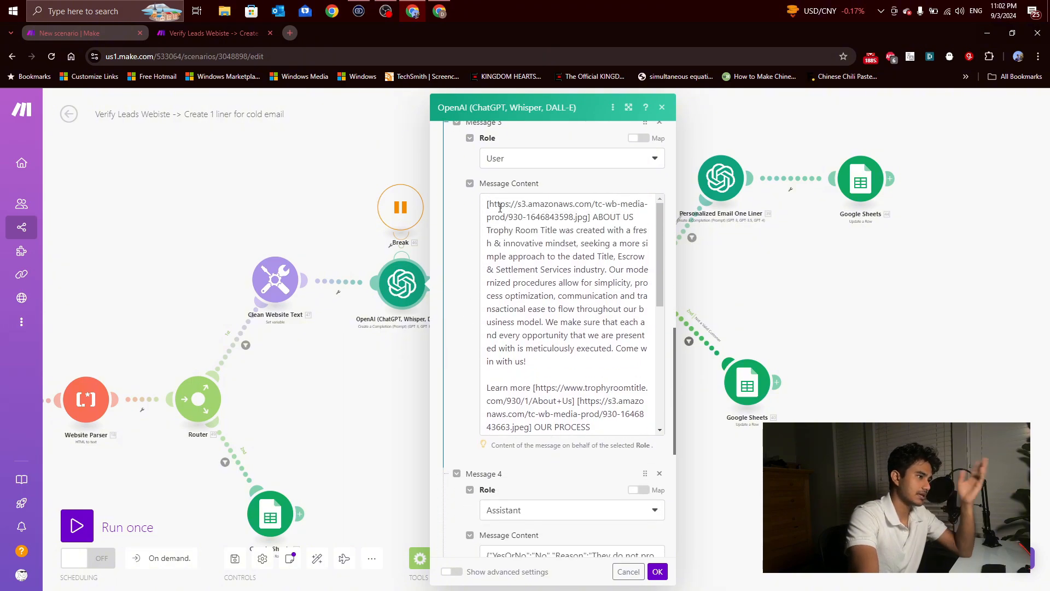
drag(498, 207, 590, 398)
click(588, 385)
scroll(529, 300, down, 6)
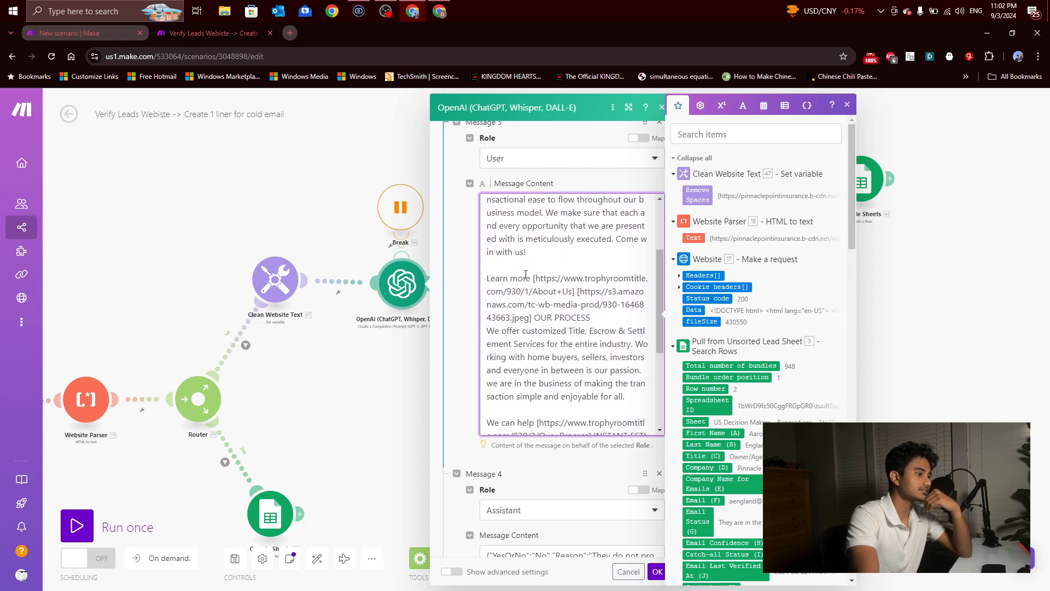
drag(500, 281, 486, 255)
click(561, 300)
scroll(547, 312, up, 4)
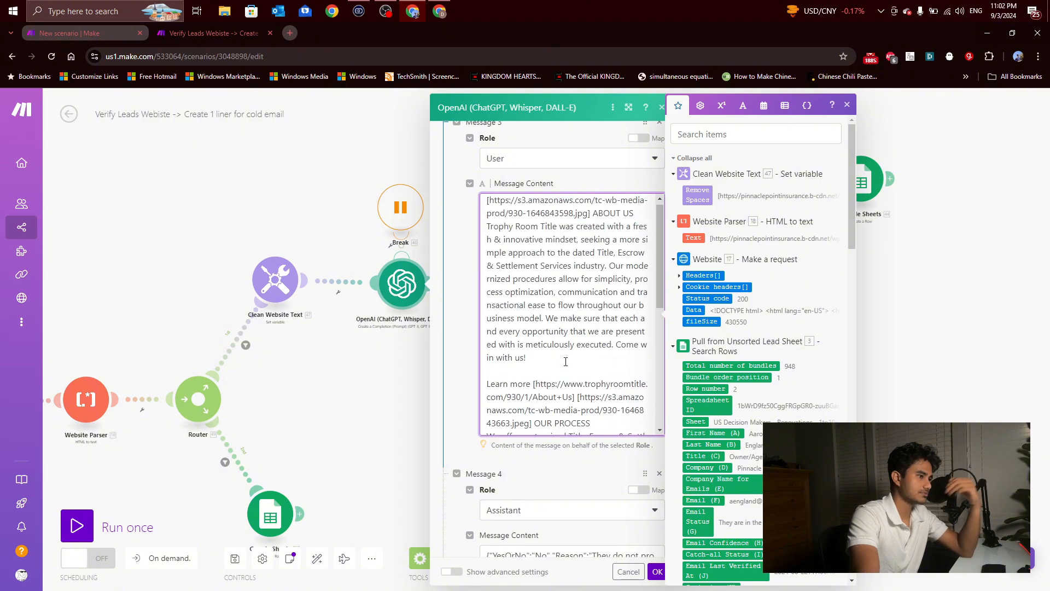
scroll(547, 311, down, 9)
click(516, 324)
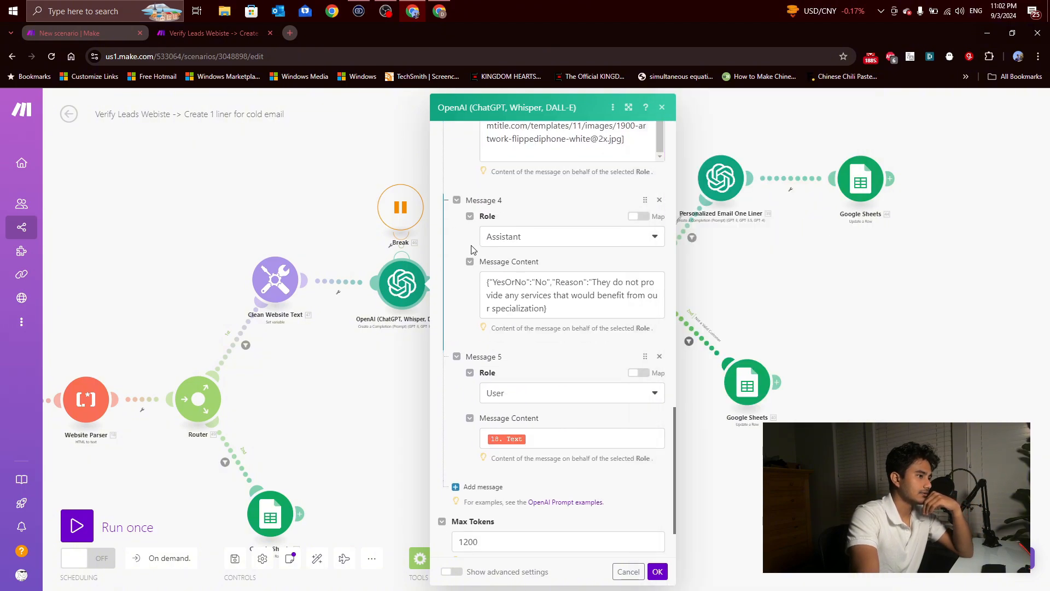
Step: Review the example Assistant reply in Message 4 and the mapped website text in Message 5, then close the module settings
scroll(473, 249, up, 2)
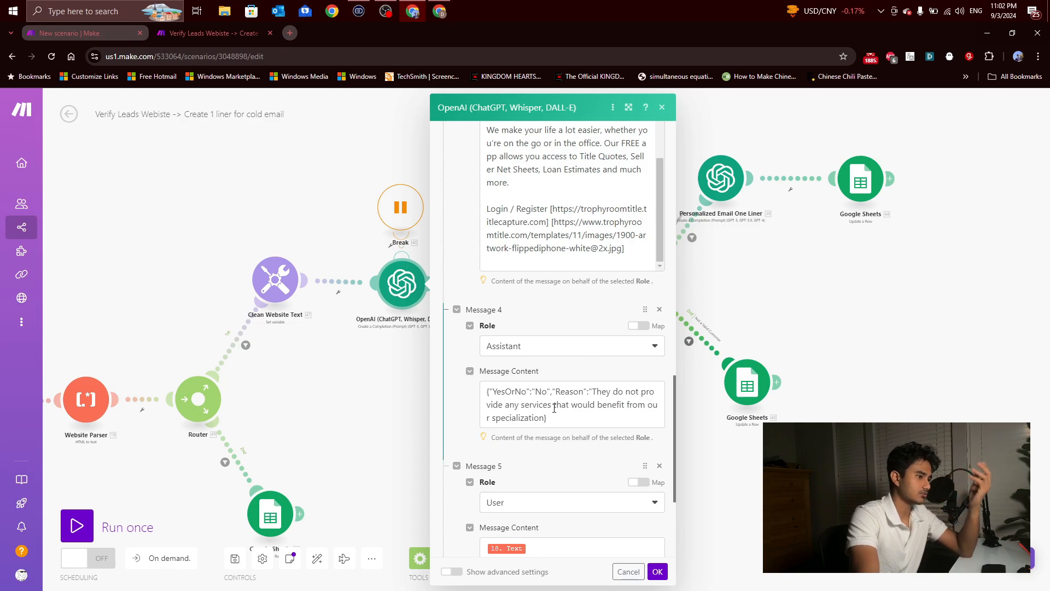
scroll(556, 414, up, 2)
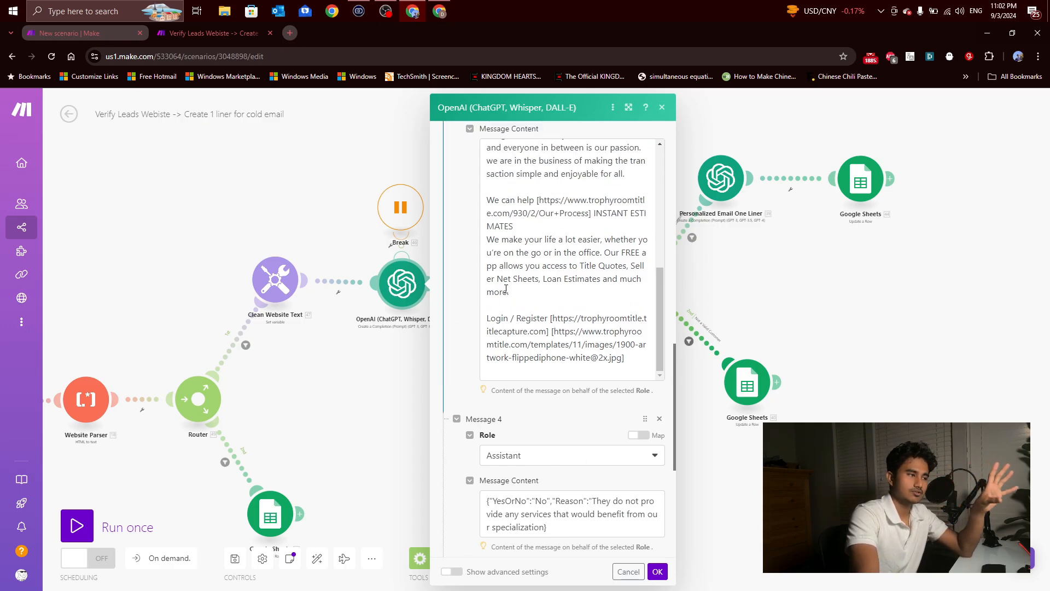
scroll(533, 288, up, 3)
scroll(466, 260, down, 3)
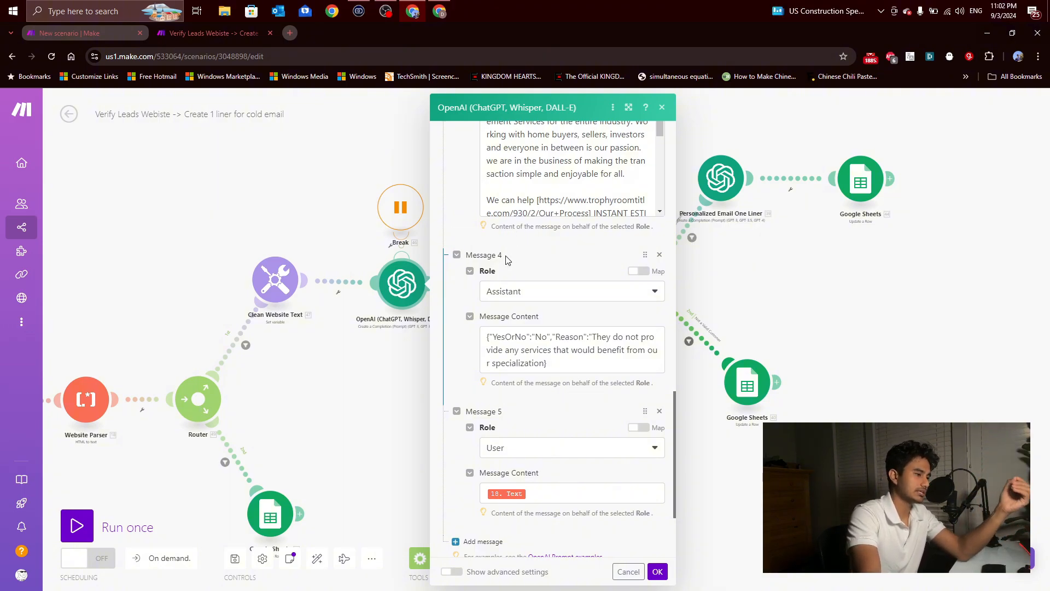
scroll(515, 272, down, 3)
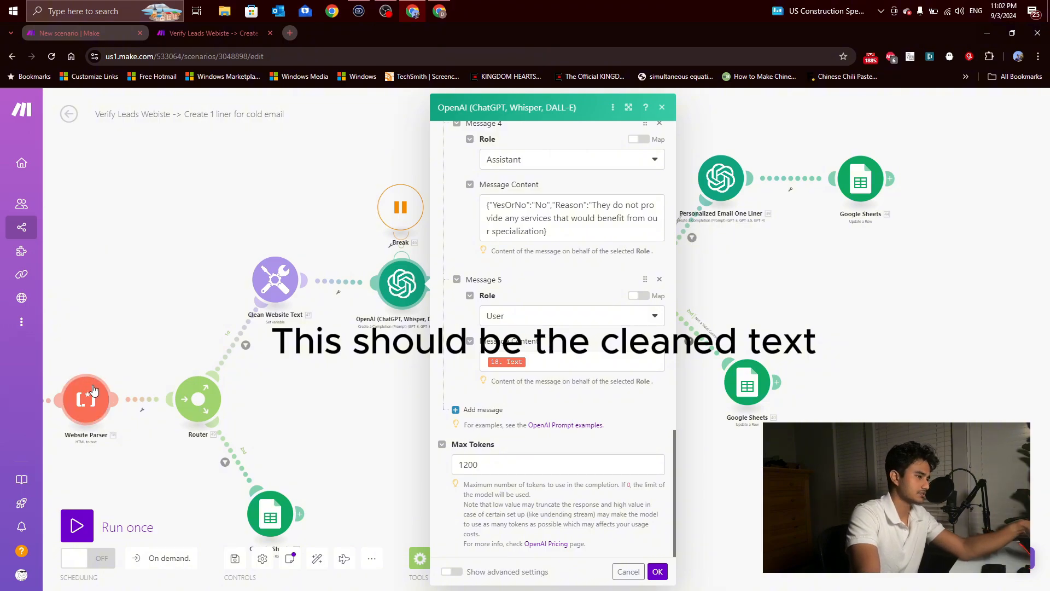
click(391, 394)
Step: Inspect the data structure and JSON string mapping in the Parse JSON module, then close its settings
drag(564, 388, 362, 408)
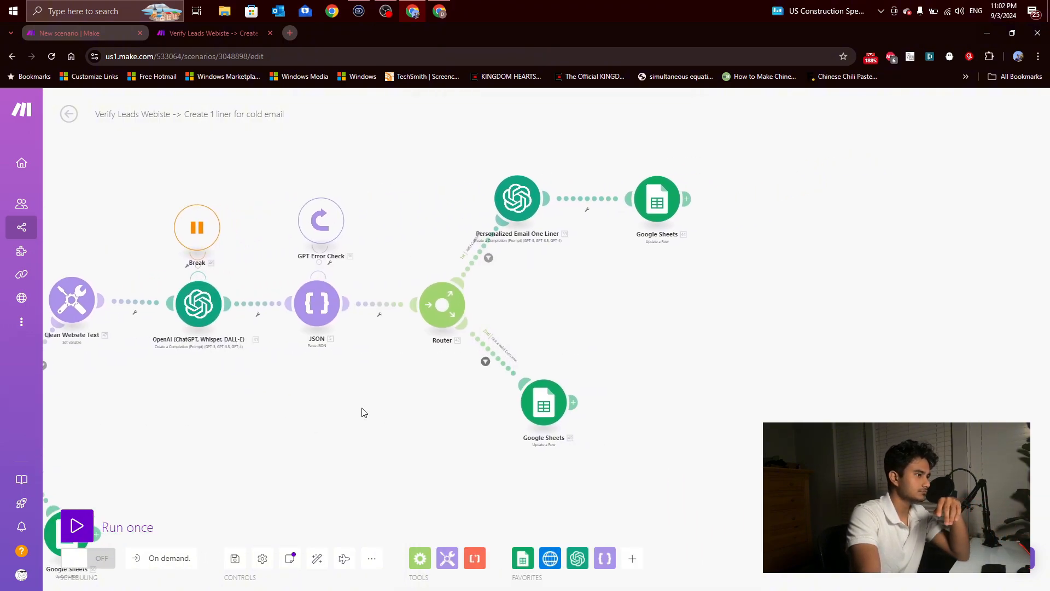
click(319, 300)
click(330, 430)
click(324, 323)
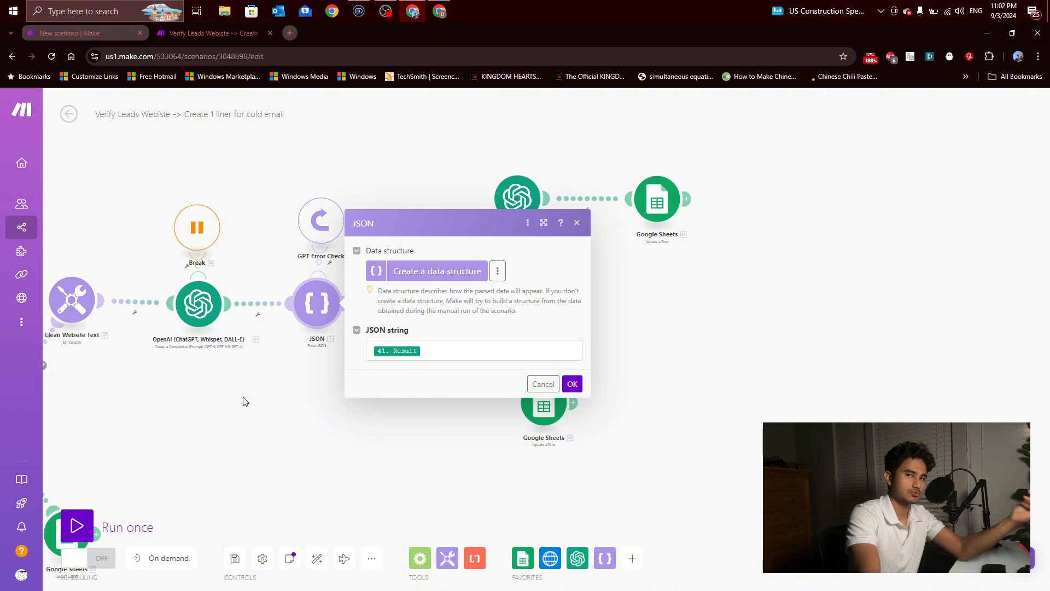
click(277, 433)
Step: Inspect the Valid Customer filter on the first route of the Router after the JSON module
scroll(284, 394, up, 3)
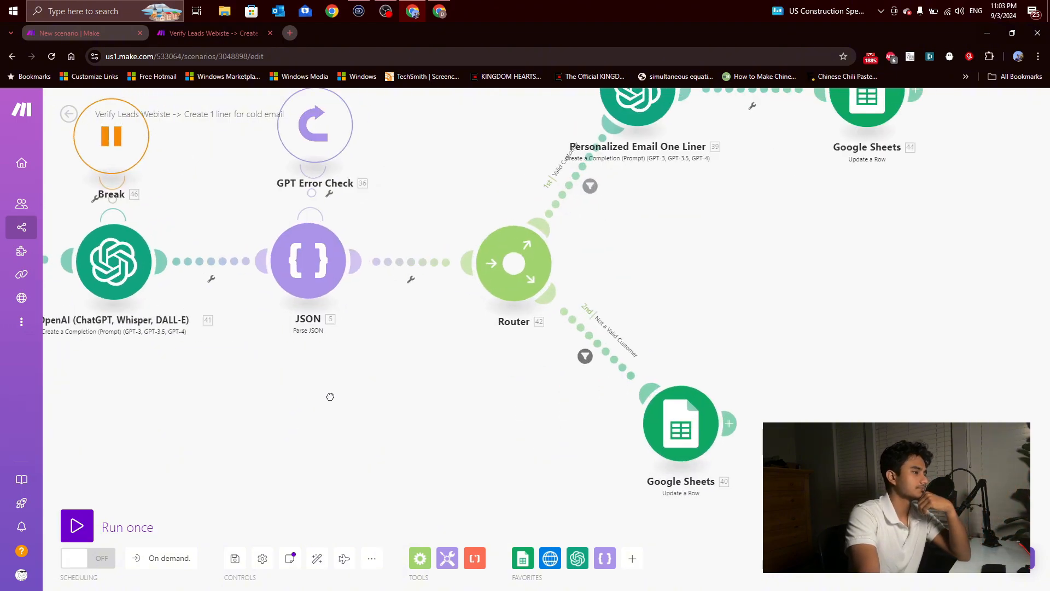
scroll(331, 397, down, 3)
scroll(230, 356, up, 1)
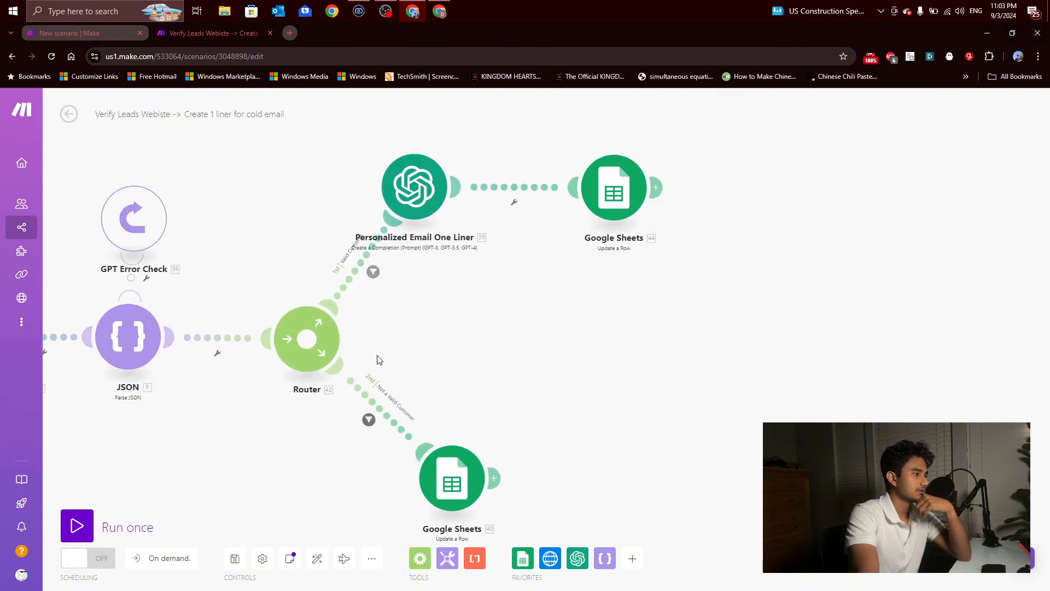
click(365, 268)
click(297, 213)
Step: Examine the model choice and Message 1 system prompt in the Personalized Email One Liner module, highlighting part of the prompt
click(418, 202)
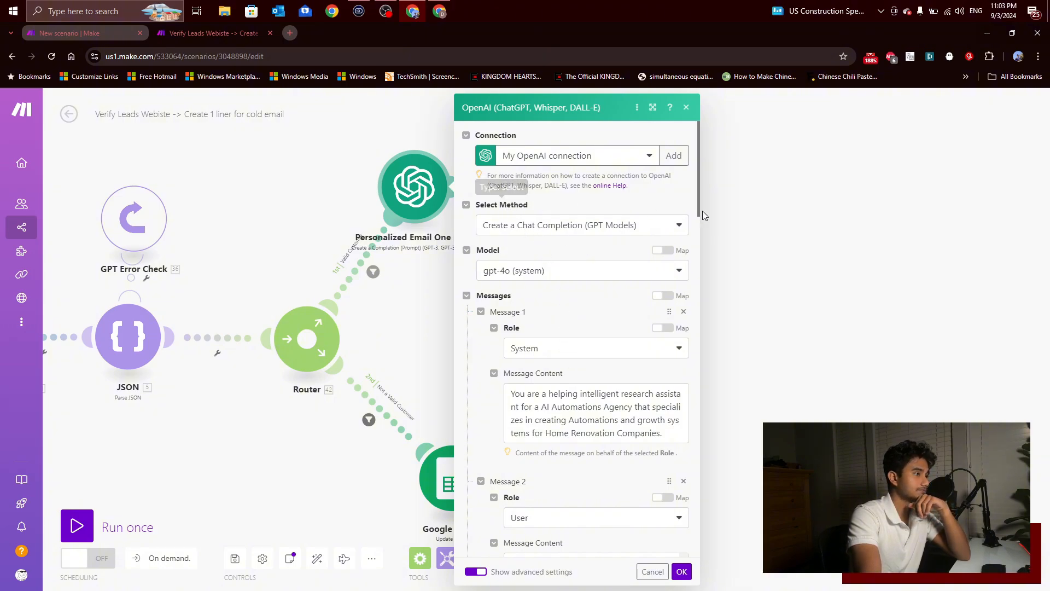
scroll(575, 290, down, 2)
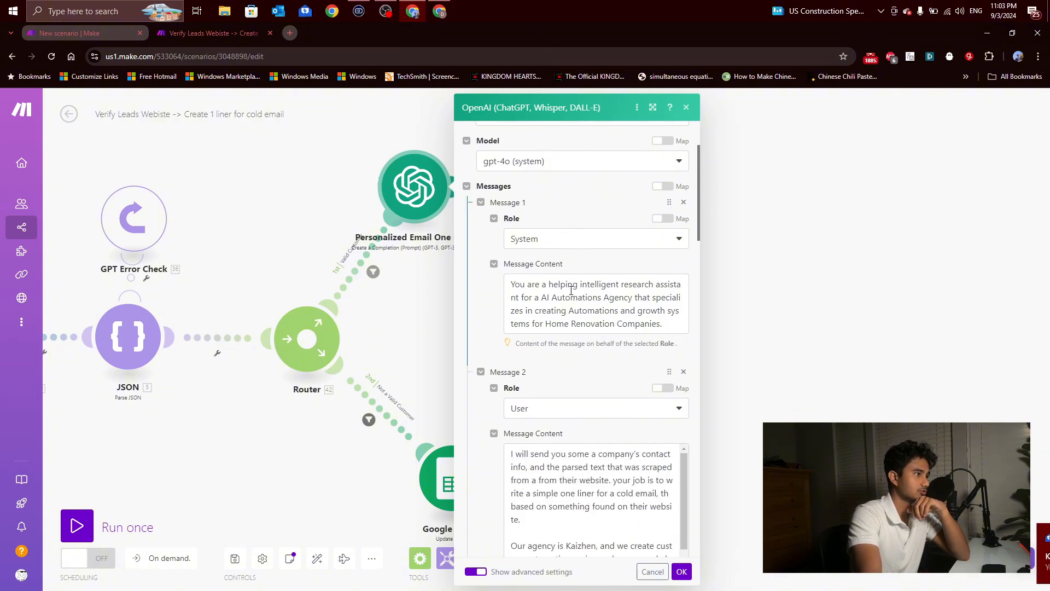
scroll(575, 289, up, 2)
scroll(576, 290, down, 2)
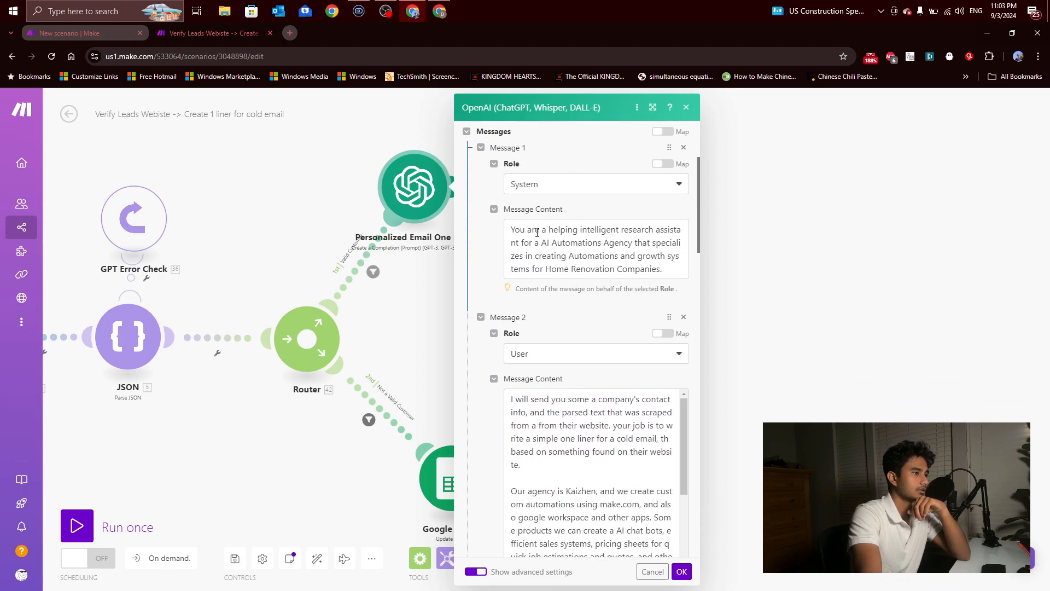
drag(536, 229, 630, 239)
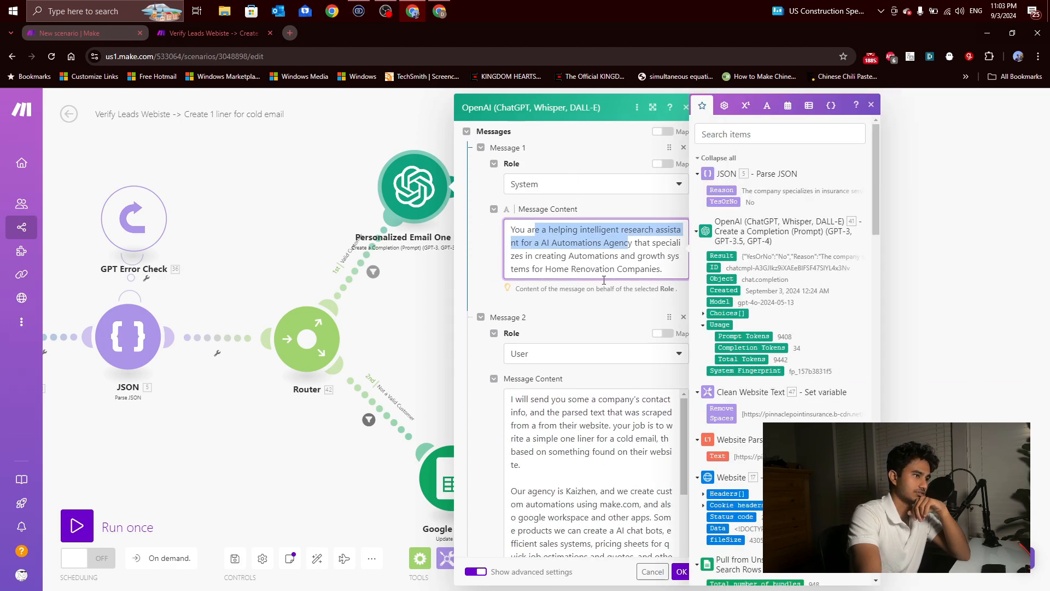
click(591, 303)
Step: Read the icebreaker instructions in Message 2 and the mapped company and contact fields in Message 3, then close the module
scroll(590, 261, down, 2)
scroll(607, 298, up, 1)
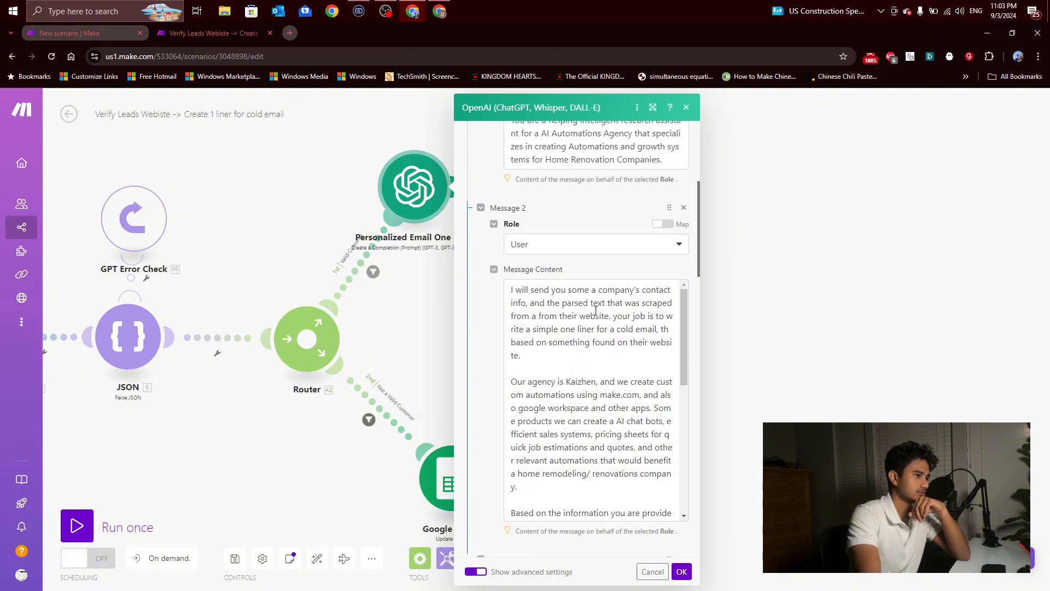
scroll(613, 326, down, 5)
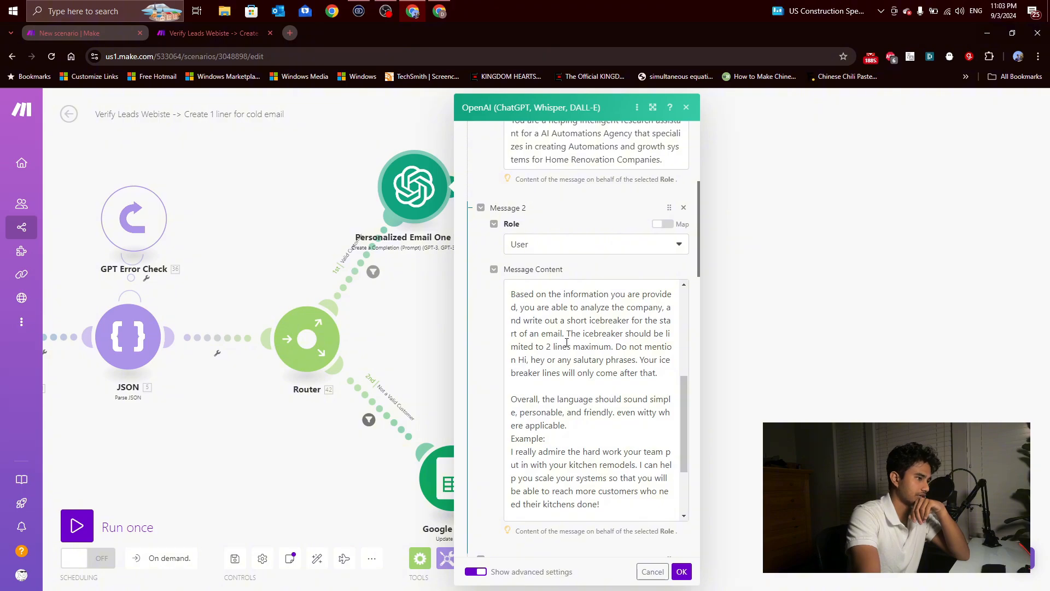
scroll(602, 334, down, 1)
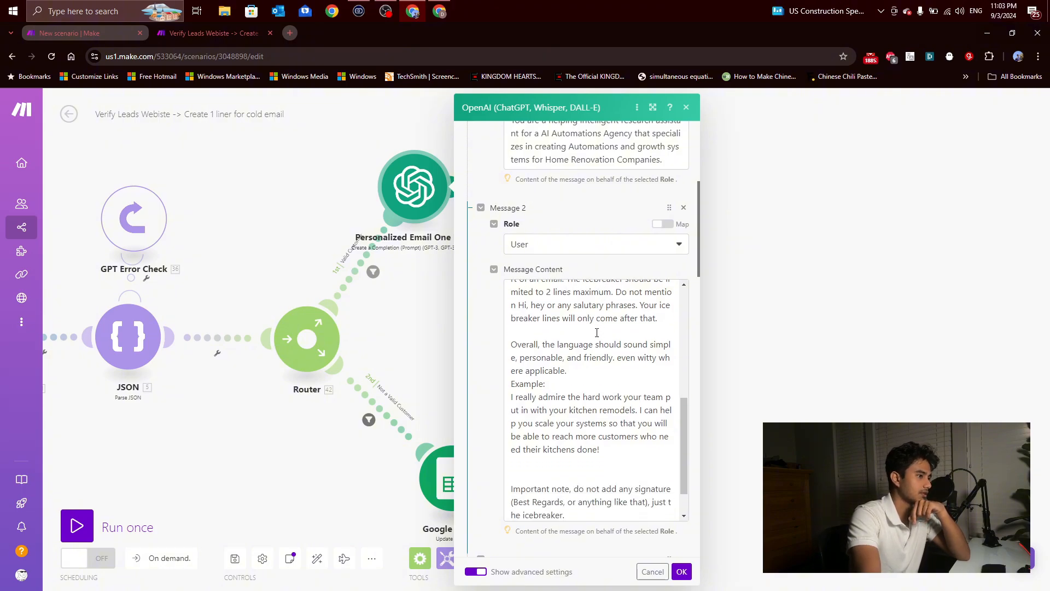
scroll(601, 329, down, 1)
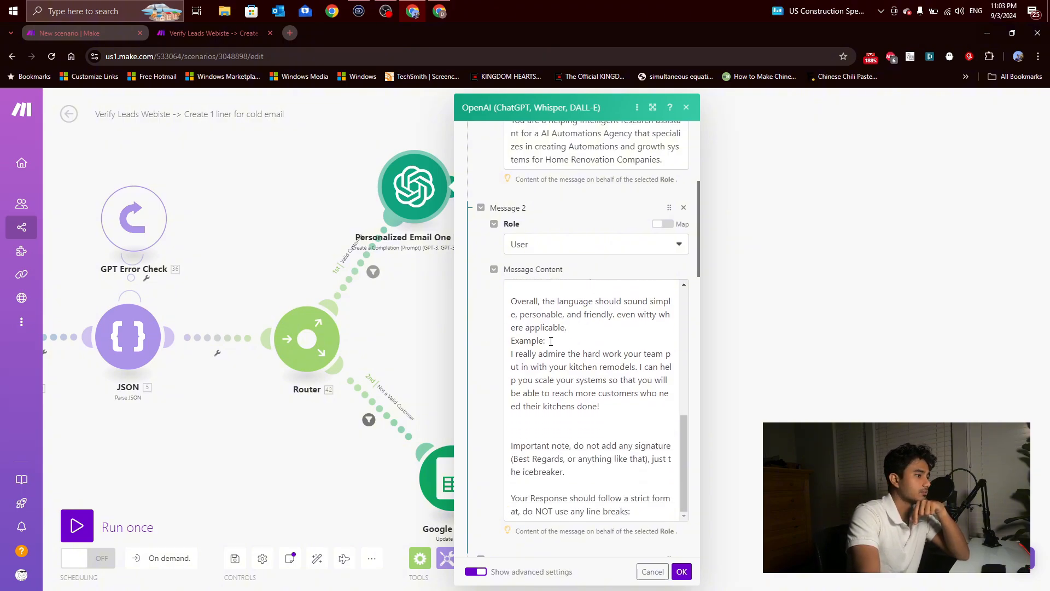
scroll(629, 378, down, 6)
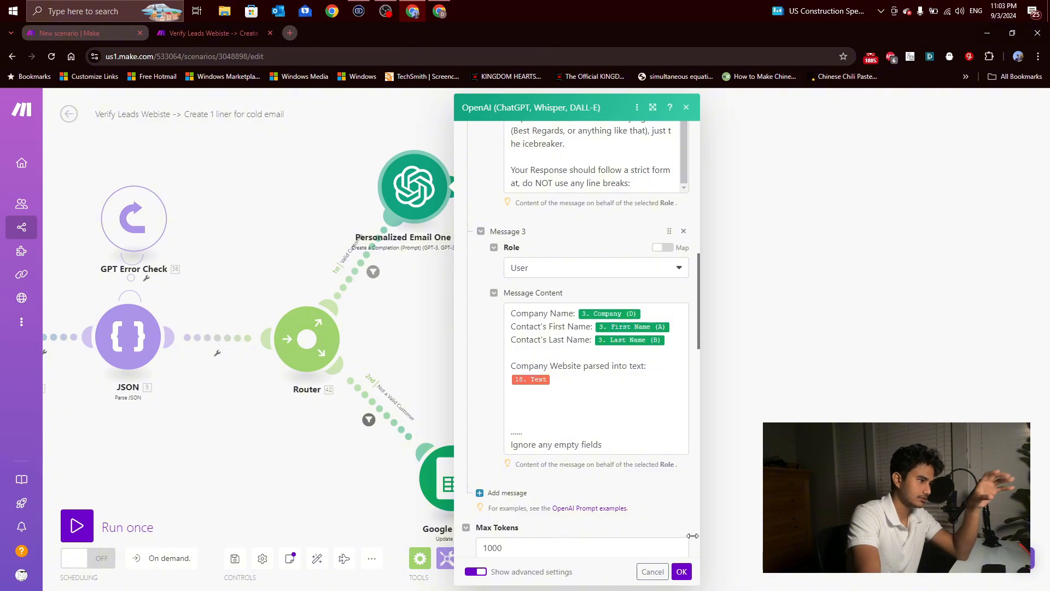
click(685, 108)
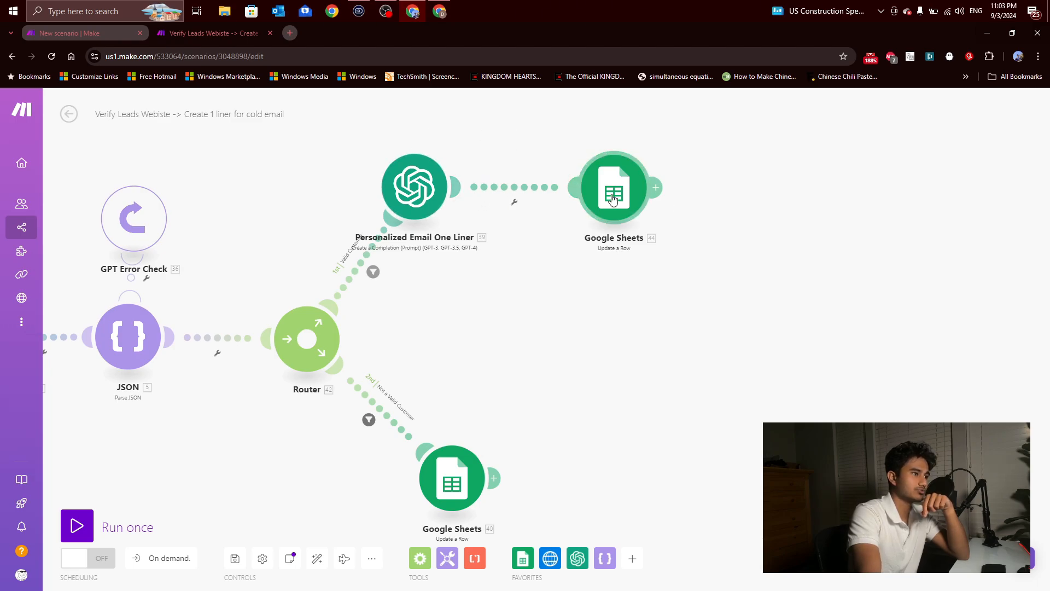
Step: Switch to the US Decision Makers lead sheet in Google Sheets, narrow the Reason column and widen the GPT 1liner column
click(439, 11)
click(738, 282)
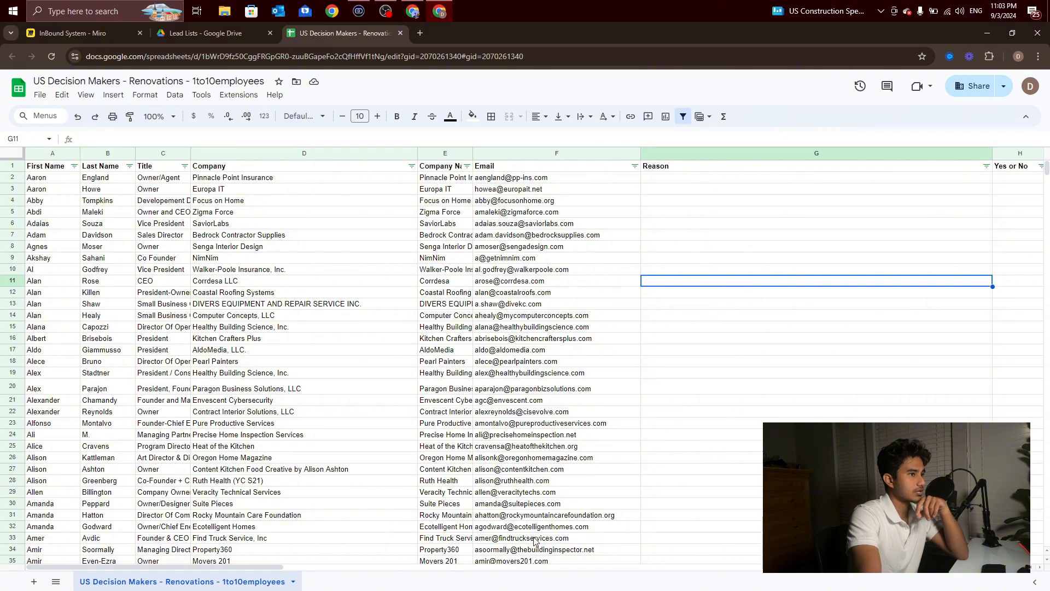
drag(263, 568, 335, 567)
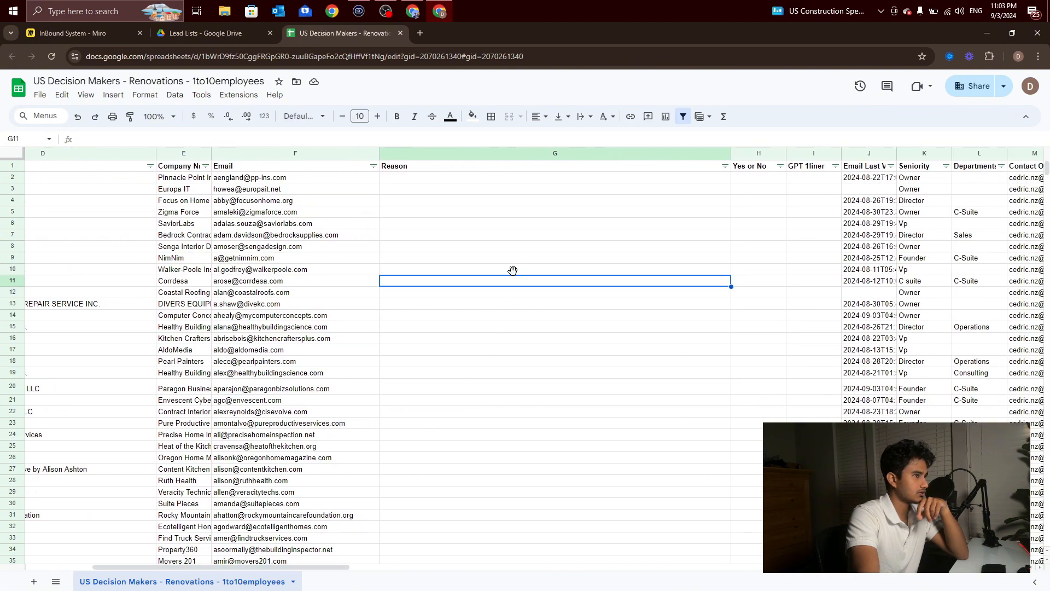
click(461, 169)
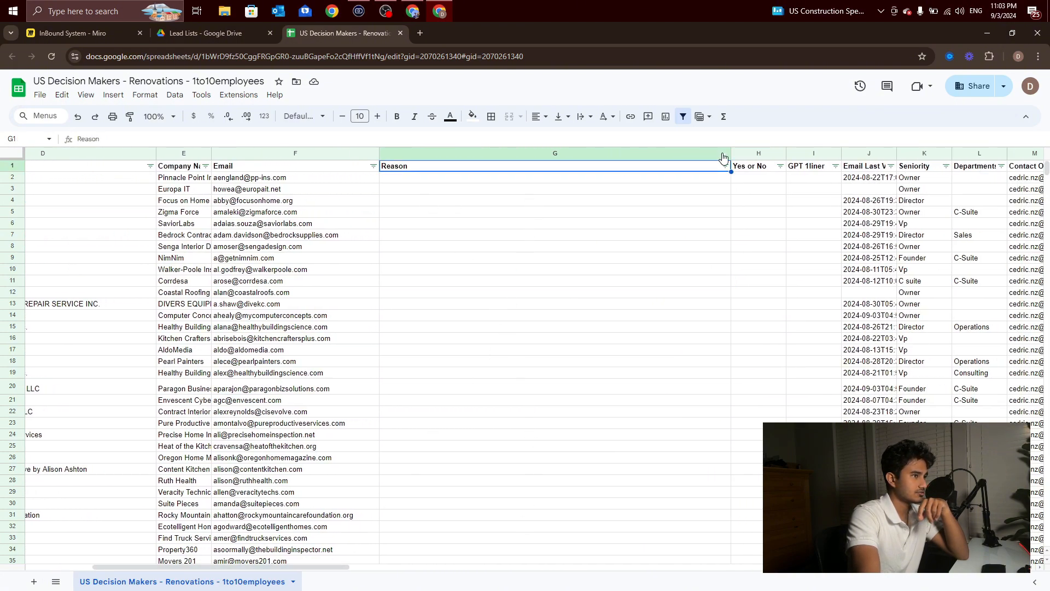
drag(723, 158, 630, 154)
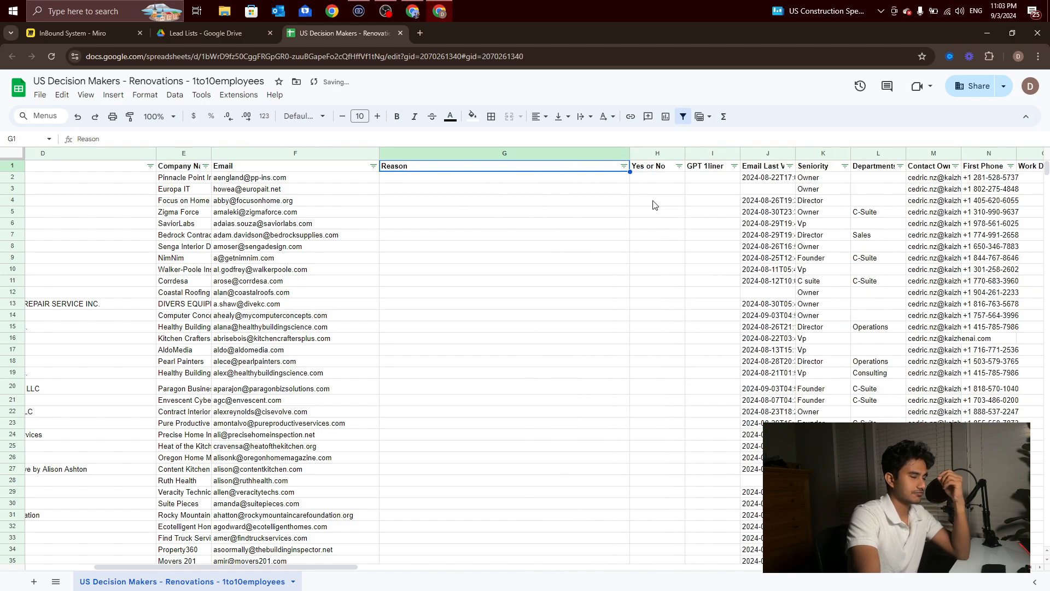
drag(741, 154, 1007, 155)
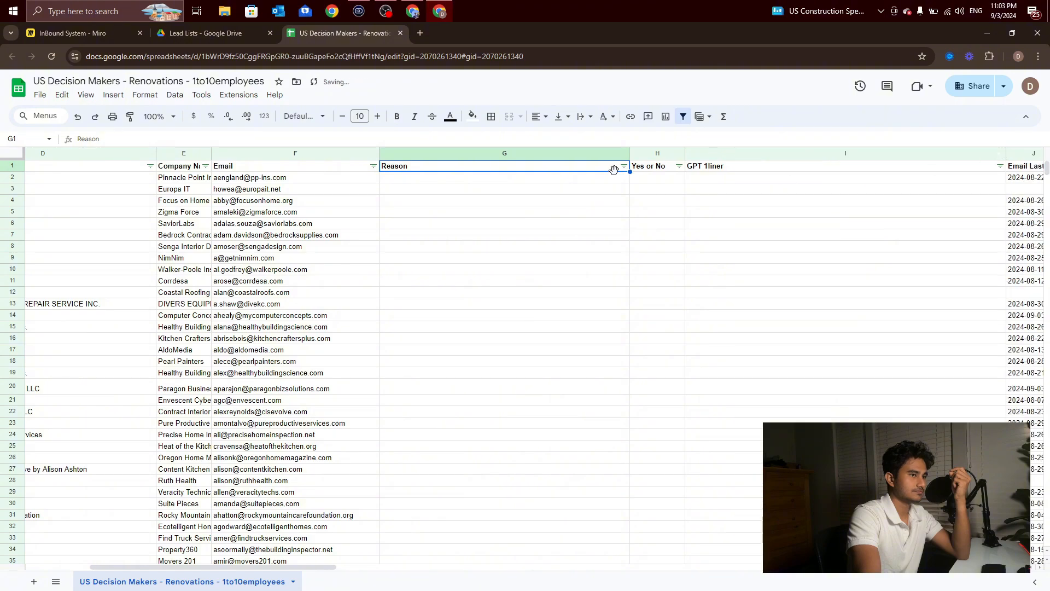
Step: Select cells in the Reason, Yes or No and GPT 1liner columns to show where the scenario's output goes
click(537, 189)
click(537, 223)
click(538, 293)
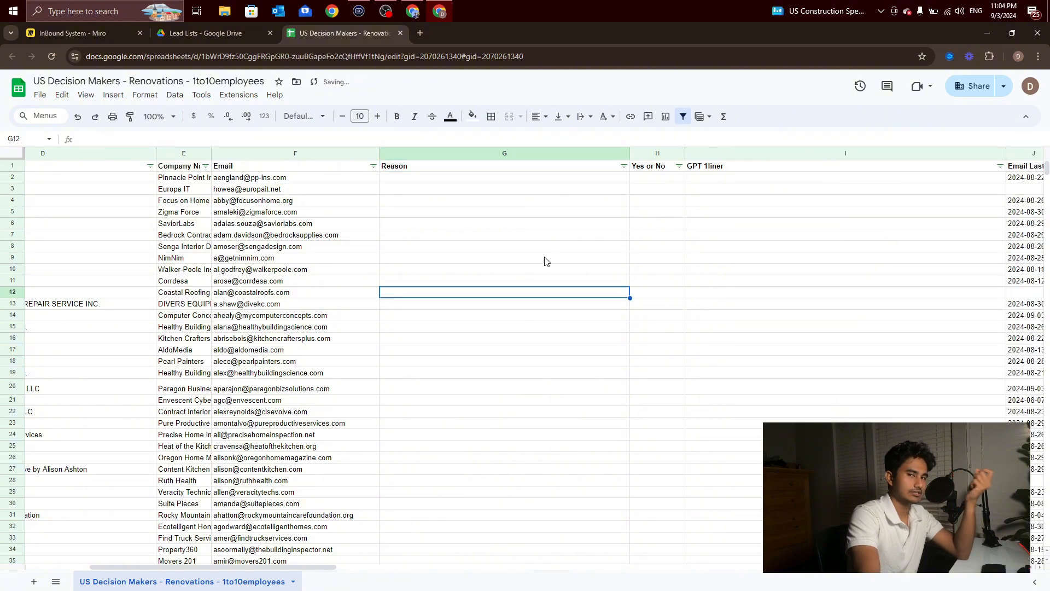
click(658, 177)
click(658, 307)
drag(748, 184, 738, 400)
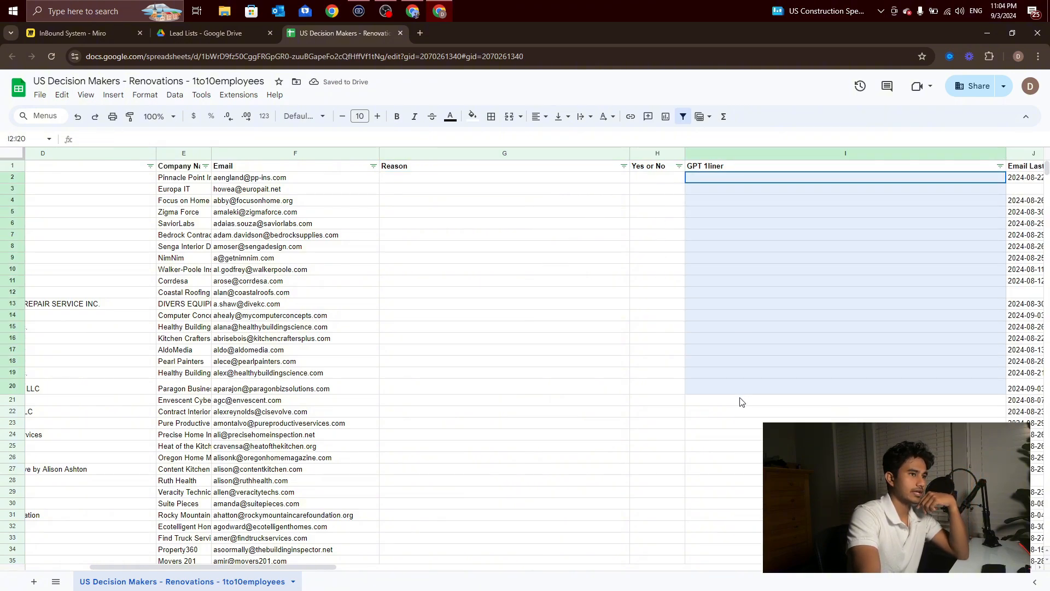
click(745, 421)
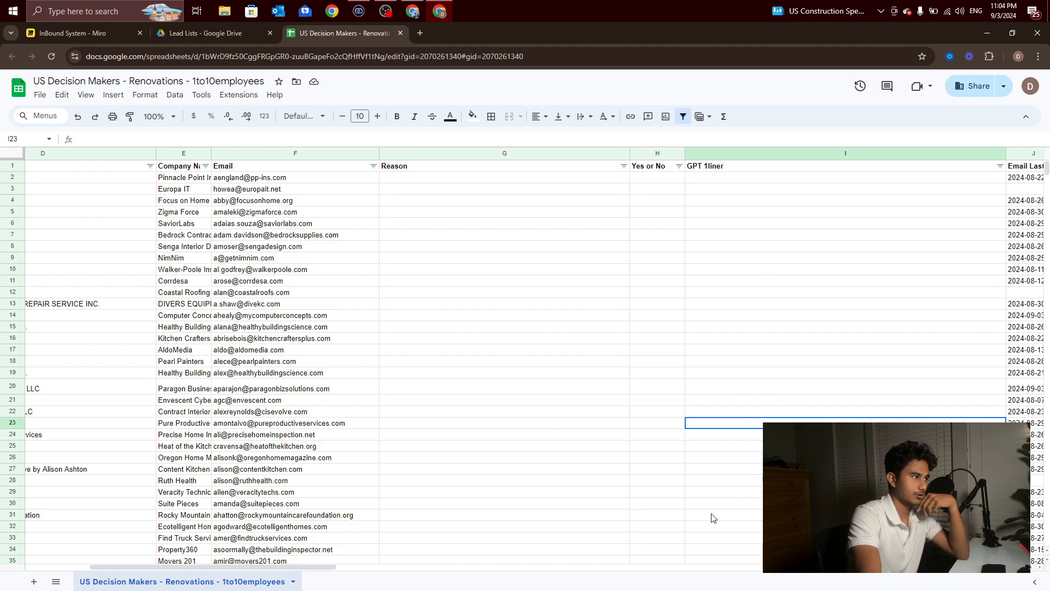
Step: Select First Name cells down the lead list to show the rows the scenario goes through
scroll(384, 562, left, 5)
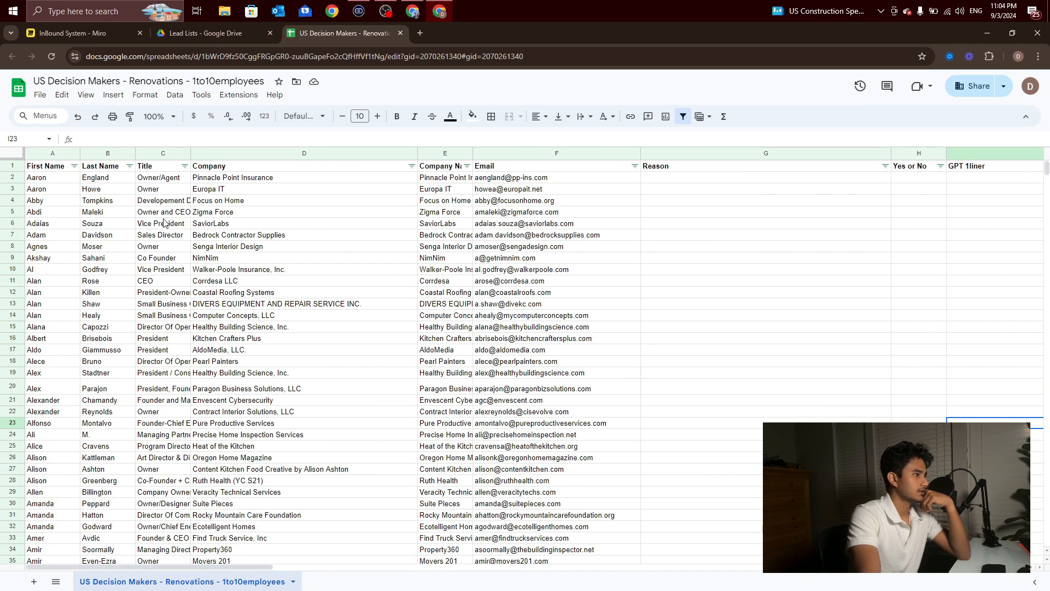
drag(53, 176, 52, 514)
click(54, 460)
drag(51, 176, 53, 504)
click(60, 494)
Step: Switch to Make and open the Google Sheets update module that follows Personalized Email One Liner
click(416, 16)
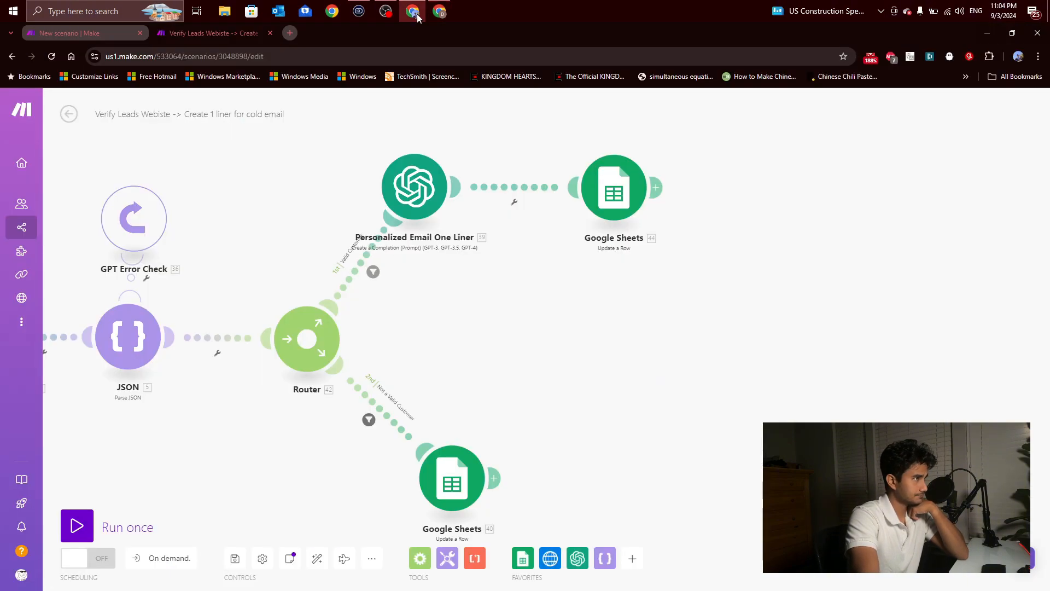
scroll(593, 307, down, 5)
drag(569, 324, 635, 292)
scroll(492, 293, up, 5)
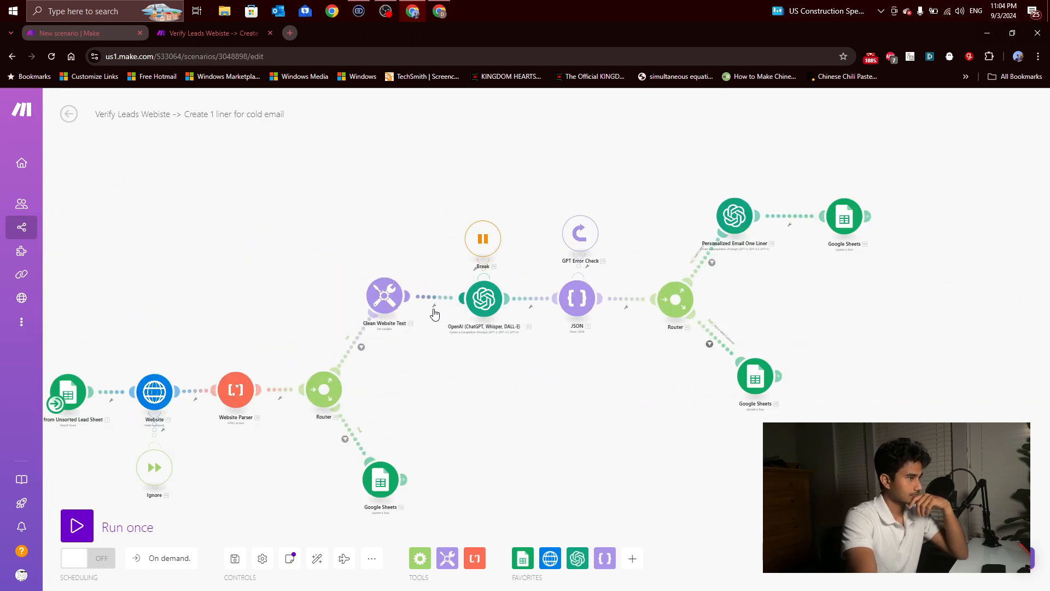
drag(533, 378, 175, 377)
drag(536, 260, 475, 284)
scroll(442, 267, up, 3)
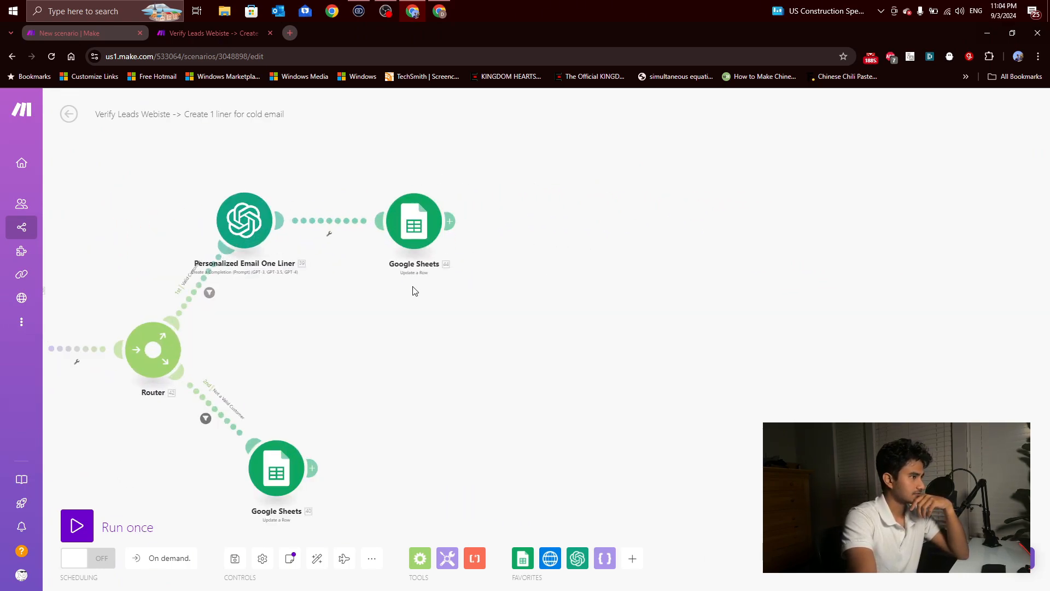
drag(368, 312, 470, 248)
drag(367, 240, 190, 311)
click(276, 240)
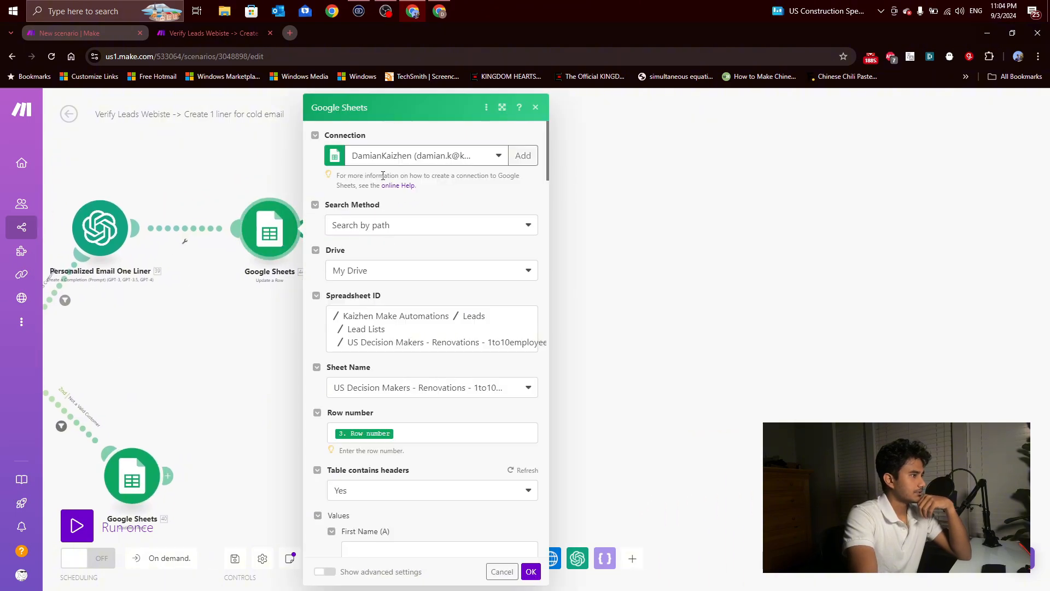
Step: Refresh the module's table headers, review the values mapped to Reason, Yes or No and GPT 1liner, and save the module
scroll(363, 260, down, 2)
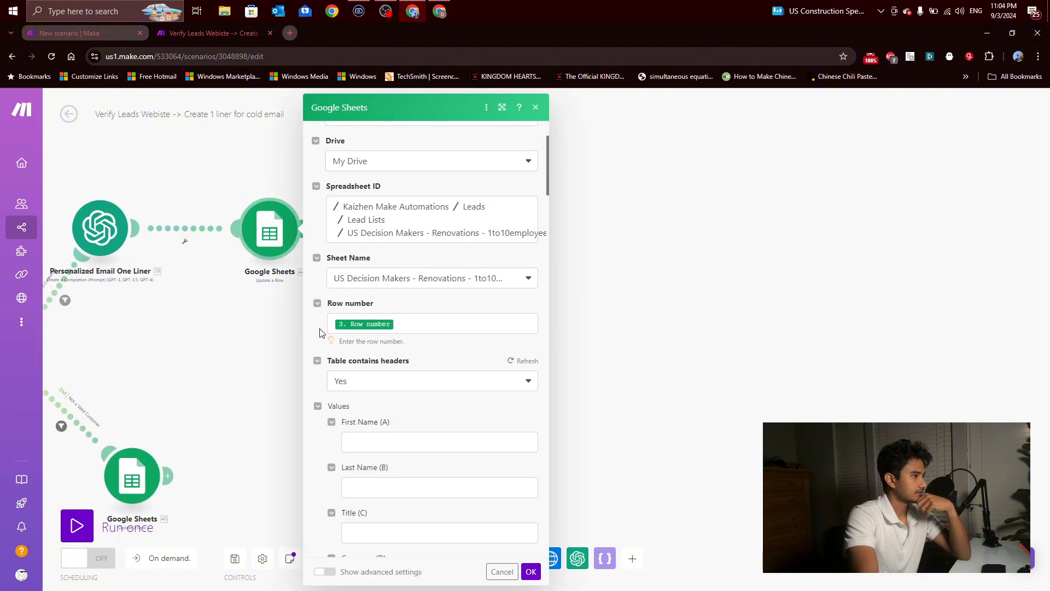
scroll(328, 281, down, 3)
scroll(378, 307, down, 5)
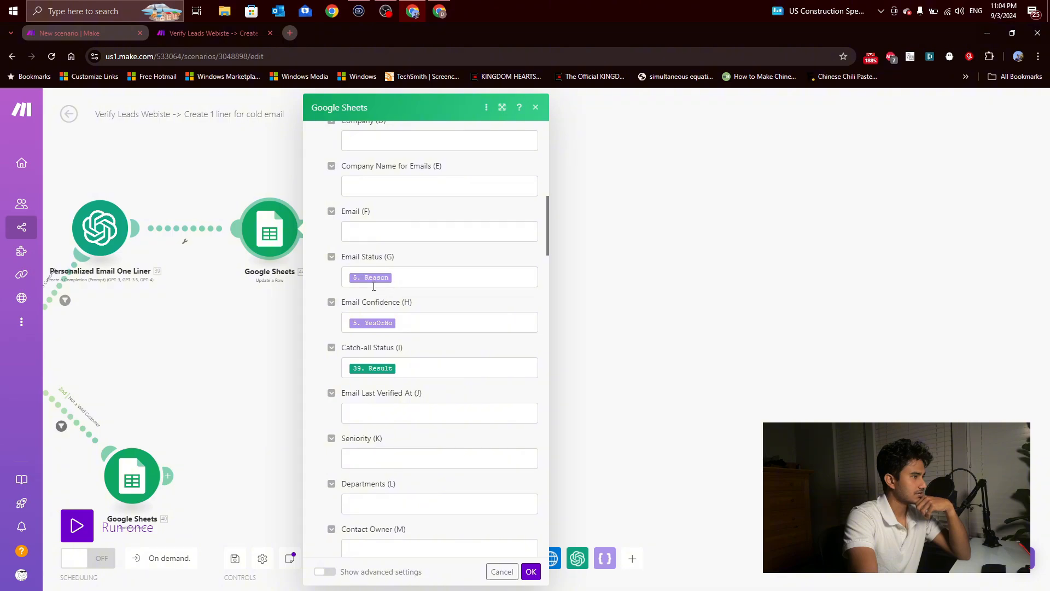
scroll(400, 361, up, 10)
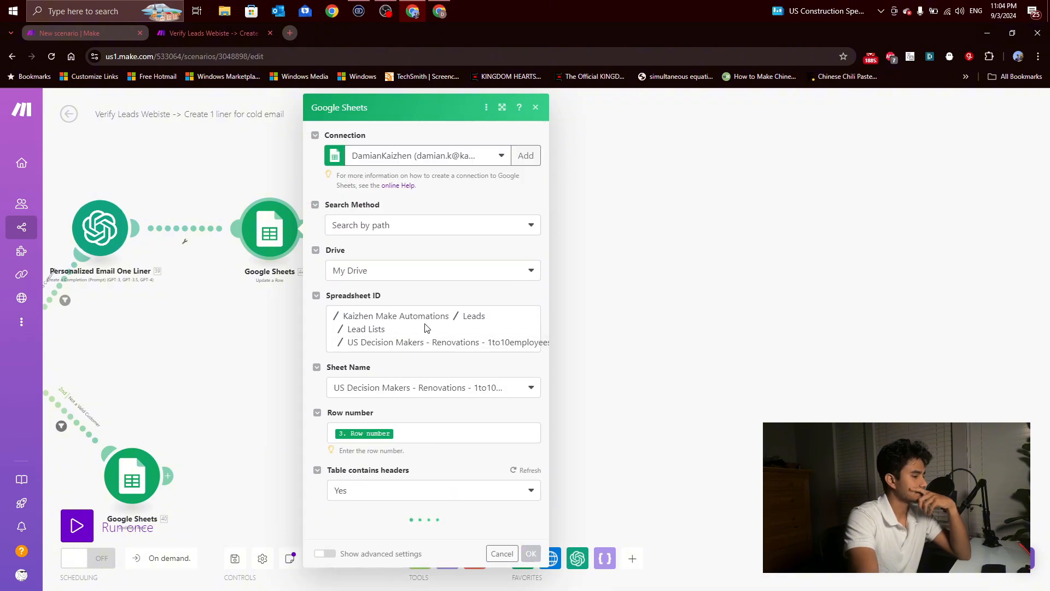
scroll(429, 320, down, 9)
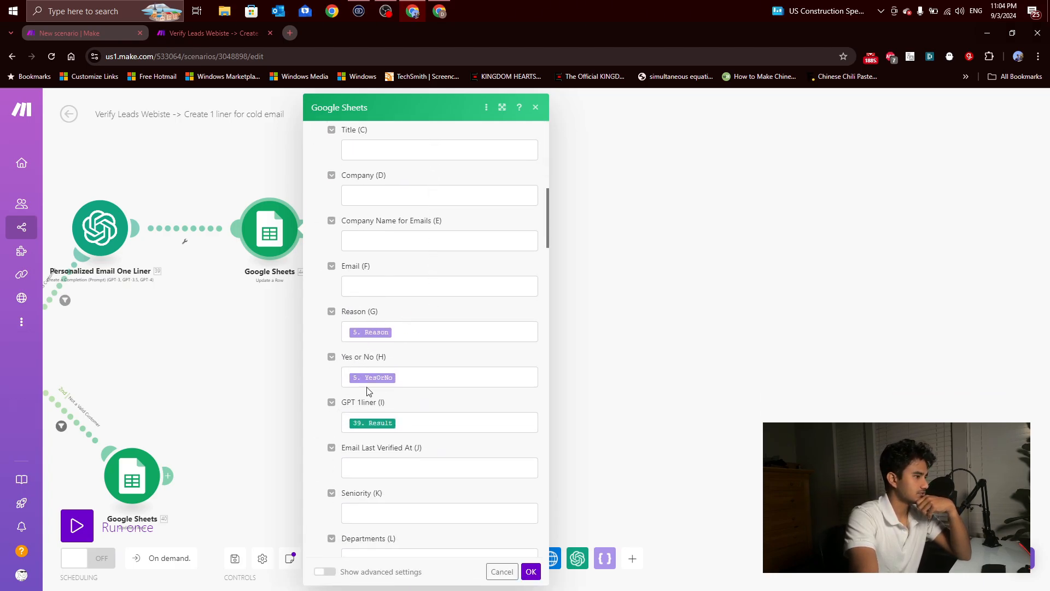
click(531, 571)
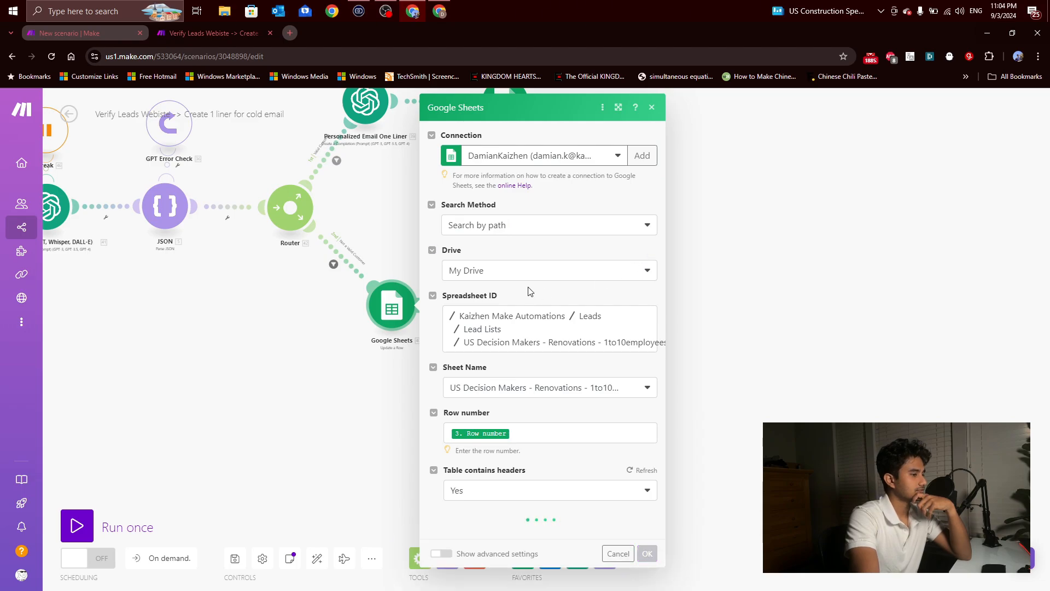
Step: Review the Reason and Yes or No mappings in the Google Sheets module on the Not a Valid Customer route, then close it
scroll(523, 364, down, 5)
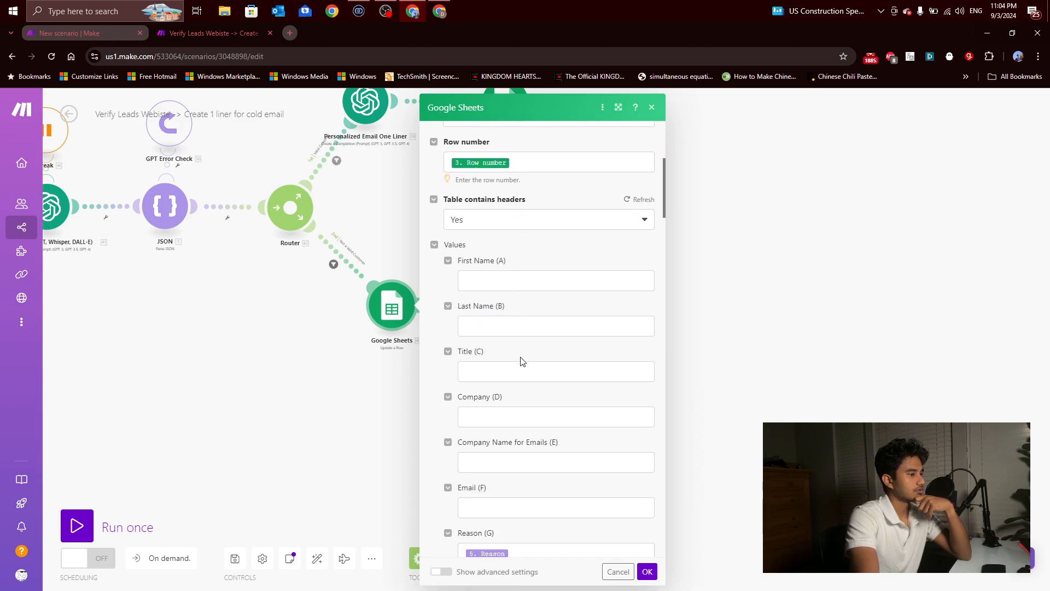
scroll(521, 352, down, 5)
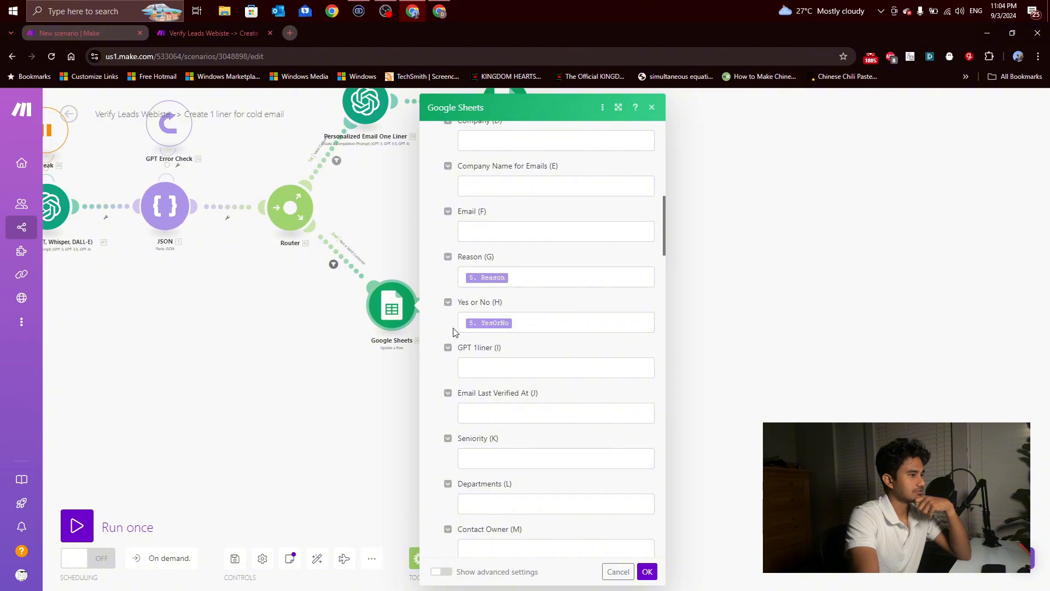
click(653, 108)
Step: Glance at the output columns in the lead sheet, return to Make and run the whole scenario once
drag(610, 273, 522, 355)
scroll(521, 356, down, 1)
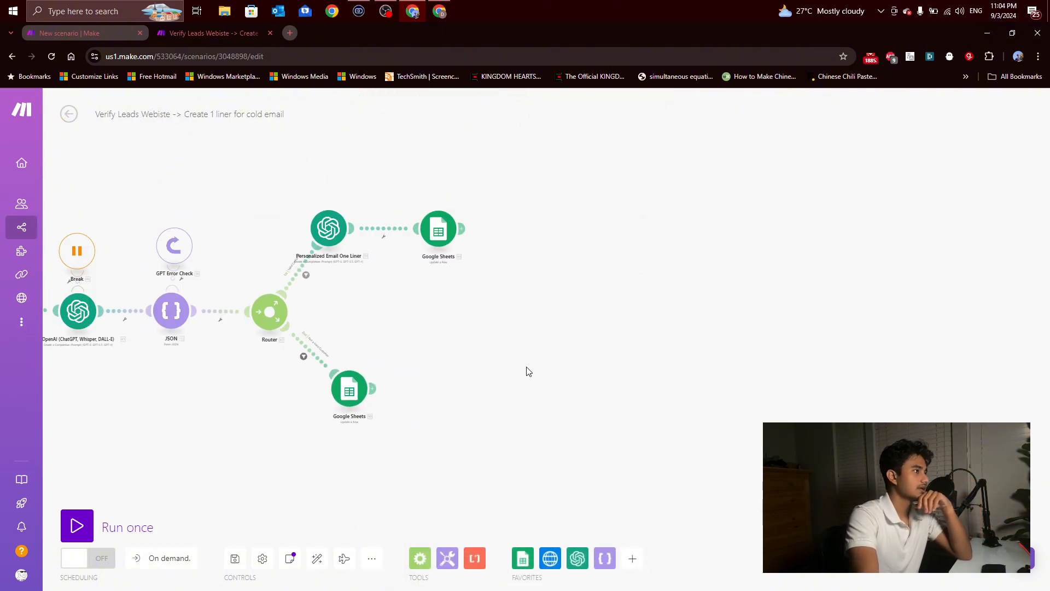
scroll(526, 368, up, 1)
scroll(495, 213, up, 1)
click(432, 7)
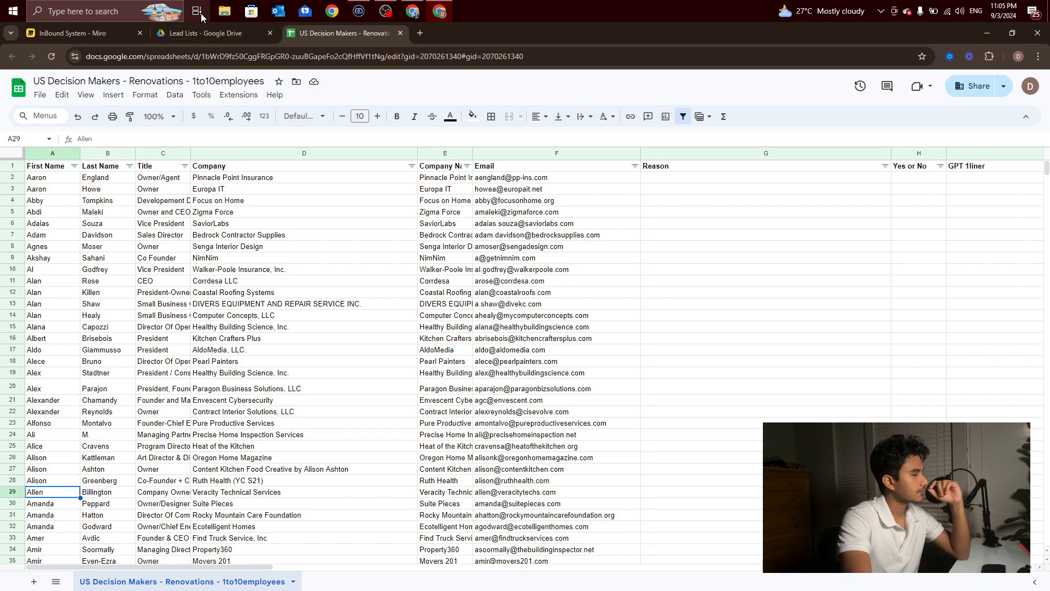
click(432, 9)
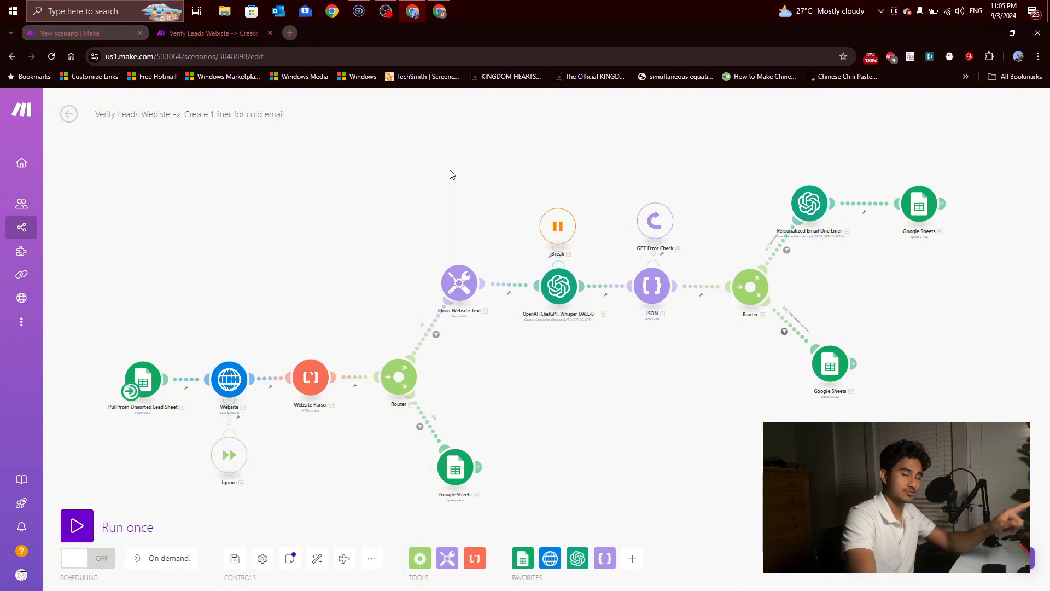
click(77, 513)
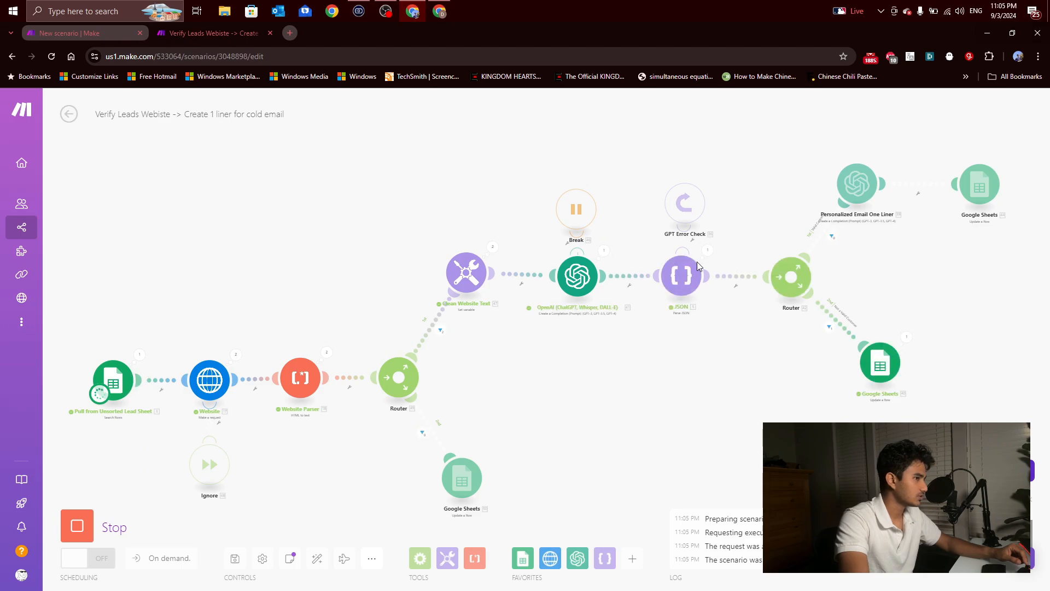
Step: Switch to the lead sheet and check the Reason entries the scenario writes for the first leads
click(440, 11)
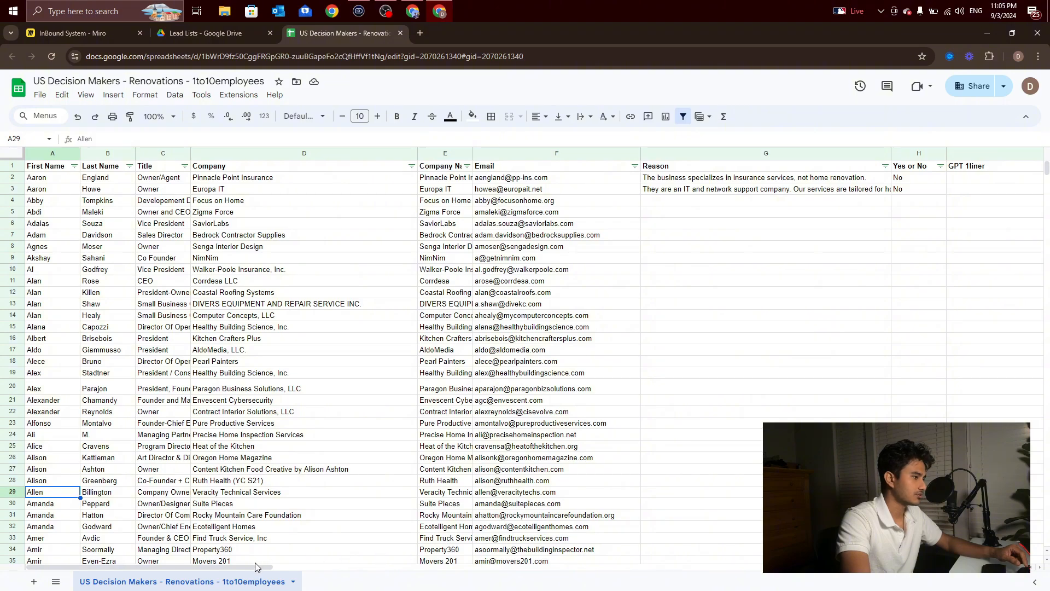
drag(253, 567, 360, 579)
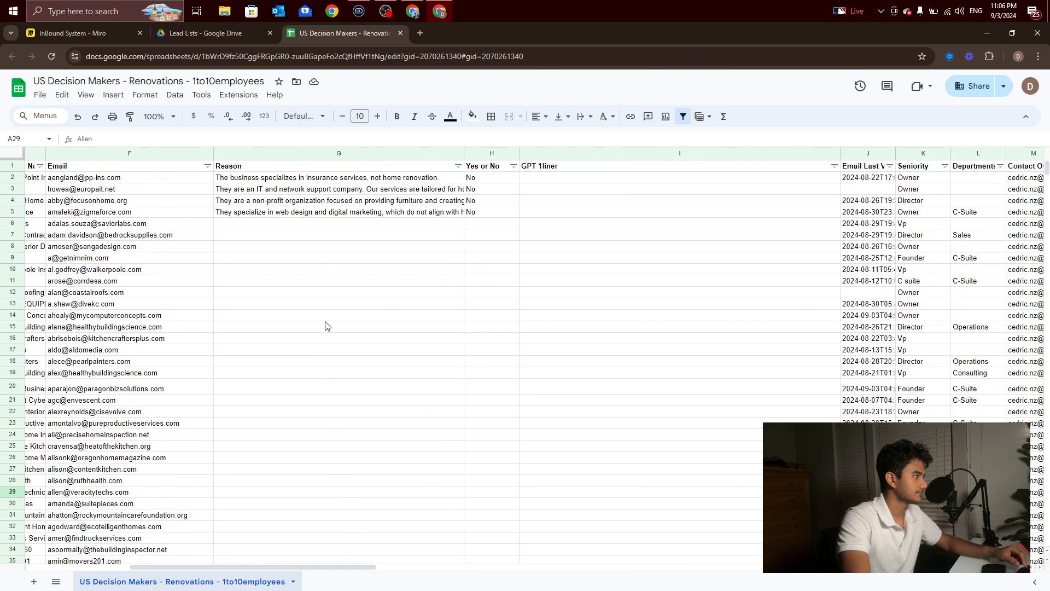
click(310, 181)
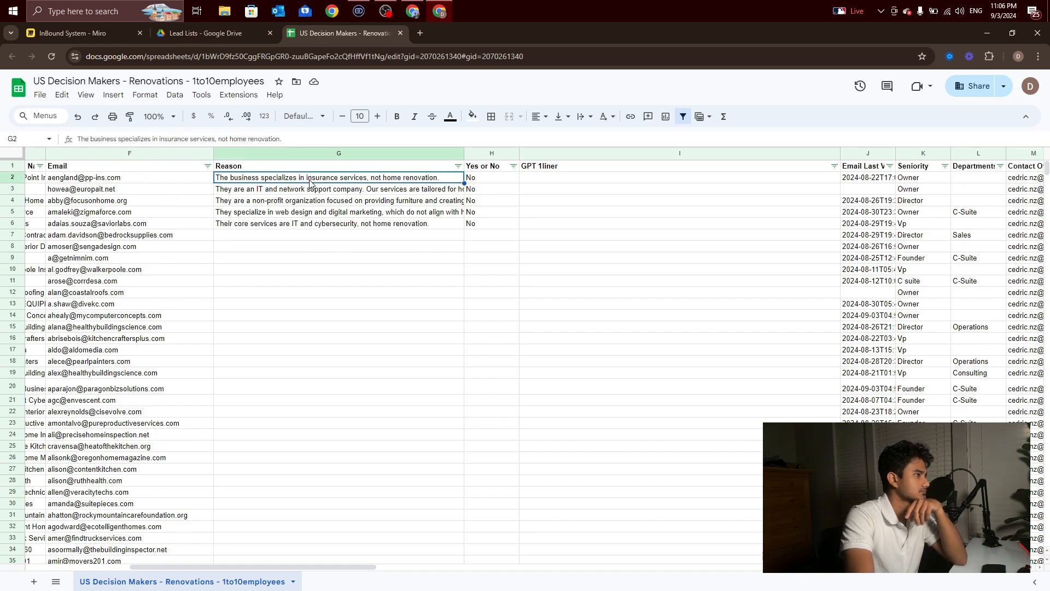
click(337, 192)
click(330, 204)
click(326, 214)
click(323, 246)
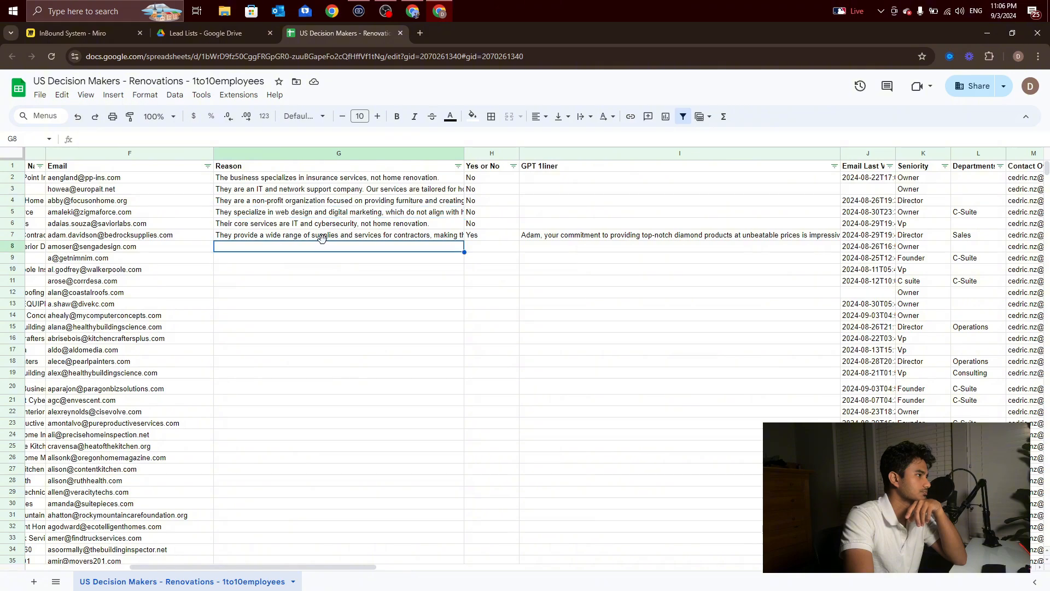
Step: Read the Reason and GPT 1liner entries in row 7 and the GPT 1liner in row 12, then return to the first columns
click(322, 236)
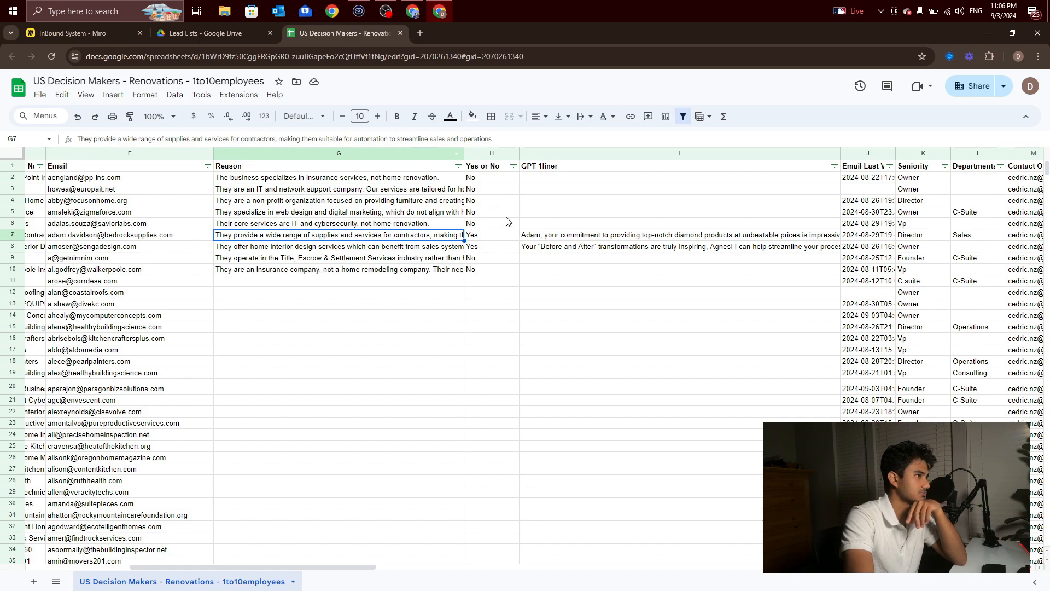
click(548, 240)
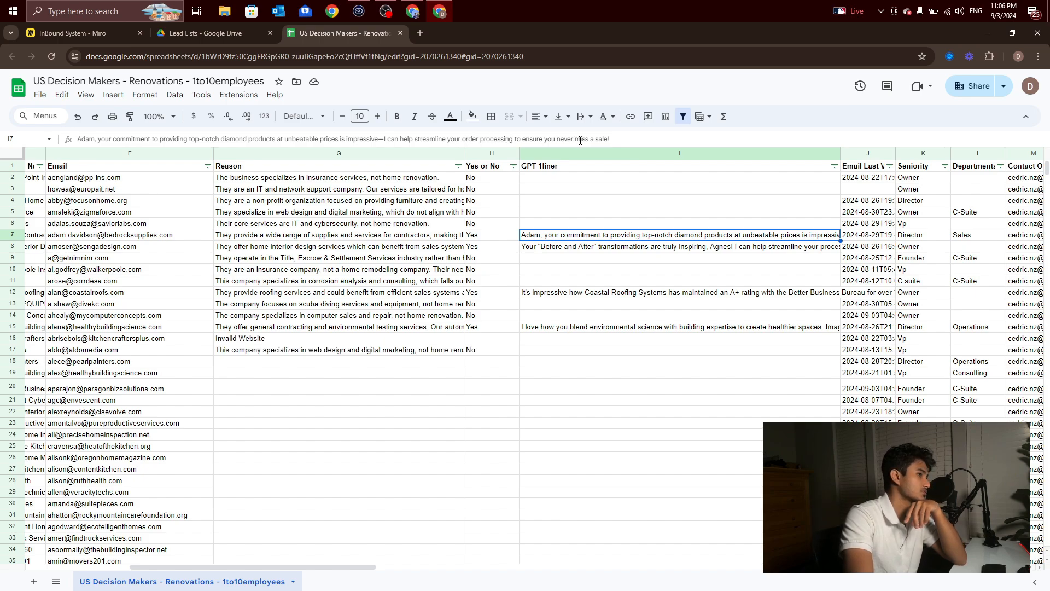
click(599, 295)
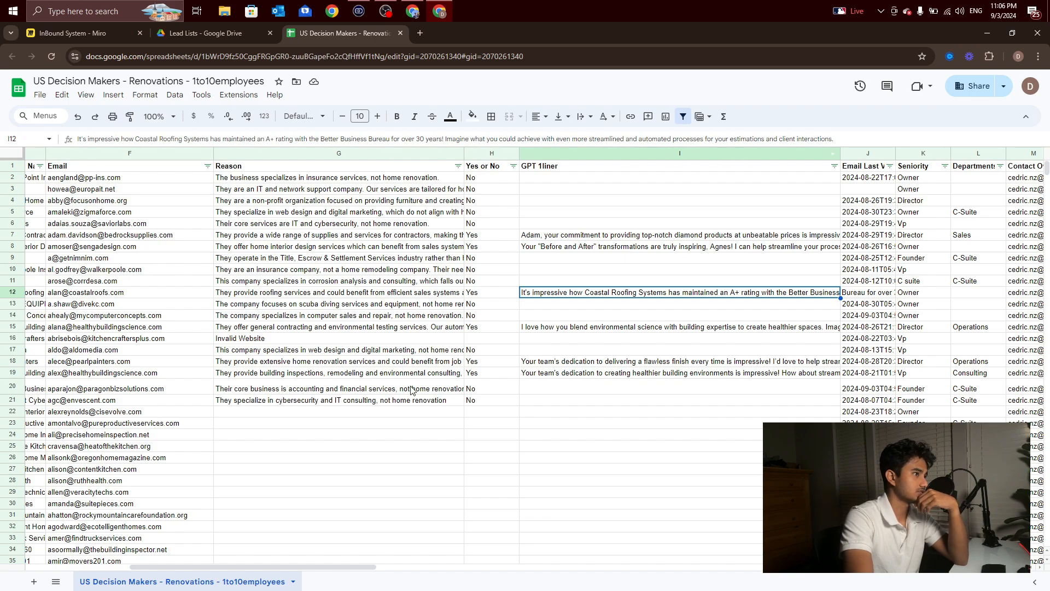
drag(318, 567, 187, 569)
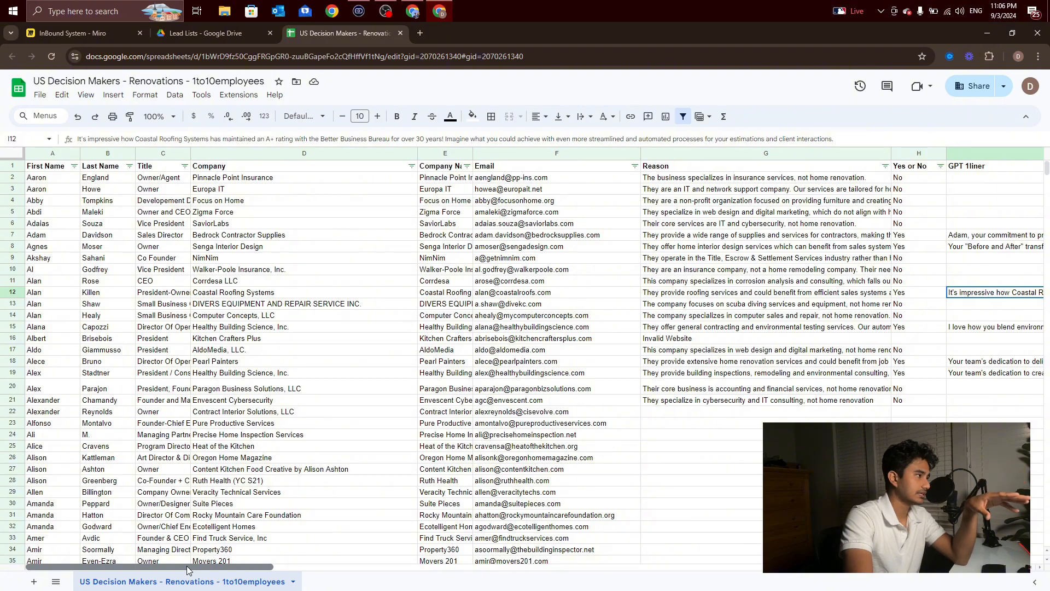
drag(186, 566, 125, 578)
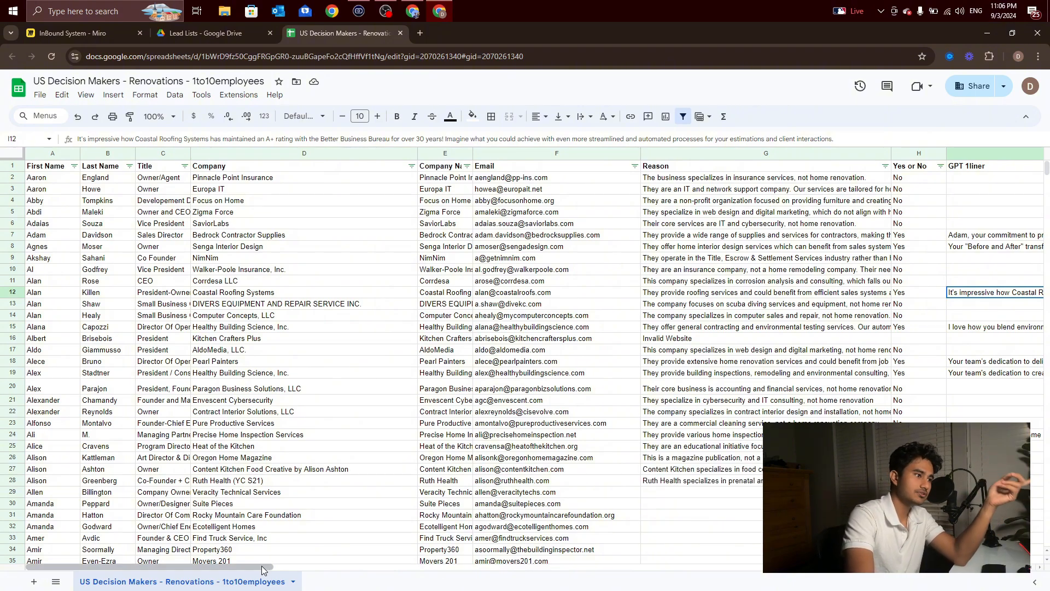
Step: Select the Website column, widen it enough to show the full addresses, and return to the scenario's output columns
drag(263, 569, 667, 565)
click(652, 156)
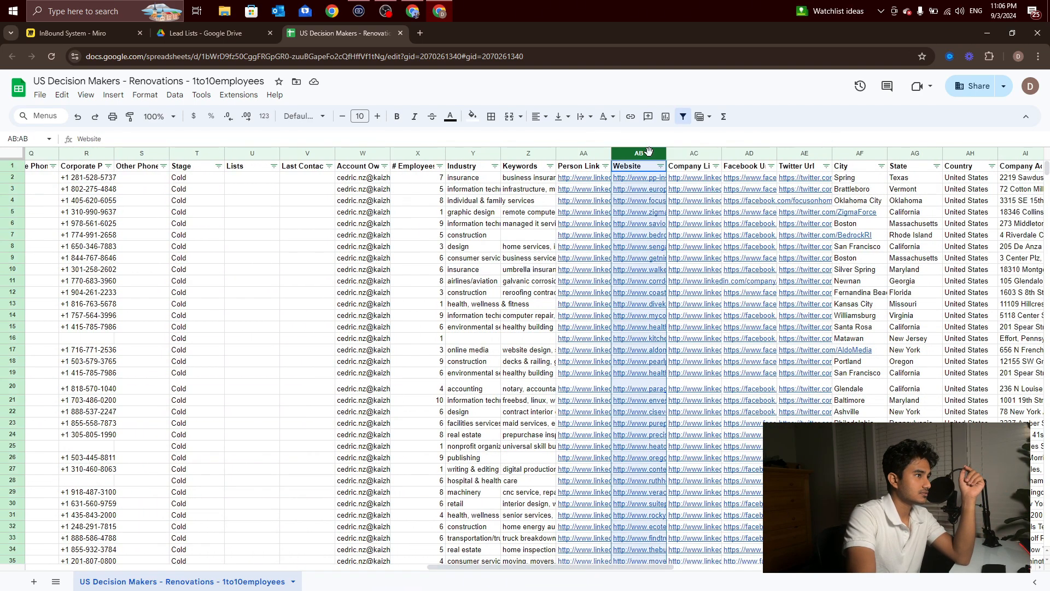
drag(666, 155, 740, 155)
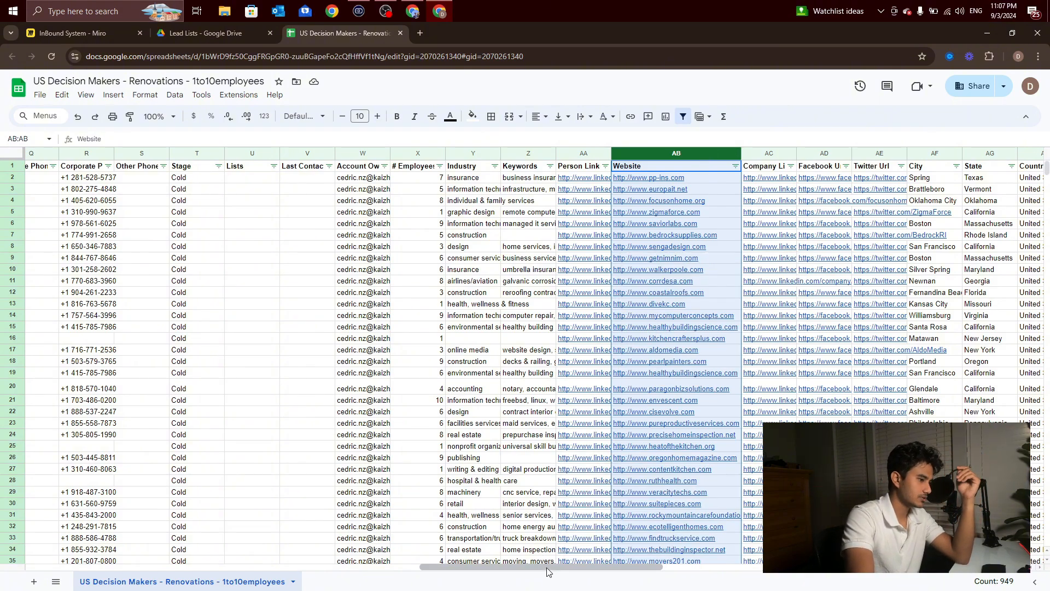
scroll(546, 567, left, 1)
mouse_move(547, 566)
mouse_down()
mouse_move(379, 556)
mouse_move(541, 551)
mouse_up()
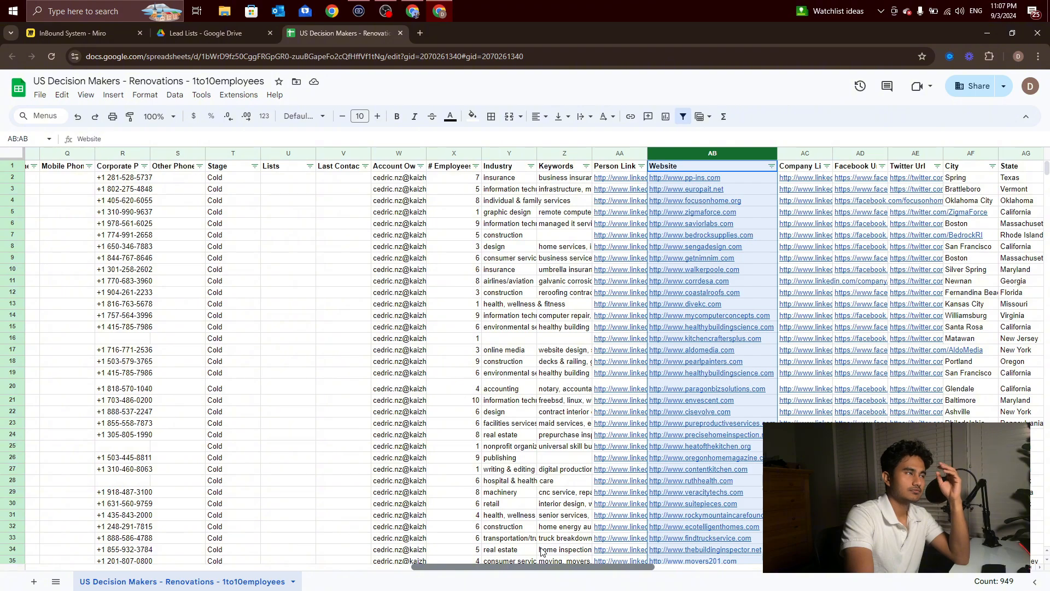
drag(541, 551, 261, 526)
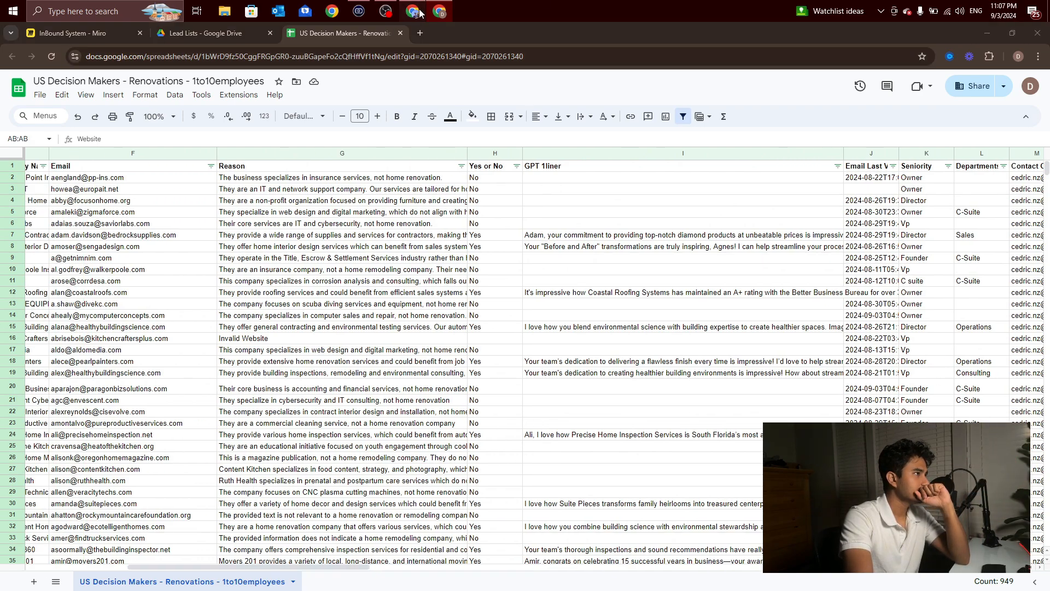
Step: Check the run's progress in Make and in the lower rows of the lead sheet, then stop the running scenario
key(alt+Tab)
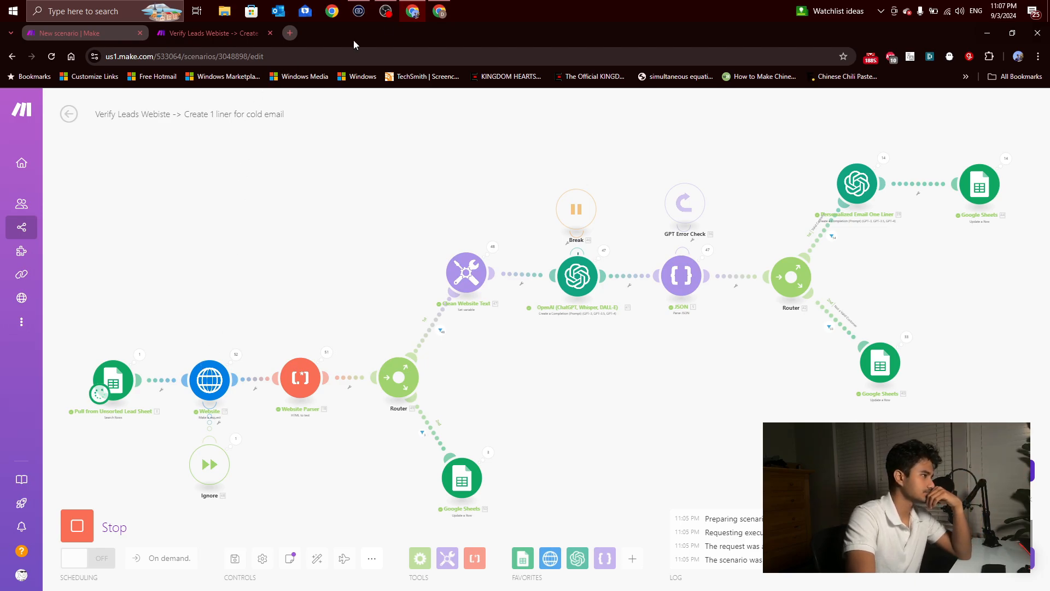
click(440, 11)
scroll(351, 415, down, 5)
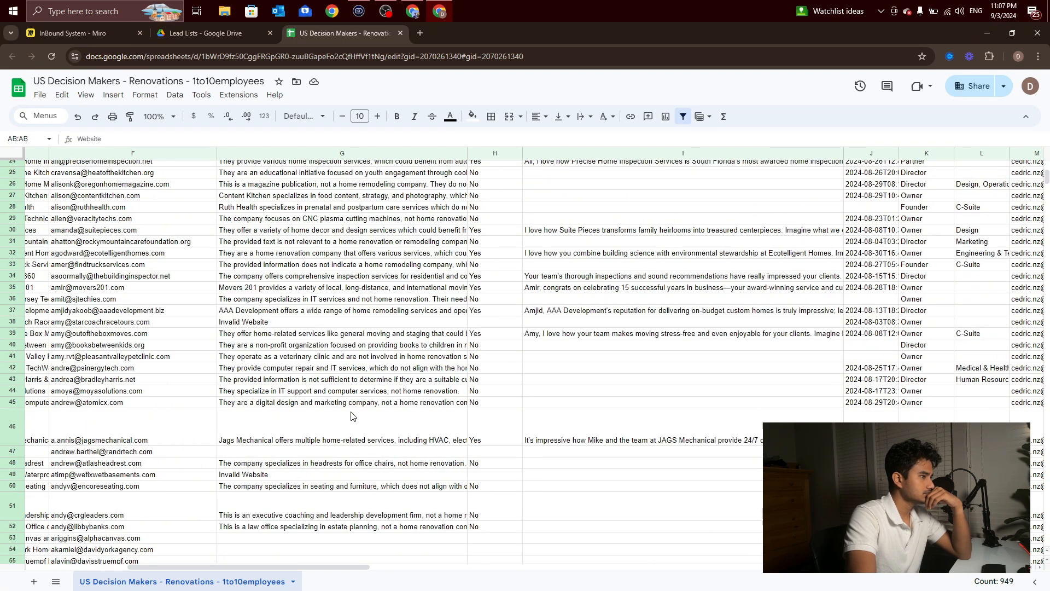
click(412, 11)
click(87, 522)
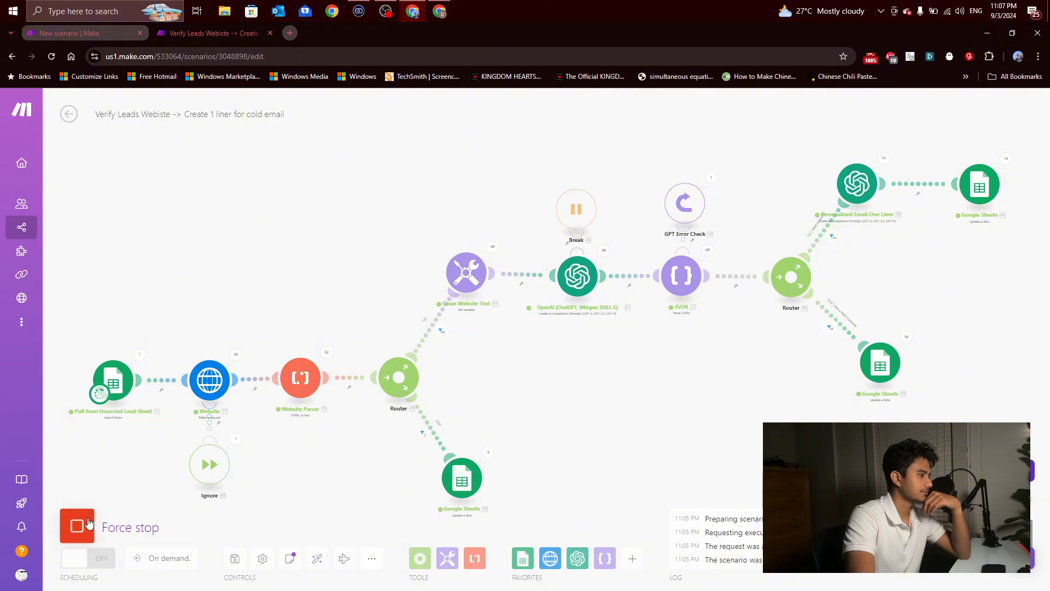
Step: Switch to the lead sheet and review the Reason and GPT 1liner columns and the filter values of the Yes or No column
click(440, 11)
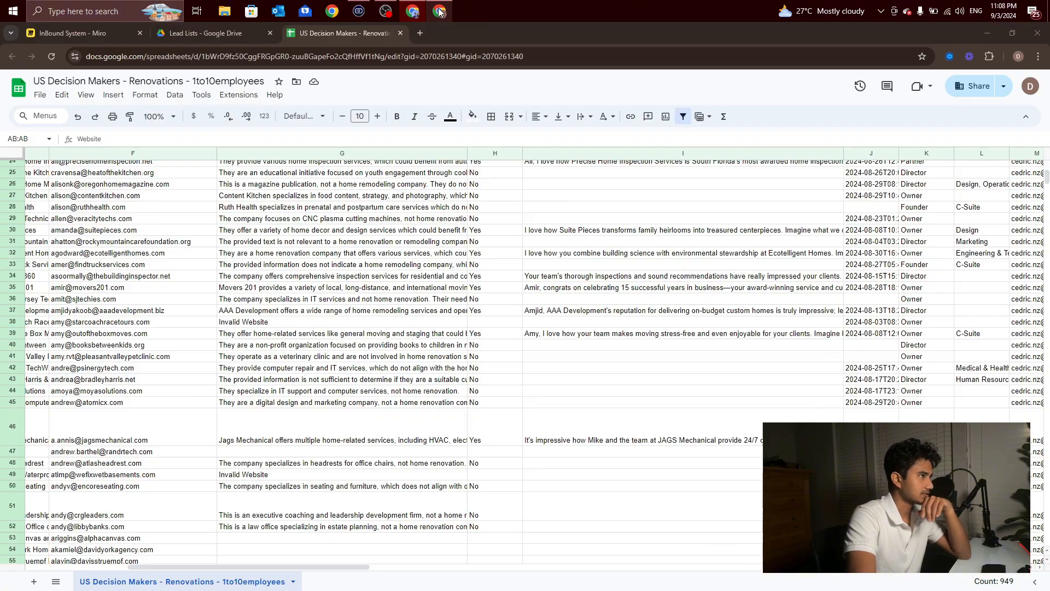
scroll(532, 252, up, 5)
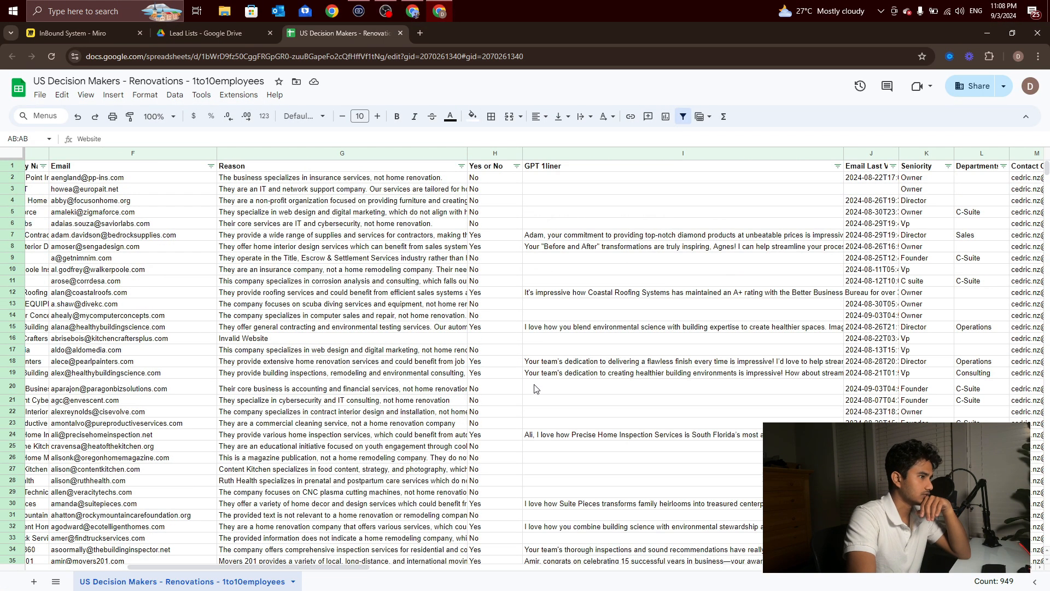
click(403, 157)
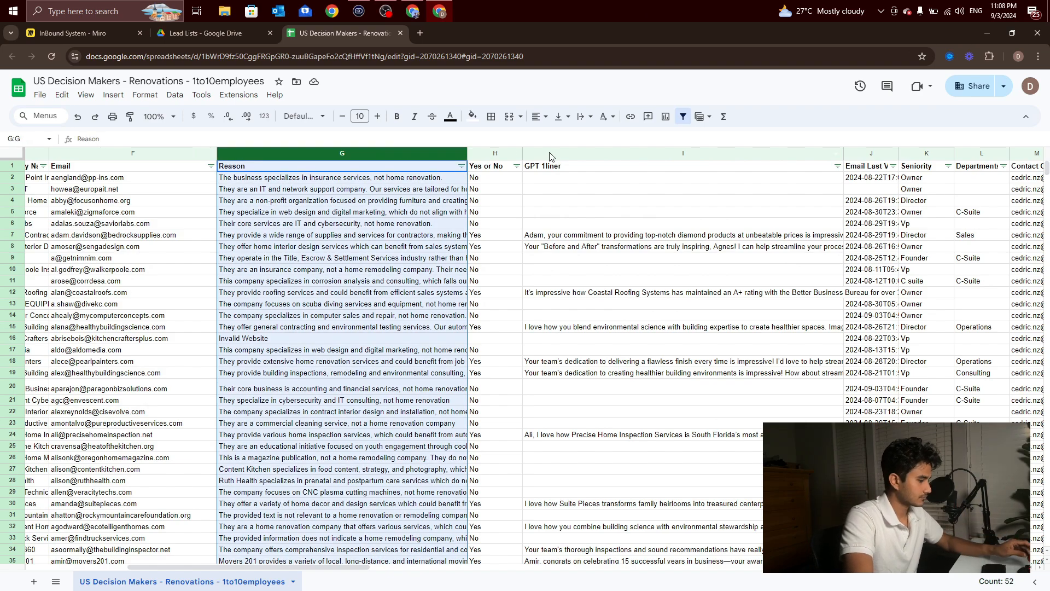
click(547, 156)
click(544, 170)
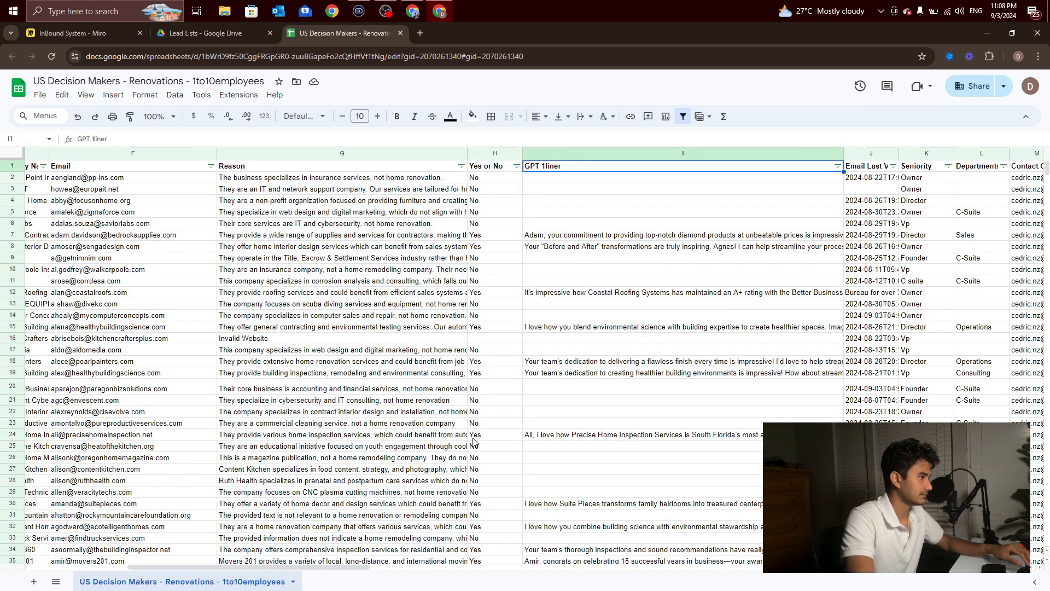
drag(344, 572, 283, 569)
click(766, 166)
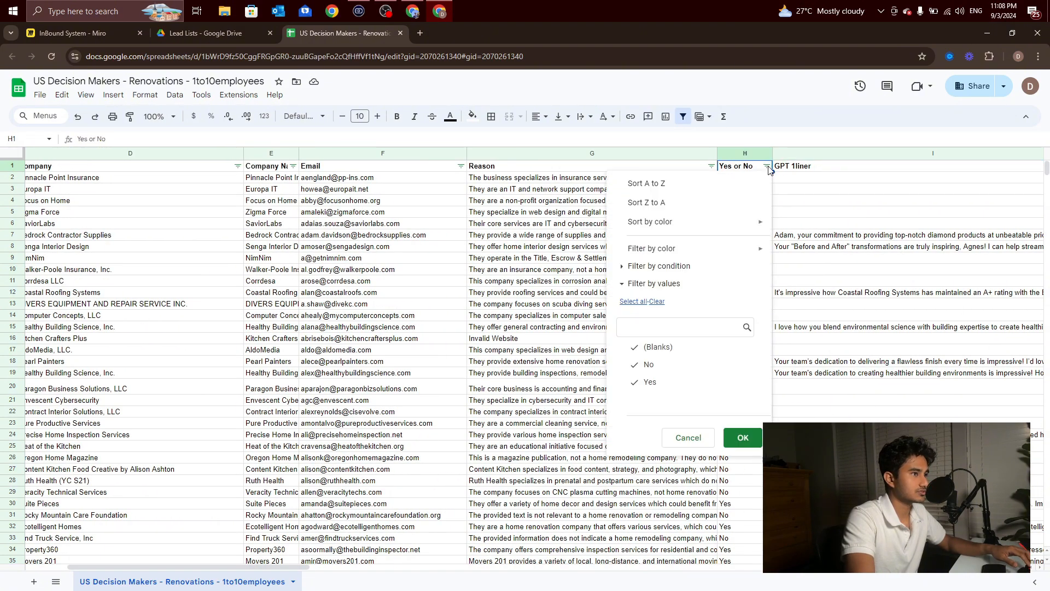
click(688, 438)
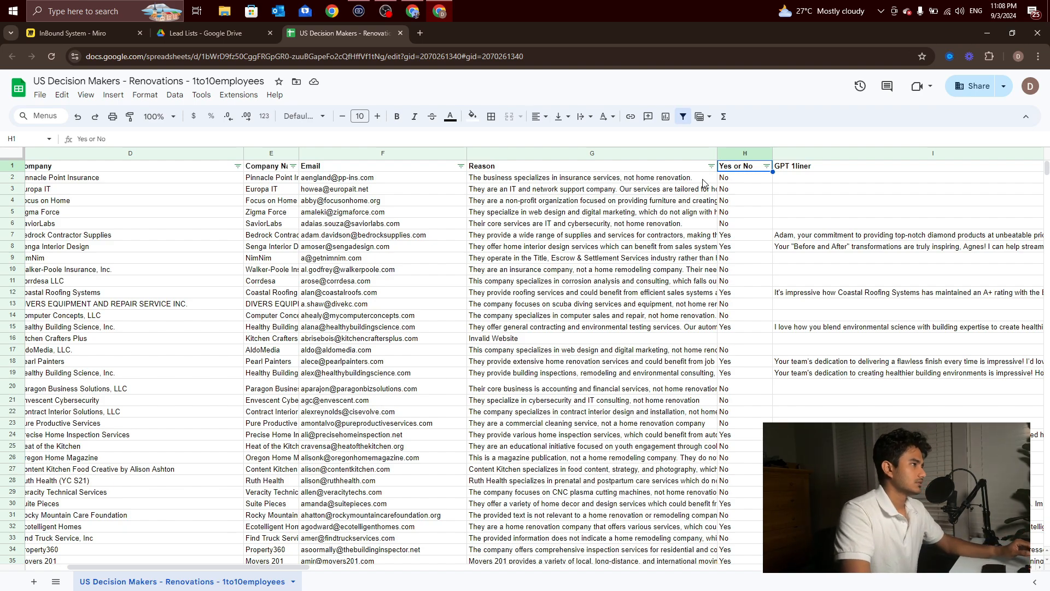
Step: Switch back to Make and look over the whole lead verification scenario
click(419, 12)
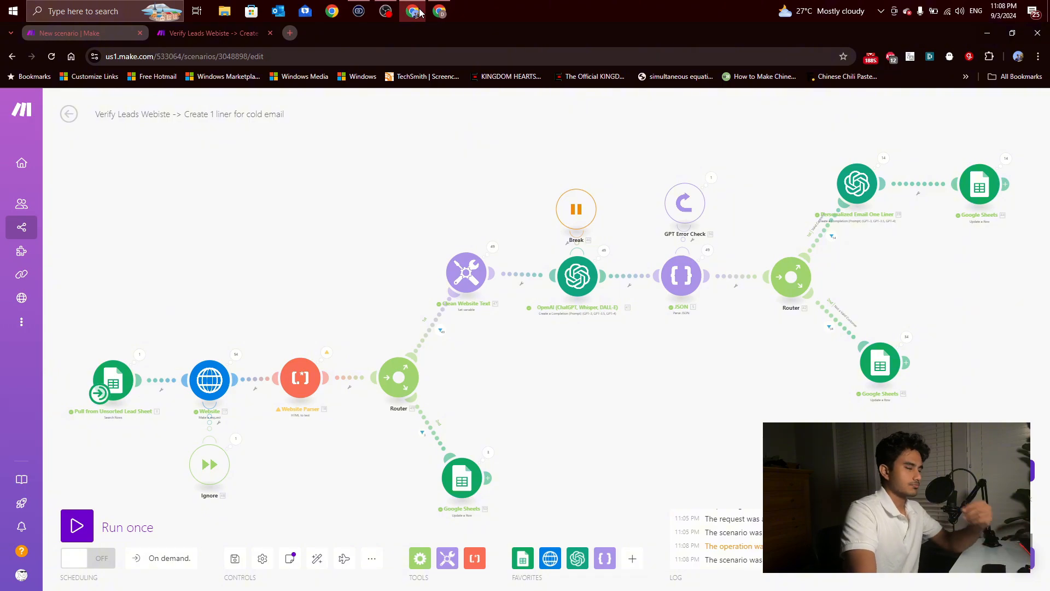
scroll(414, 234, down, 1)
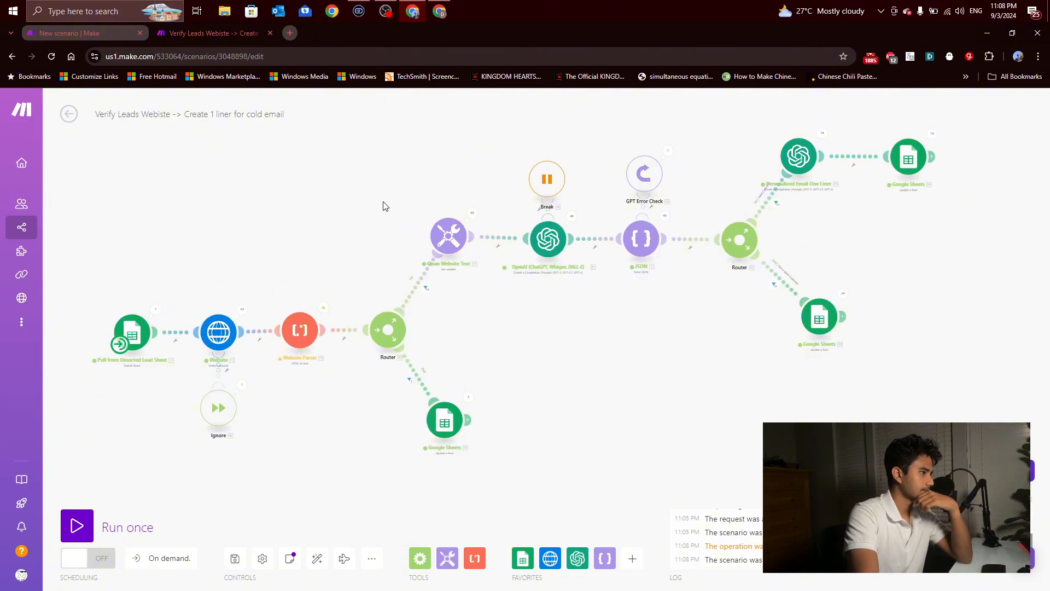
drag(410, 201, 379, 198)
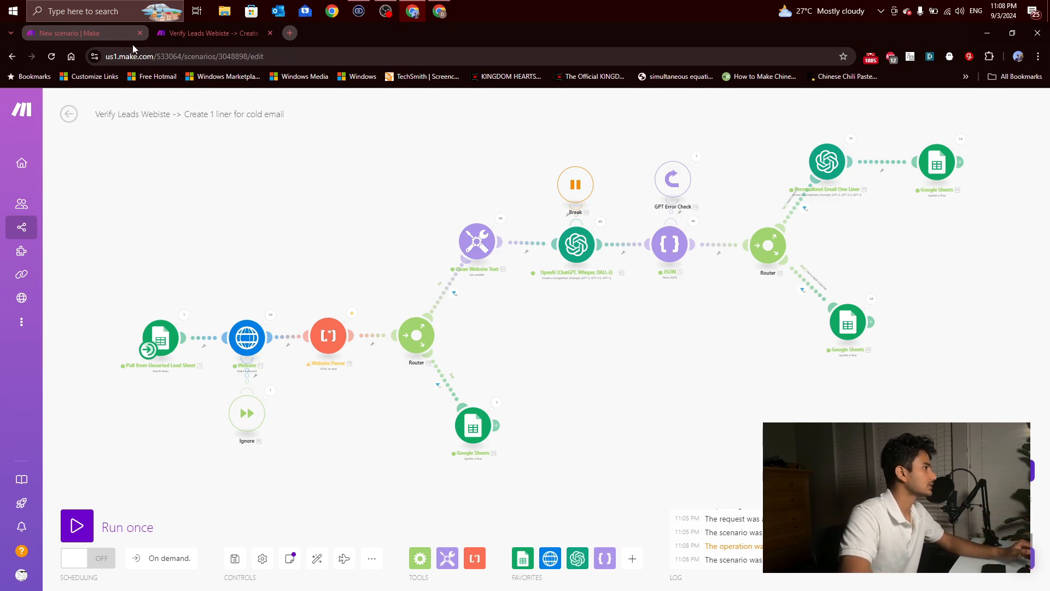
Step: In the blank new scenario, add a Google Sheets Search Rows module as the first module
click(116, 35)
click(536, 306)
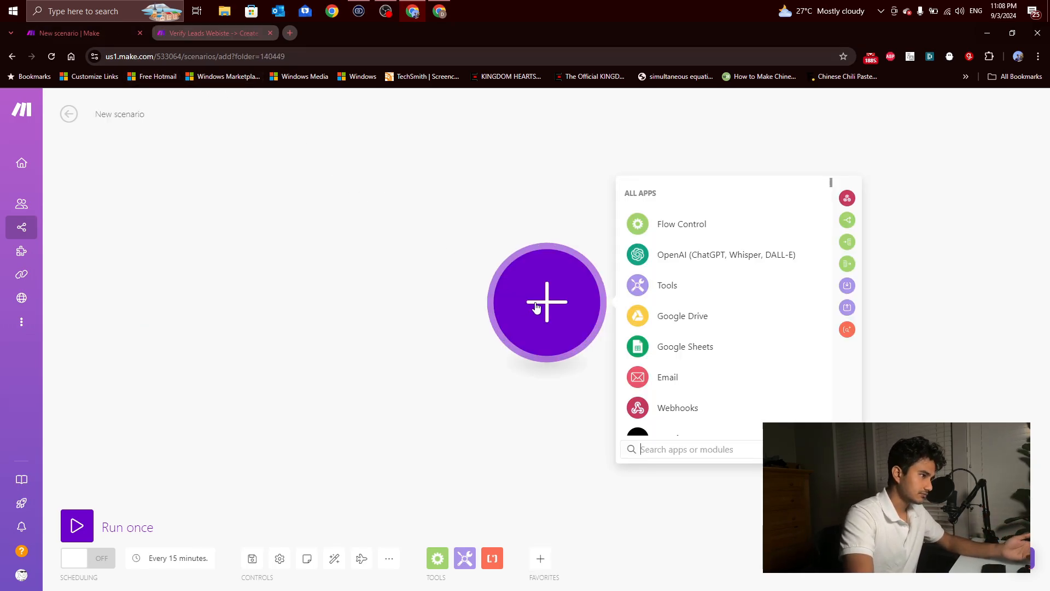
click(706, 347)
scroll(717, 328, down, 3)
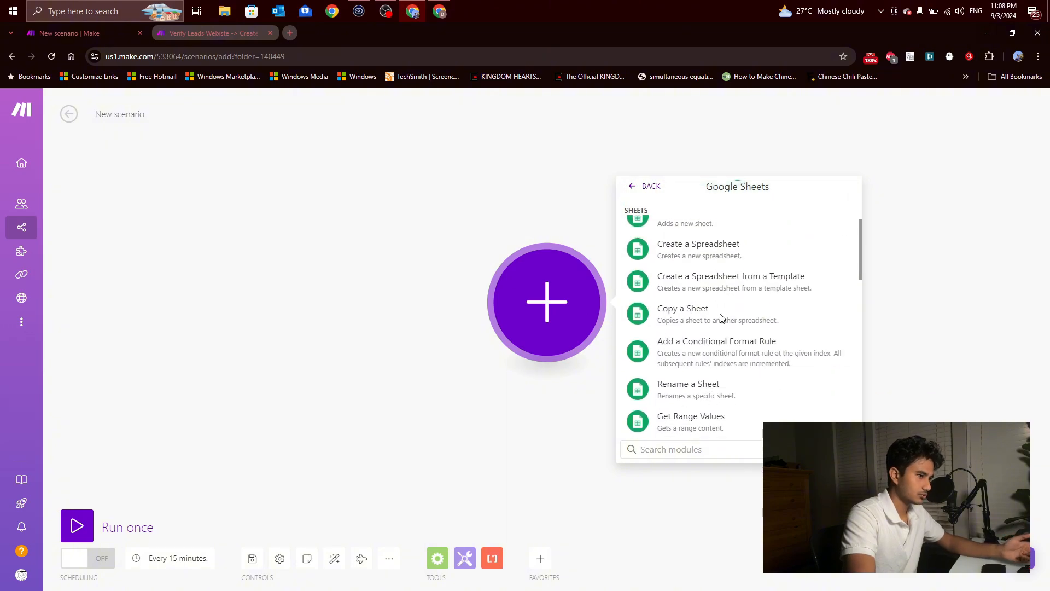
scroll(721, 318, down, 10)
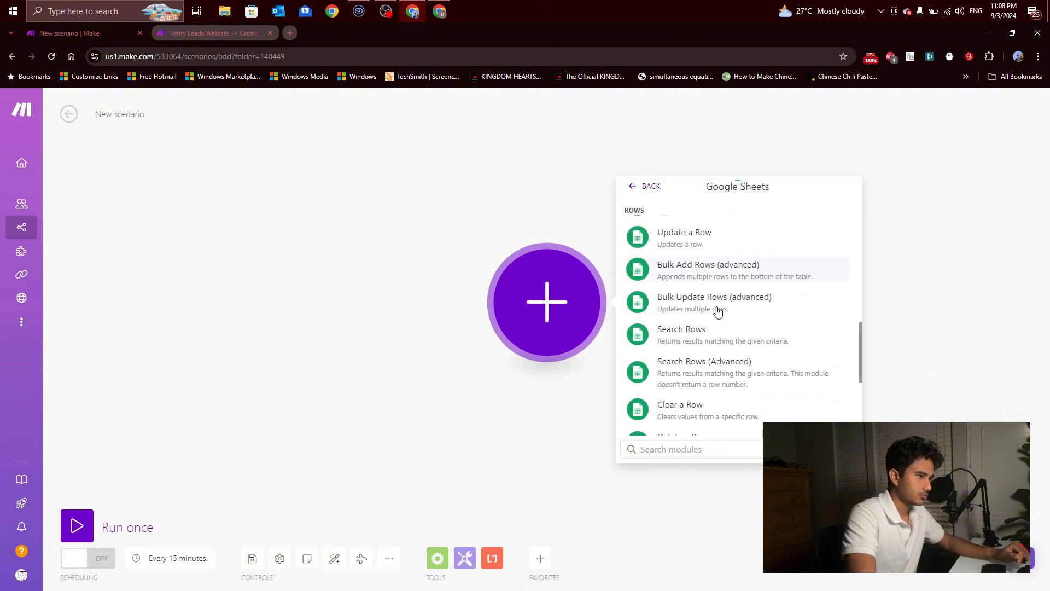
scroll(718, 312, down, 1)
scroll(724, 362, up, 3)
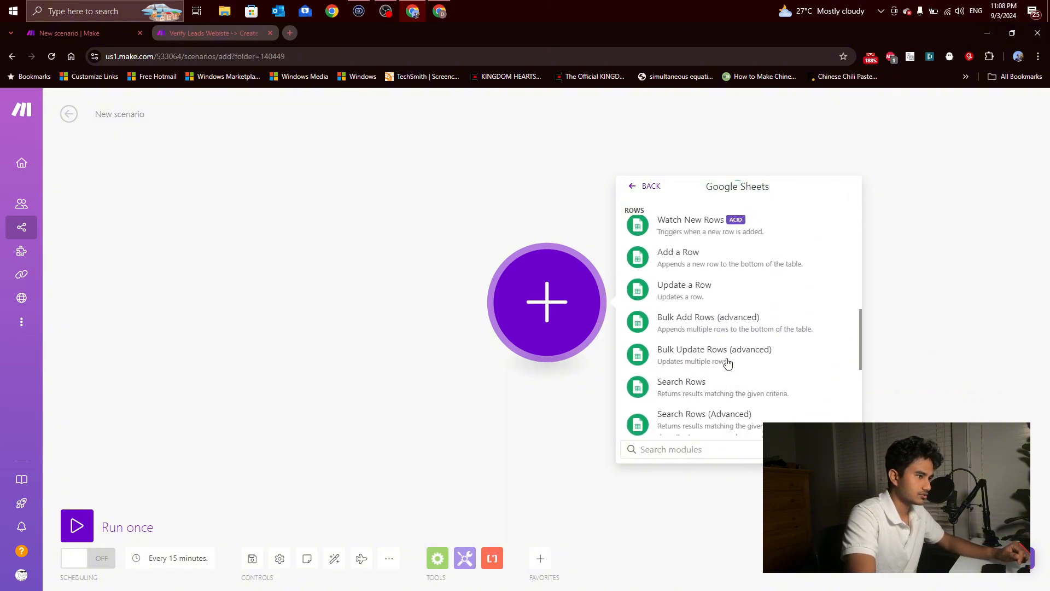
scroll(728, 363, up, 6)
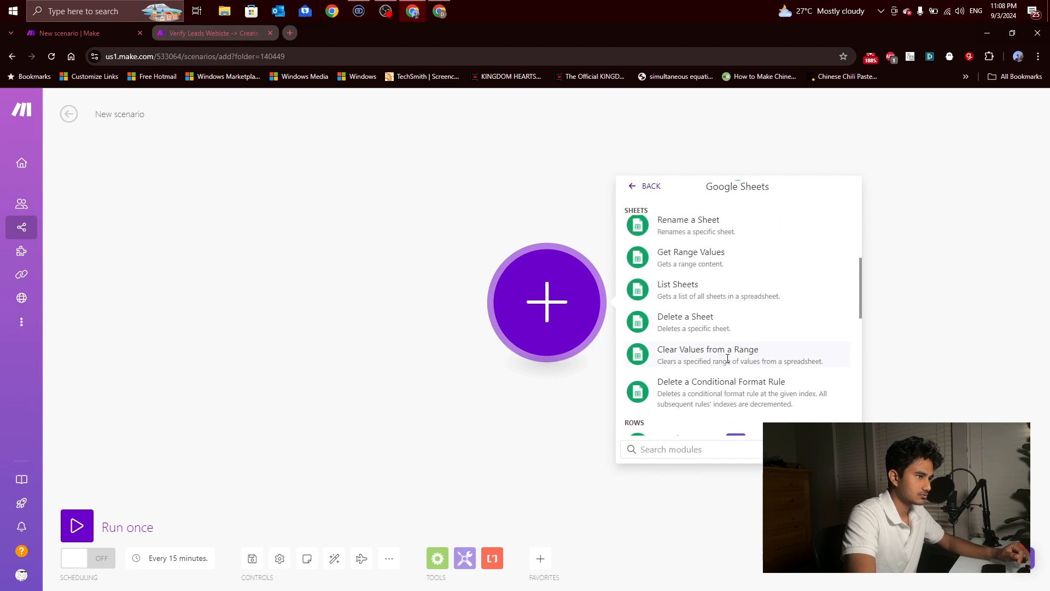
scroll(727, 363, down, 7)
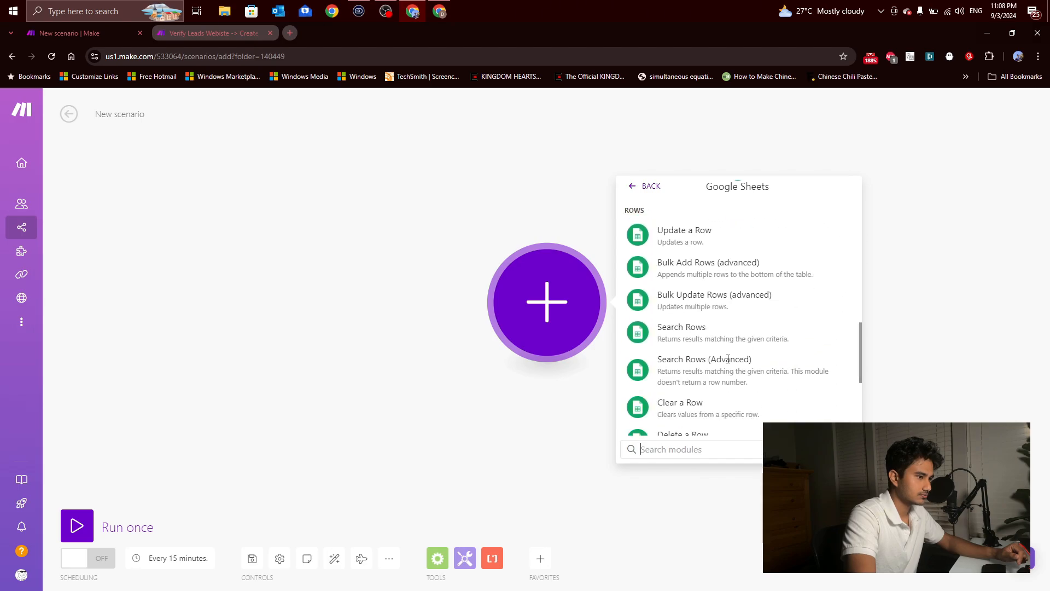
click(727, 336)
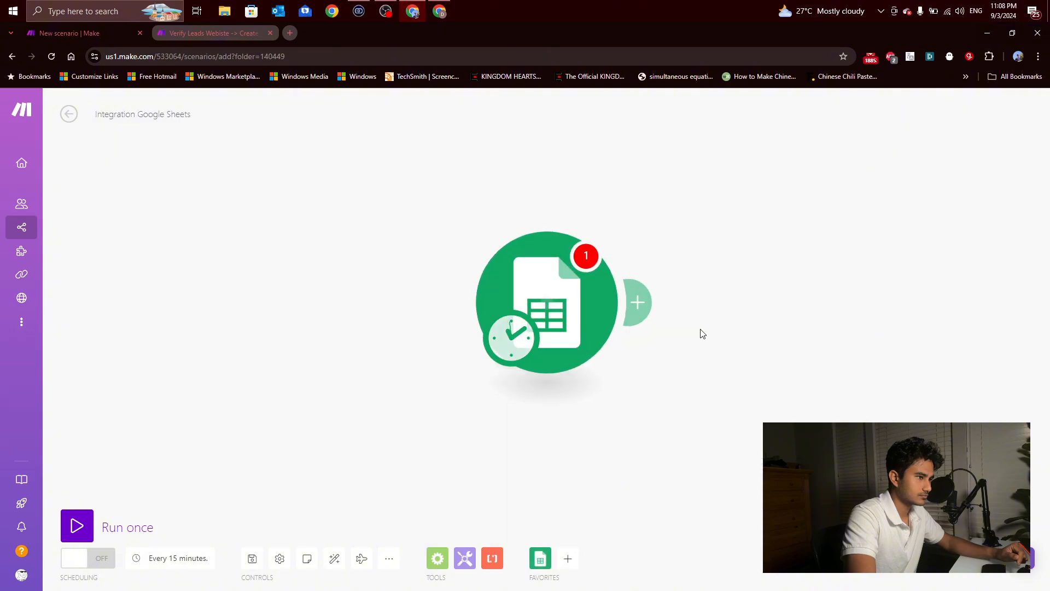
Step: Move the Search Rows module further left on the canvas and set the scenario's schedule to On demand
click(650, 446)
drag(548, 316, 305, 312)
click(305, 312)
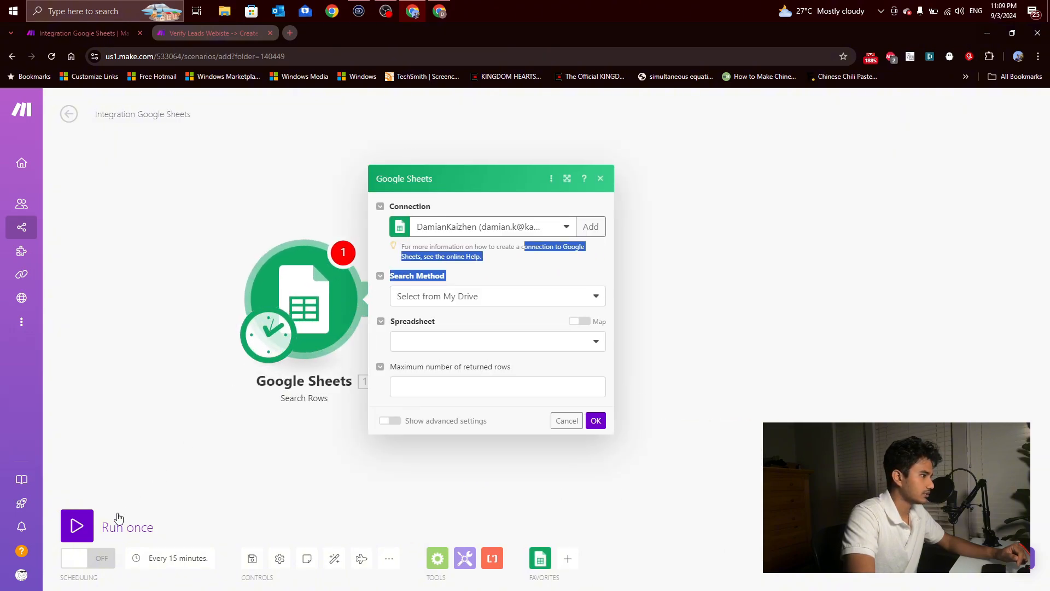
click(256, 345)
click(383, 273)
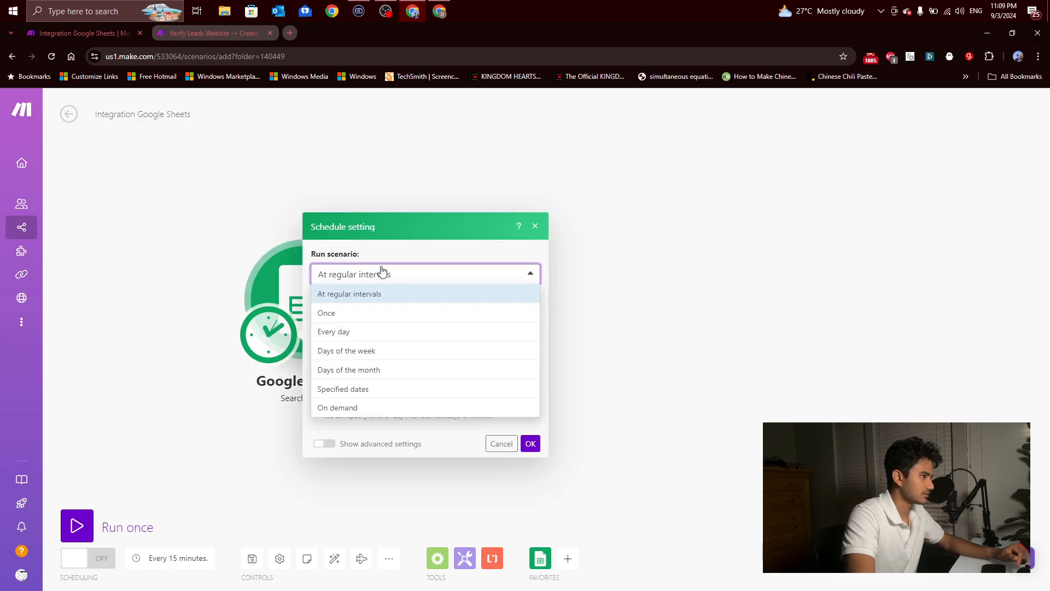
click(368, 408)
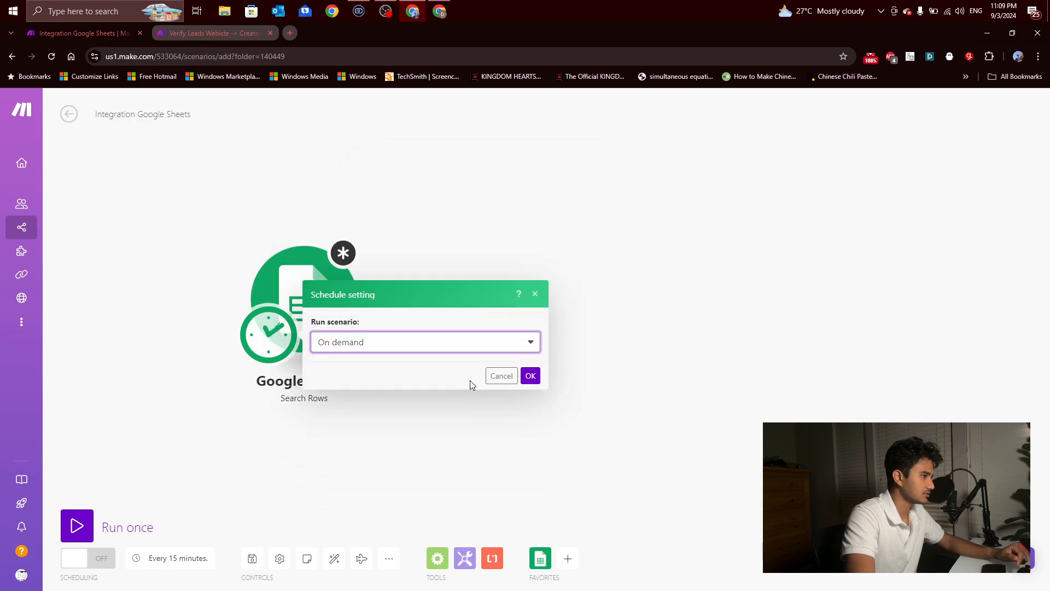
click(532, 377)
Step: Open the Search Rows settings, view the available connections, and choose Select from My Drive as the search method
click(329, 295)
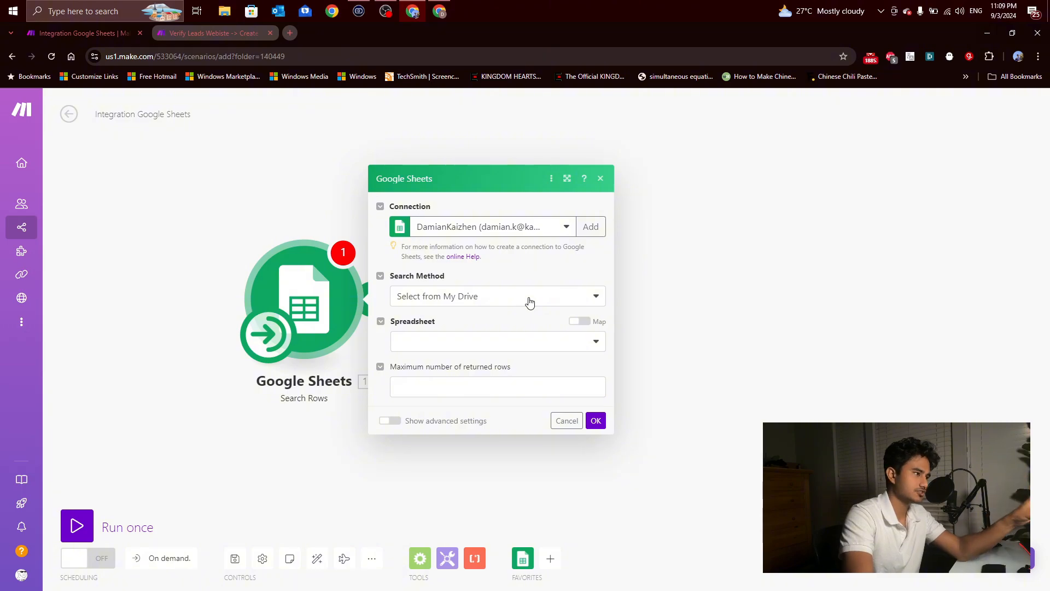
click(546, 235)
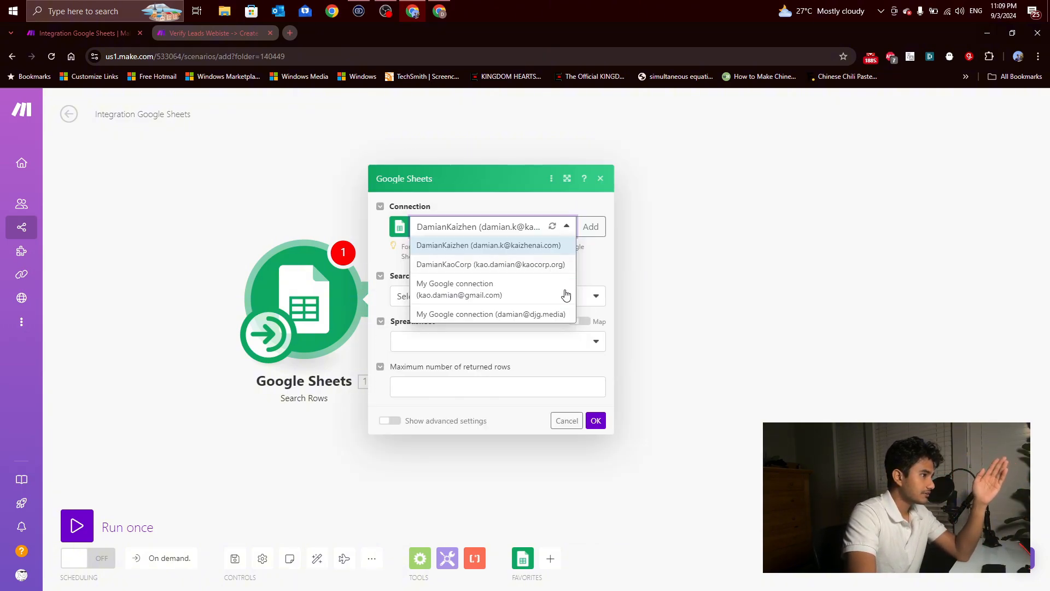
click(598, 268)
click(495, 295)
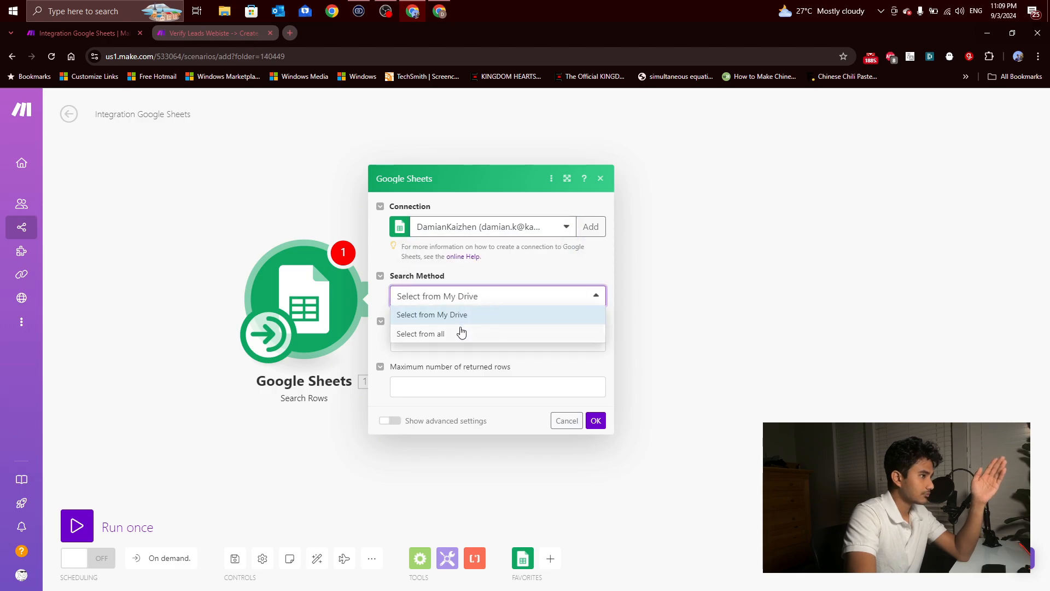
click(450, 341)
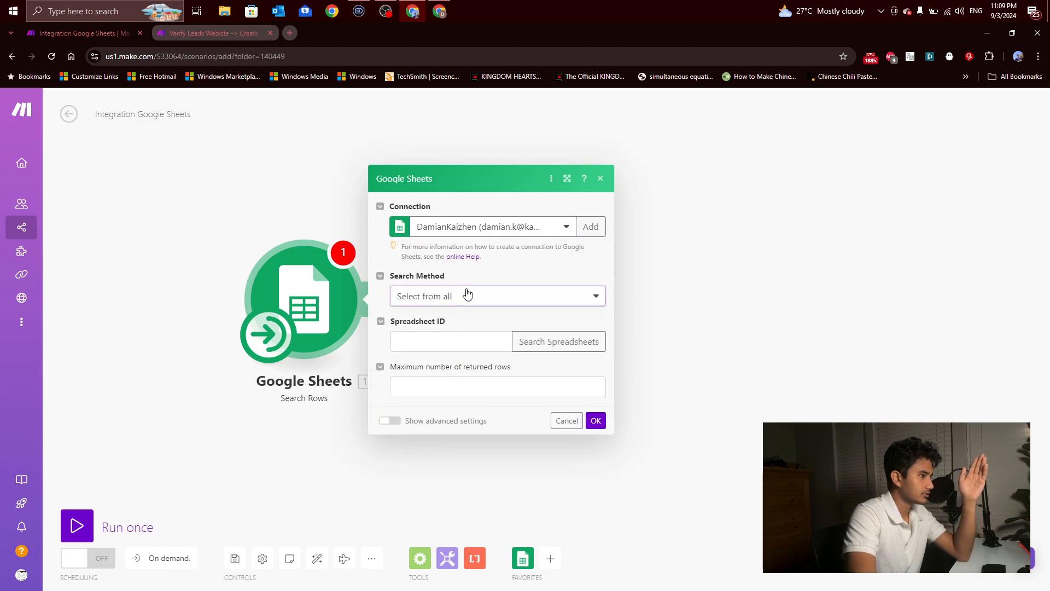
click(467, 294)
click(461, 314)
Step: Select the spreadsheet and sheet named US Decision Makers - Renovations - 1to10employees, and compare the sheet name with the lead sheet
click(455, 340)
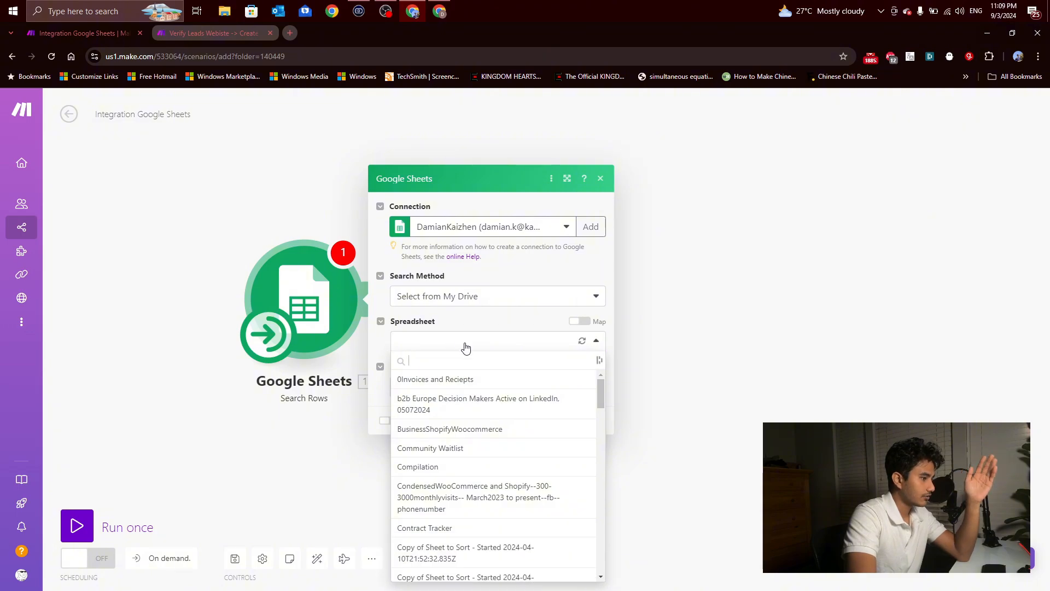
text(us)
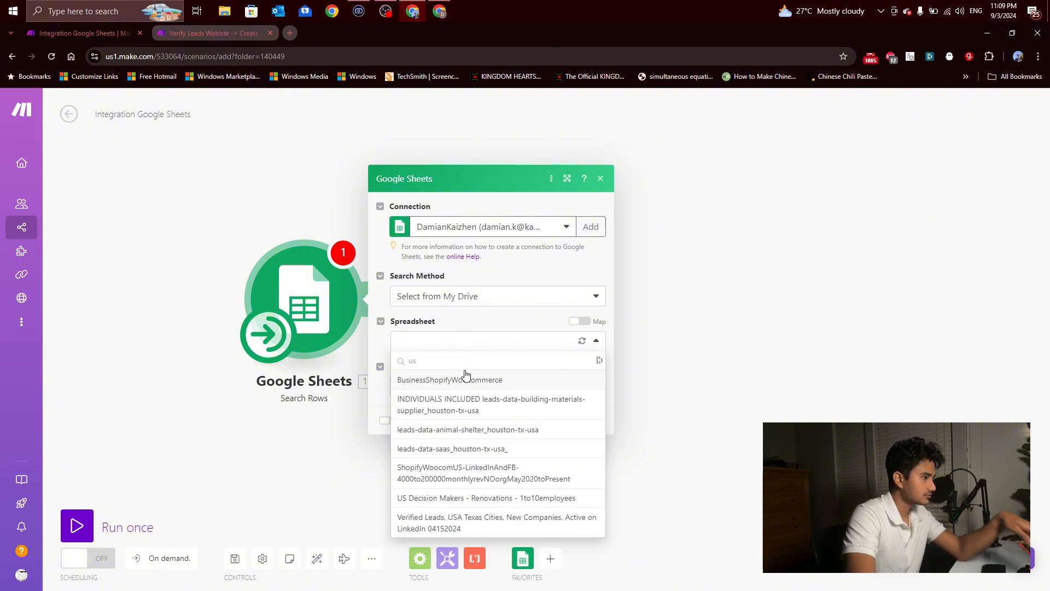
click(469, 499)
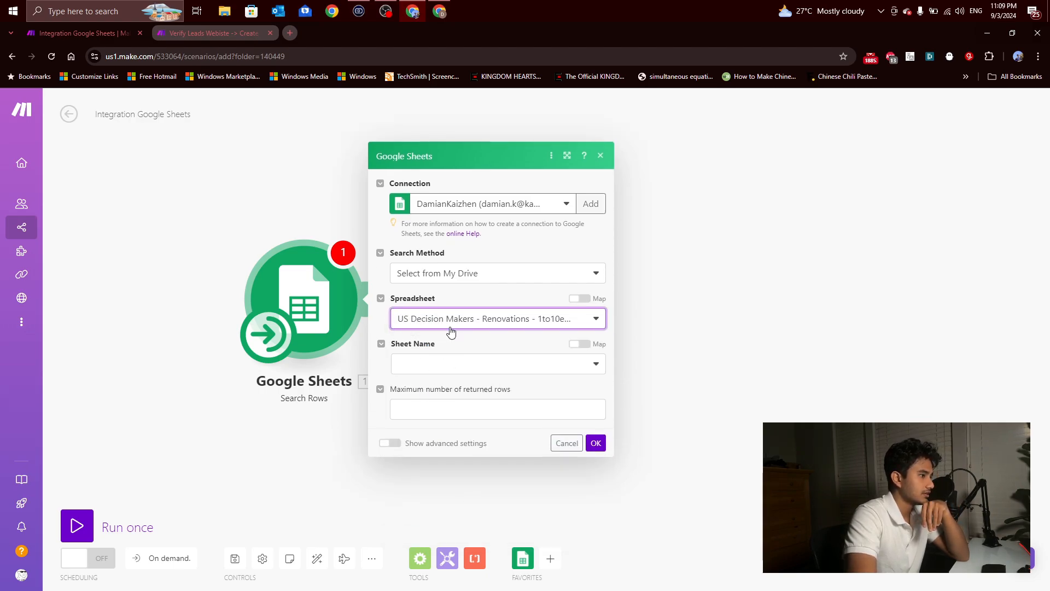
click(466, 370)
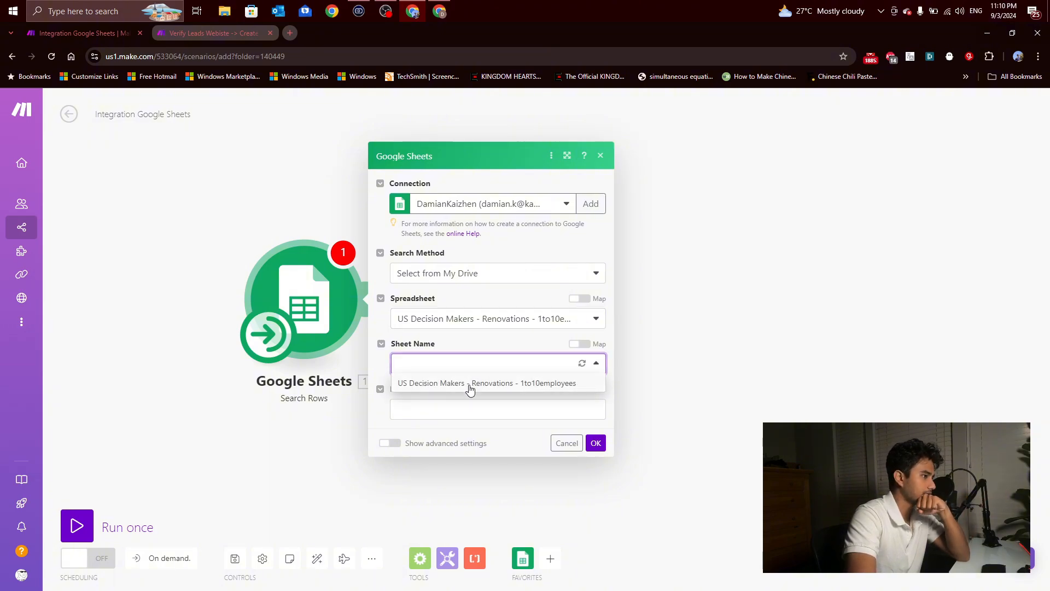
click(469, 384)
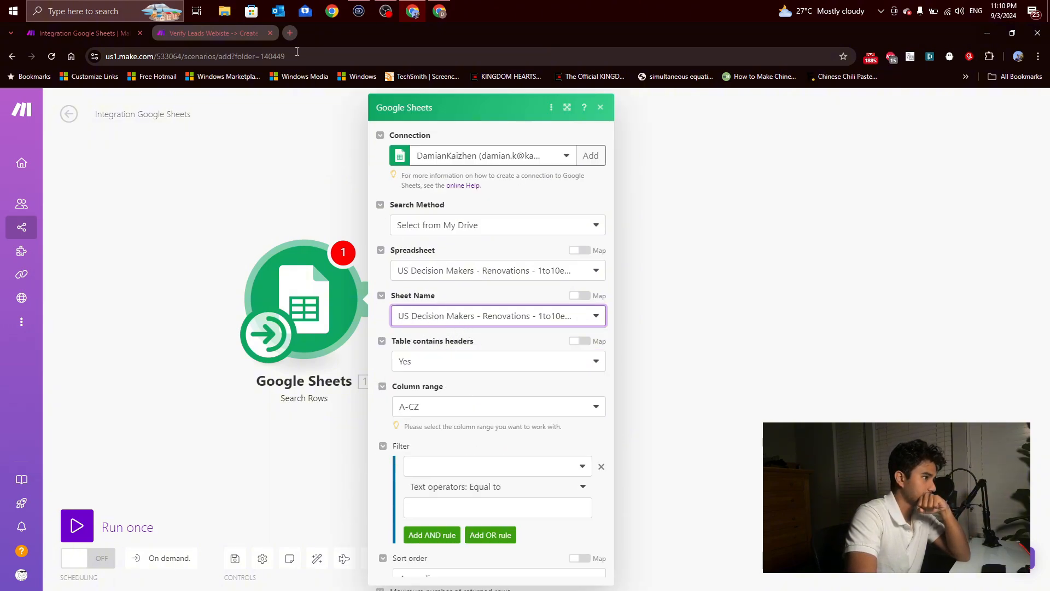
click(441, 11)
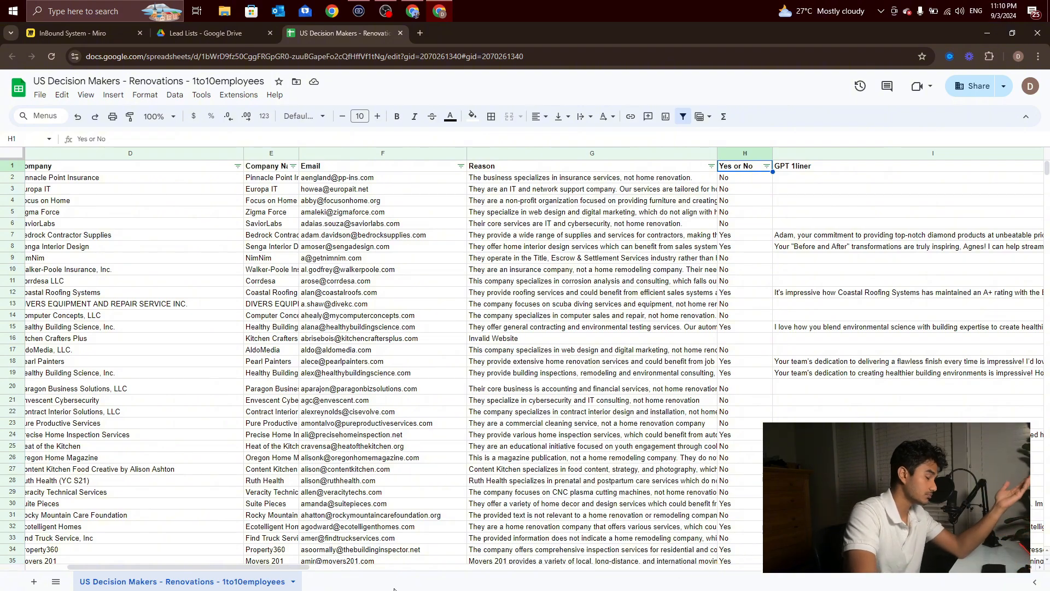
click(423, 11)
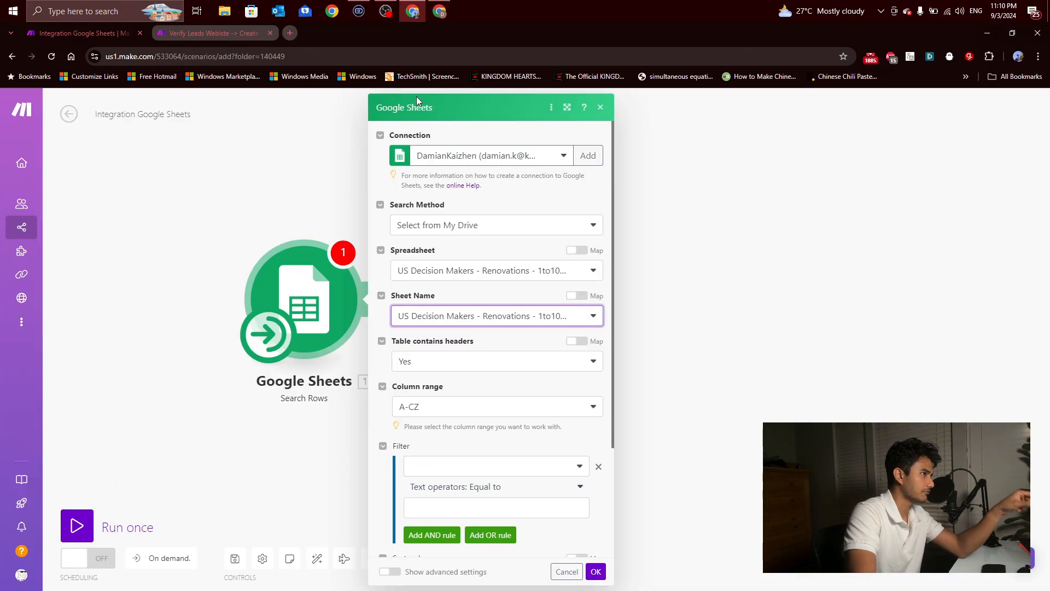
Step: Order the returned rows by First Name (A) and save the Search Rows module's settings
scroll(514, 358, down, 2)
scroll(515, 358, down, 1)
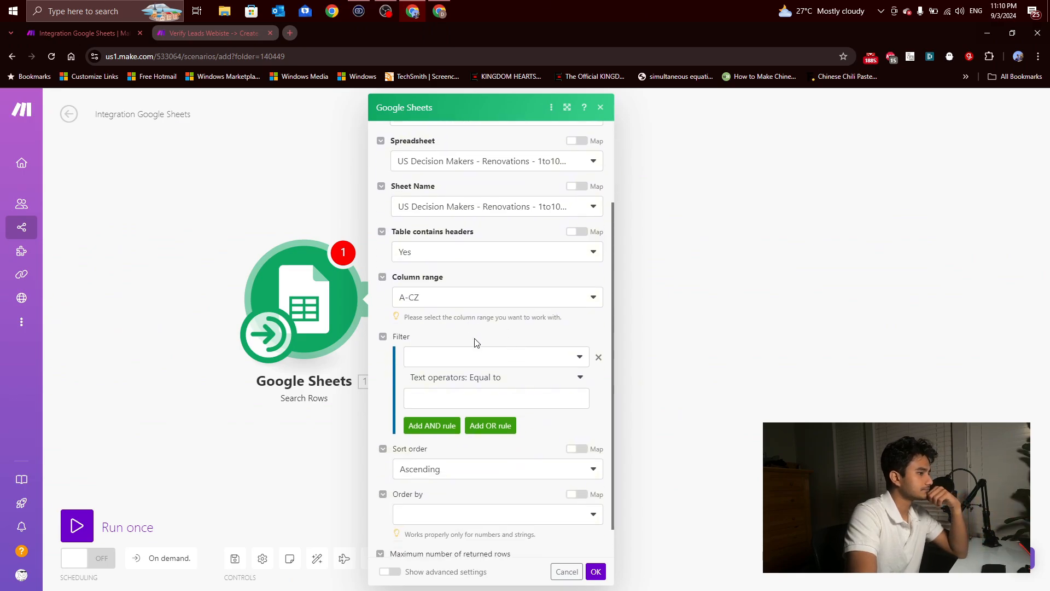
scroll(472, 351, down, 1)
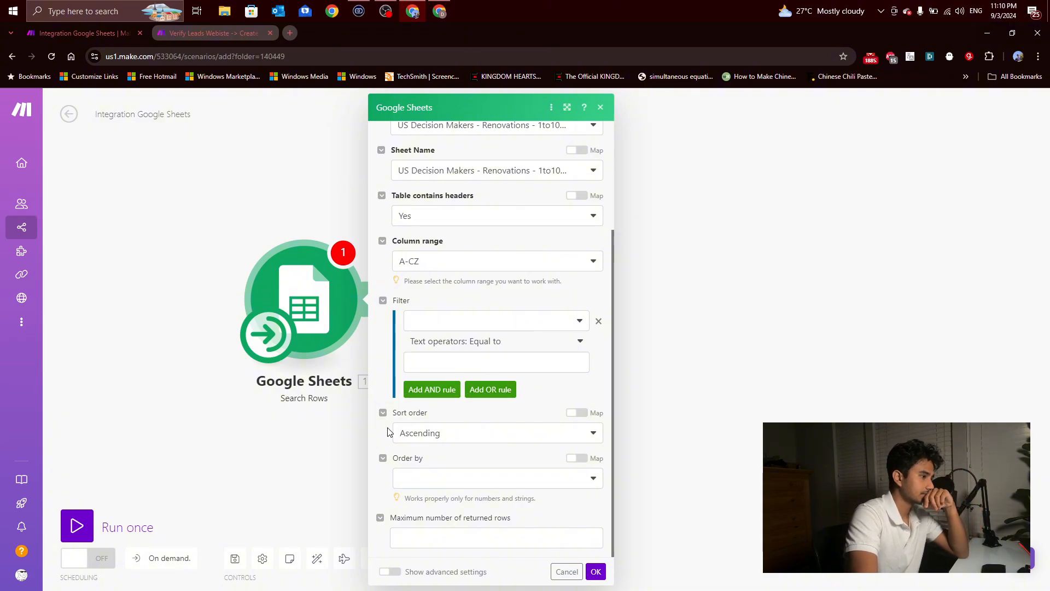
click(475, 484)
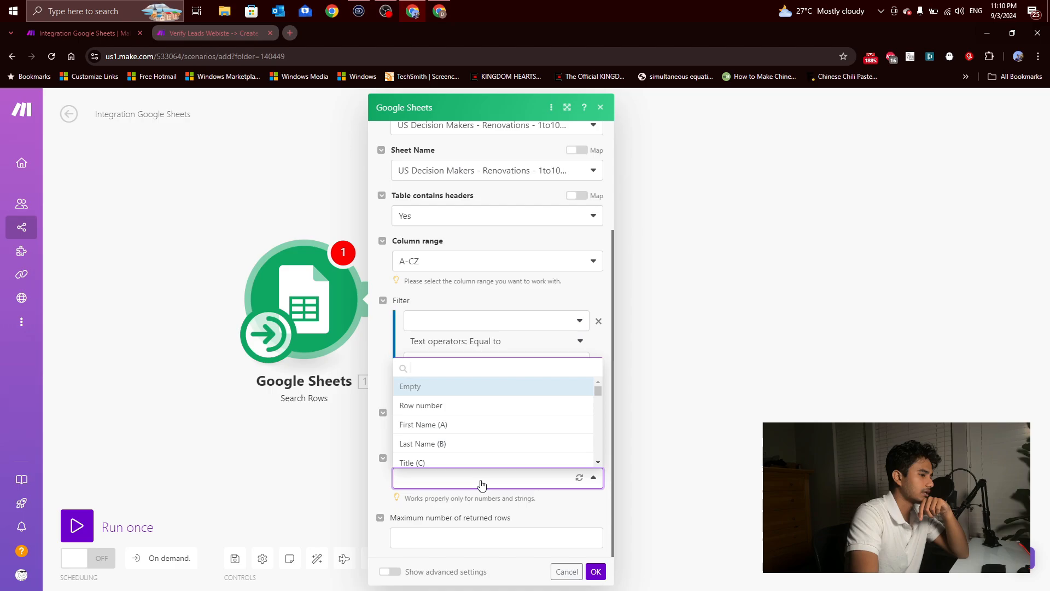
click(451, 425)
scroll(480, 464, down, 1)
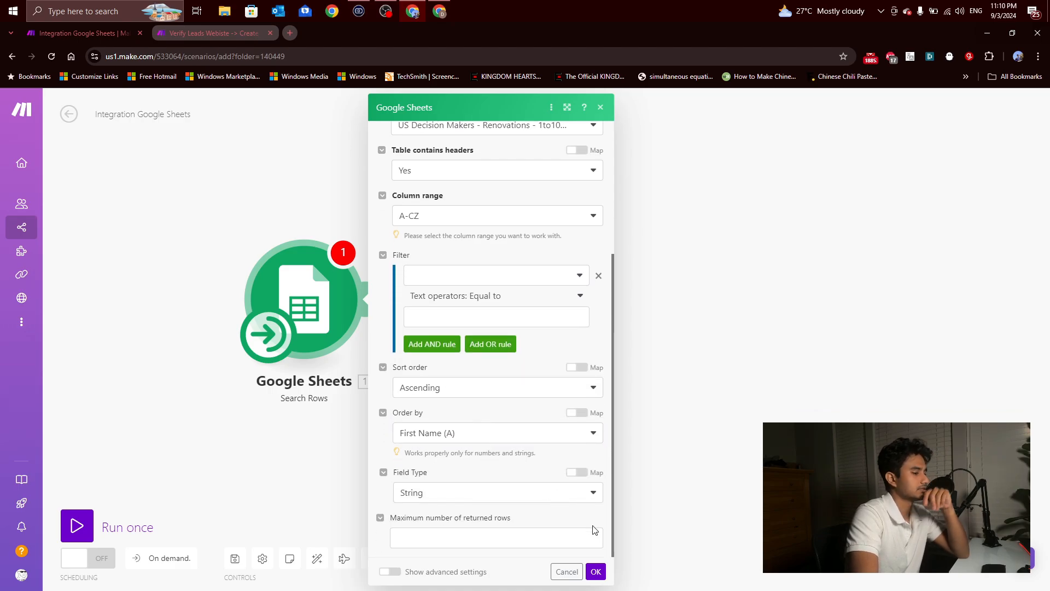
click(595, 571)
drag(518, 389, 441, 410)
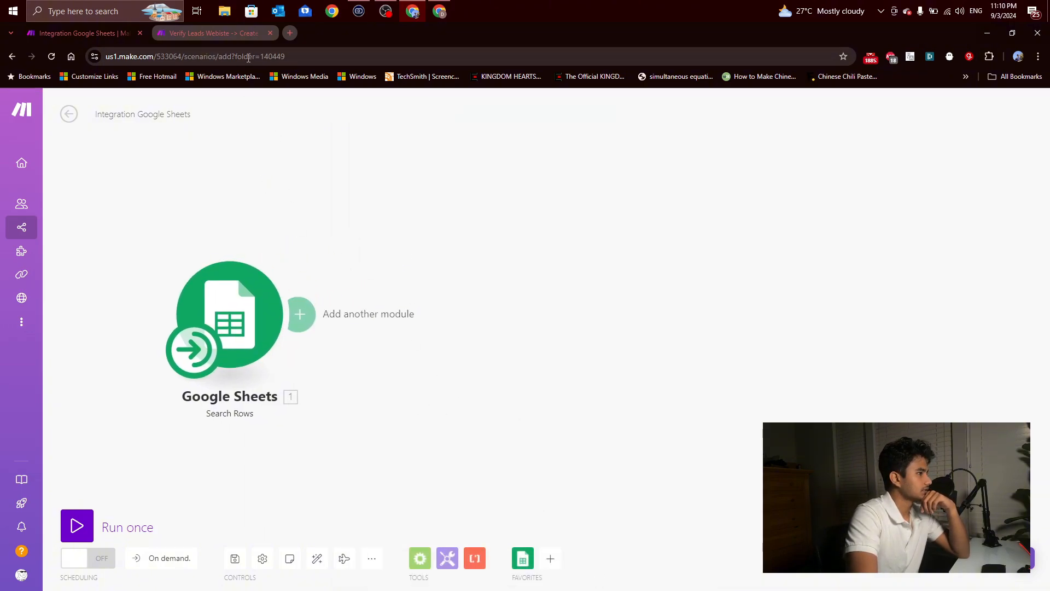
Step: Check the finished scenario for reference and add an HTTP Make a request module after the Search Rows module
click(238, 32)
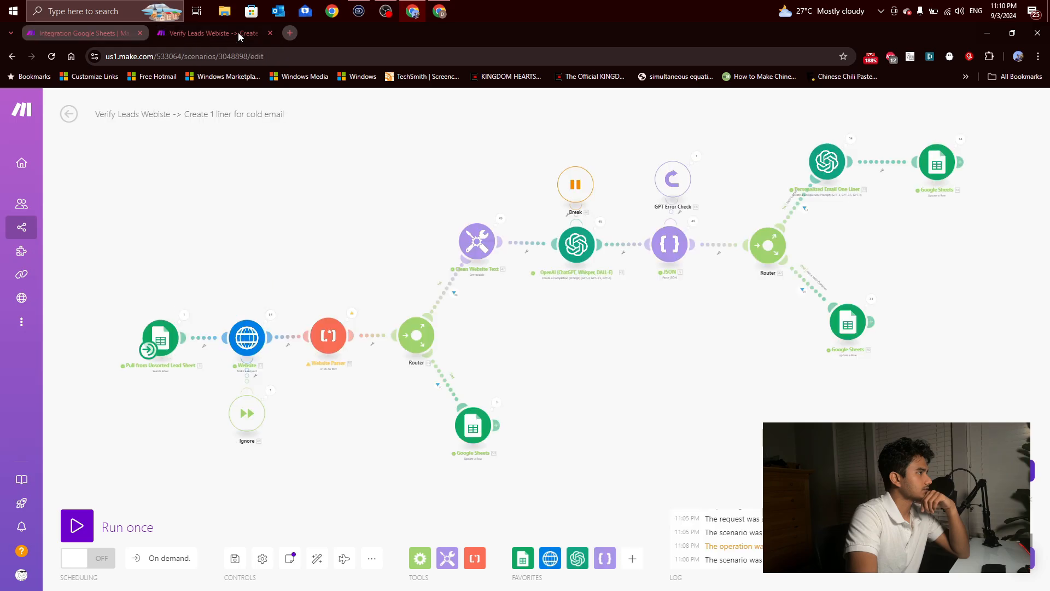
click(103, 32)
click(301, 313)
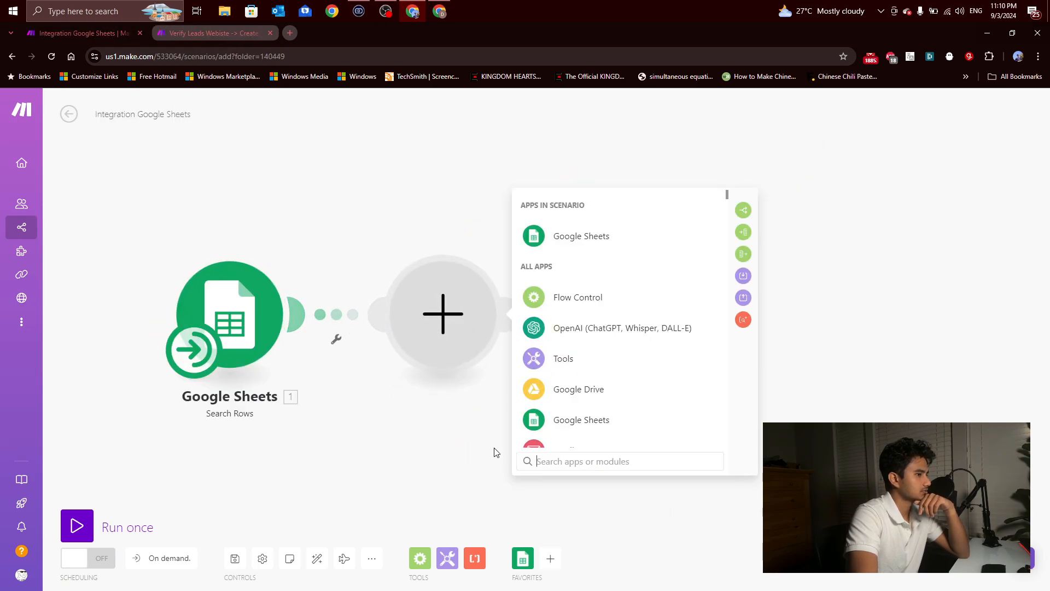
click(551, 558)
text(http)
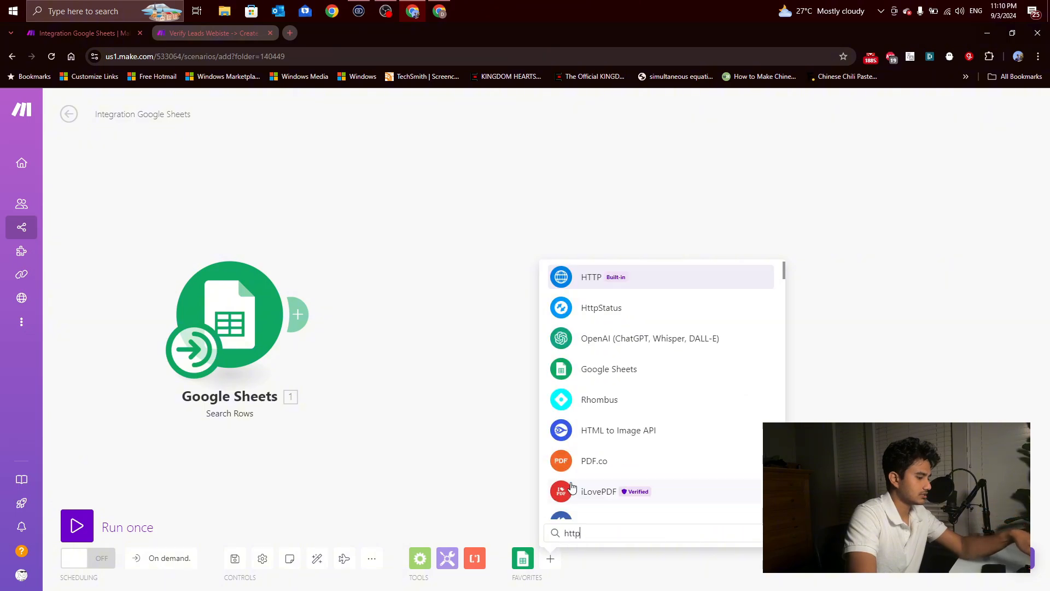
click(592, 278)
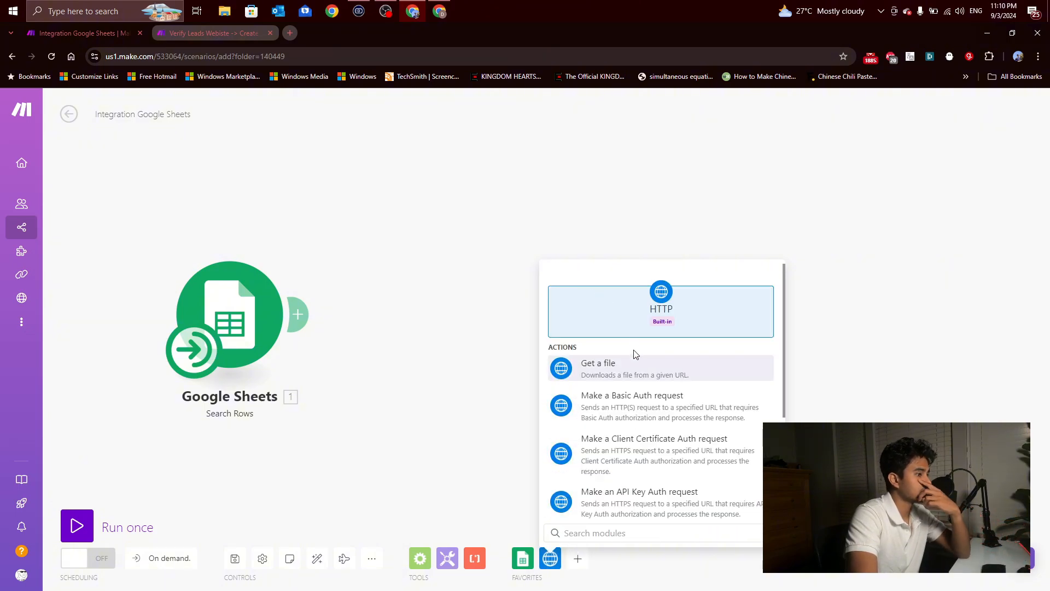
scroll(633, 368, down, 3)
scroll(641, 390, up, 3)
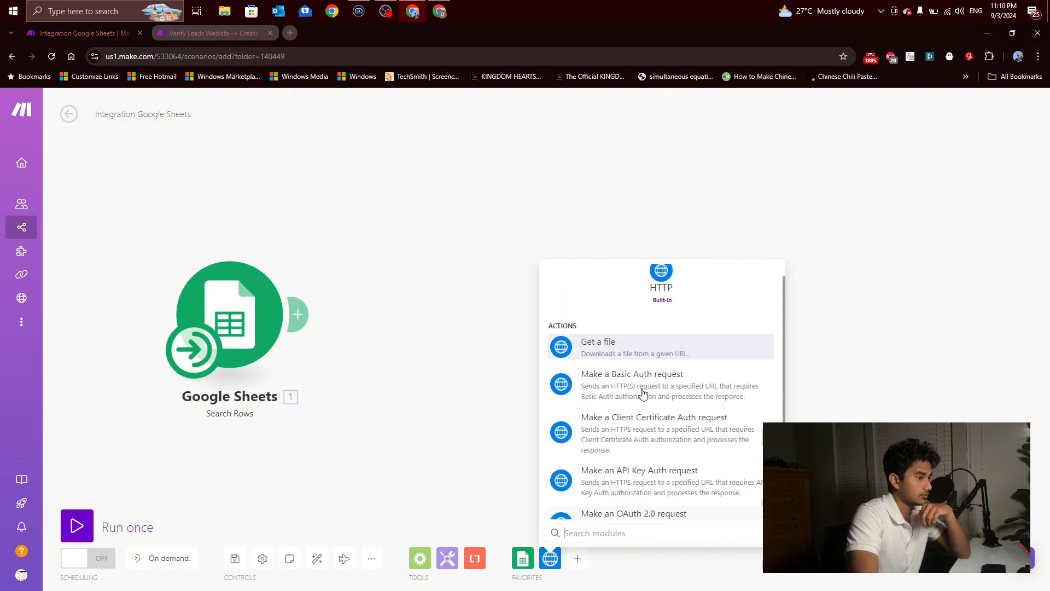
scroll(643, 393, down, 3)
click(645, 414)
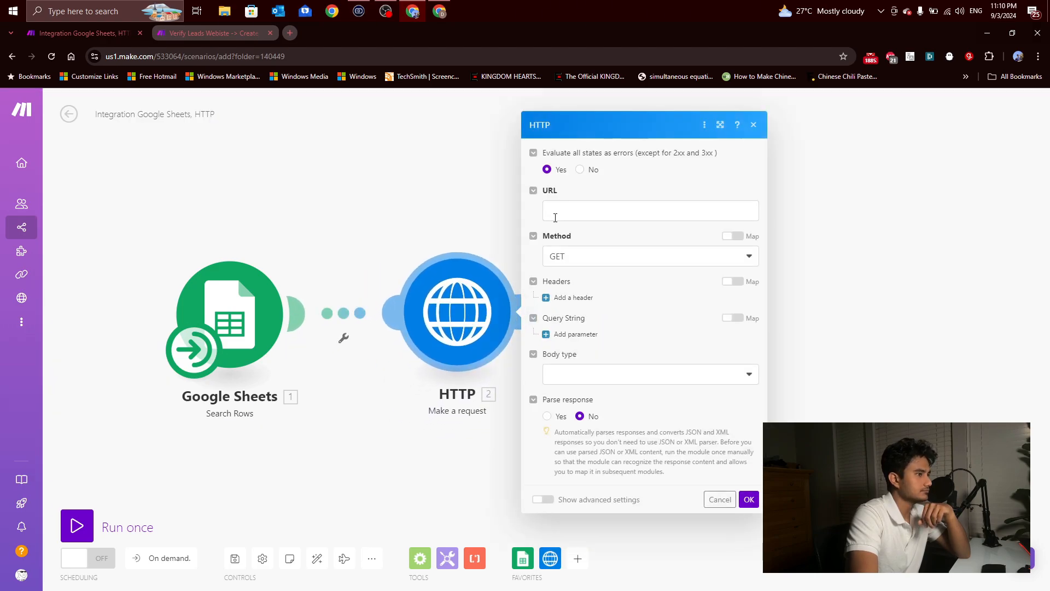
Step: View the Search Rows fields available for the HTTP request's URL, and run only the Google Sheets Search Rows module
click(555, 216)
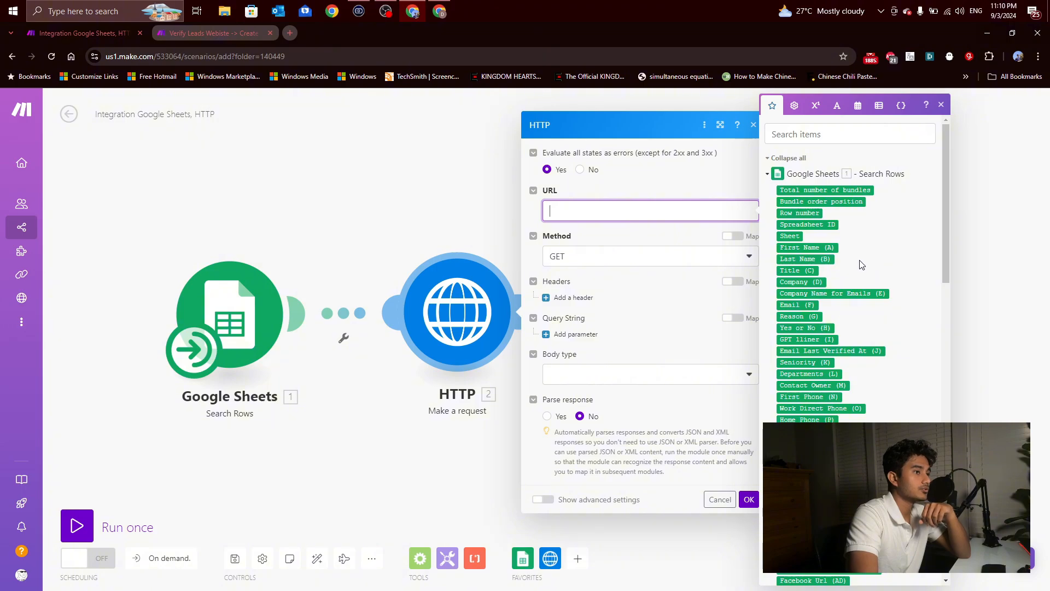
scroll(862, 265, down, 1)
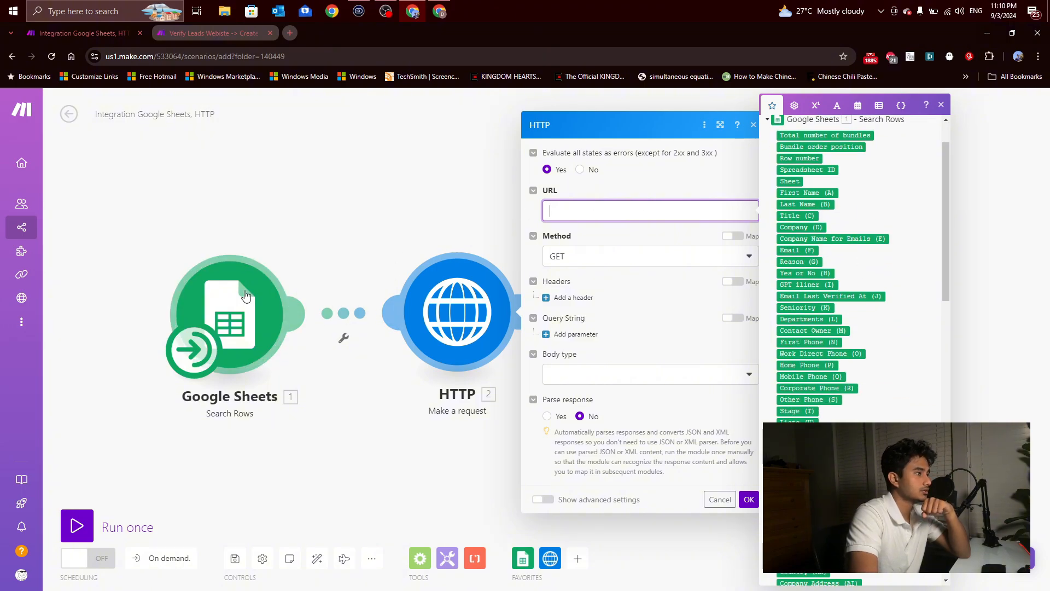
click(260, 280)
right_click(232, 319)
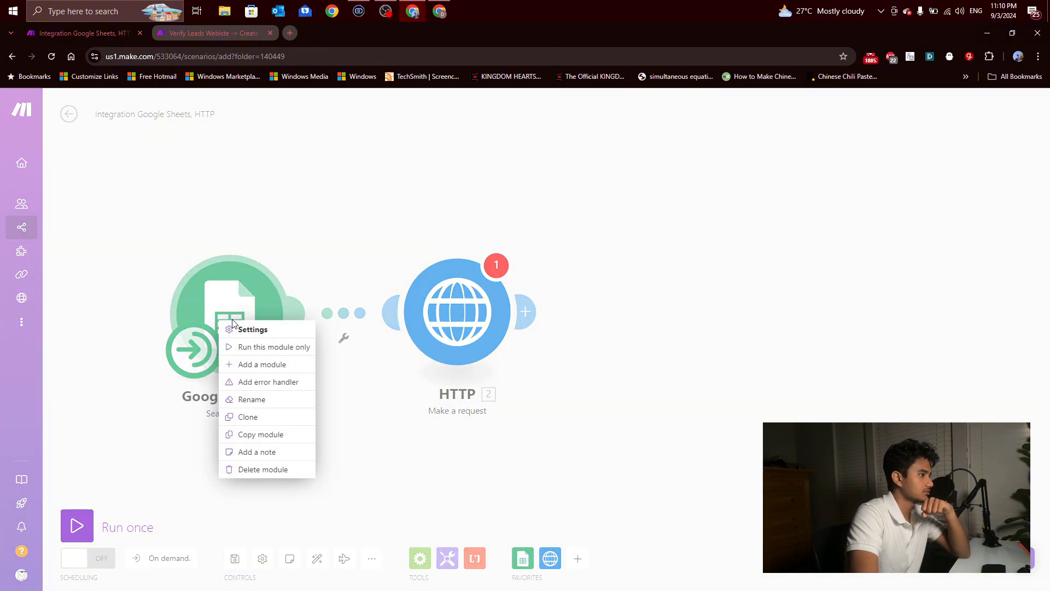
click(246, 346)
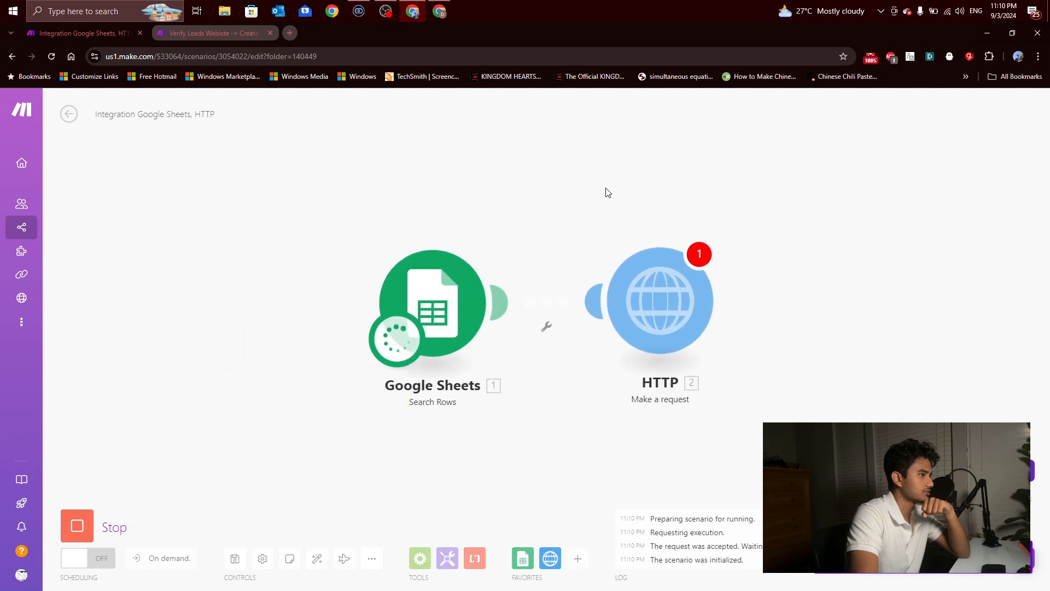
drag(605, 192, 447, 234)
double_click(449, 220)
double_click(291, 240)
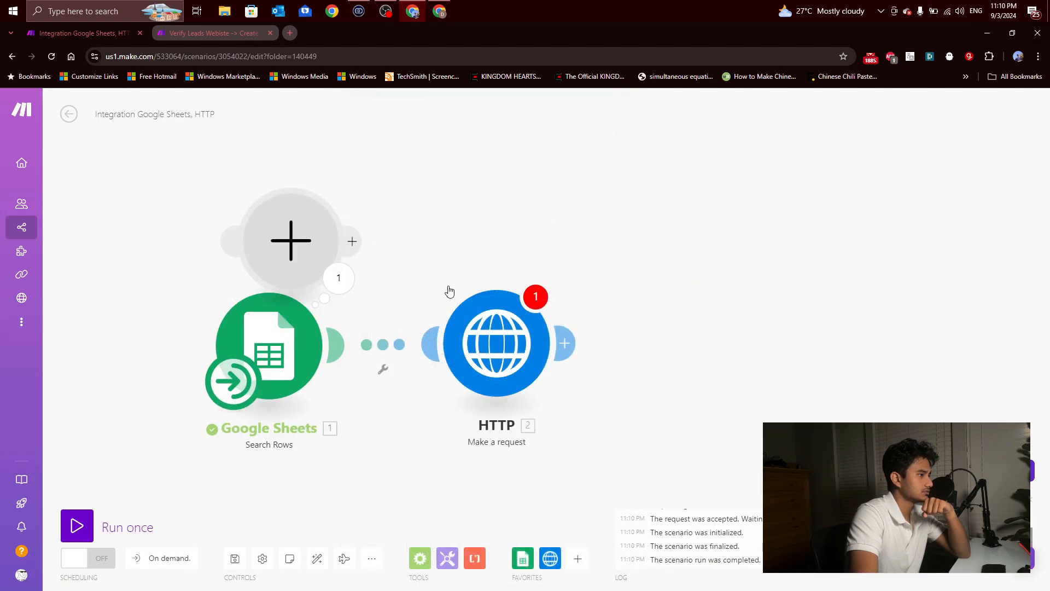
click(237, 175)
right_click(288, 216)
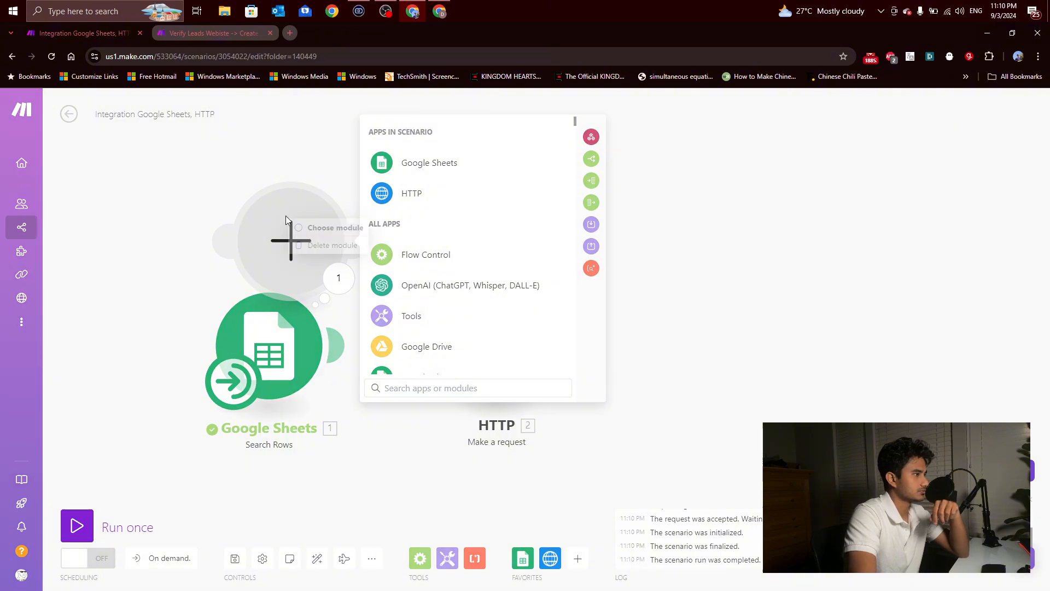
click(314, 244)
Step: Map the Search Rows field Website (AB) as the HTTP request's URL and save the module's settings
click(479, 319)
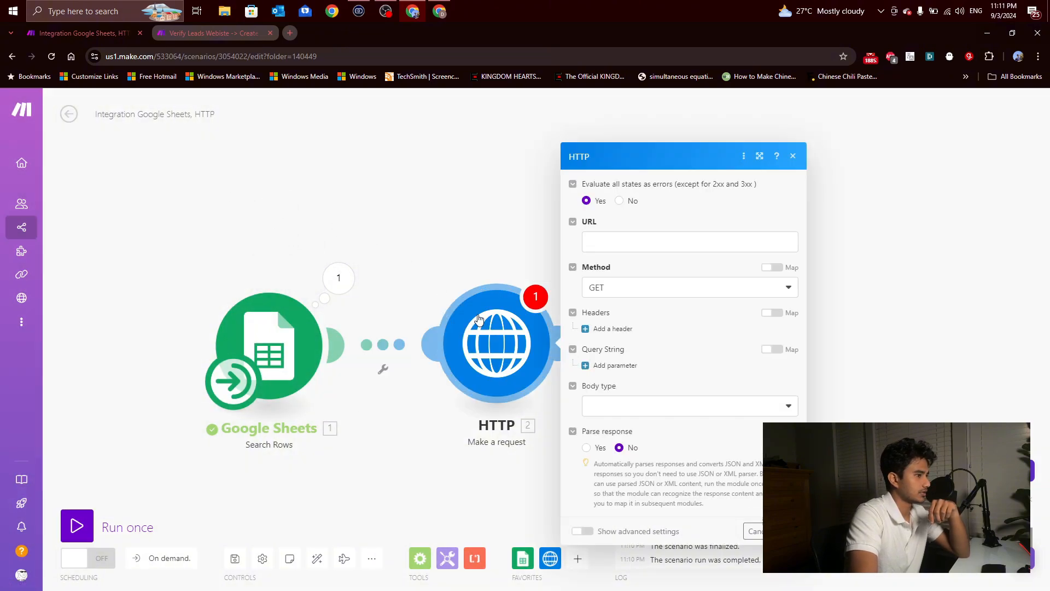
click(617, 249)
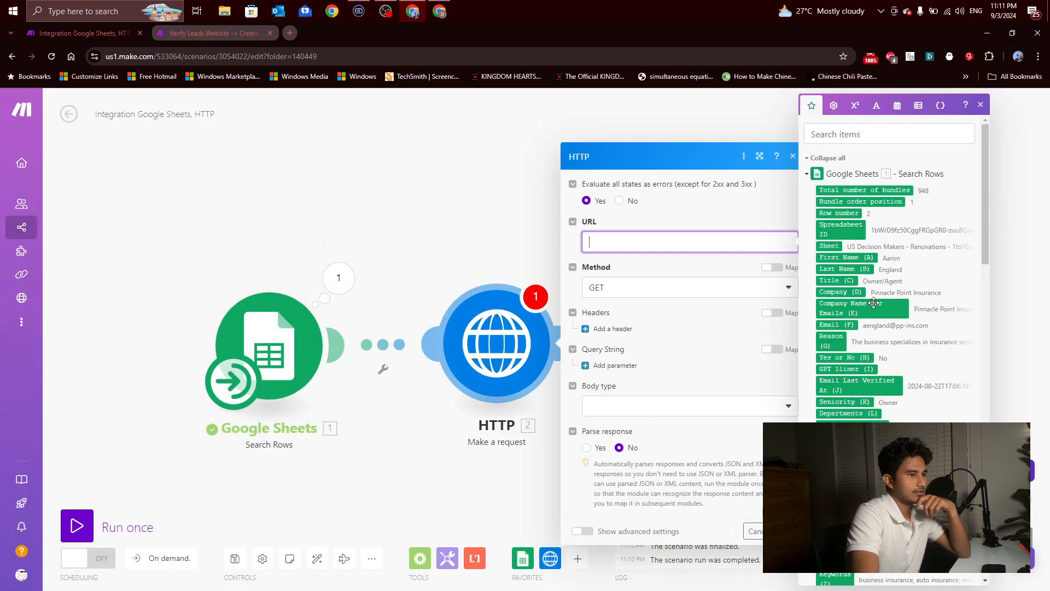
scroll(874, 303, down, 6)
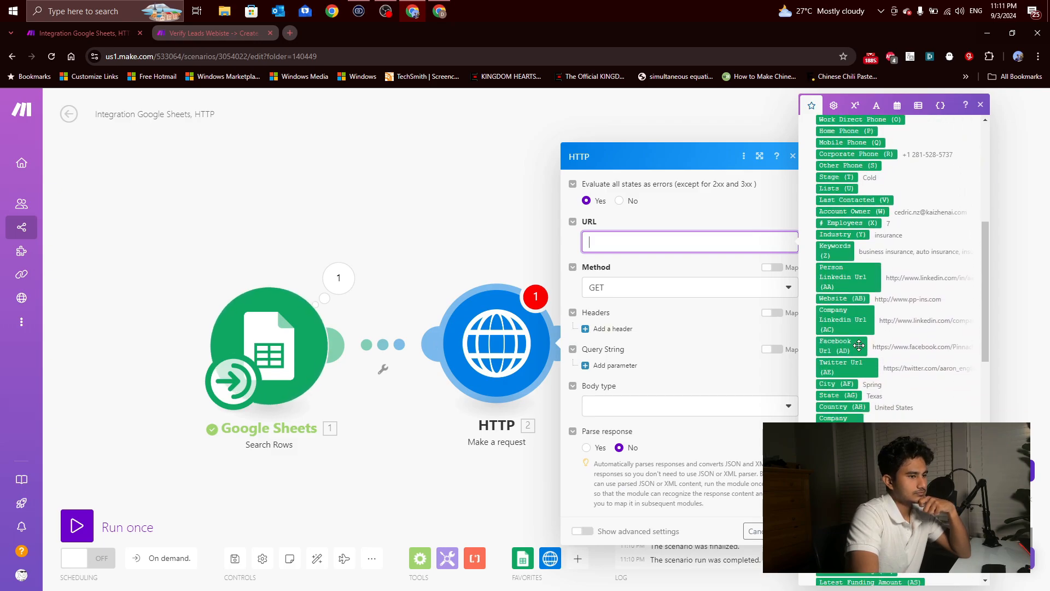
click(845, 298)
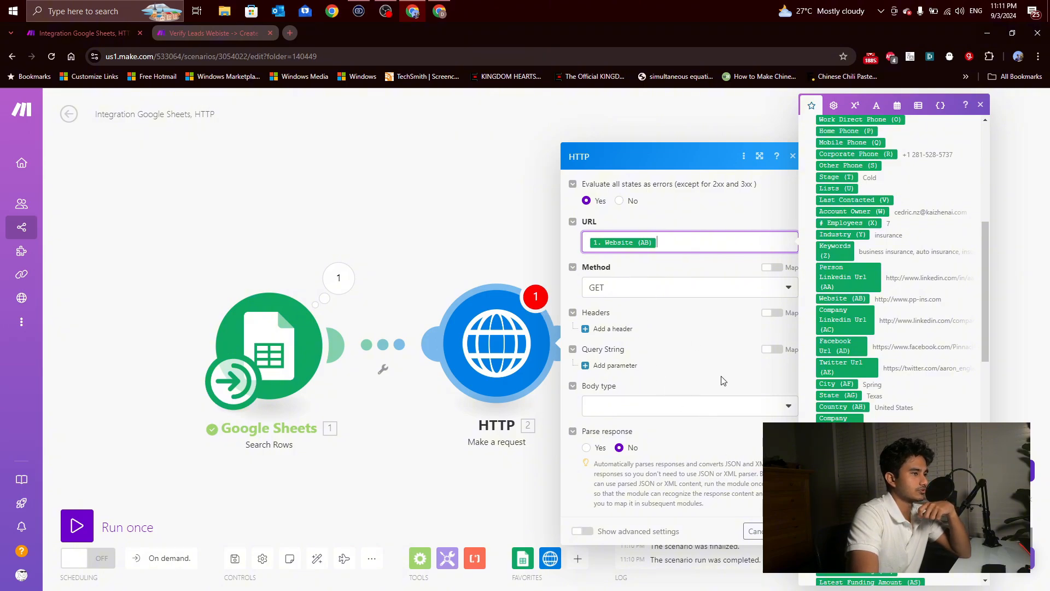
click(791, 531)
drag(714, 331, 614, 321)
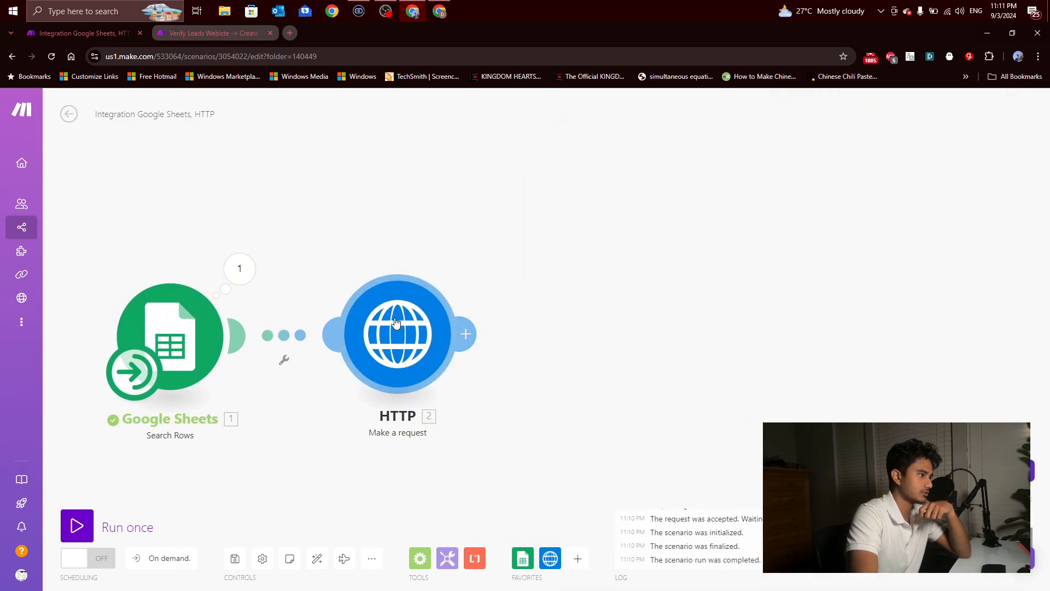
click(425, 337)
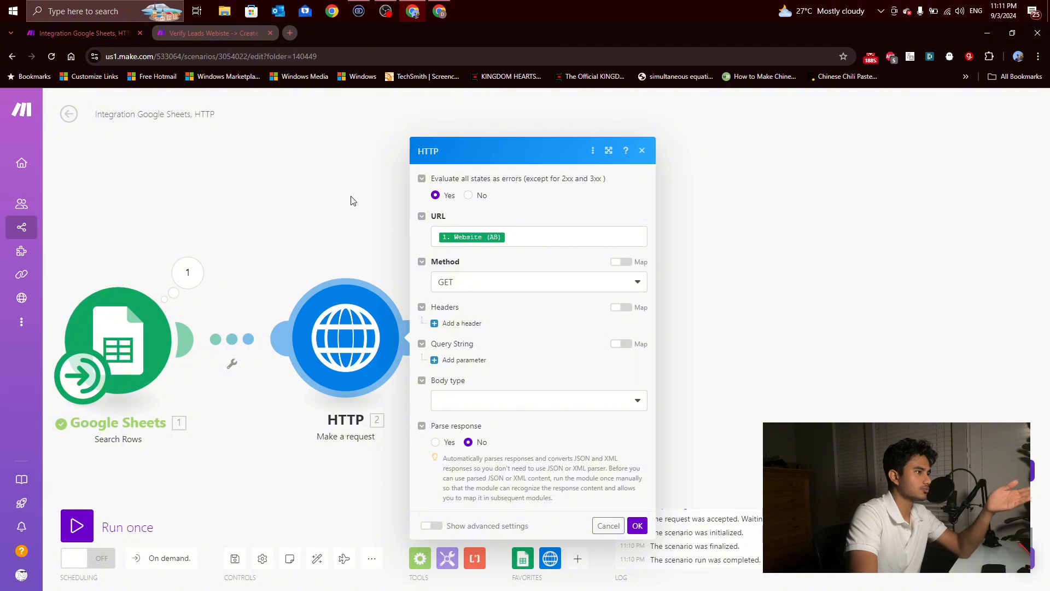
double_click(309, 187)
click(185, 189)
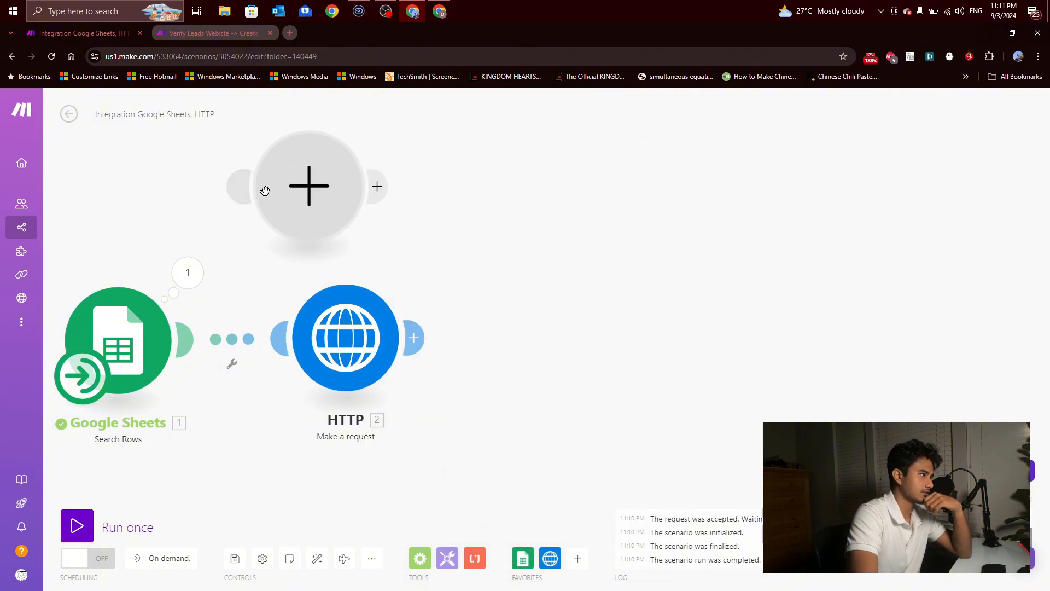
right_click(293, 200)
click(324, 223)
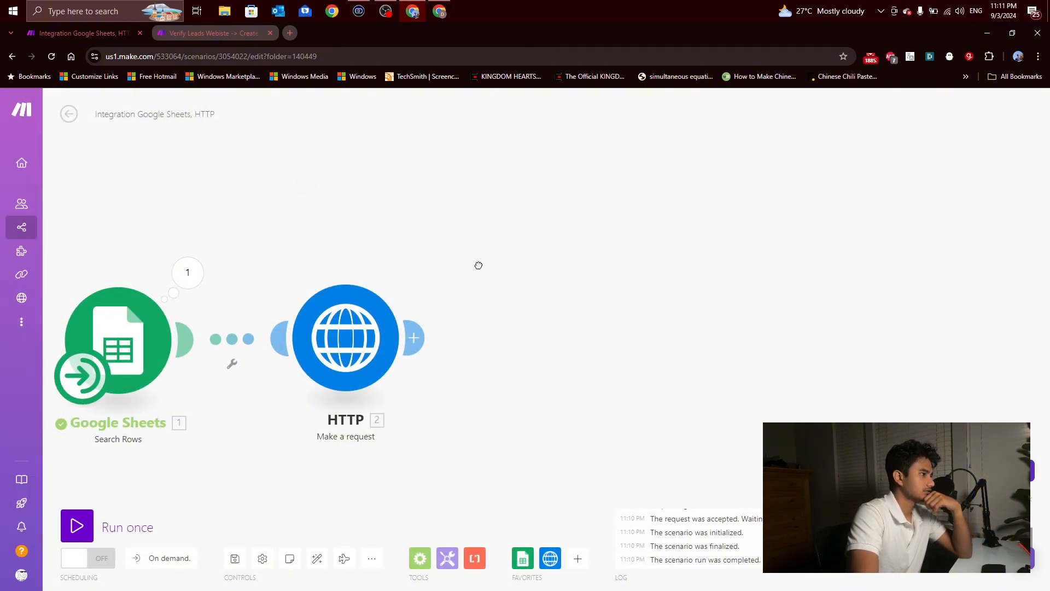
Step: Add a Text parser HTML to text module after the HTTP request, leaving its HTML field empty
click(475, 558)
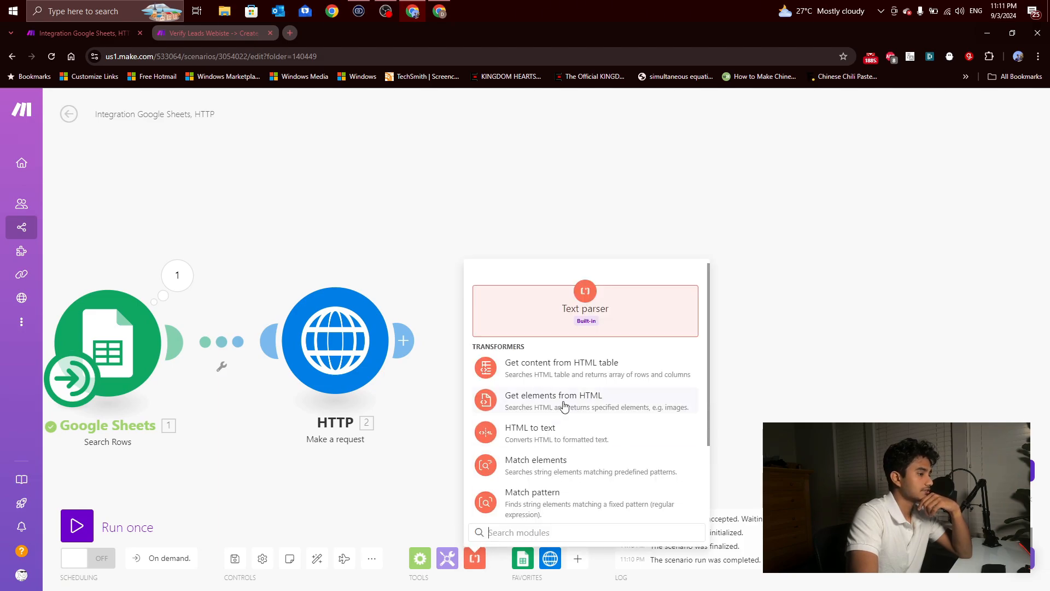
scroll(563, 403, down, 1)
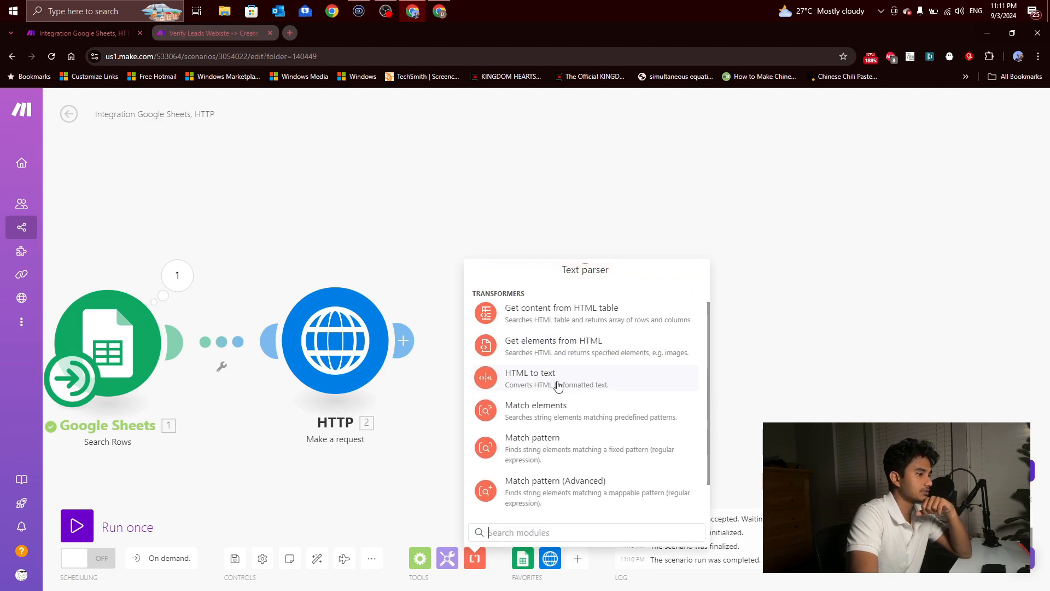
click(558, 378)
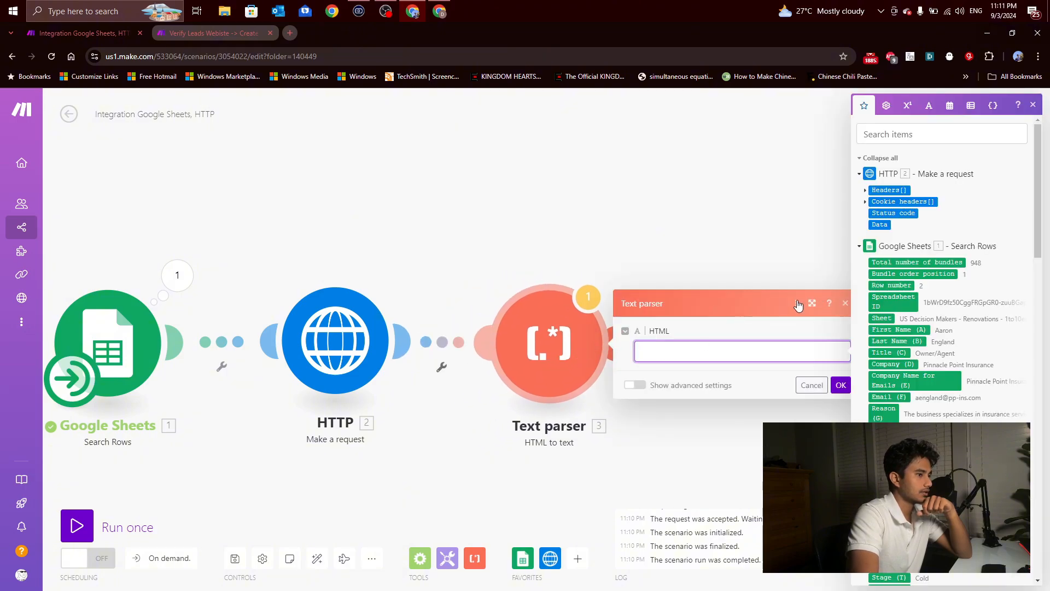
click(553, 228)
Step: Try to run only the HTTP Make a request module
right_click(319, 330)
click(354, 353)
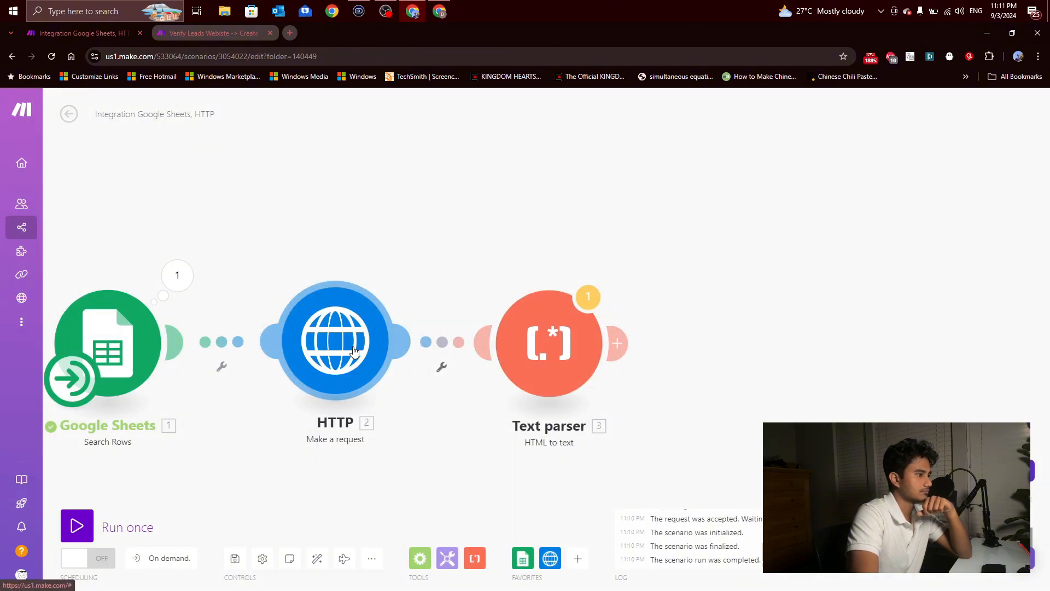
click(355, 351)
click(331, 216)
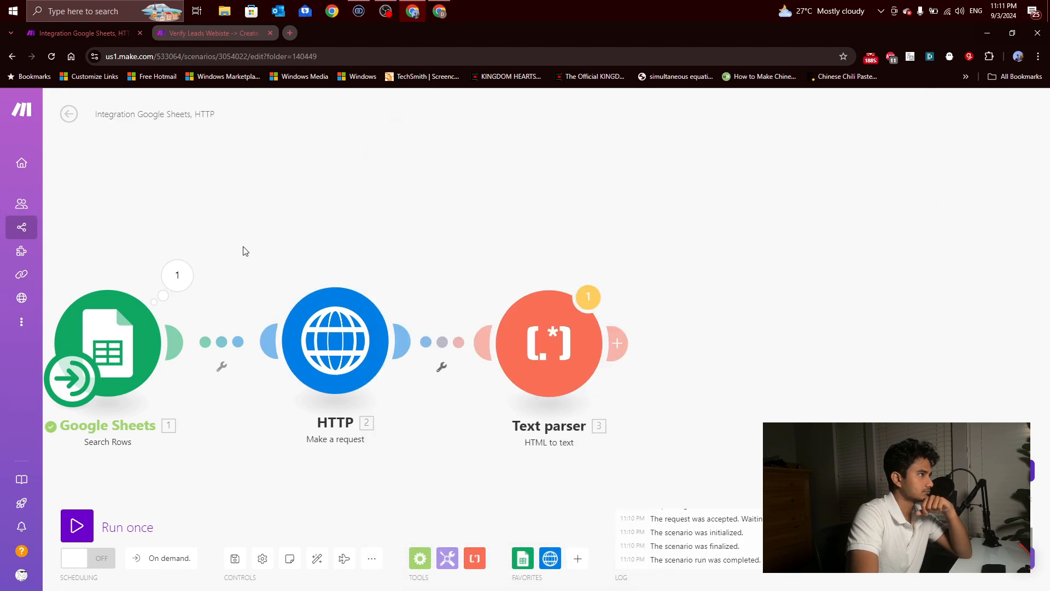
Step: Unlink the Text parser from the HTTP module and run the scenario twice, stopping each run early, to get sample website data
click(441, 365)
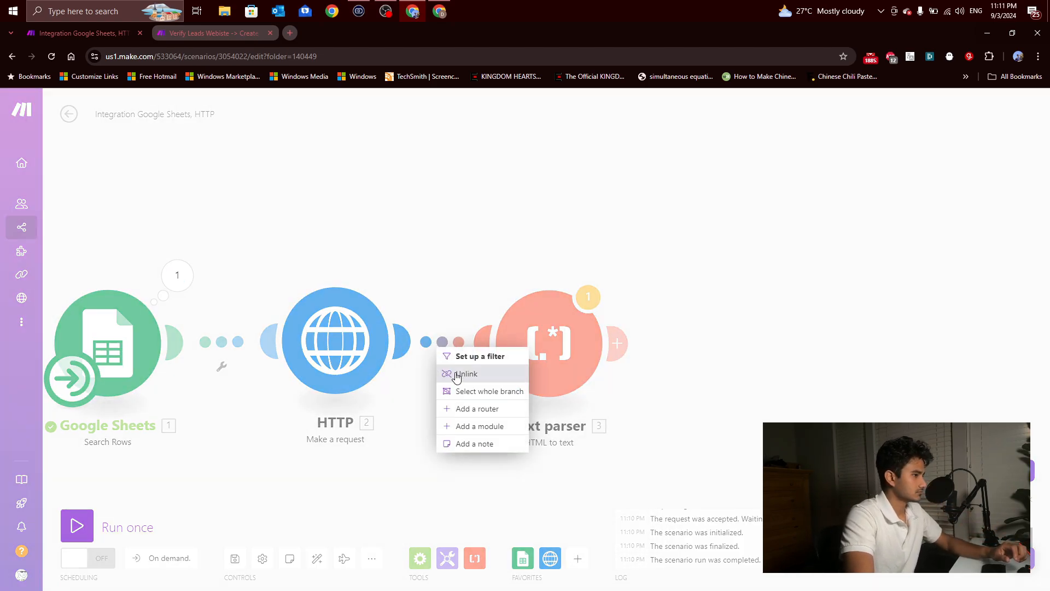
click(457, 375)
click(85, 528)
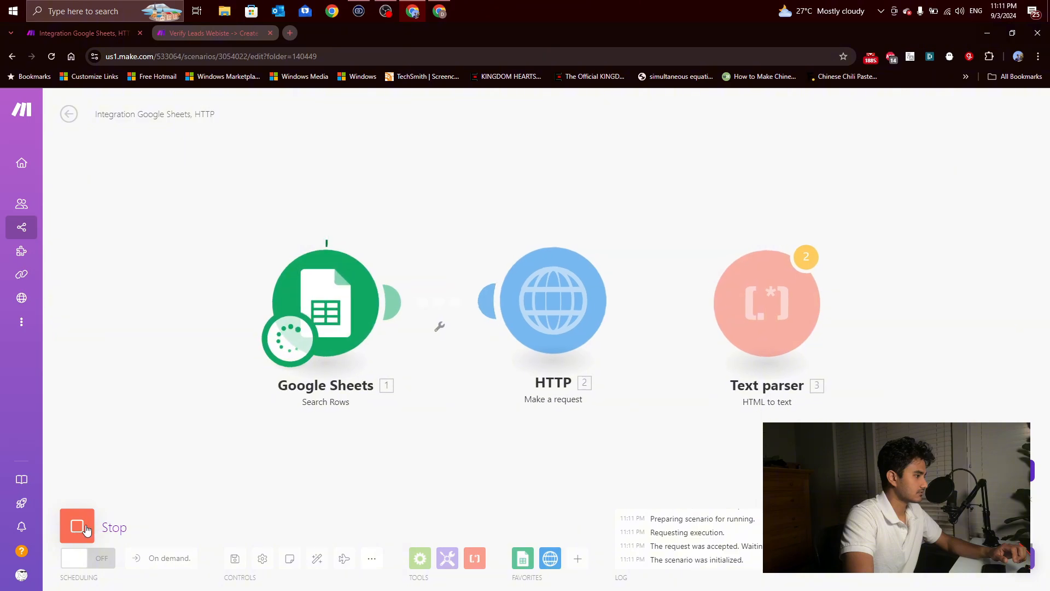
click(85, 529)
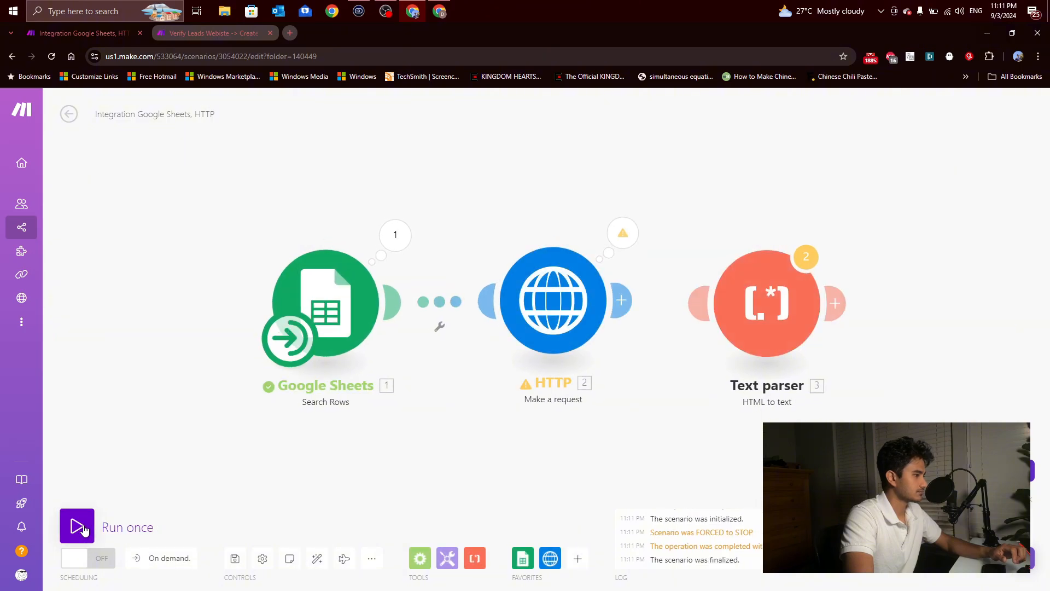
click(77, 526)
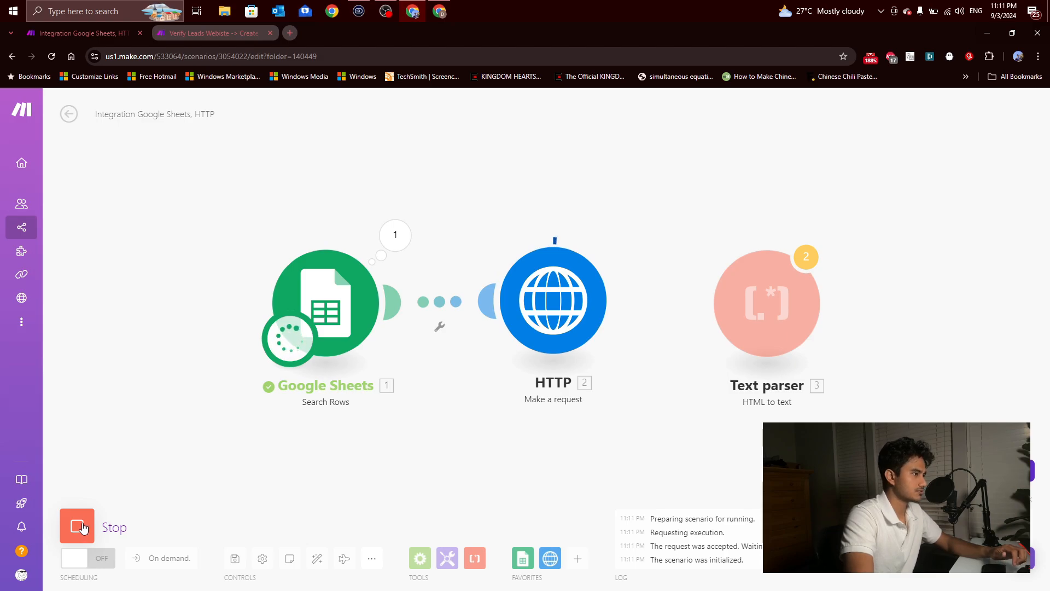
click(82, 528)
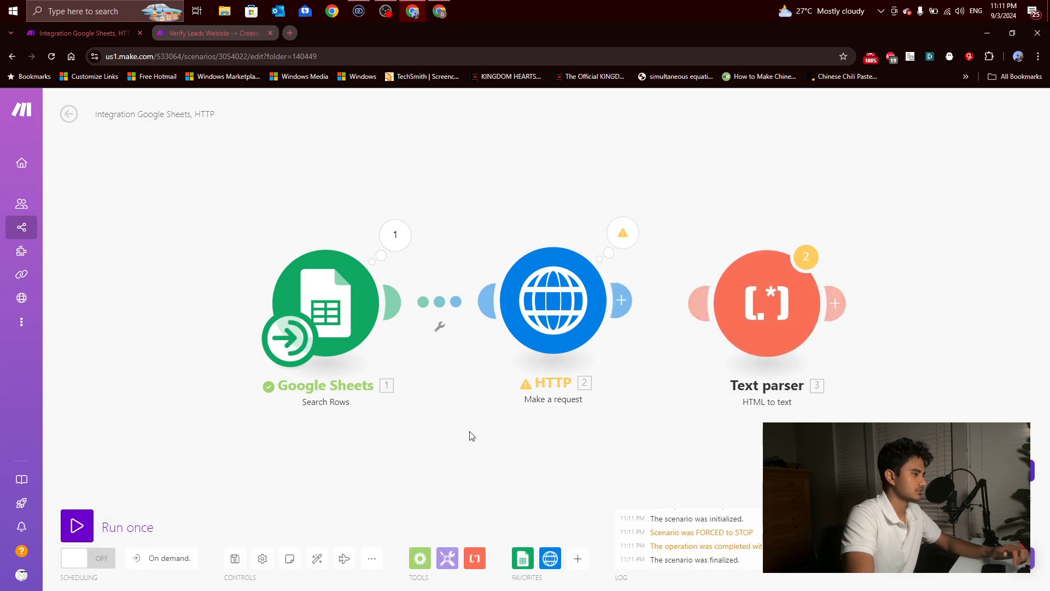
Step: Inspect the HTTP module's run results, expanding the details of Operation 2 and Operation 1
drag(583, 419, 447, 419)
click(490, 230)
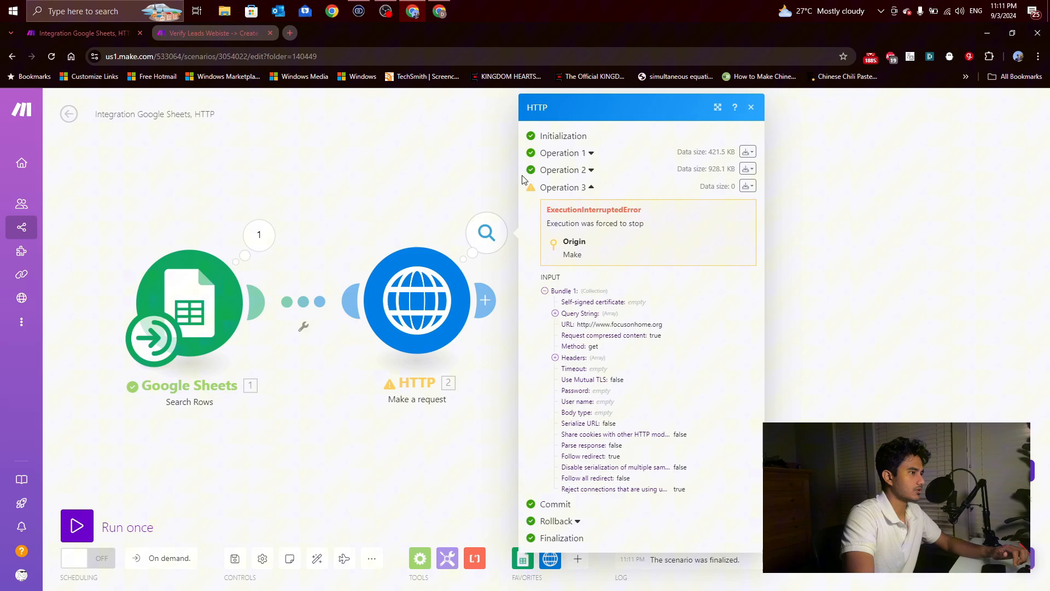
click(557, 171)
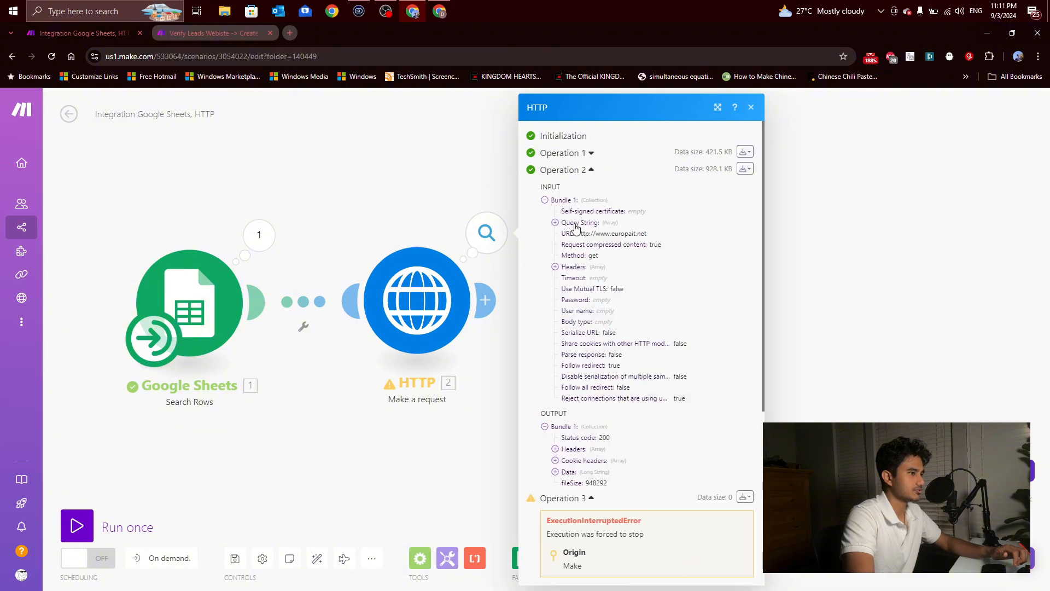
click(584, 154)
click(516, 287)
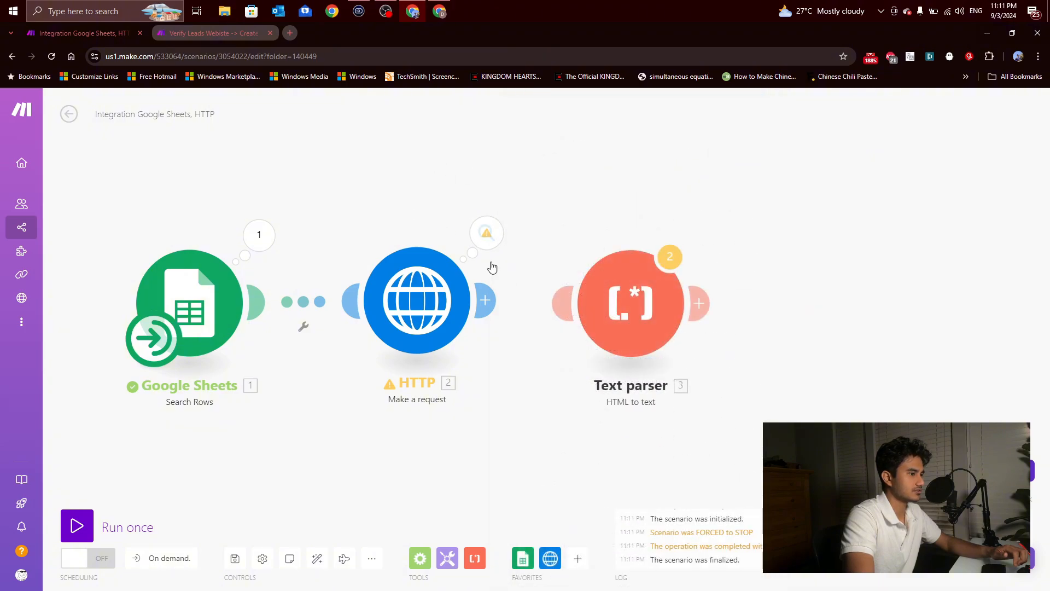
Step: Reconnect the Text parser to the HTTP module and map the HTTP response Data into its HTML field
click(629, 311)
click(835, 348)
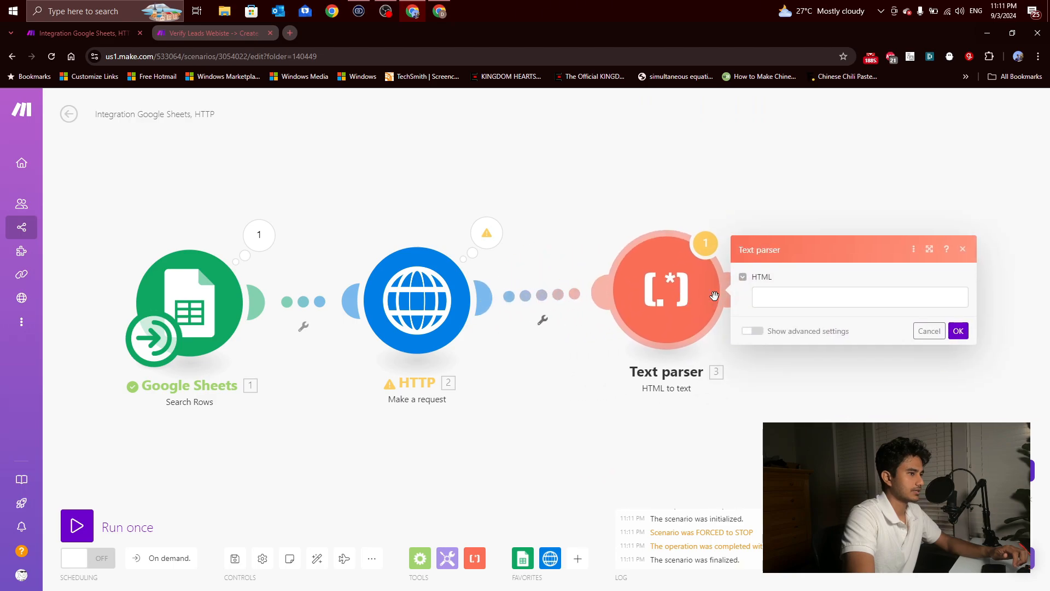
click(769, 301)
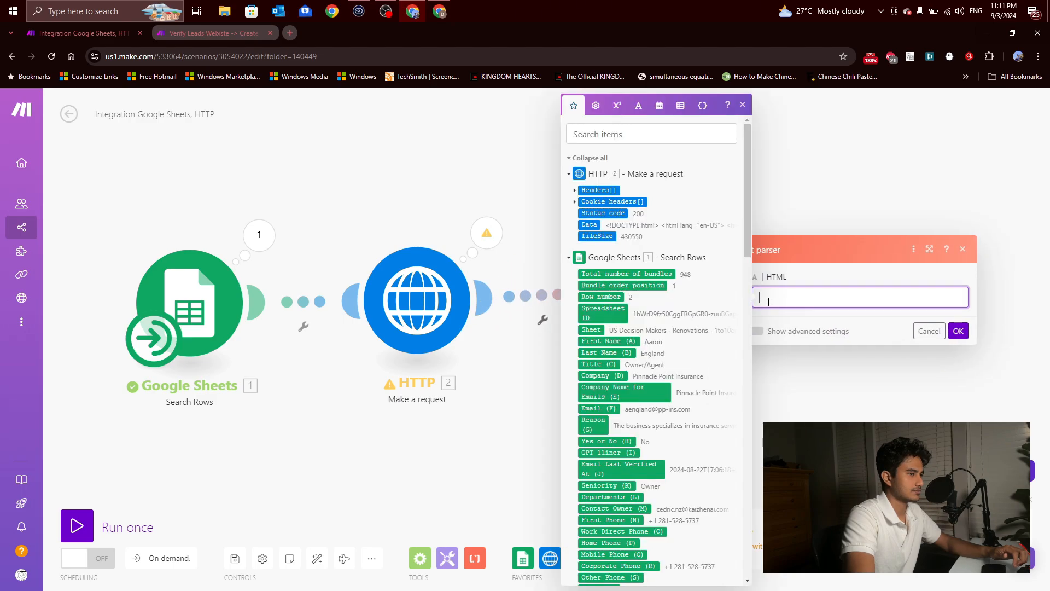
click(590, 224)
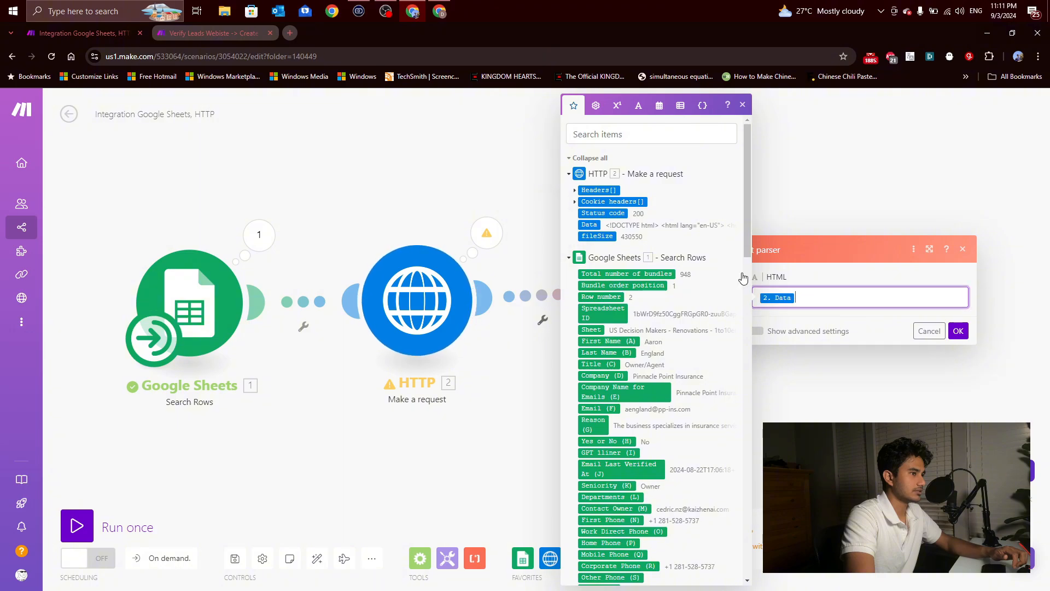
click(957, 331)
drag(607, 302, 587, 316)
drag(778, 349, 708, 347)
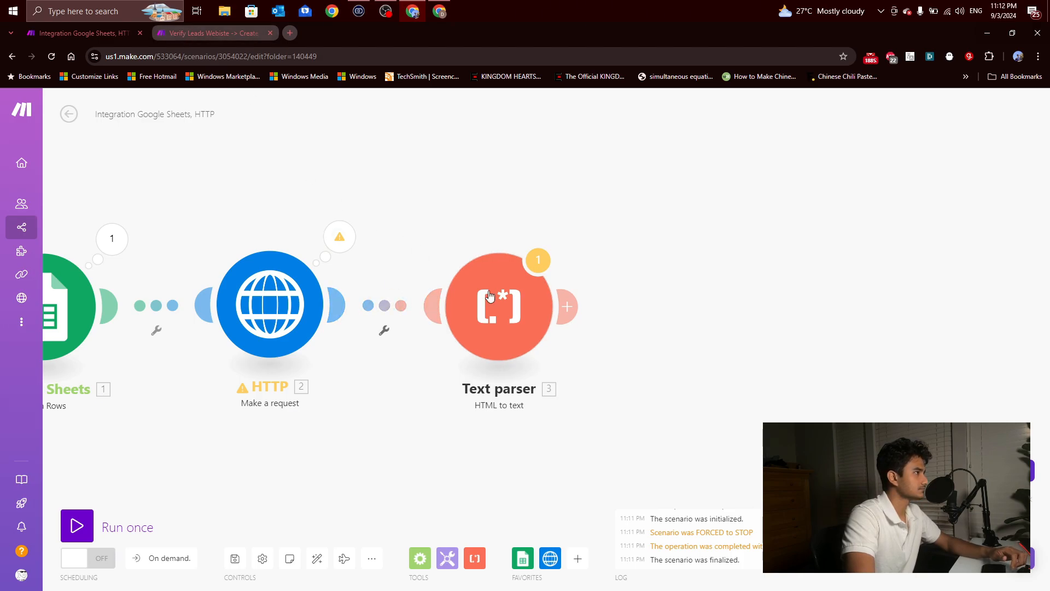
drag(509, 315, 545, 316)
Step: Add an Ignore directive from Flow Control as the HTTP module's error handler and place it below that module
click(420, 558)
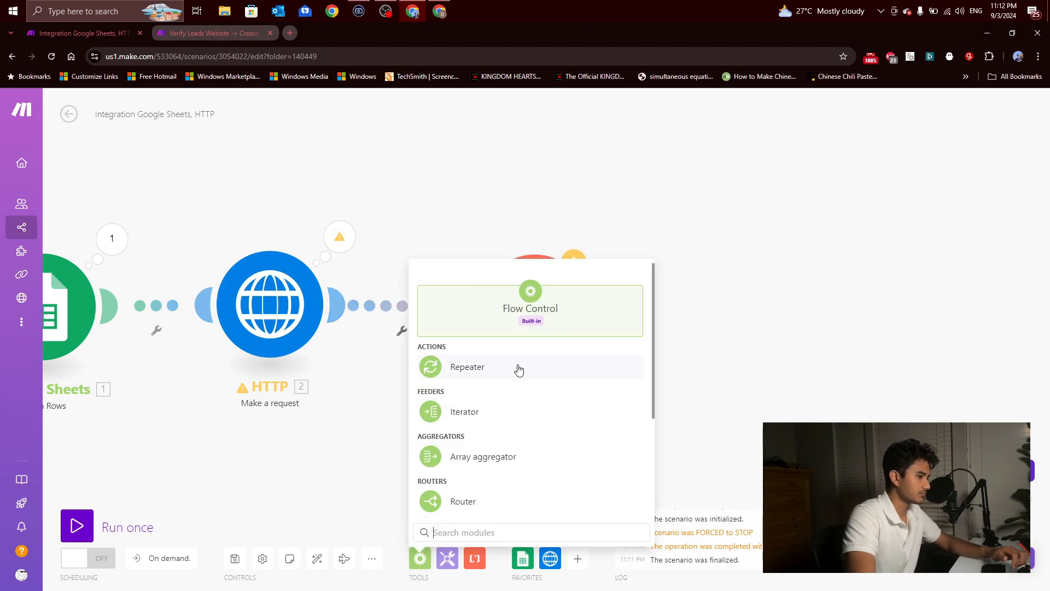
scroll(520, 368, down, 3)
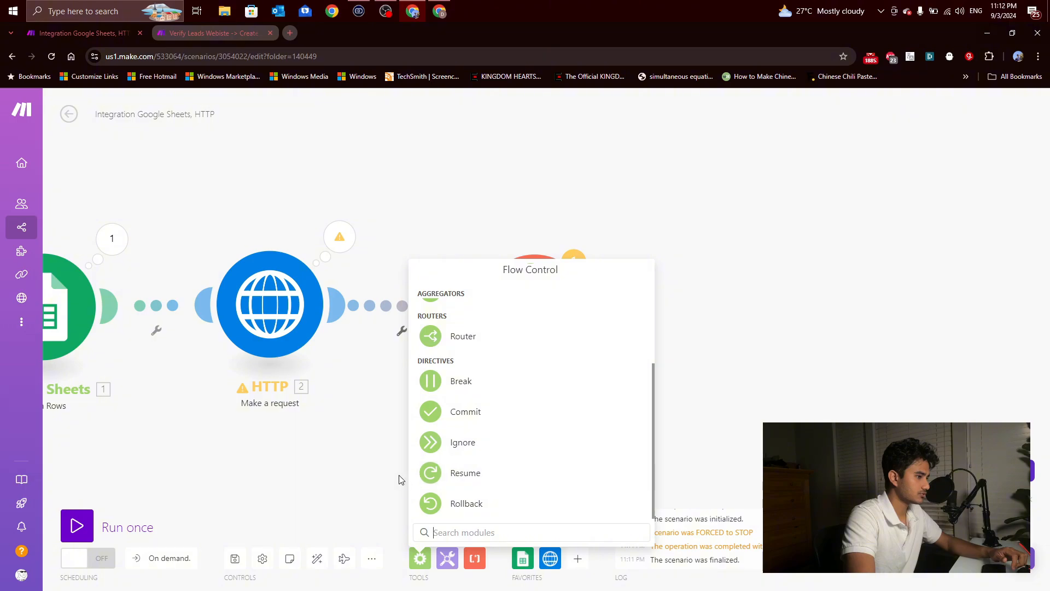
click(430, 442)
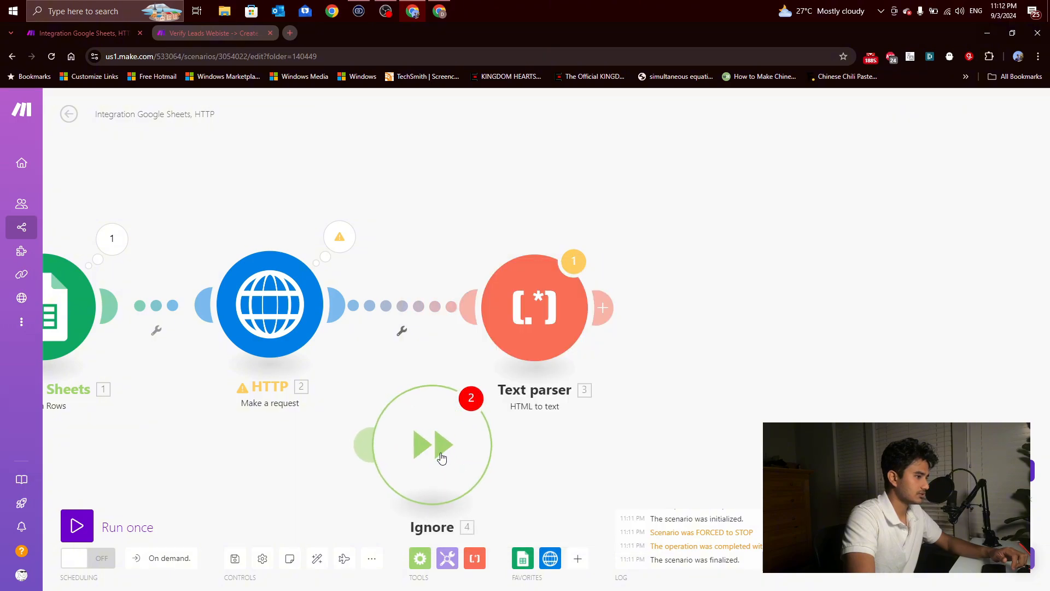
drag(442, 457, 269, 506)
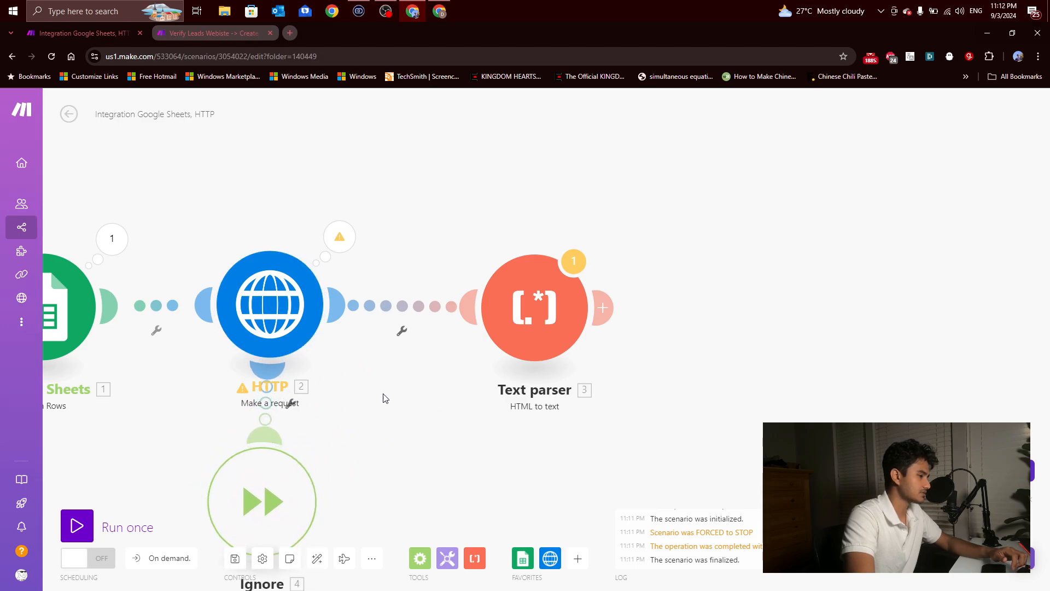
scroll(384, 398, down, 2)
drag(387, 452, 397, 440)
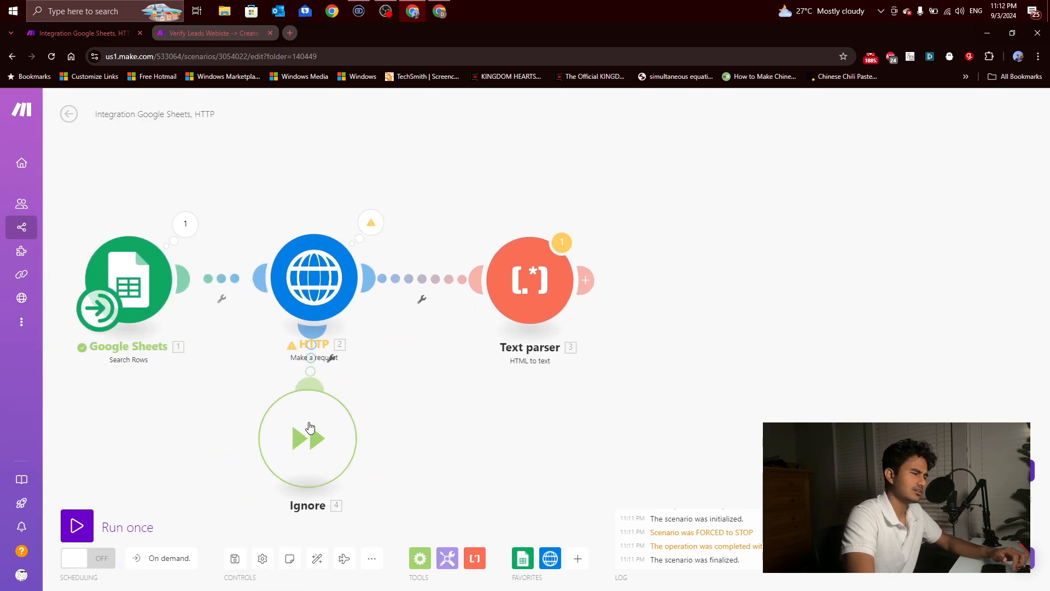
drag(309, 426, 310, 454)
scroll(307, 428, up, 2)
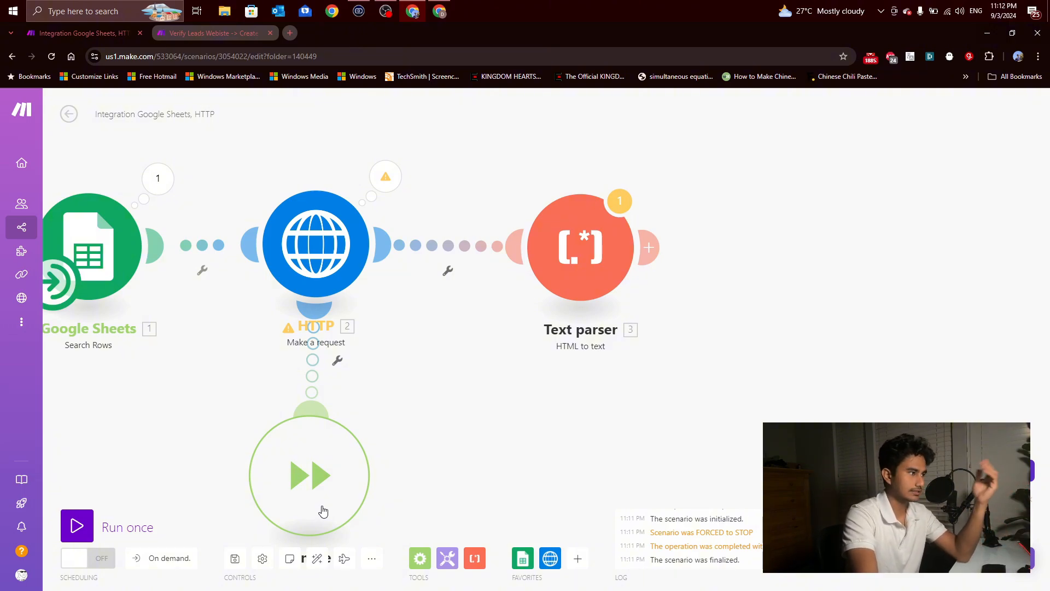
Step: Examine the finished lead-verification scenario to see how the flow branches after the Website Parser, then return to the new scenario
drag(495, 403, 453, 401)
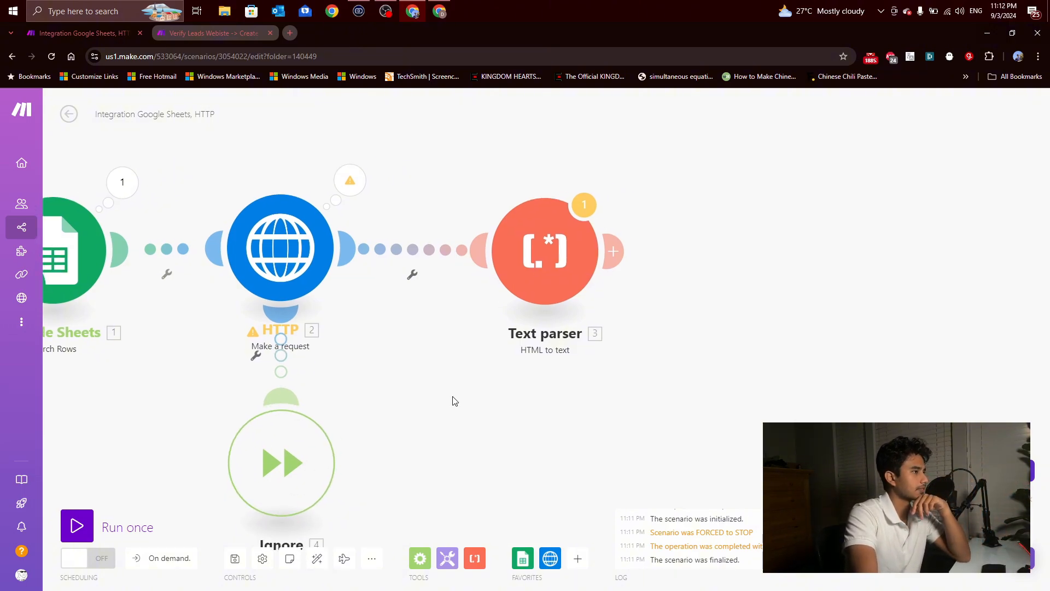
drag(428, 447, 361, 420)
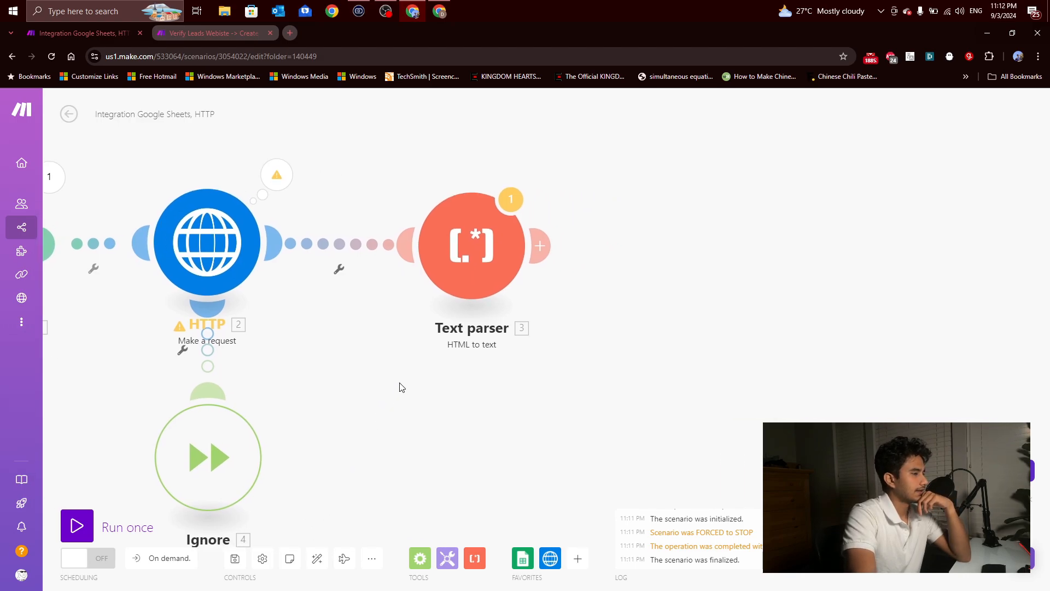
drag(482, 238, 468, 230)
drag(629, 268, 560, 278)
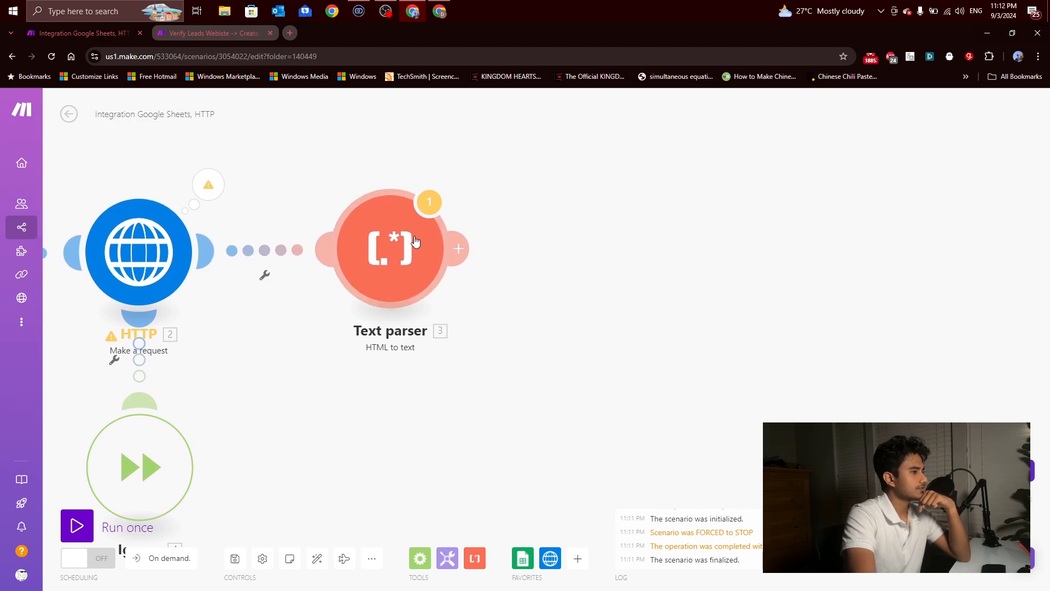
click(181, 36)
scroll(402, 406, up, 3)
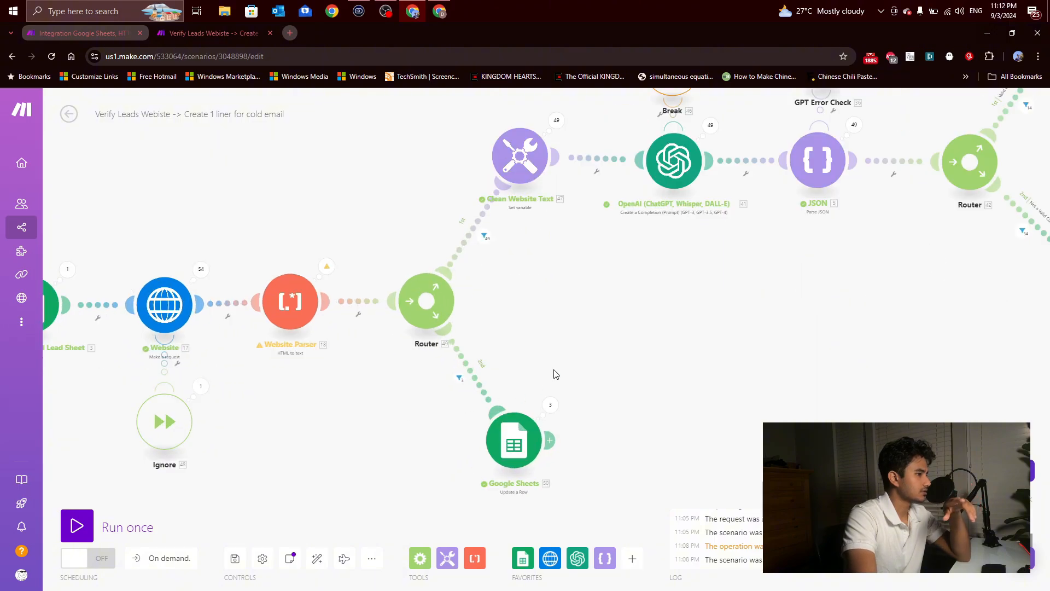
drag(553, 369, 389, 374)
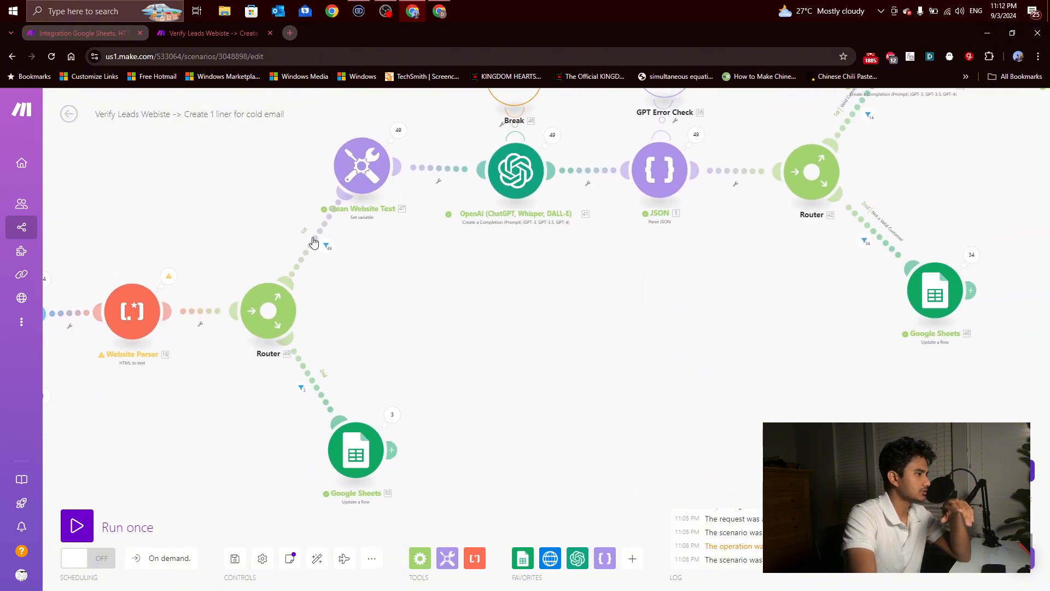
click(85, 35)
Step: Add a Flow Control Router and connect it after the Text parser
drag(514, 350, 409, 374)
click(420, 562)
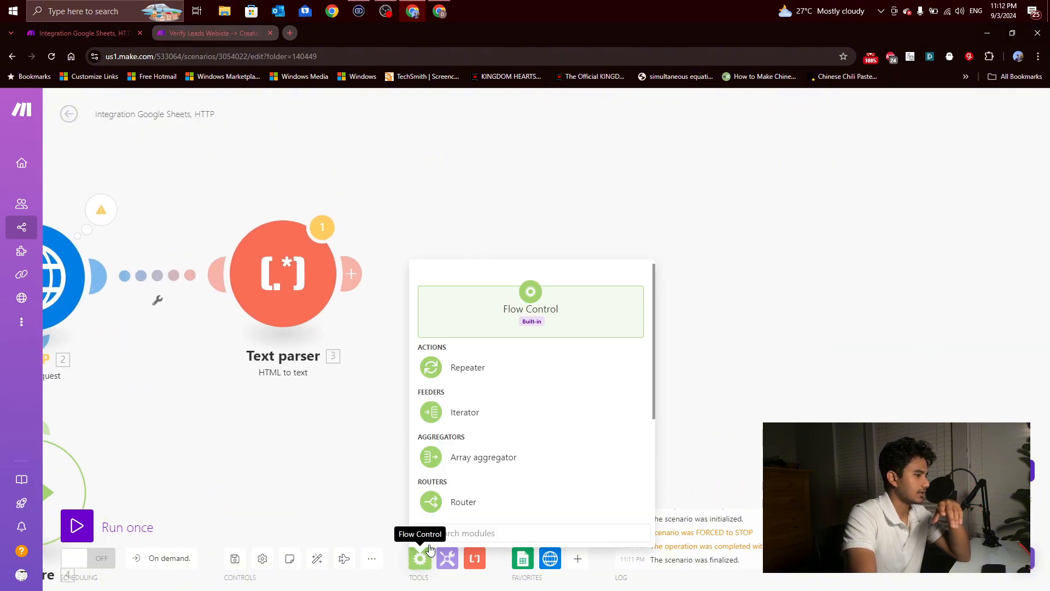
scroll(500, 429, down, 3)
scroll(462, 380, up, 4)
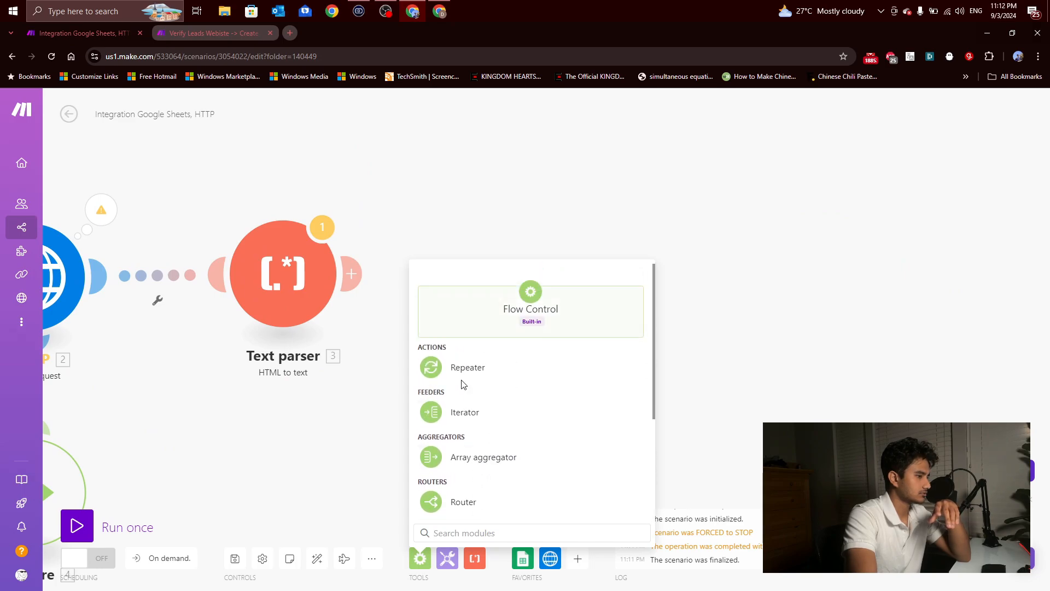
scroll(589, 401, down, 2)
click(513, 402)
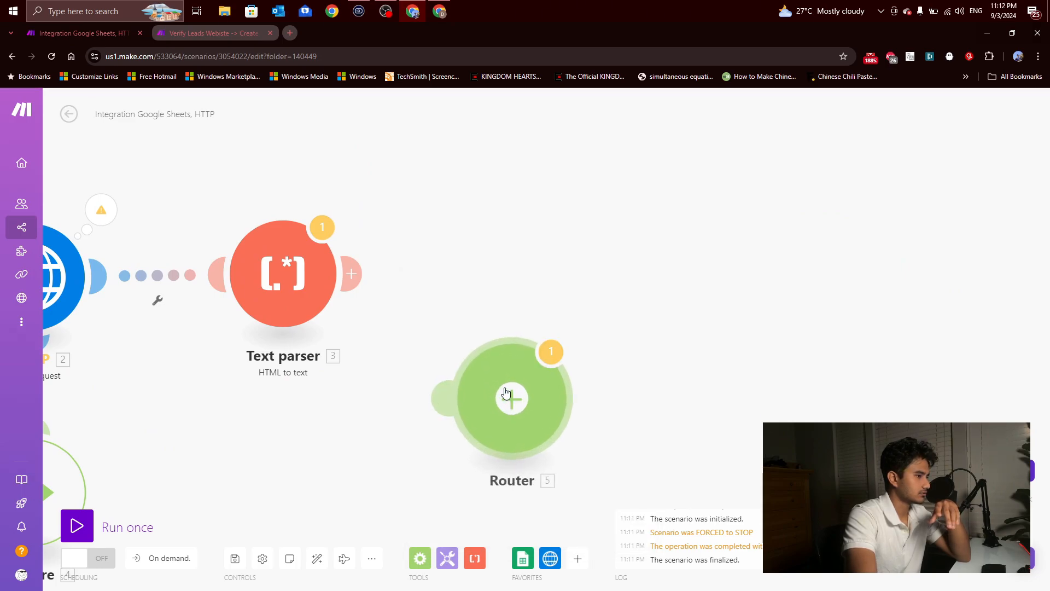
drag(512, 394, 519, 283)
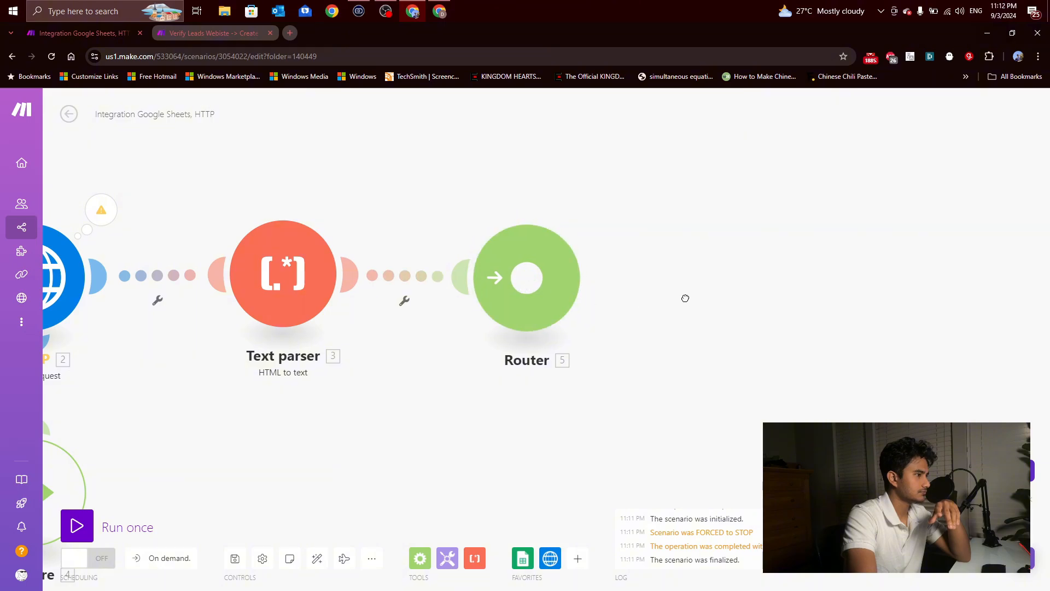
scroll(685, 298, down, 2)
drag(685, 298, 592, 317)
scroll(519, 327, down, 1)
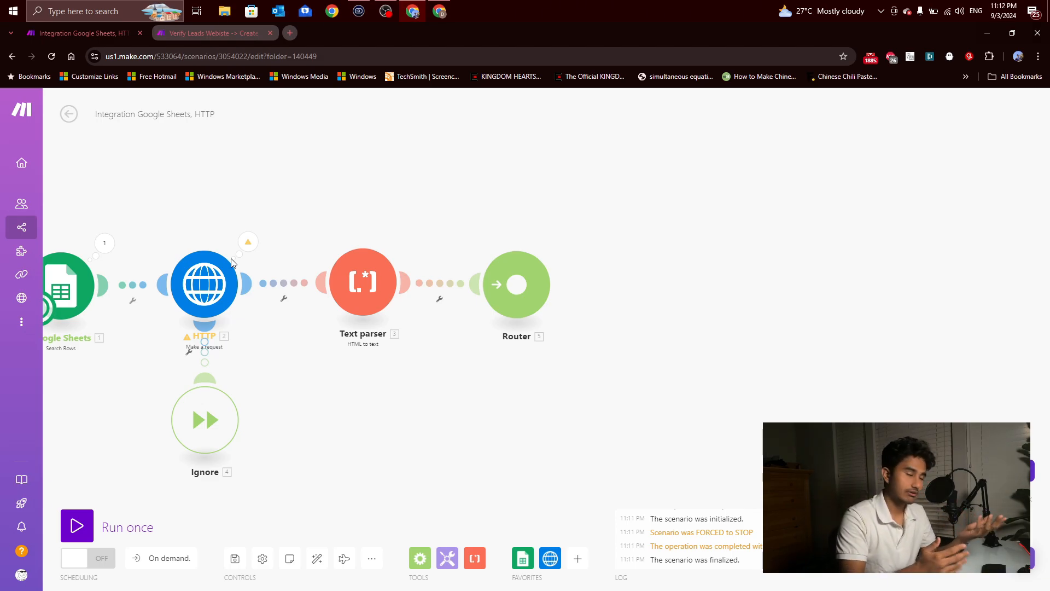
Step: Add a Google Sheets Update a Row module on a route below the Router
click(523, 558)
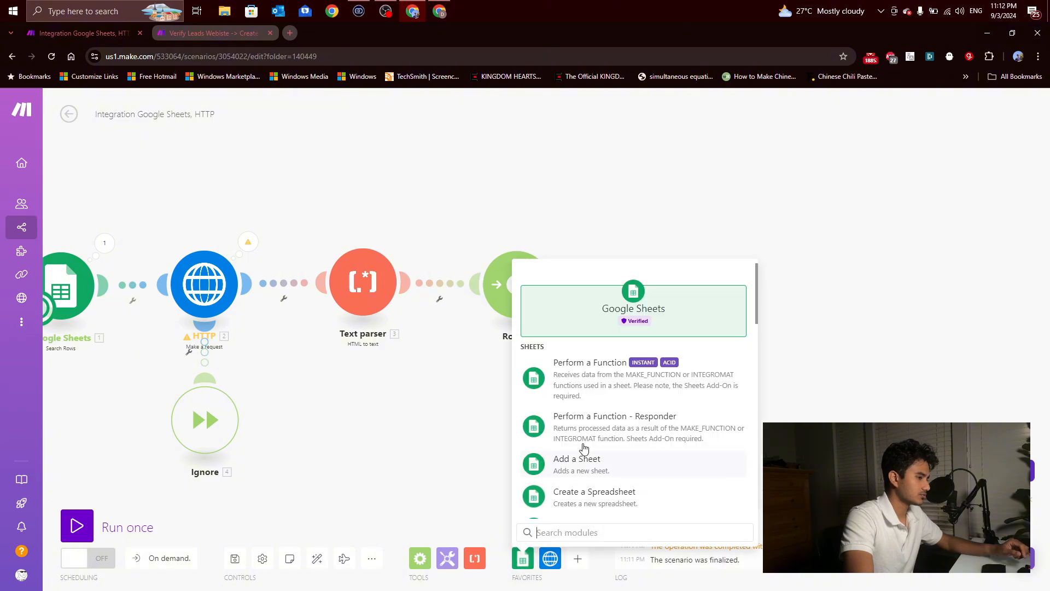
scroll(585, 447, down, 7)
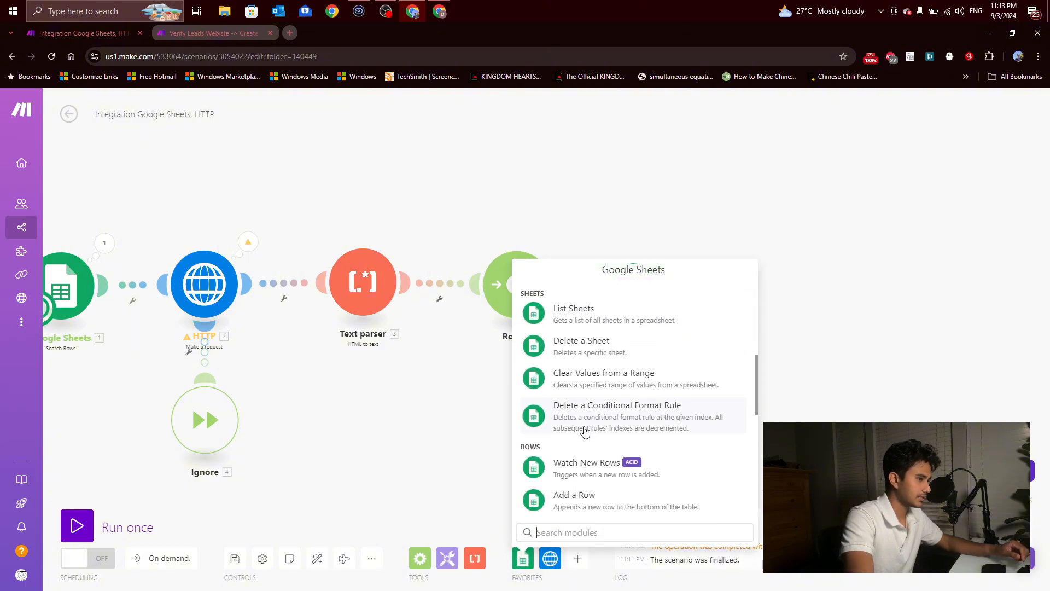
scroll(584, 431, down, 6)
scroll(595, 416, up, 3)
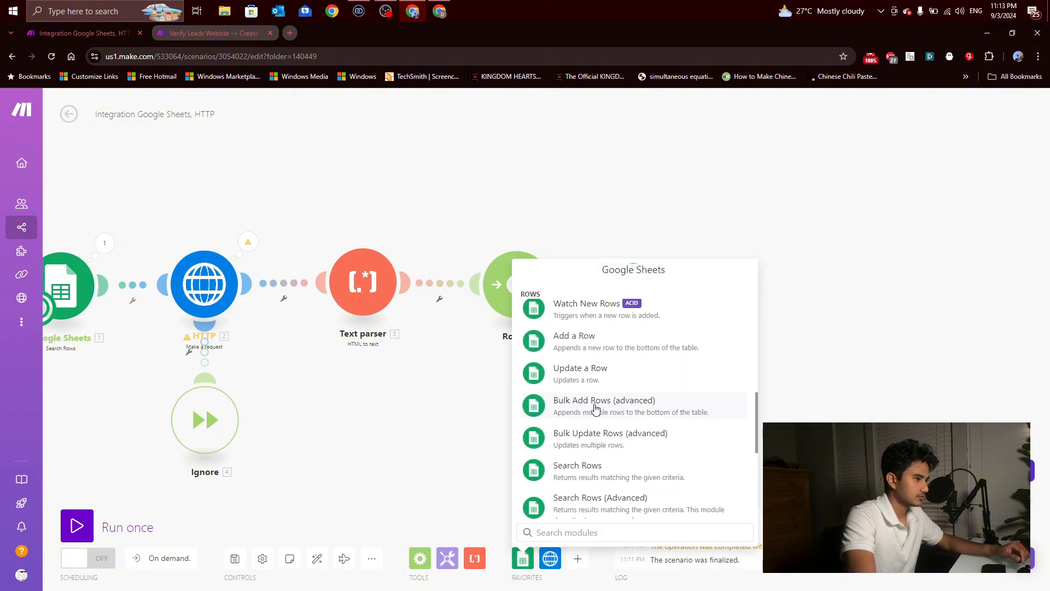
click(580, 372)
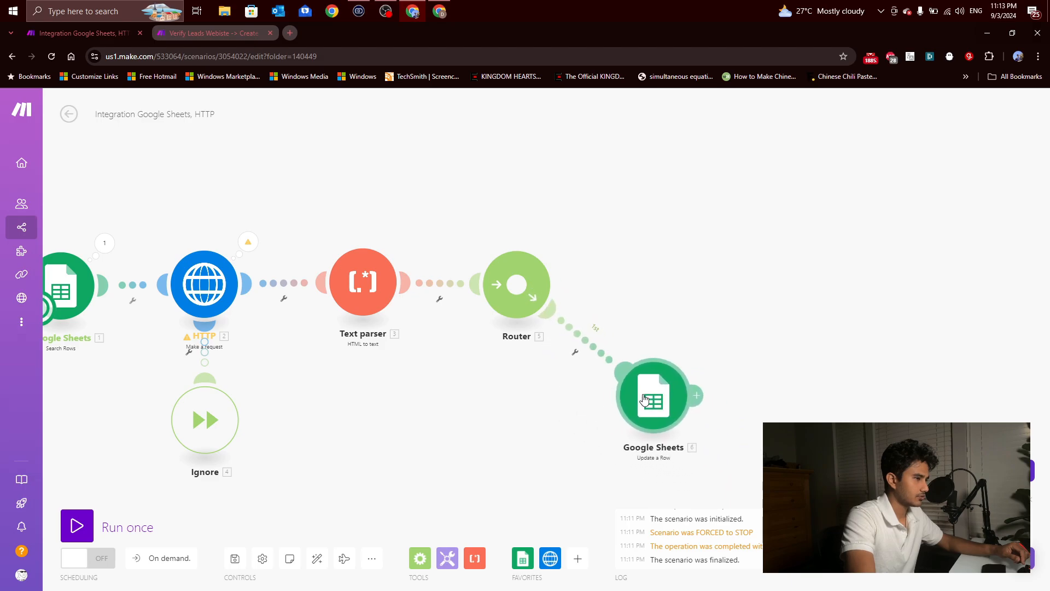
drag(644, 399, 648, 401)
drag(756, 396, 749, 394)
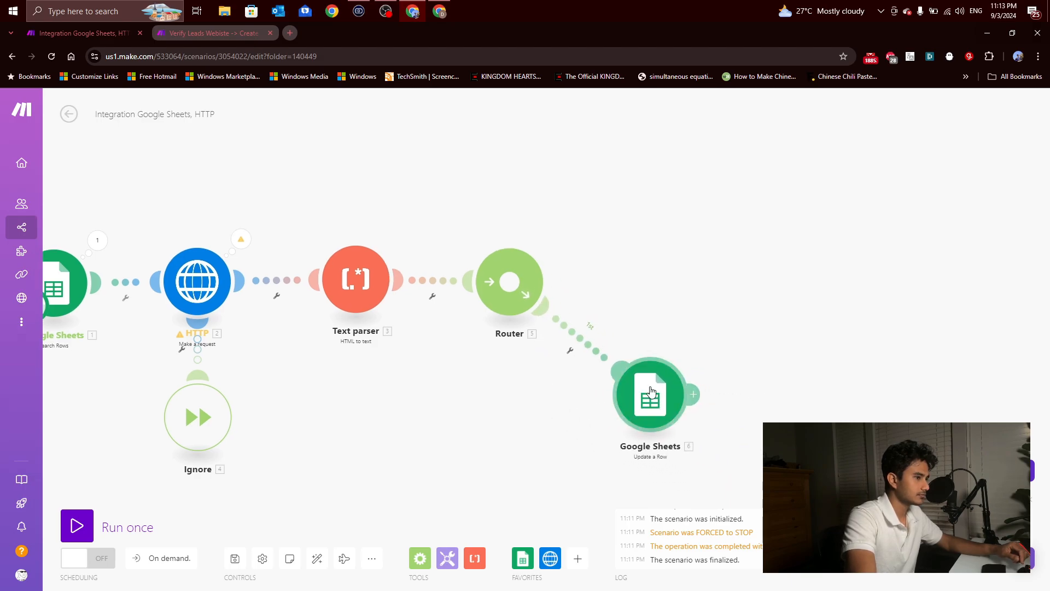
Step: Set up a filter labelled Website Failed on the Router's Google Sheets route, with the condition that the Text parser's Text does not exist
click(582, 345)
click(635, 264)
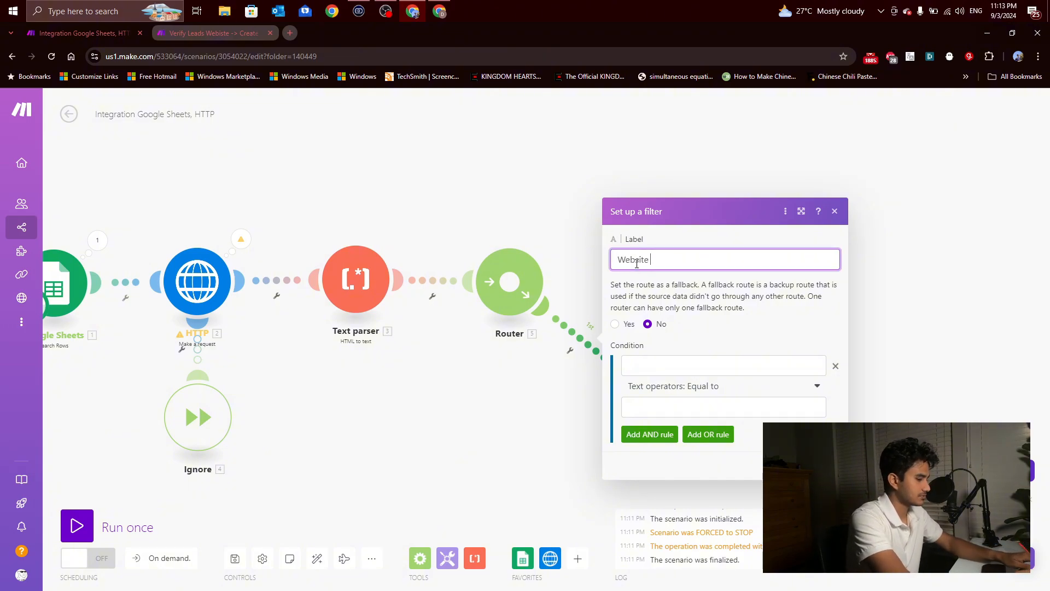
click(686, 361)
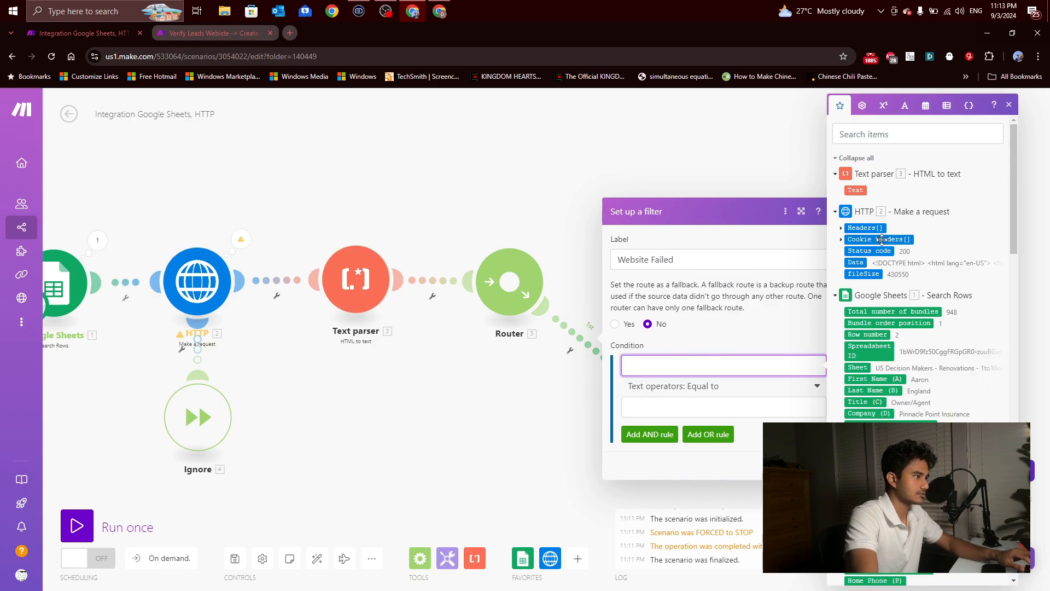
click(855, 189)
click(717, 386)
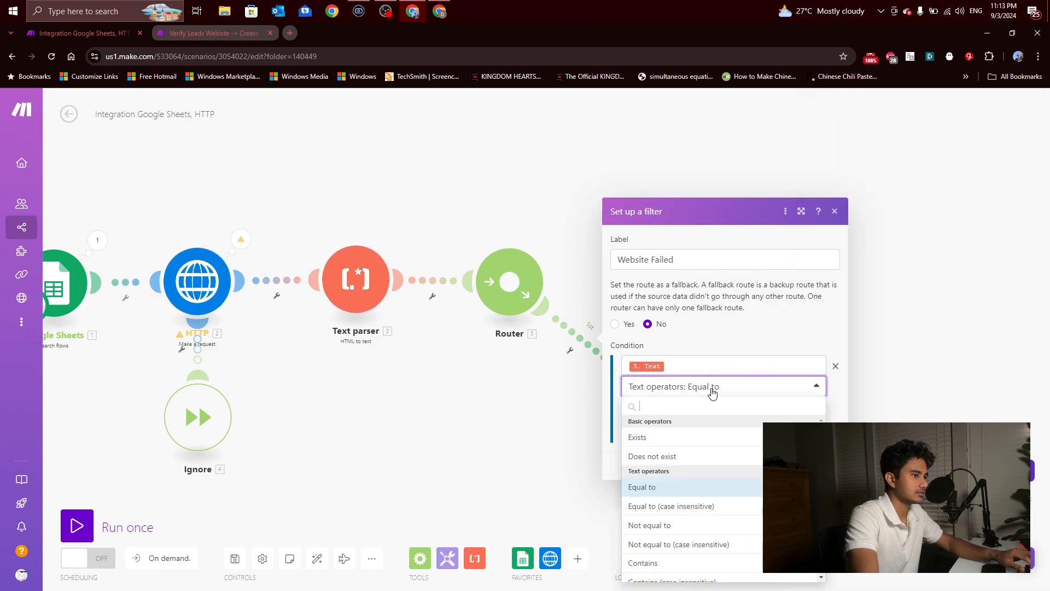
click(678, 455)
click(827, 444)
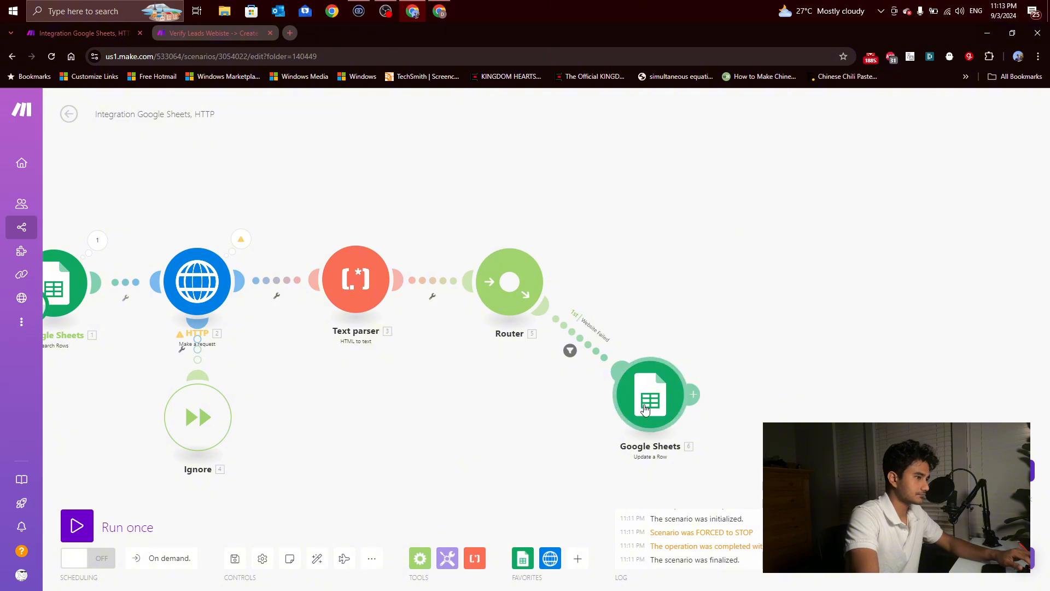
drag(644, 405, 639, 418)
click(585, 352)
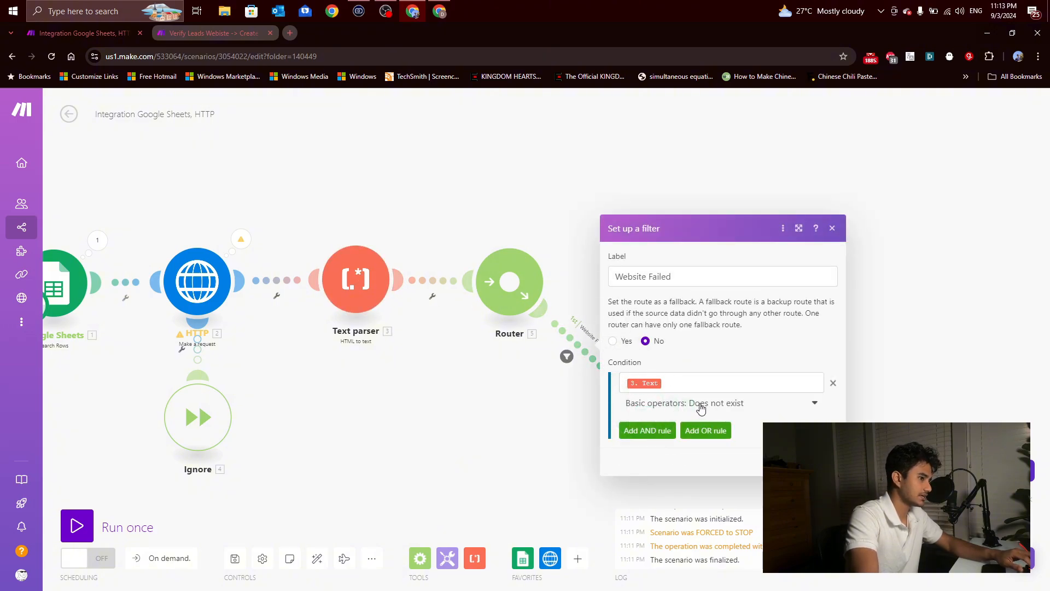
click(832, 228)
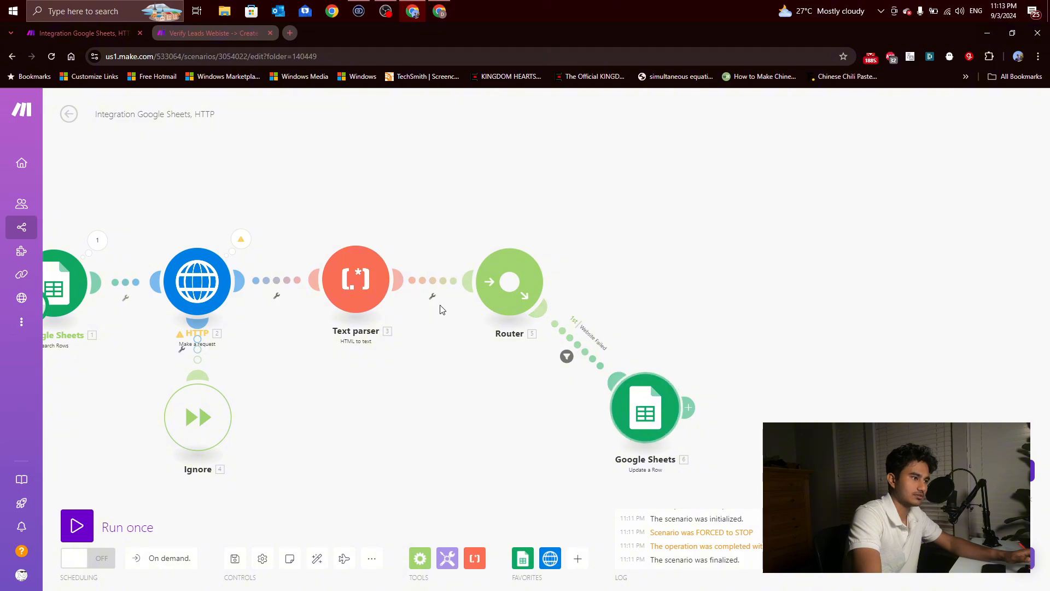
click(645, 408)
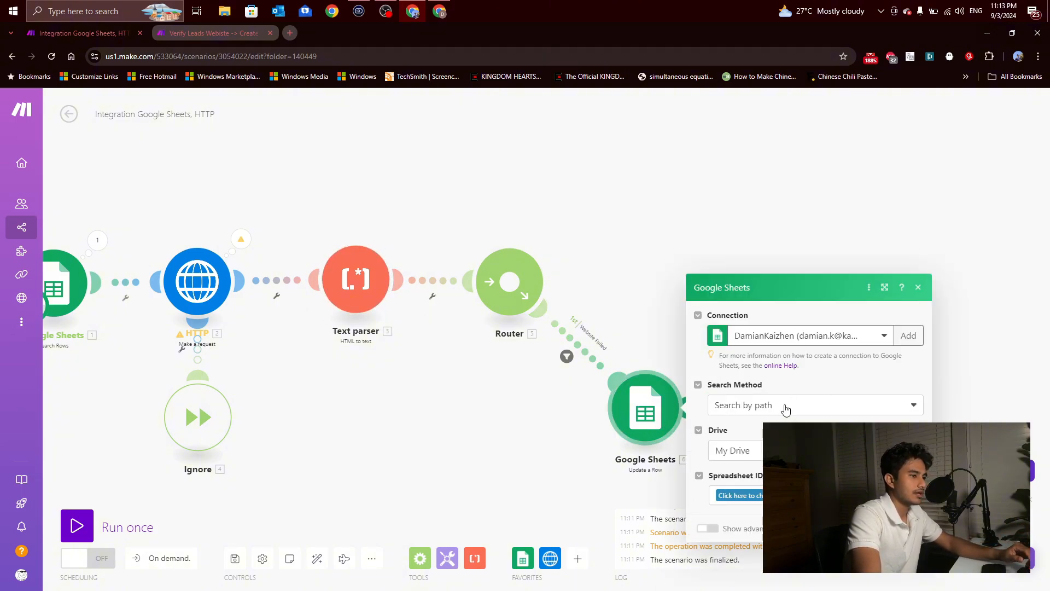
click(767, 405)
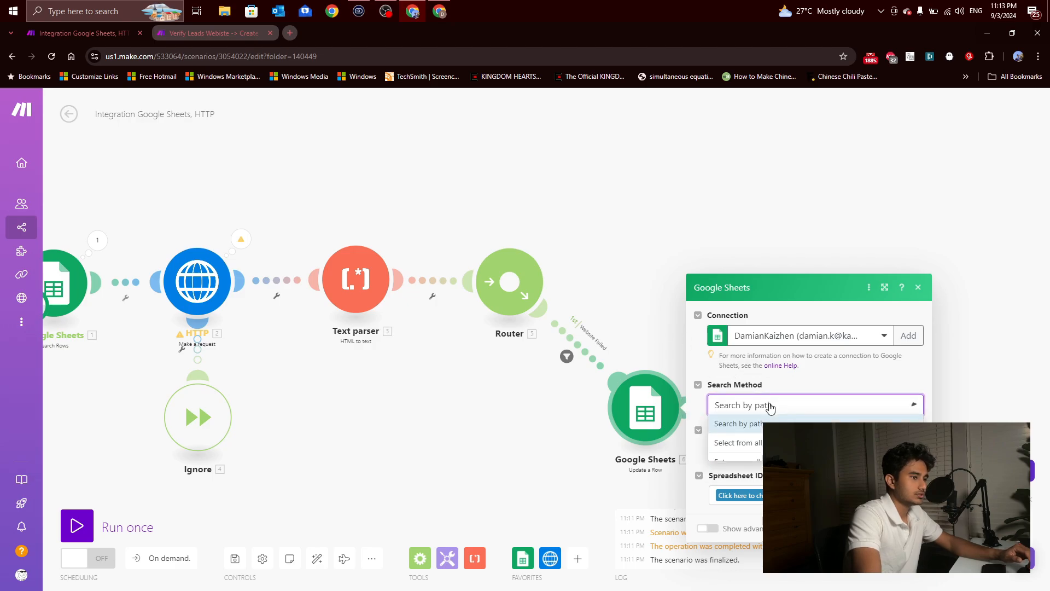
click(755, 461)
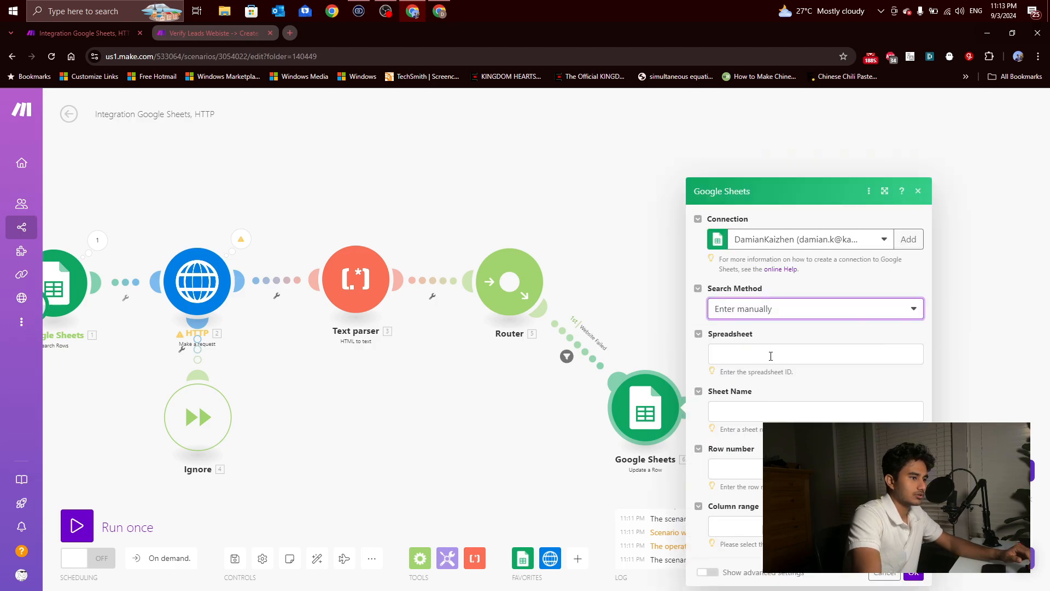
click(770, 355)
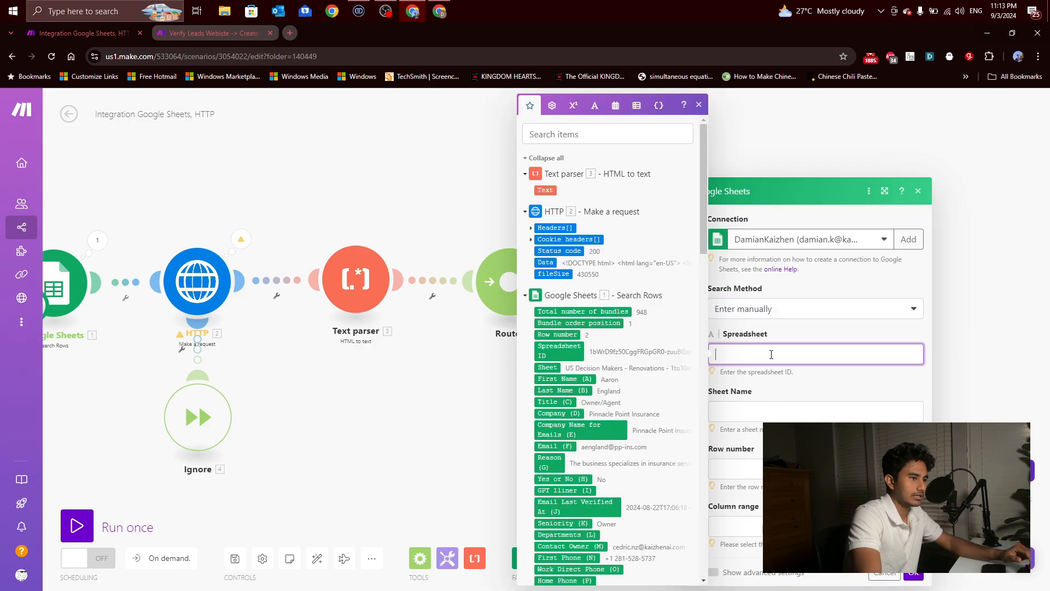
click(566, 348)
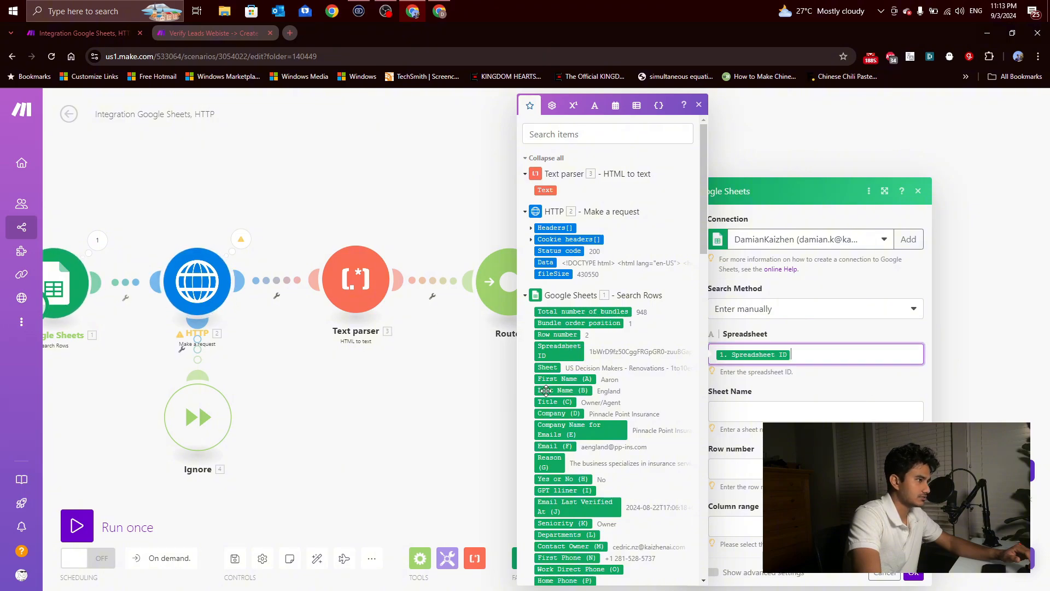
key(BackSpace)
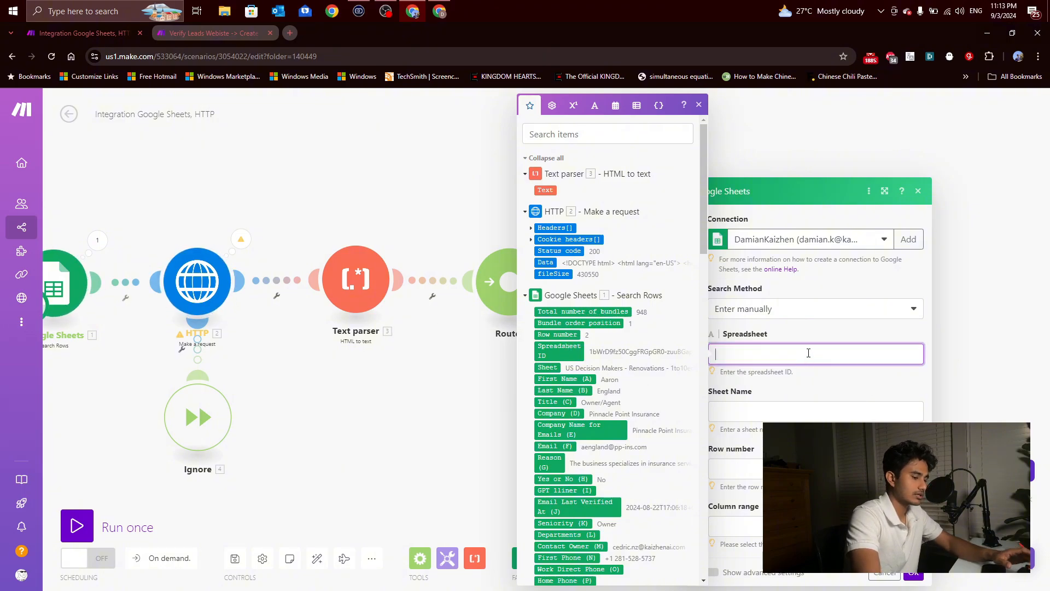
click(816, 310)
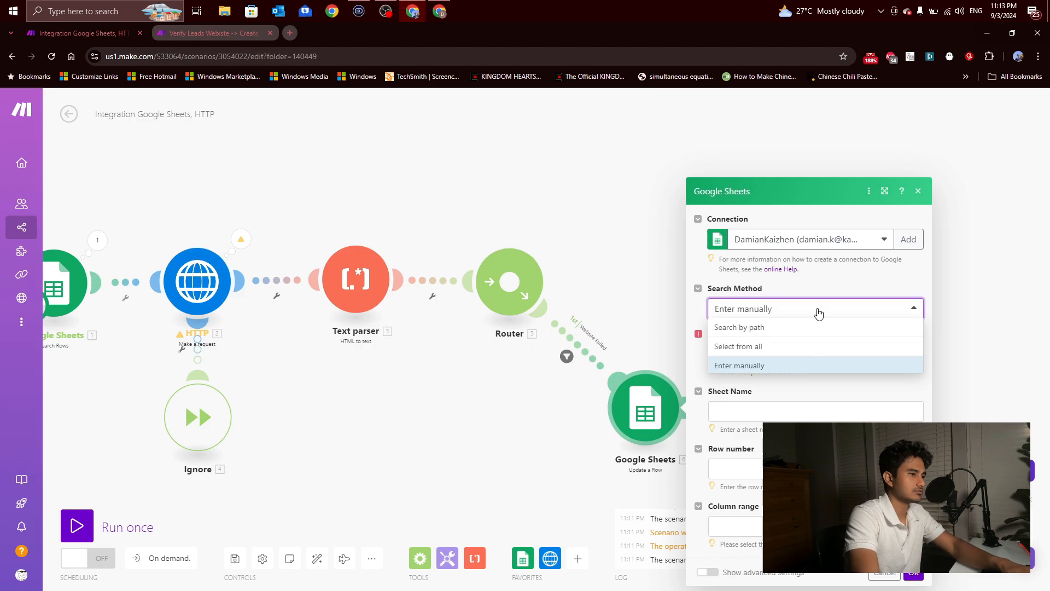
click(781, 327)
Step: Using Search by path, select the US Decision Makers - Renovations spreadsheet in Kaizhen Make Automations / Leads / Lead Lists and its matching sheet
click(774, 487)
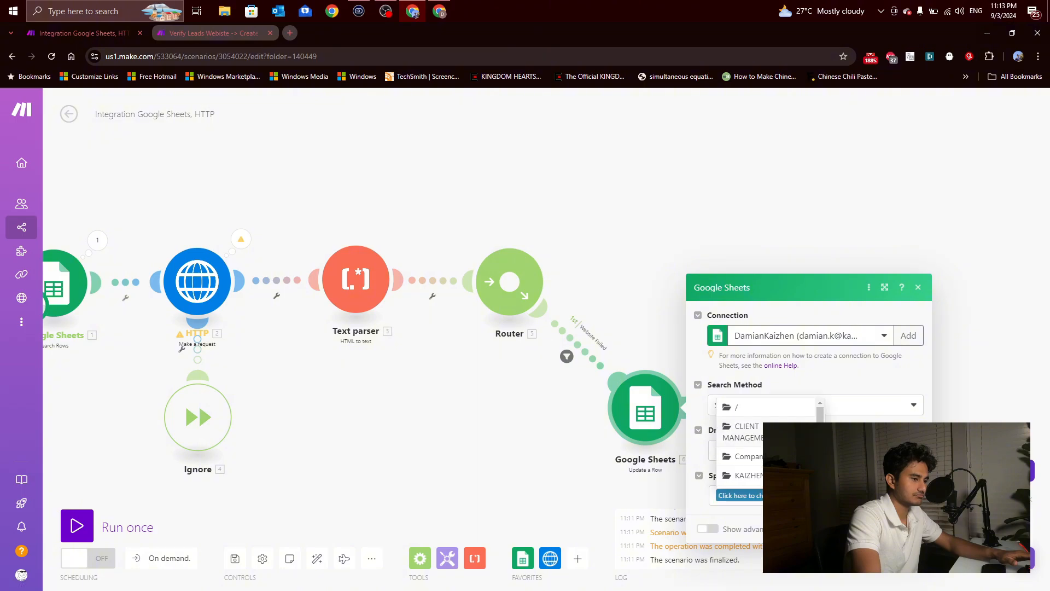
scroll(788, 454, down, 3)
scroll(788, 454, up, 3)
click(864, 416)
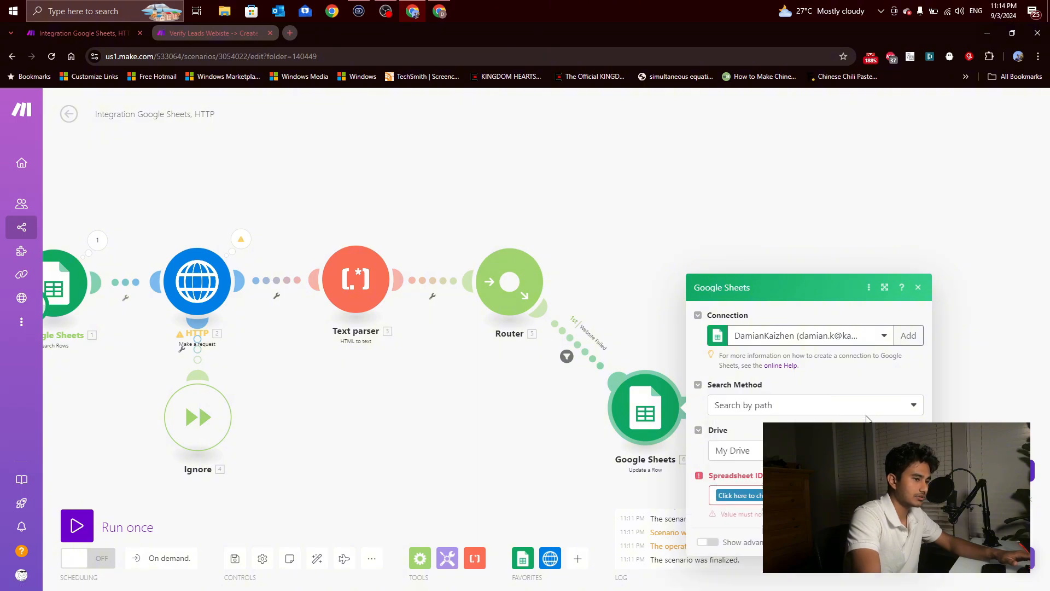
click(738, 495)
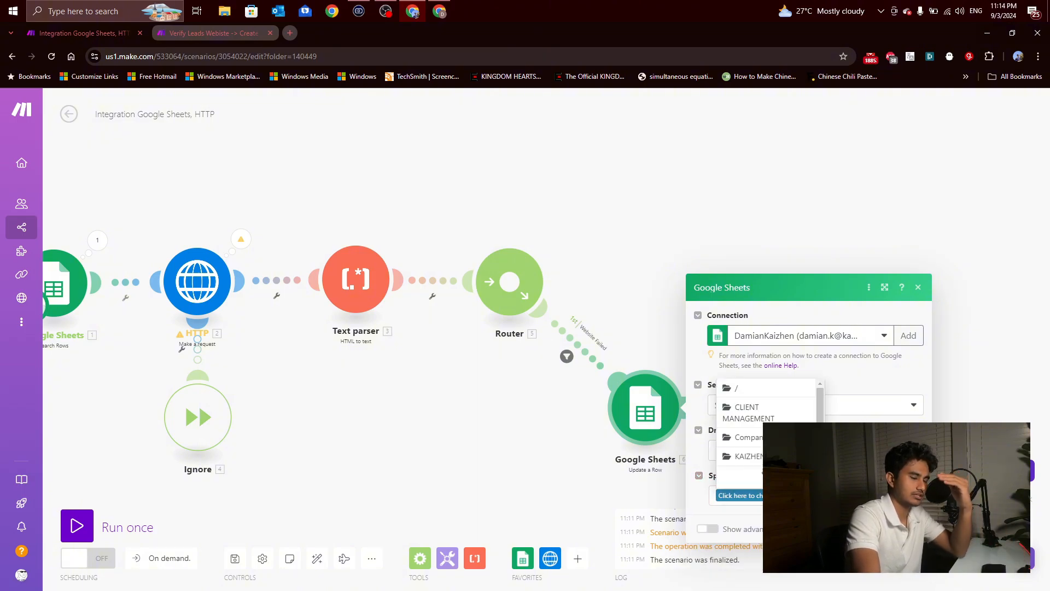
scroll(765, 424, down, 3)
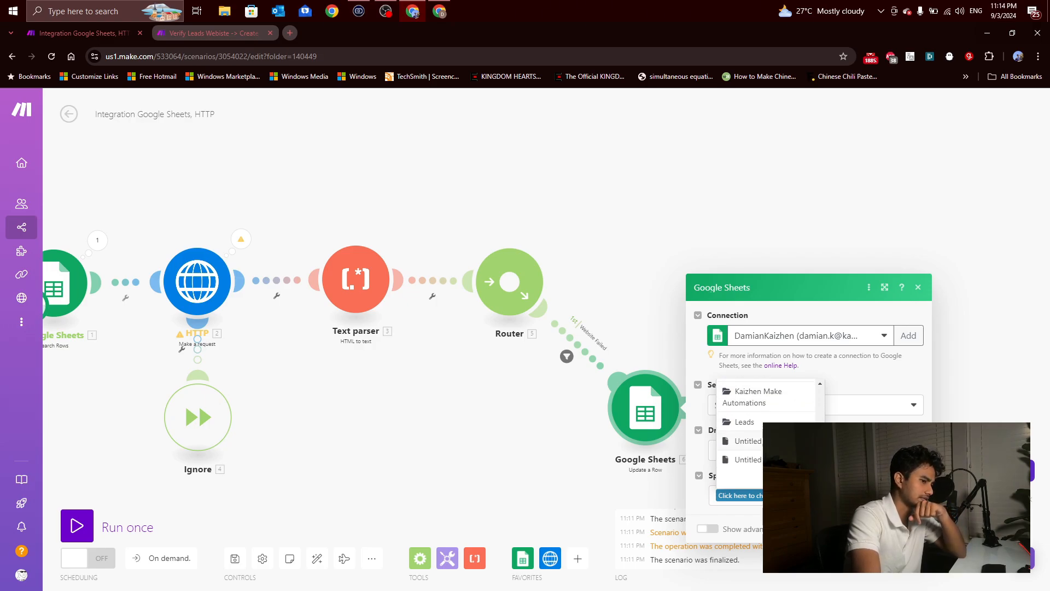
click(768, 405)
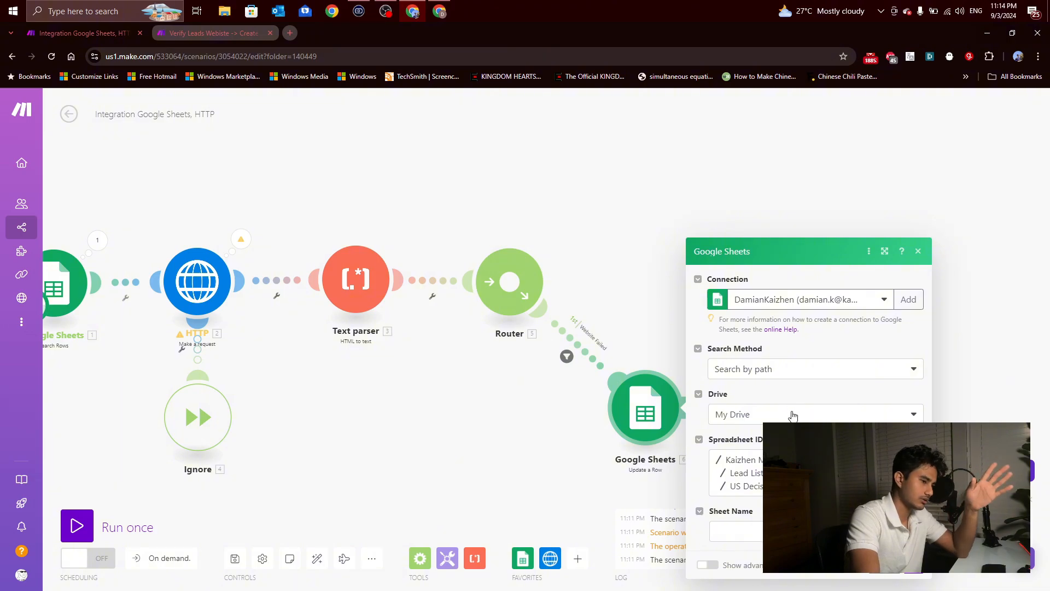
click(816, 531)
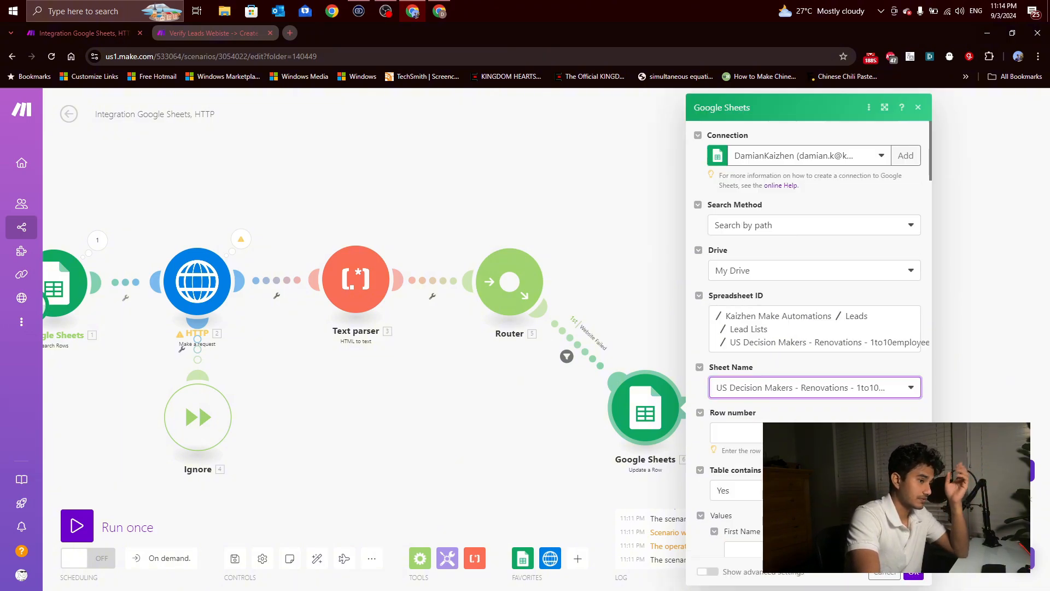
Step: Map the Update a Row module's Row number to the Row number from the Google Sheets Search Rows module
click(814, 433)
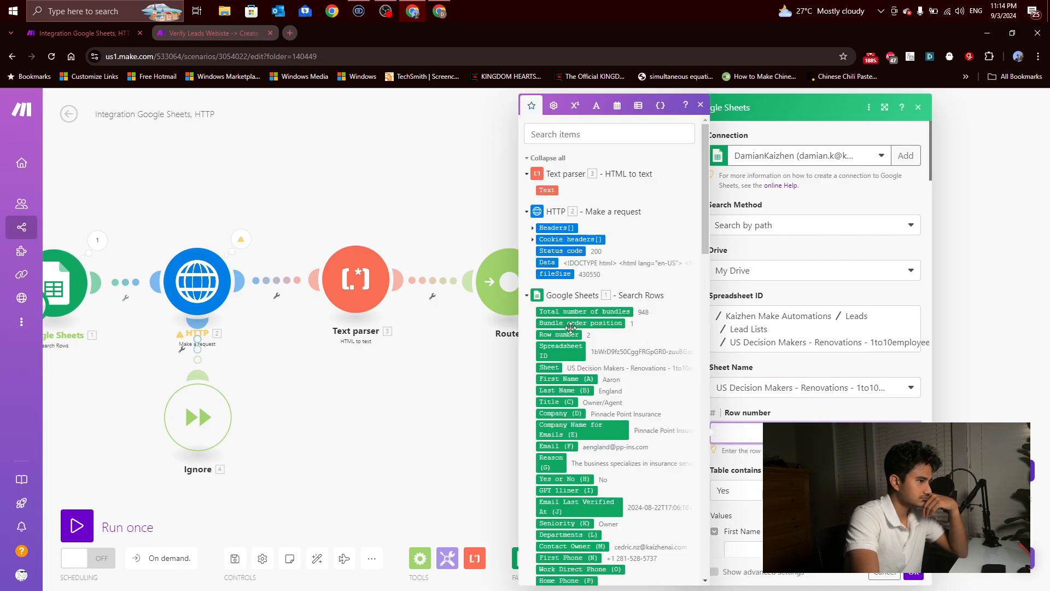
click(765, 406)
scroll(801, 402, down, 2)
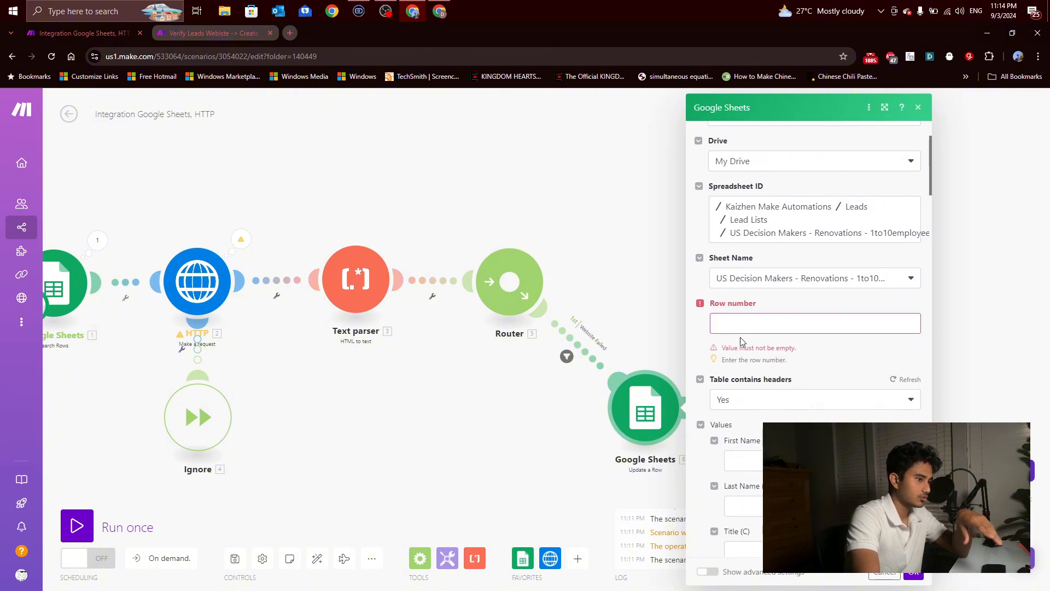
click(747, 330)
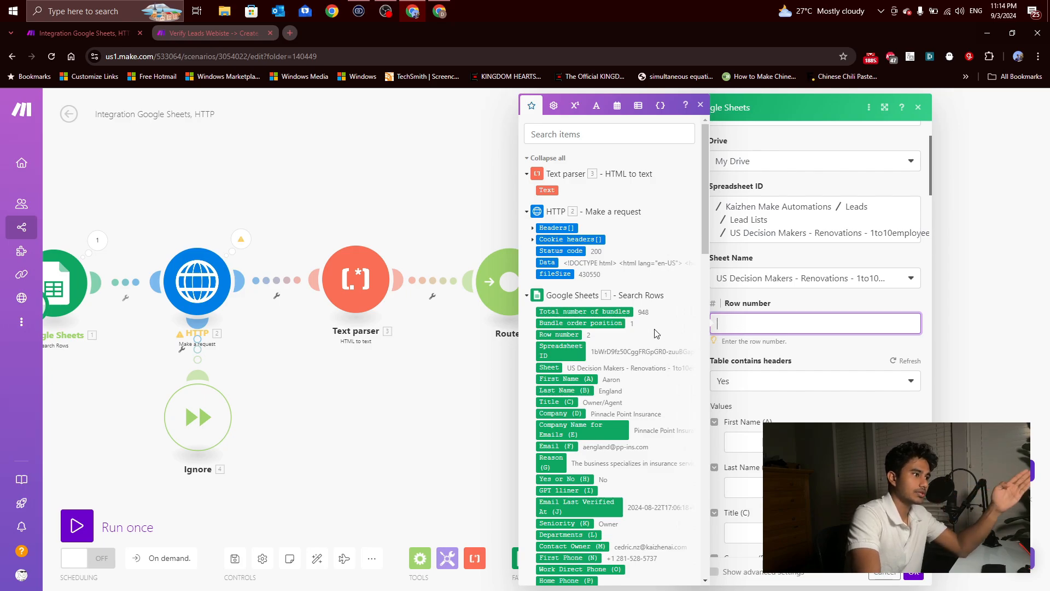
click(574, 334)
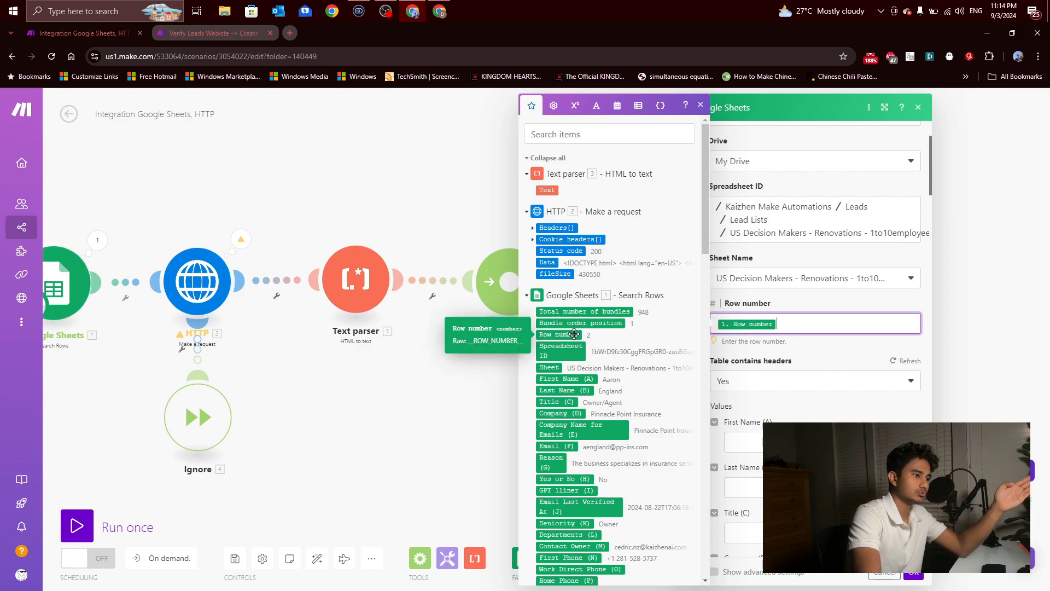
click(822, 358)
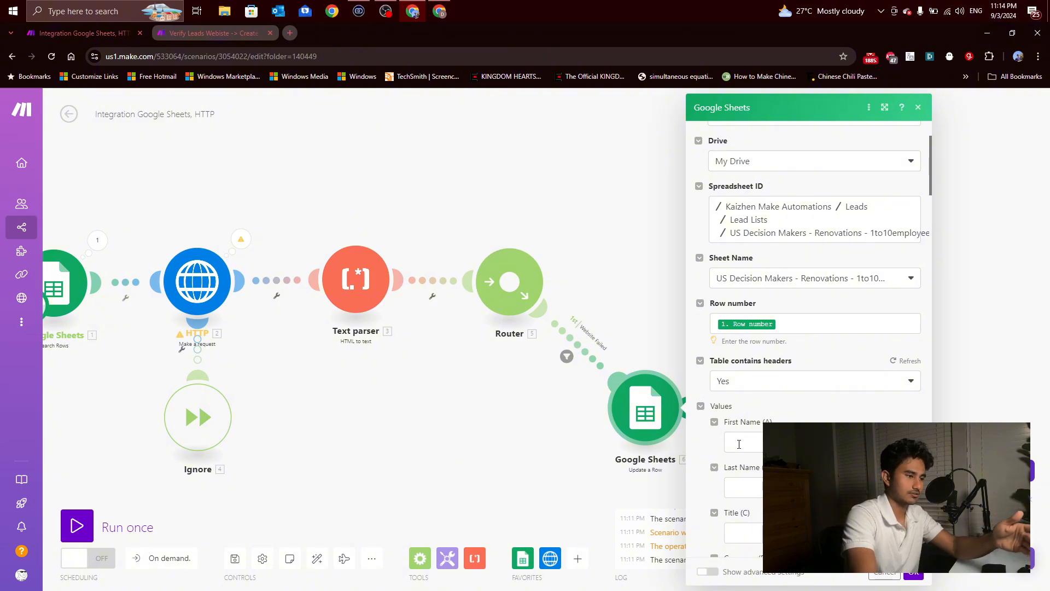
Step: Set the Yes or No (H) column to Invalid Website, save the Update a Row module, and recheck the entry
scroll(766, 311, down, 8)
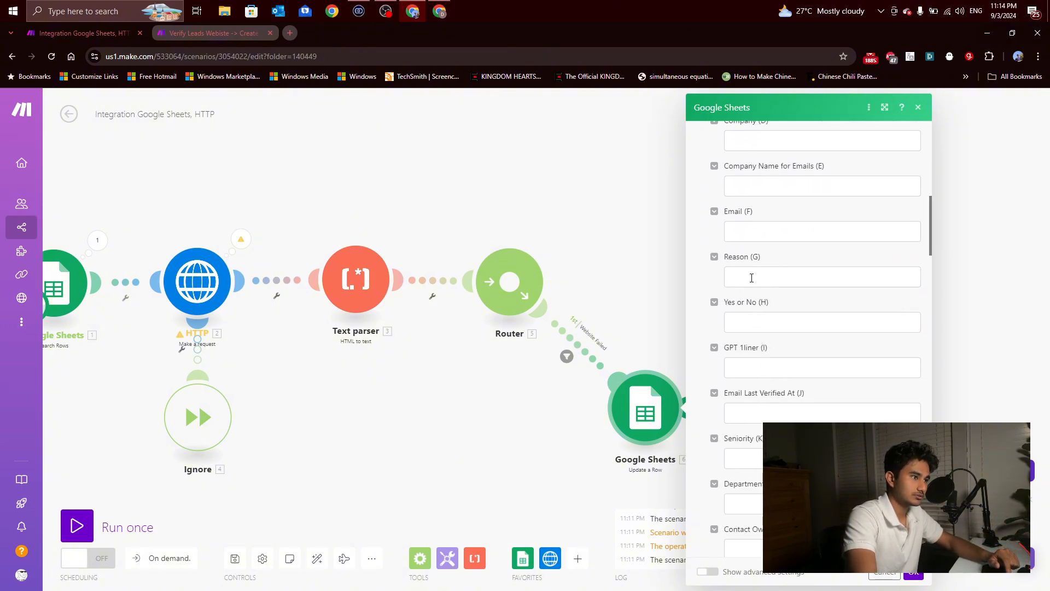
click(748, 320)
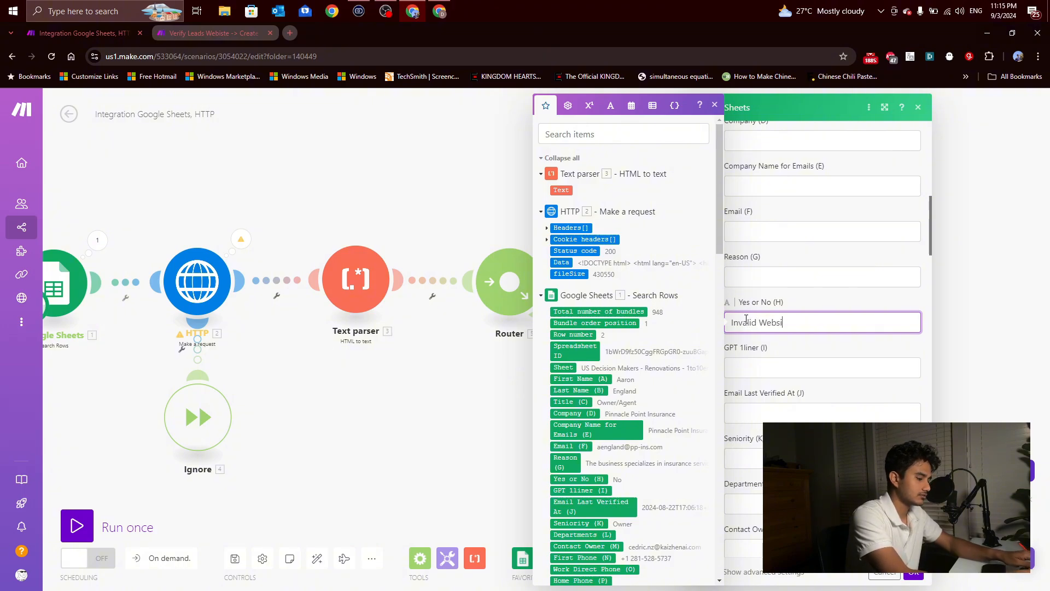
click(914, 576)
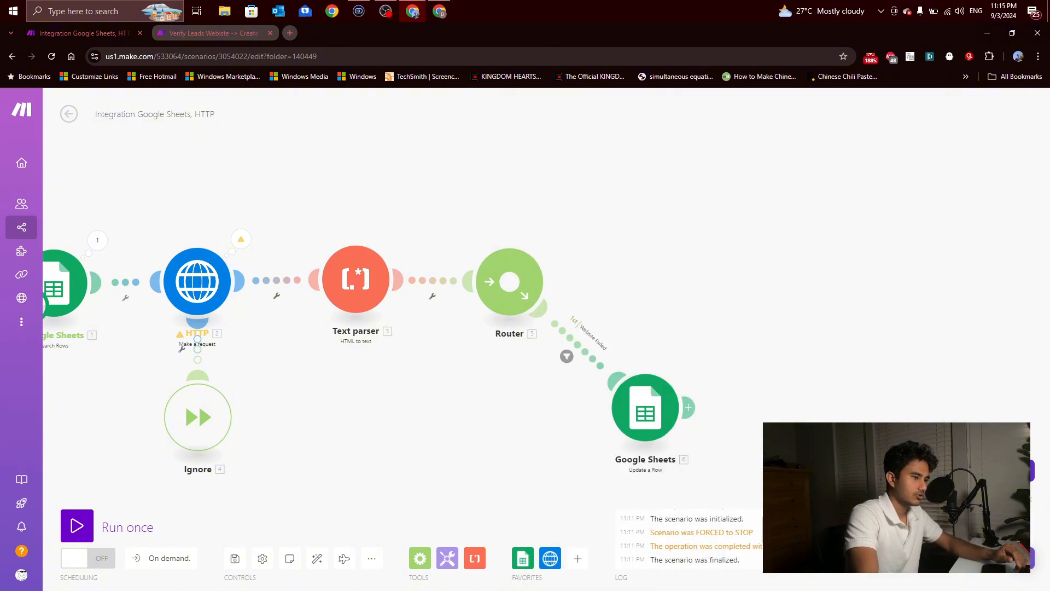
drag(768, 413, 721, 408)
click(598, 403)
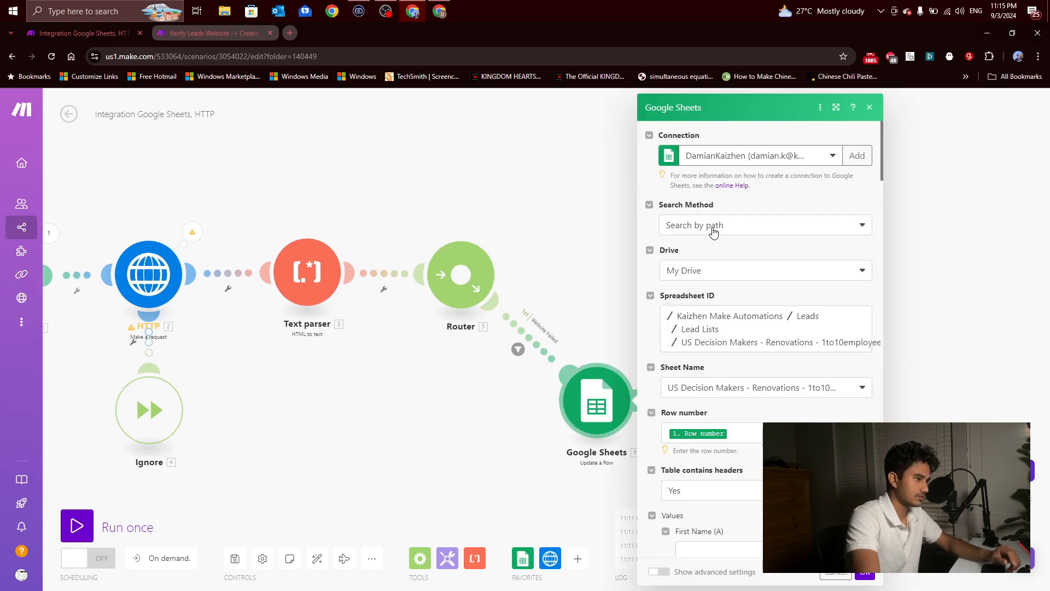
scroll(735, 440, down, 10)
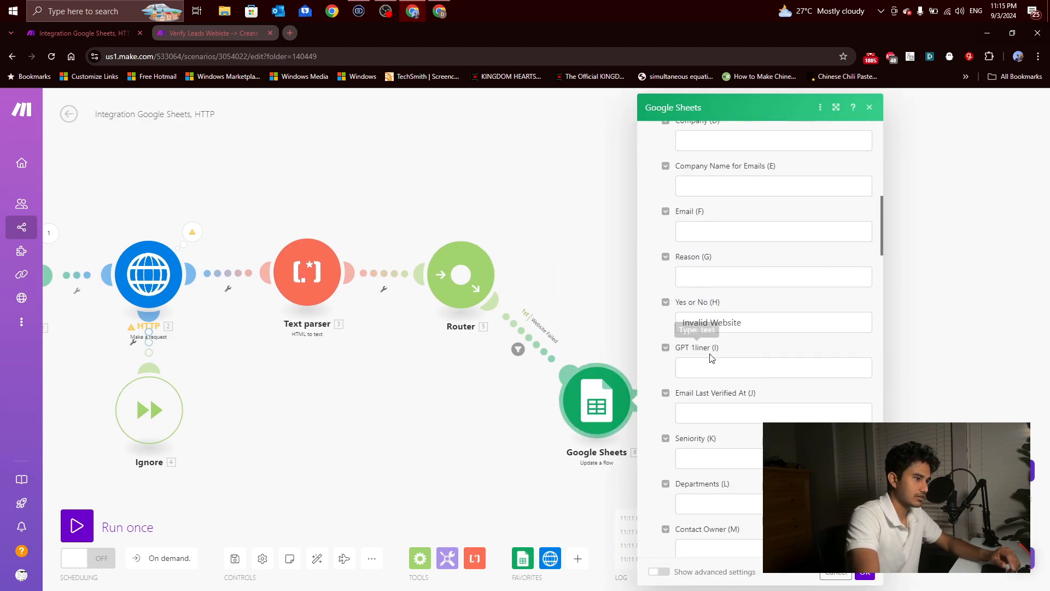
click(586, 253)
Step: Clone the Google Sheets Update a Row module and attach the copy to a second route above the first
drag(586, 253, 488, 317)
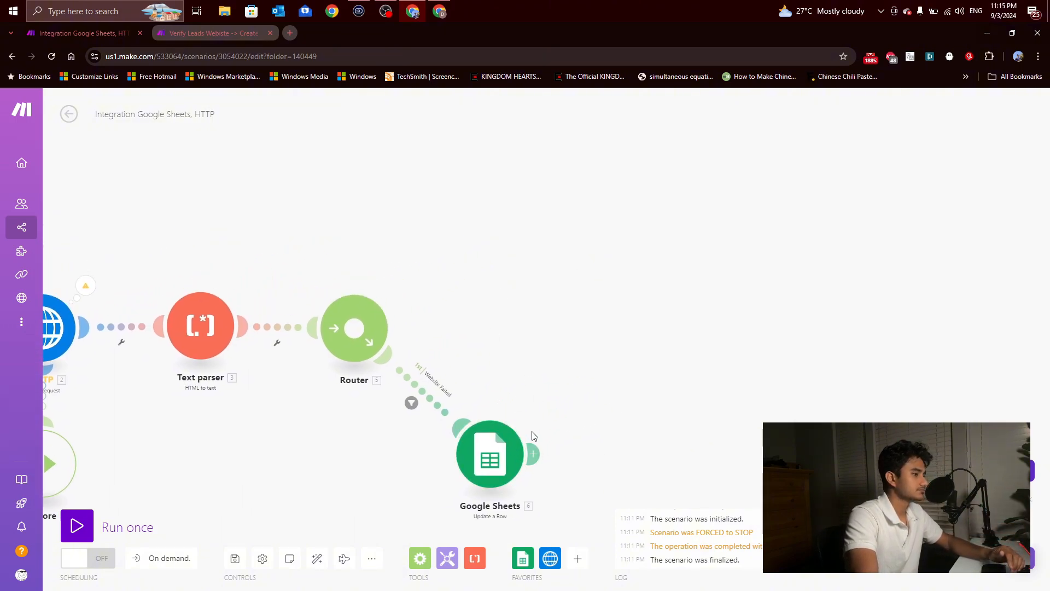
right_click(497, 434)
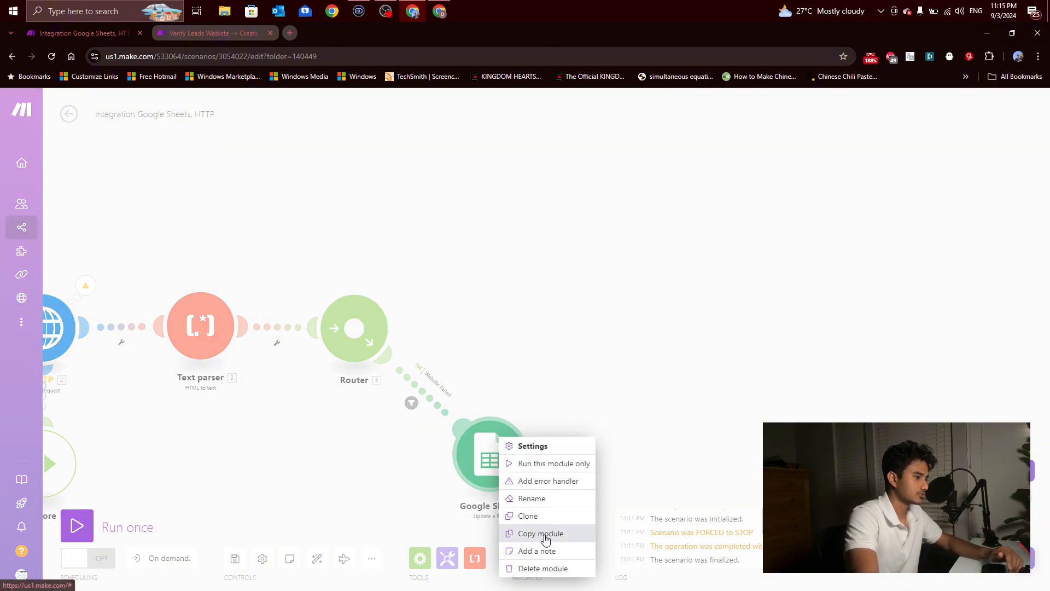
click(527, 515)
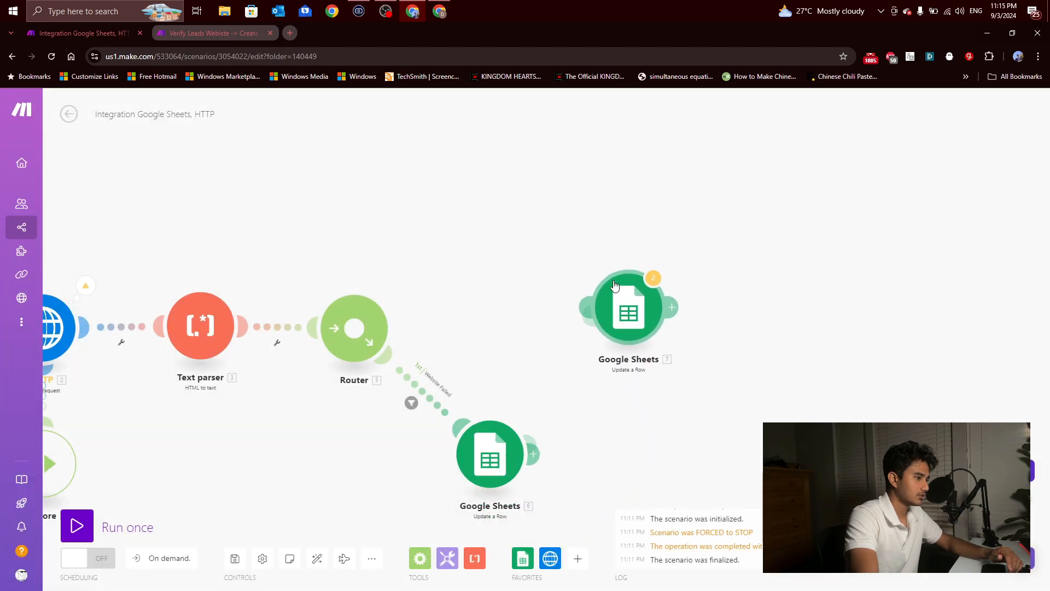
click(486, 216)
click(486, 208)
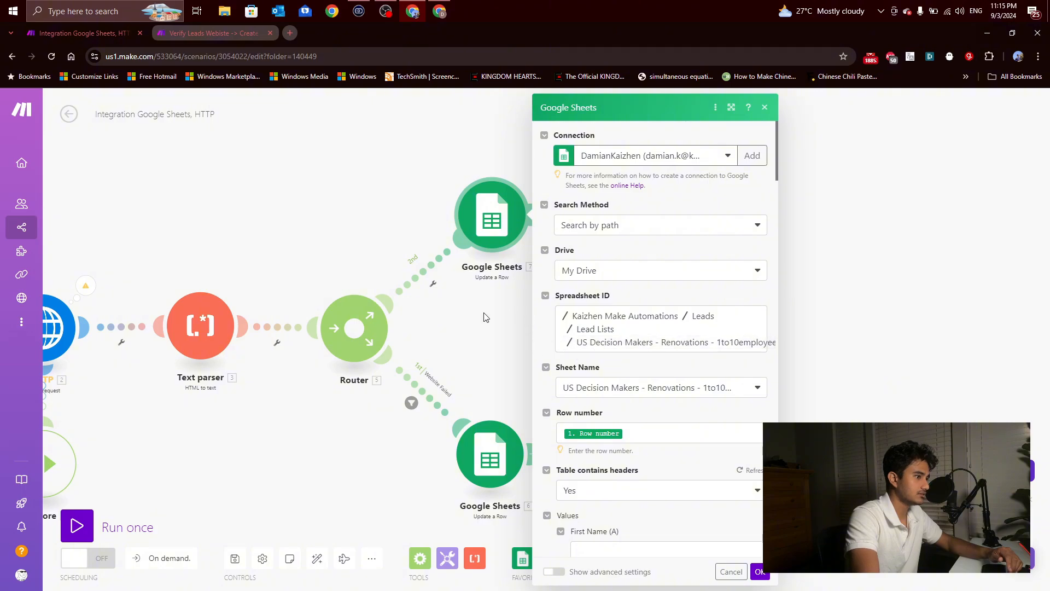
Step: Set up a filter labelled Website Works on the Router's second route, with the condition that the Text parser's Text exists
click(415, 275)
click(506, 299)
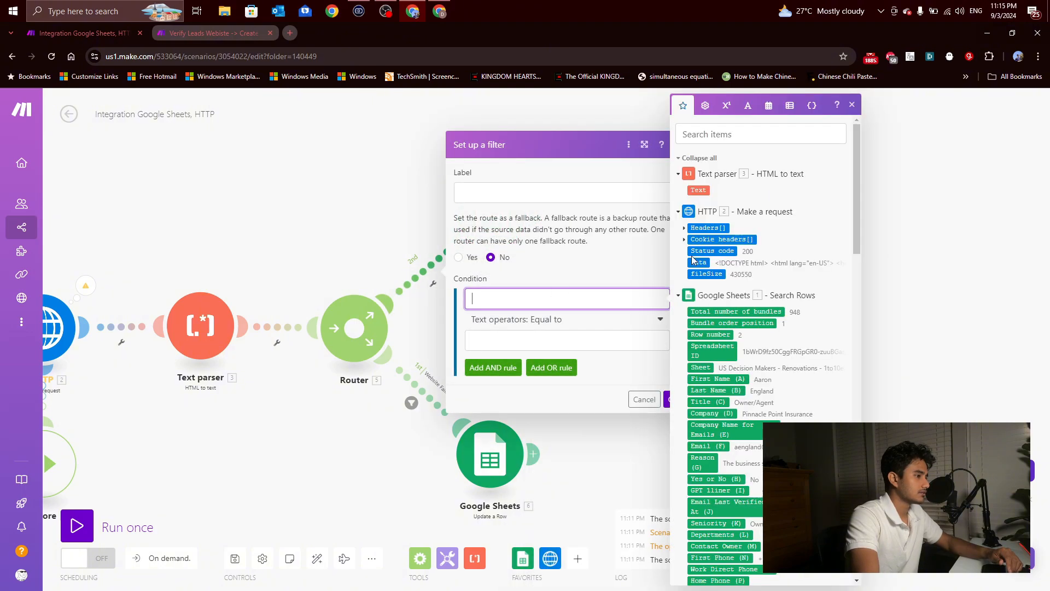
click(702, 185)
click(555, 321)
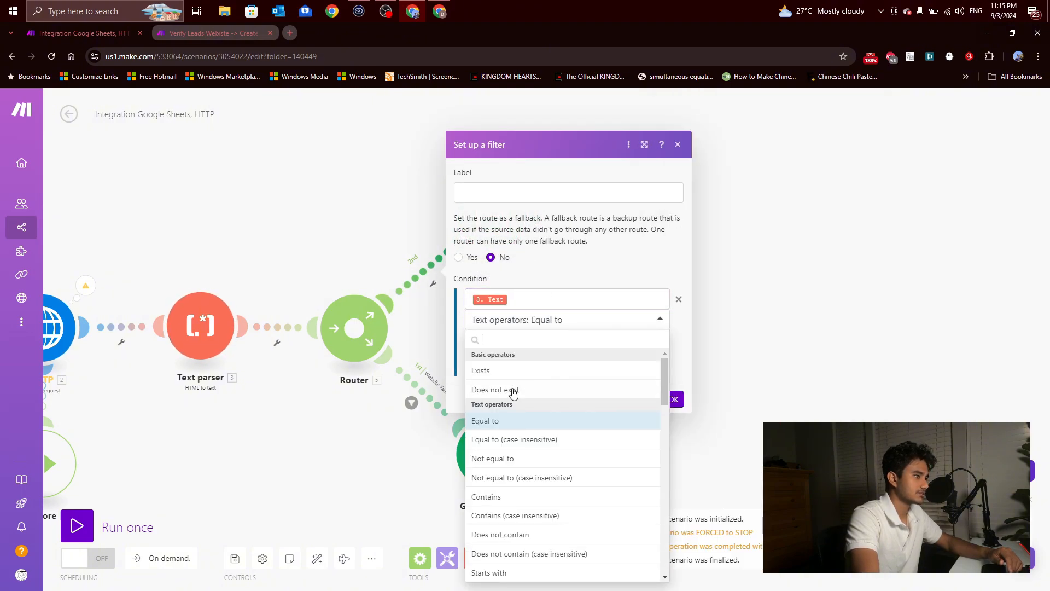
click(509, 372)
click(506, 192)
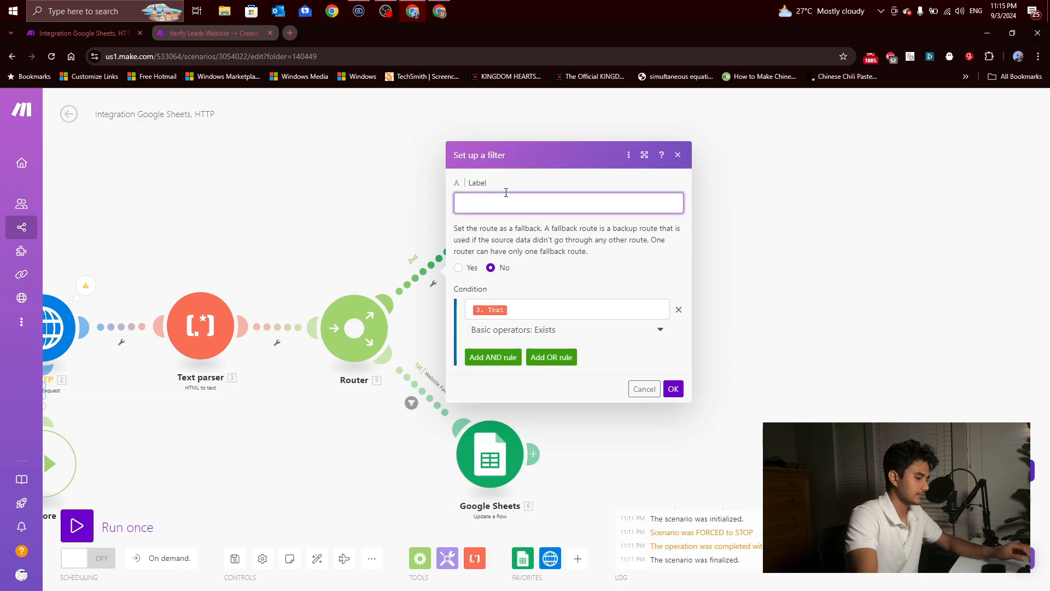
text(Webs)
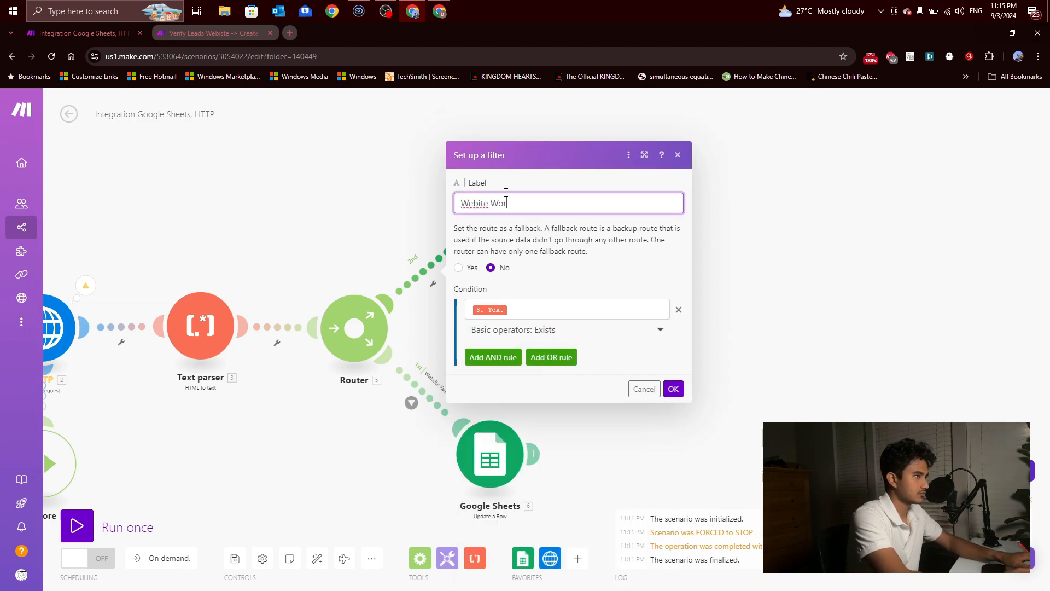
text(ite Works)
double_click(478, 203)
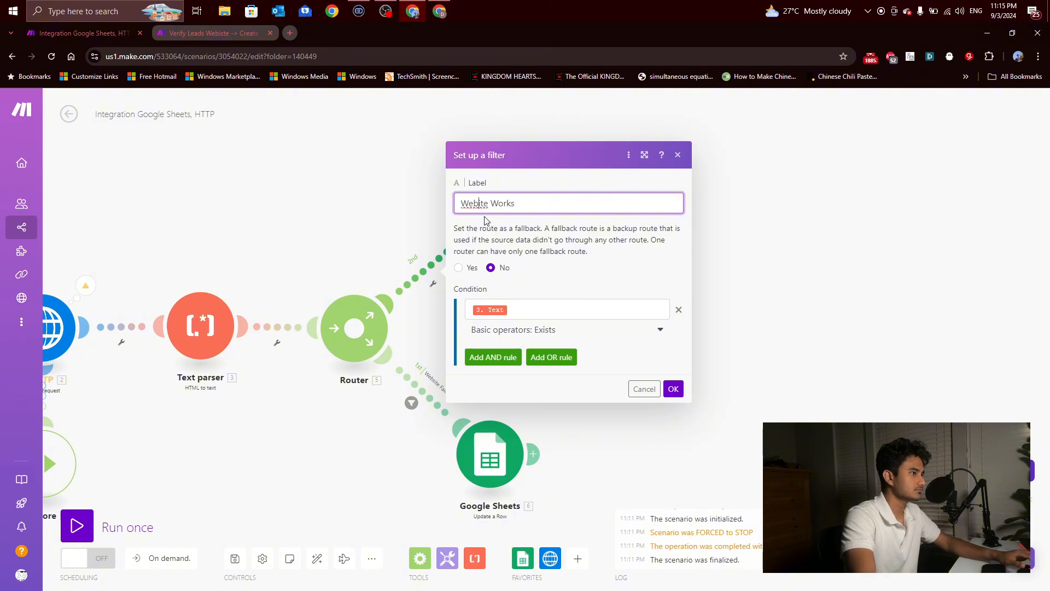
text(Website)
click(673, 388)
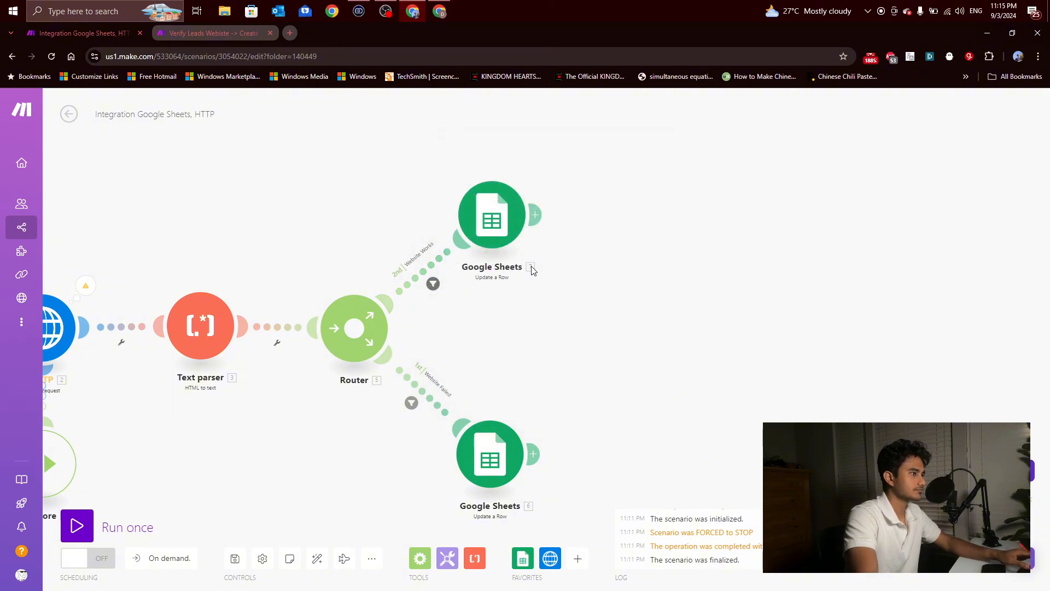
Step: Review the row mapping and column fields of the cloned Update a Row module on the Website Works route
click(479, 217)
scroll(629, 294, down, 7)
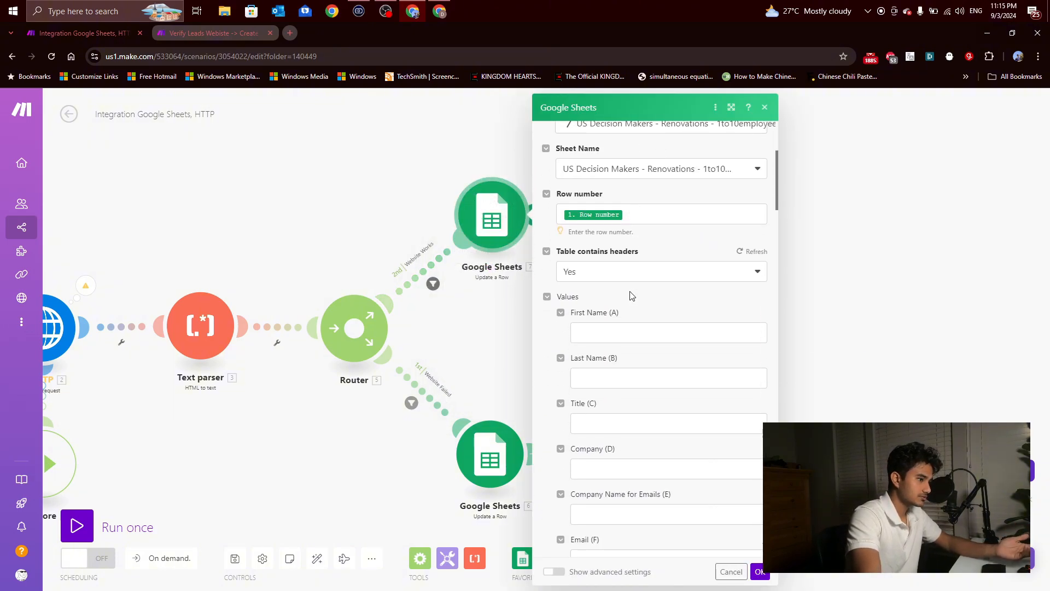
click(516, 327)
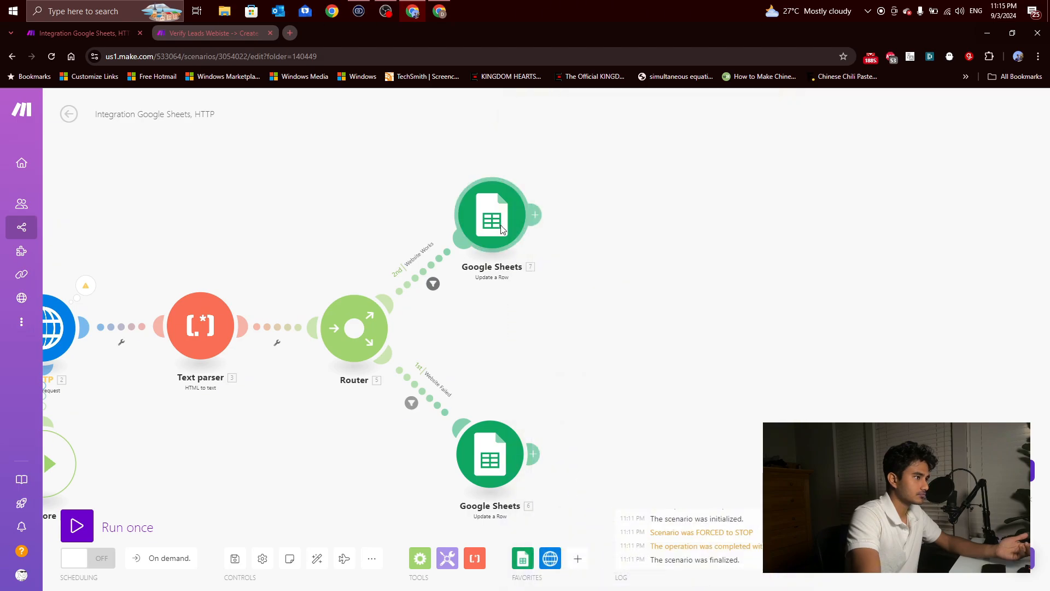
Step: Add an OpenAI Create a Completion (Prompt) module to the canvas
click(578, 558)
click(621, 405)
click(709, 429)
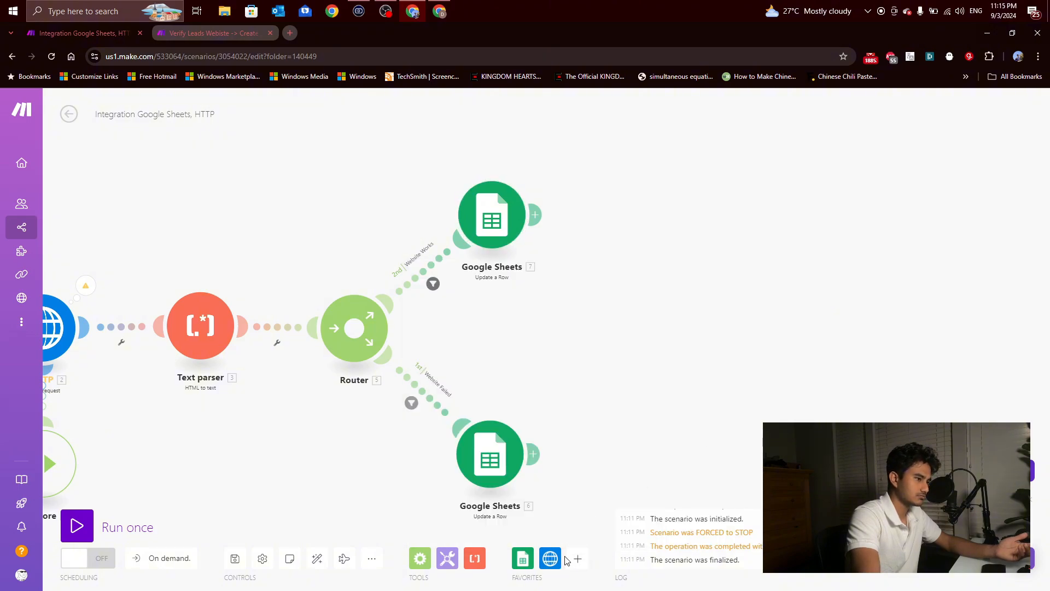
click(578, 558)
click(627, 429)
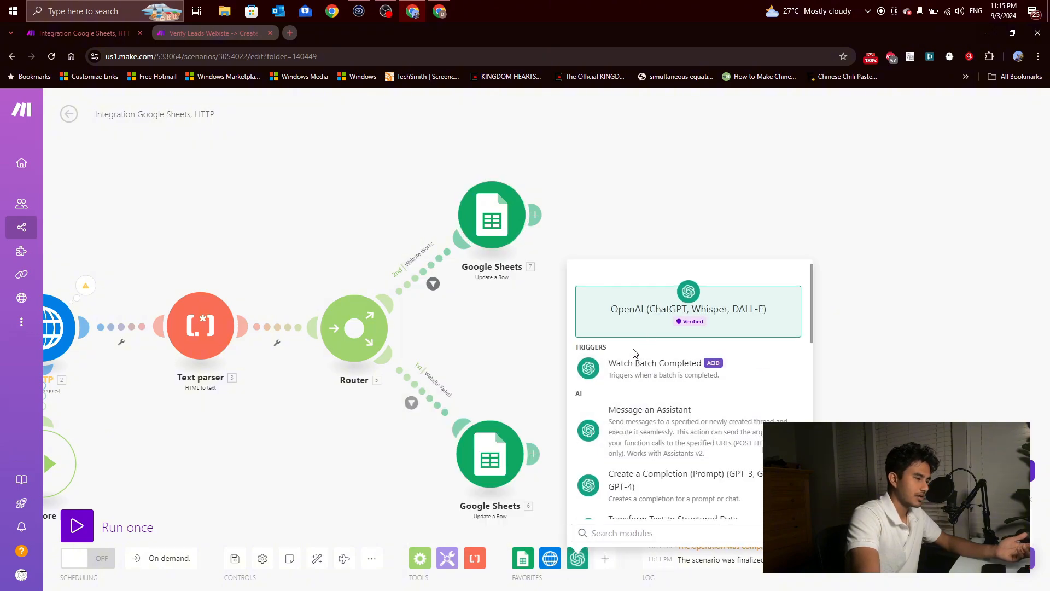
scroll(638, 361, down, 3)
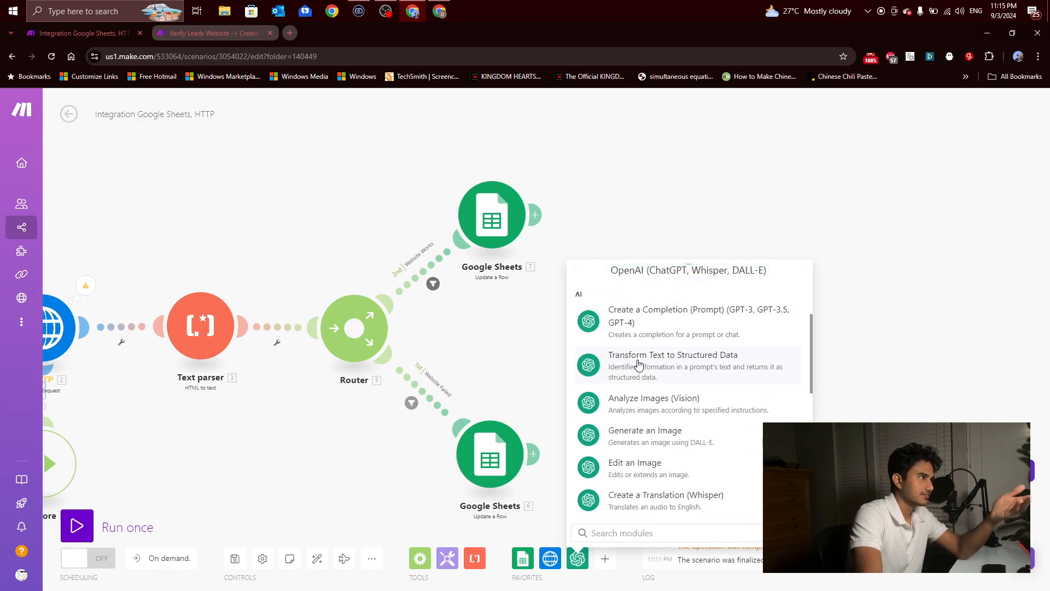
scroll(640, 366, up, 1)
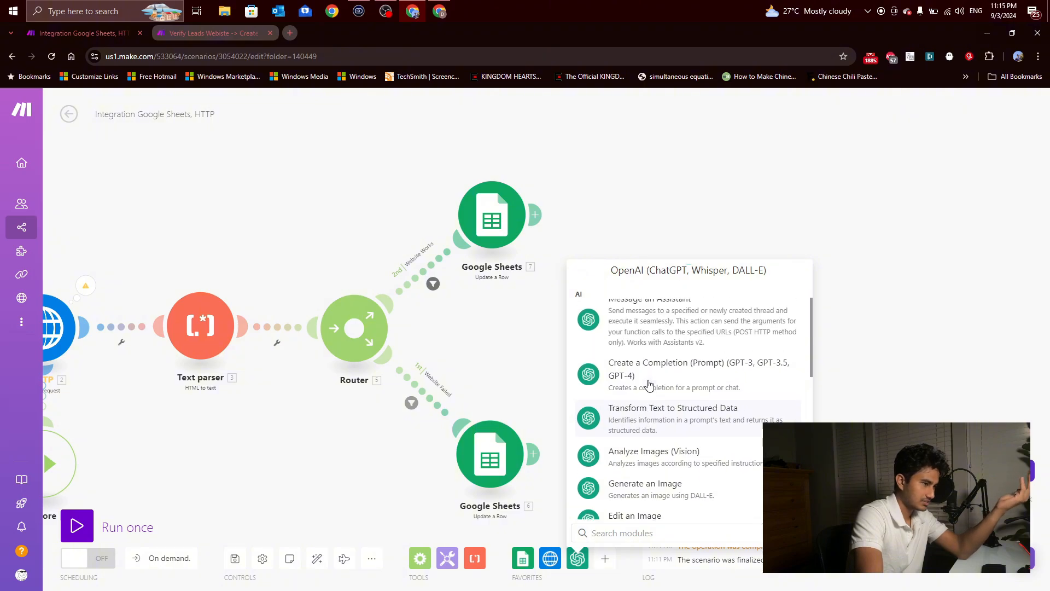
click(656, 380)
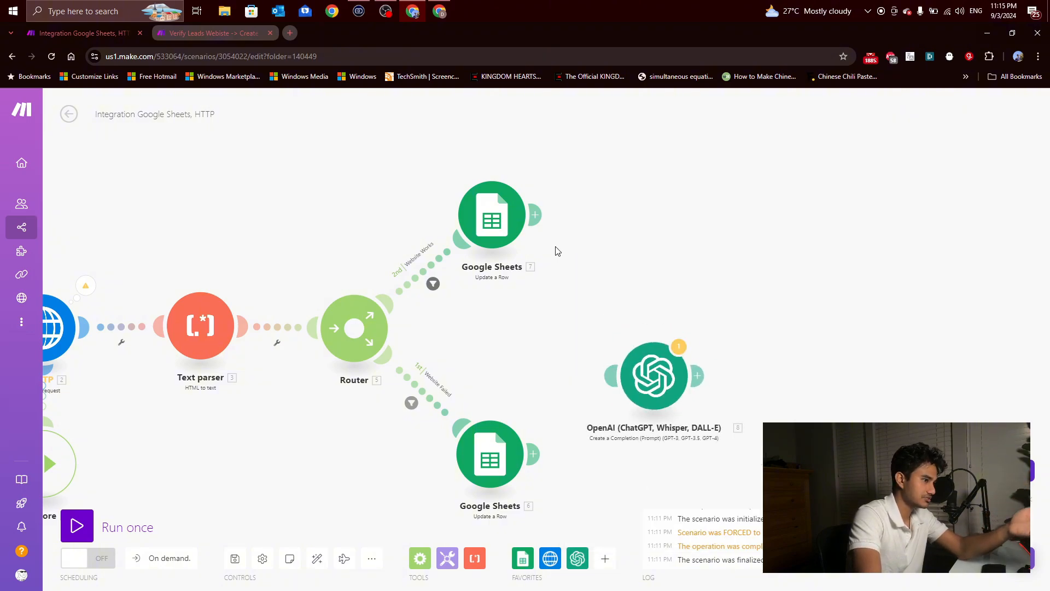
Step: Unlink the upper Google Sheets module from the Router and place the OpenAI module between them
drag(496, 227, 622, 209)
click(507, 253)
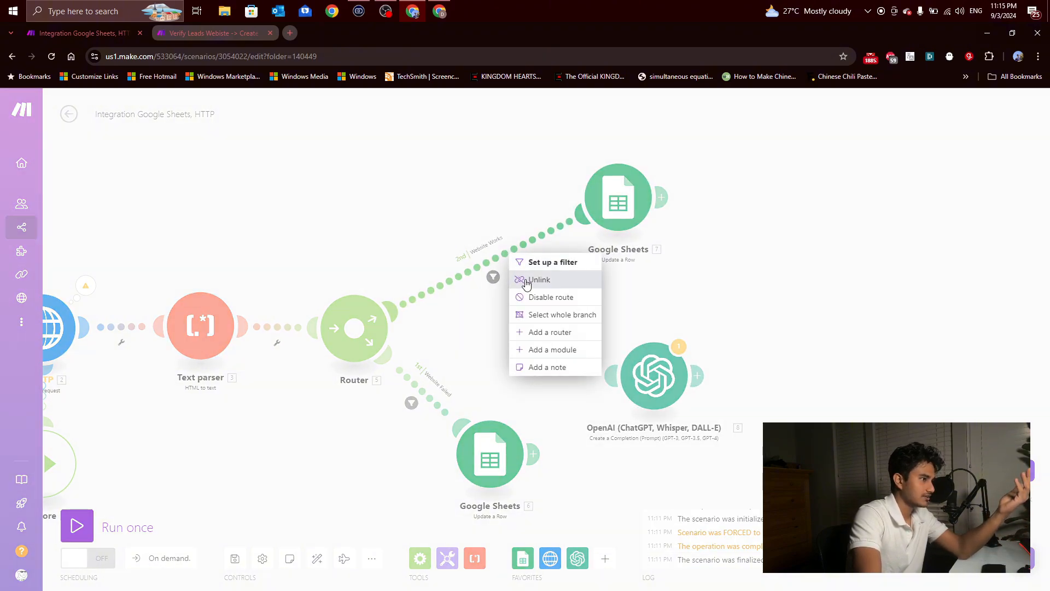
click(526, 283)
drag(643, 370, 461, 228)
drag(606, 204, 631, 230)
Step: Remove the condition and the Website Works label from the filter between the OpenAI and Google Sheets modules
click(559, 245)
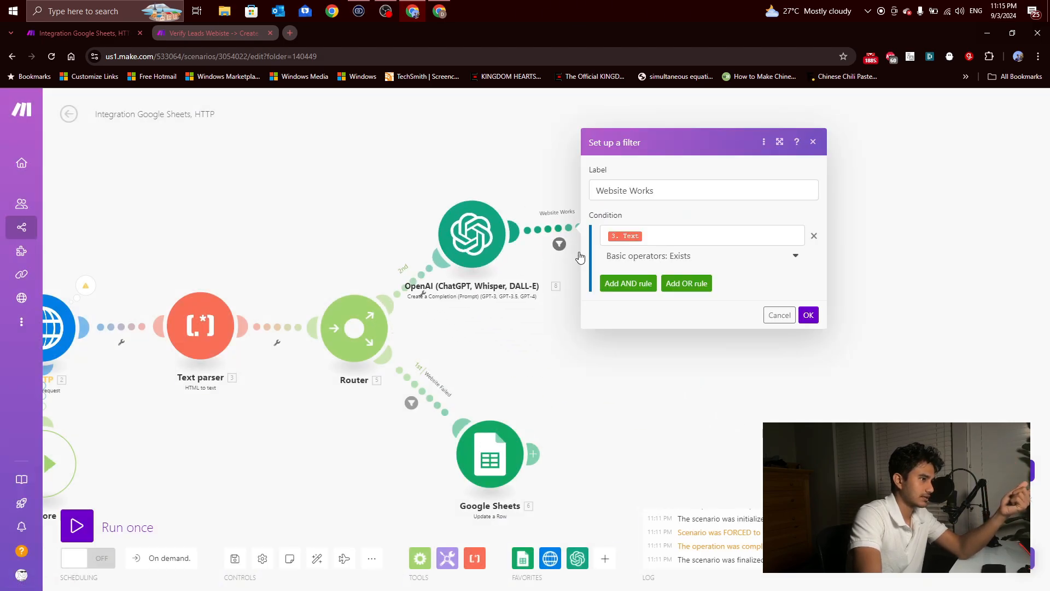
click(814, 239)
triple_click(649, 216)
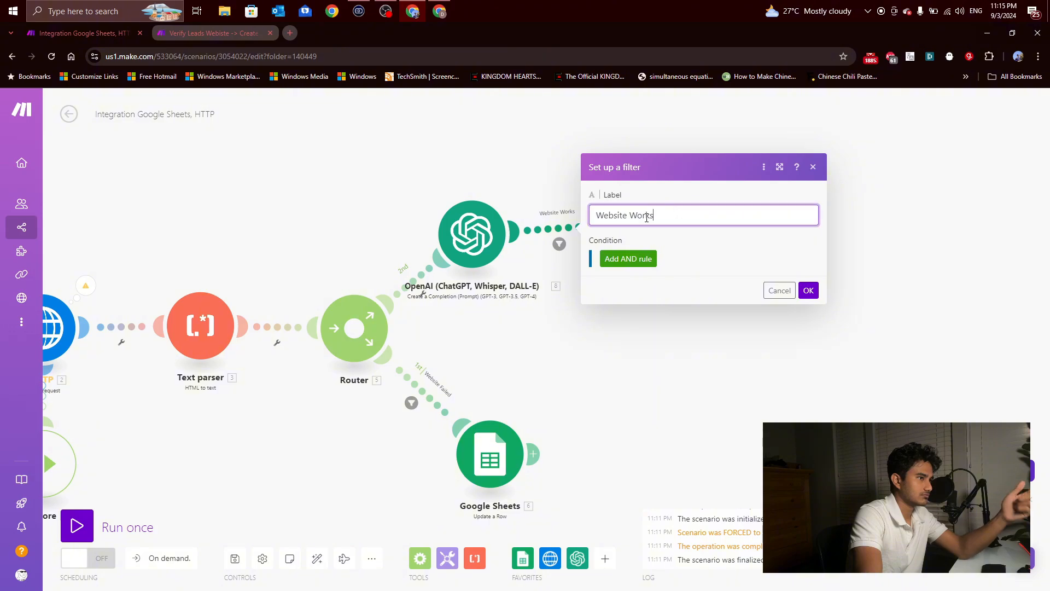
key(BackSpace)
click(809, 290)
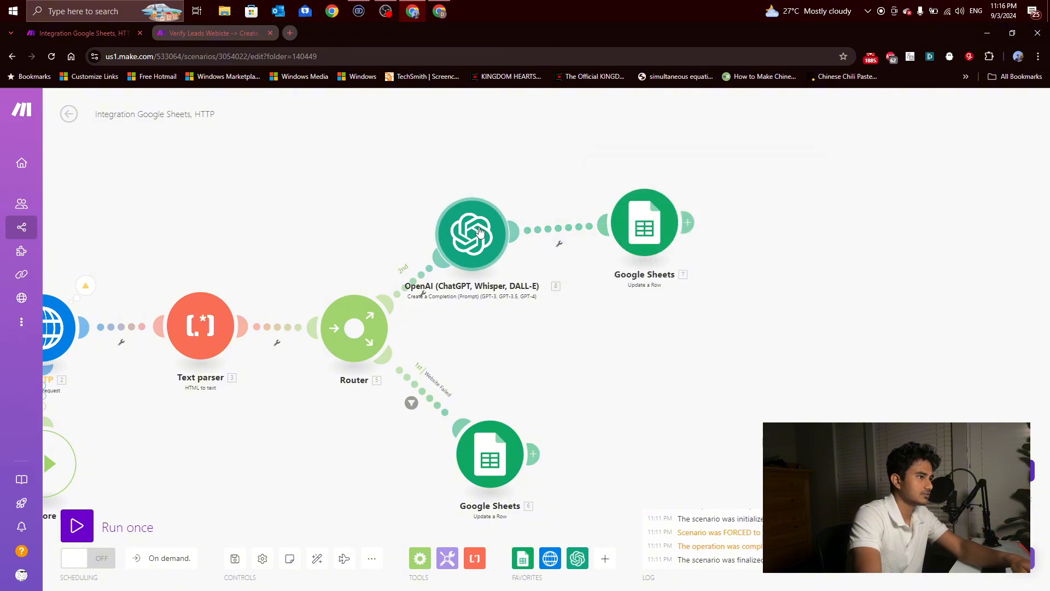
Step: Move the OpenAI and upper Google Sheets modules farther from the Router to make room on the second route
drag(471, 234, 530, 208)
drag(643, 221, 734, 218)
drag(530, 208, 601, 195)
click(450, 275)
click(820, 371)
drag(713, 216, 816, 193)
drag(601, 194, 661, 188)
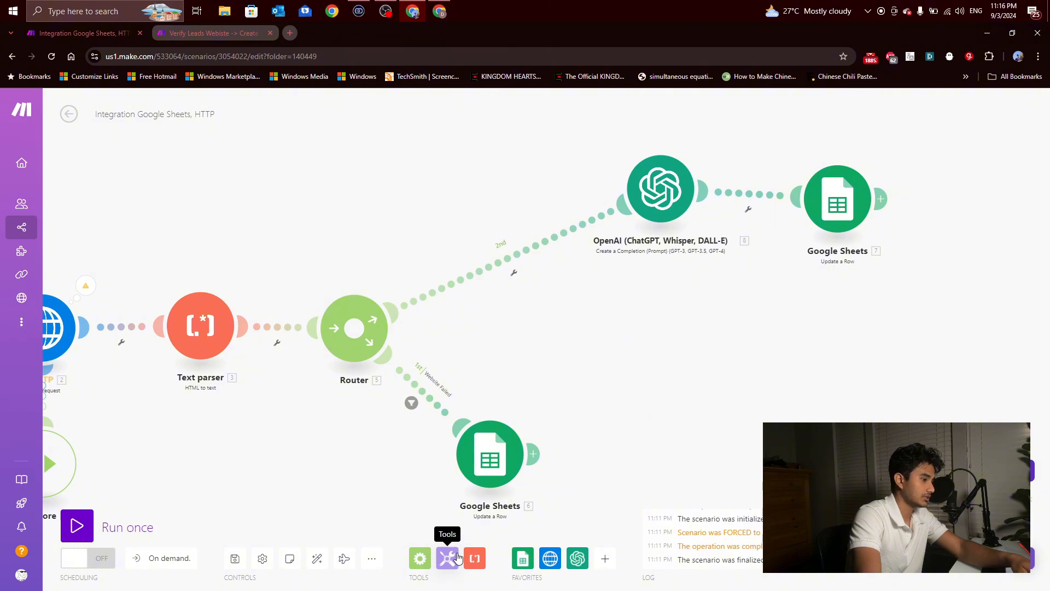
Step: Add a Tools Set variable module between the Router and the OpenAI module
click(457, 558)
scroll(508, 454, down, 3)
click(510, 391)
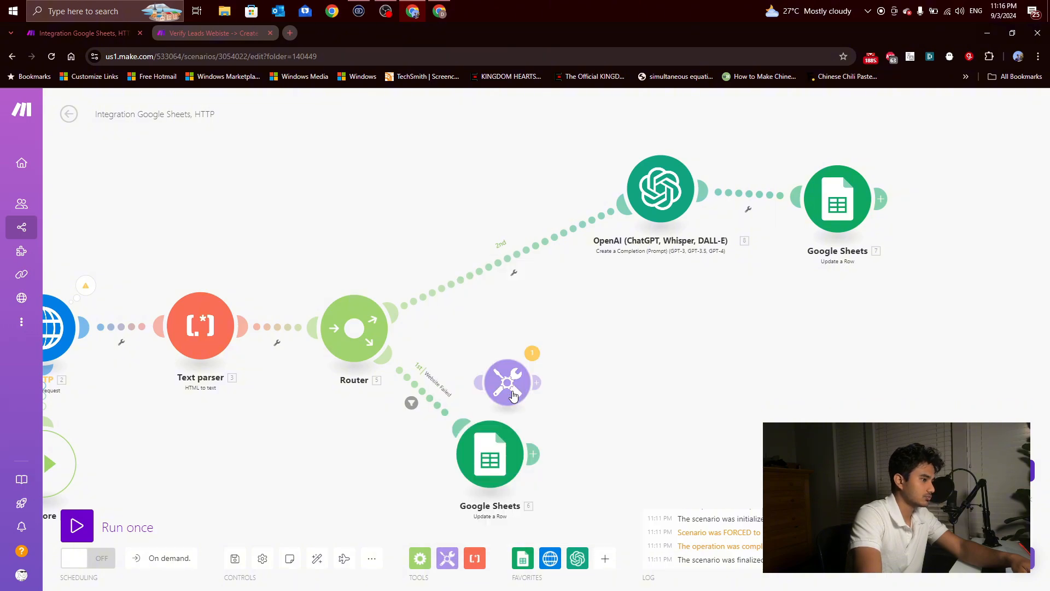
drag(513, 394, 494, 195)
drag(660, 196, 669, 209)
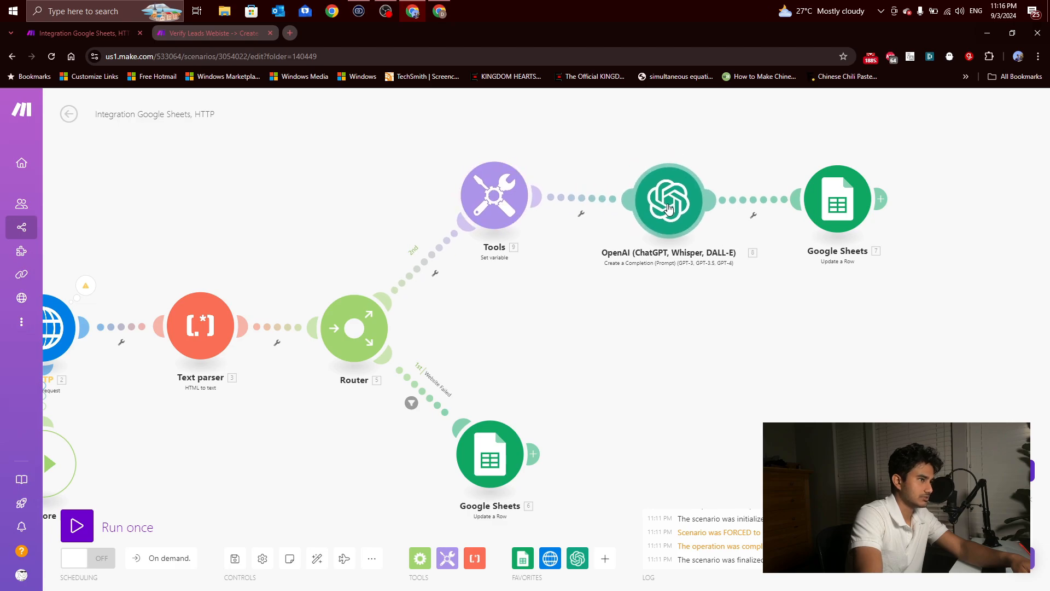
Step: Set up a filter labelled Website Works between the Router and the Tools module, with the condition that the Text parser's Text exists
click(418, 274)
click(527, 185)
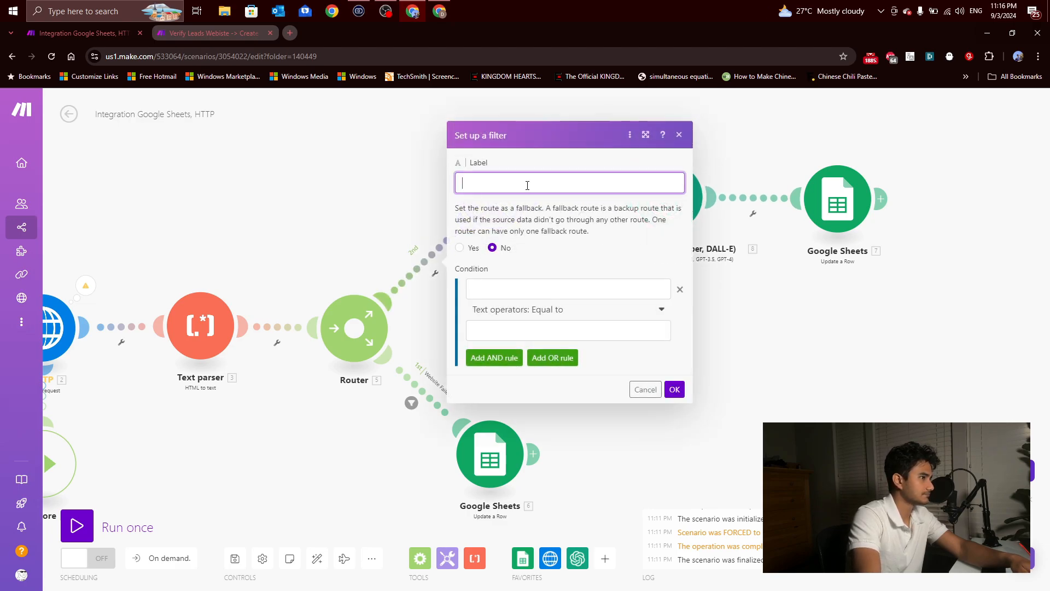
text(Website Works)
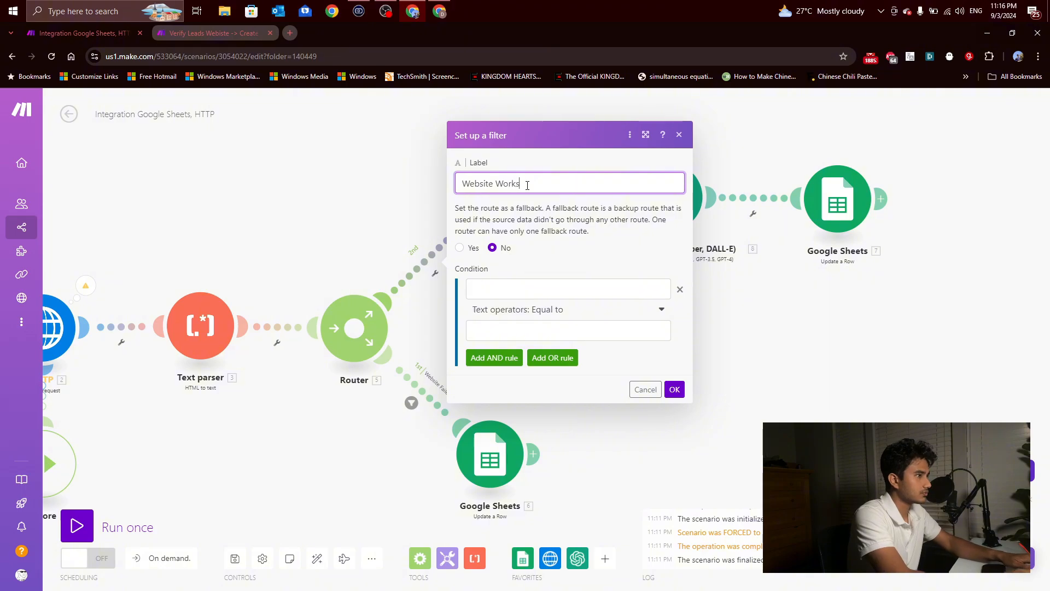
click(568, 288)
click(703, 190)
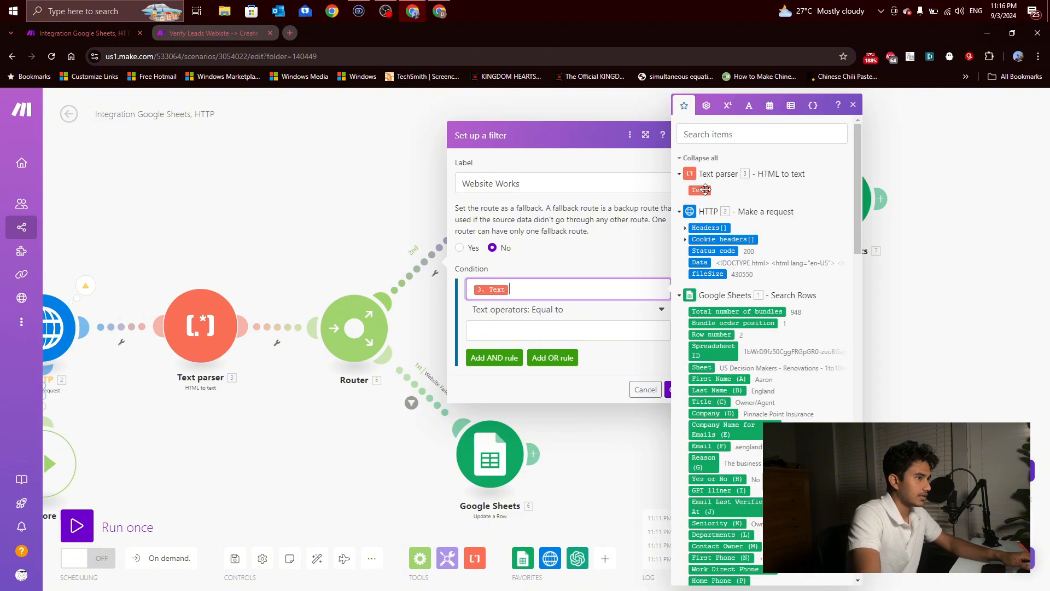
click(591, 310)
click(493, 359)
click(675, 370)
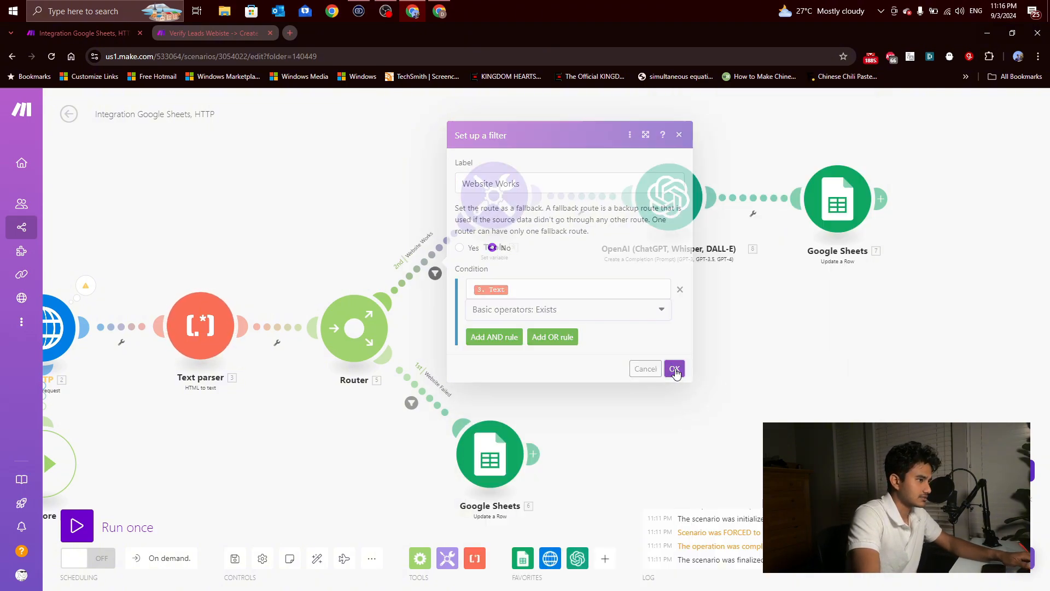
Step: Copy the Remove Spaces variable's value formula from the Clean Website Text module in the Verify Leads Website scenario
click(495, 198)
click(392, 151)
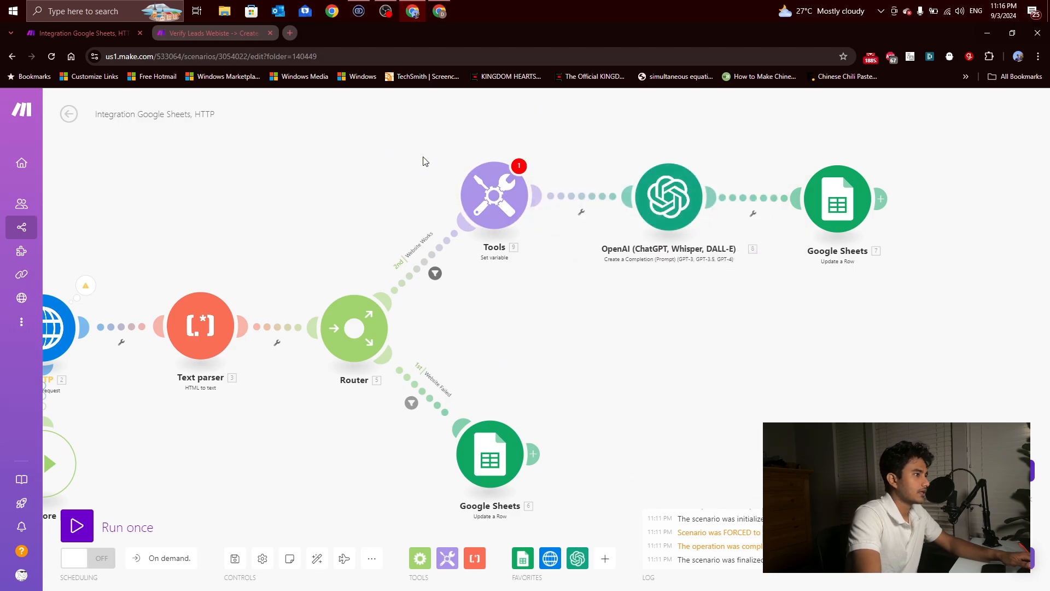
click(256, 35)
click(362, 164)
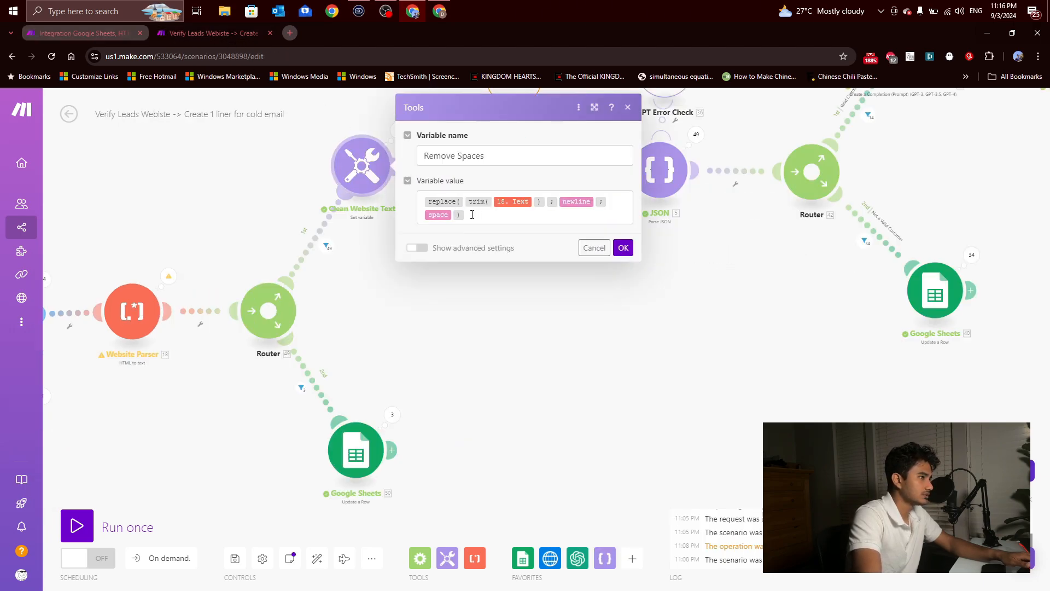
triple_click(472, 215)
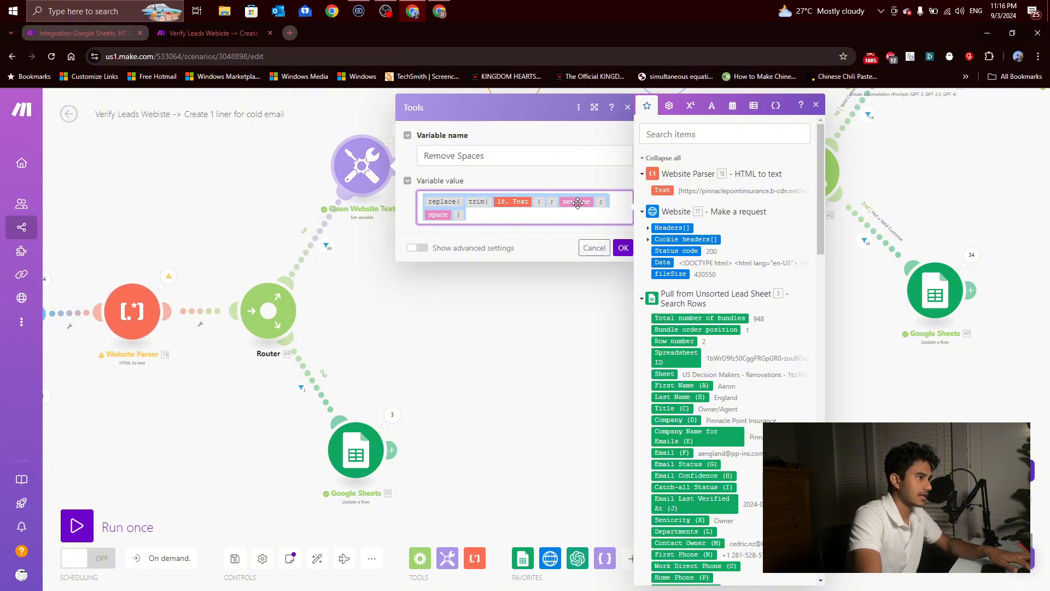
Step: Back in the new scenario, set the Tools variable's value to replace(trim(3. Text); newline; space), using the Text parser's Text, and start its name
click(109, 33)
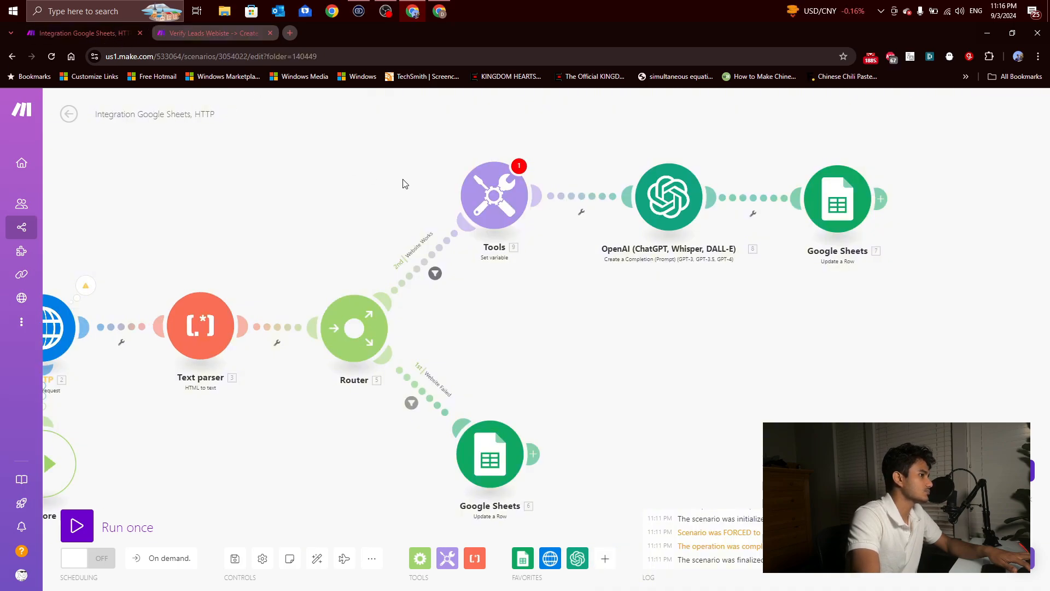
click(494, 195)
click(568, 229)
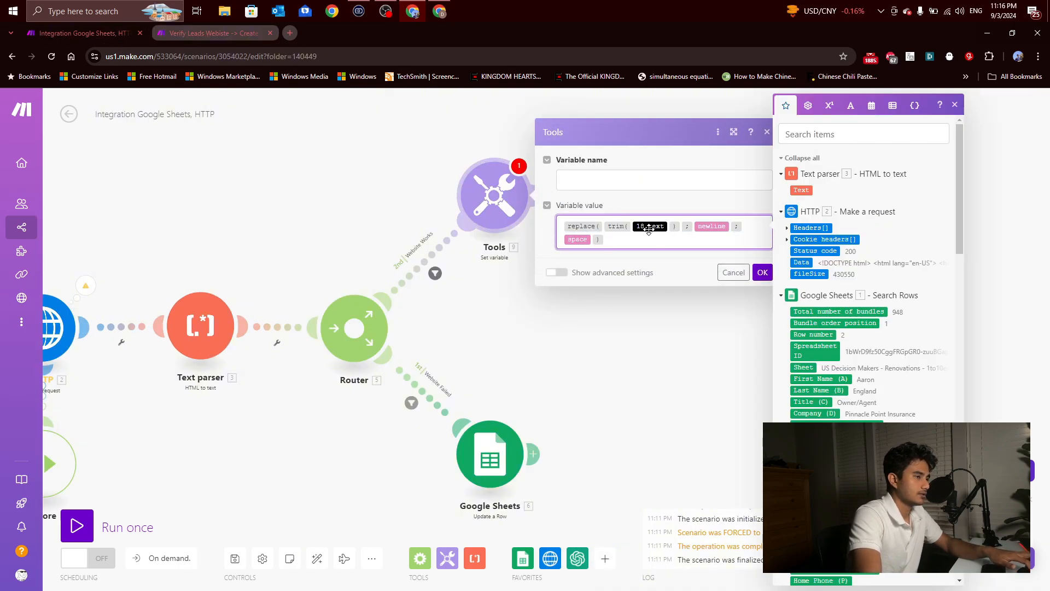
click(669, 221)
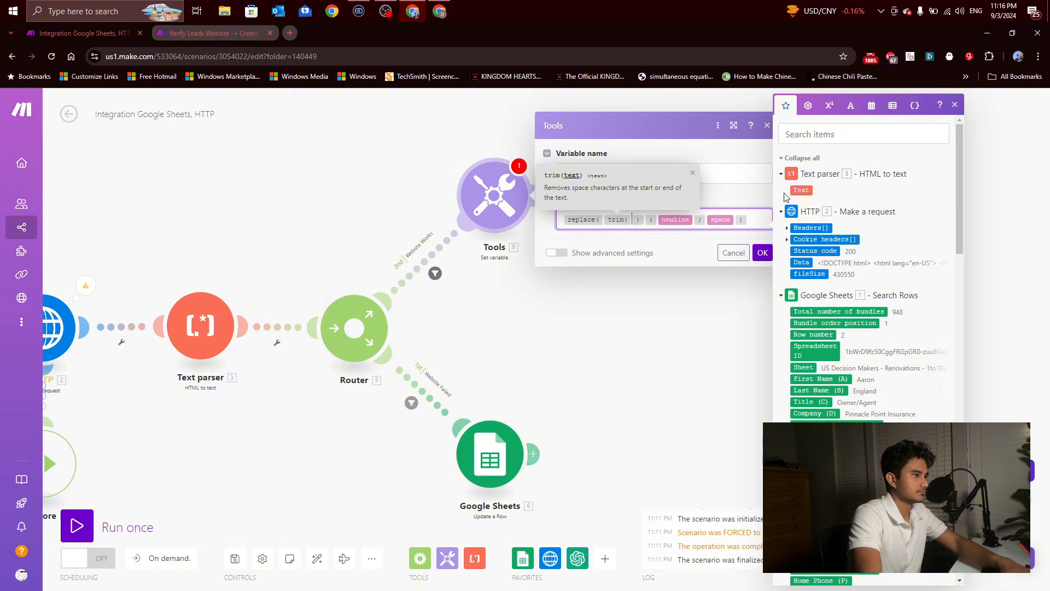
click(800, 189)
click(763, 268)
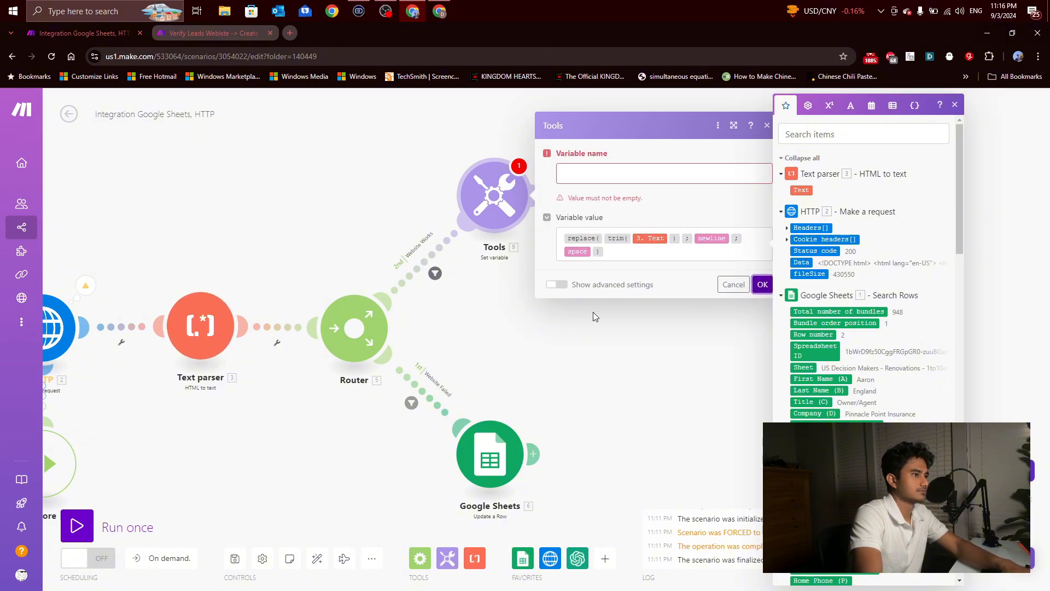
click(596, 172)
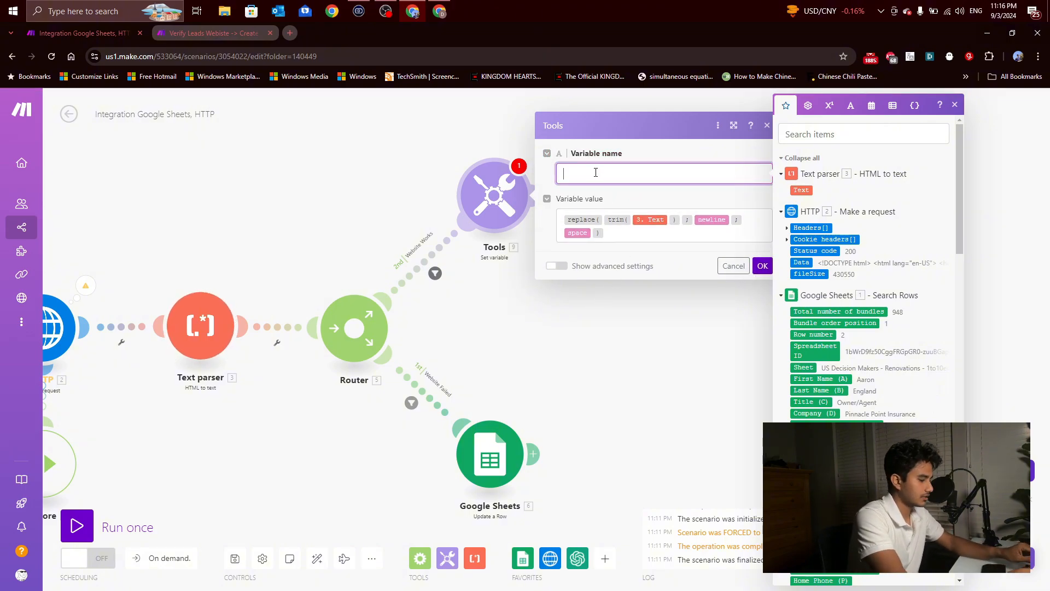
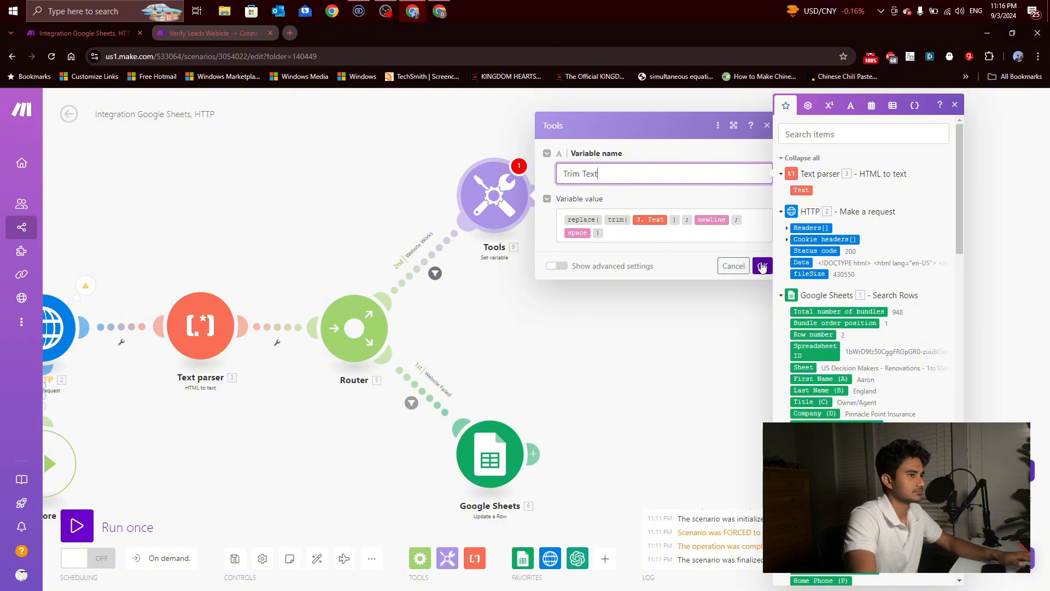
Step: Name the Set variable's variable Trim Text, save the module's settings, and rename the Tools module Trim Text
click(762, 267)
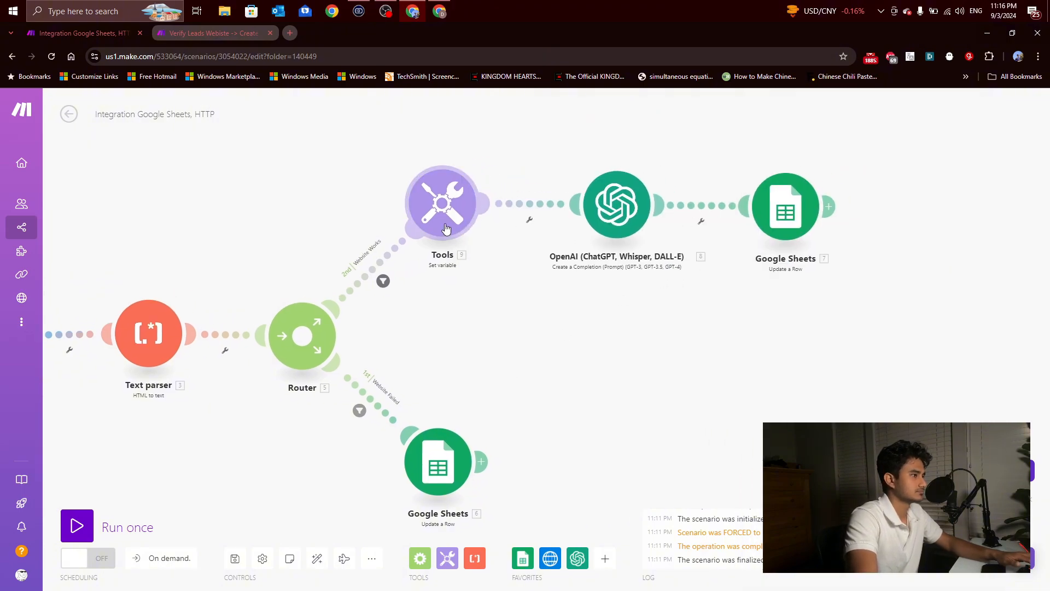
right_click(447, 228)
click(484, 289)
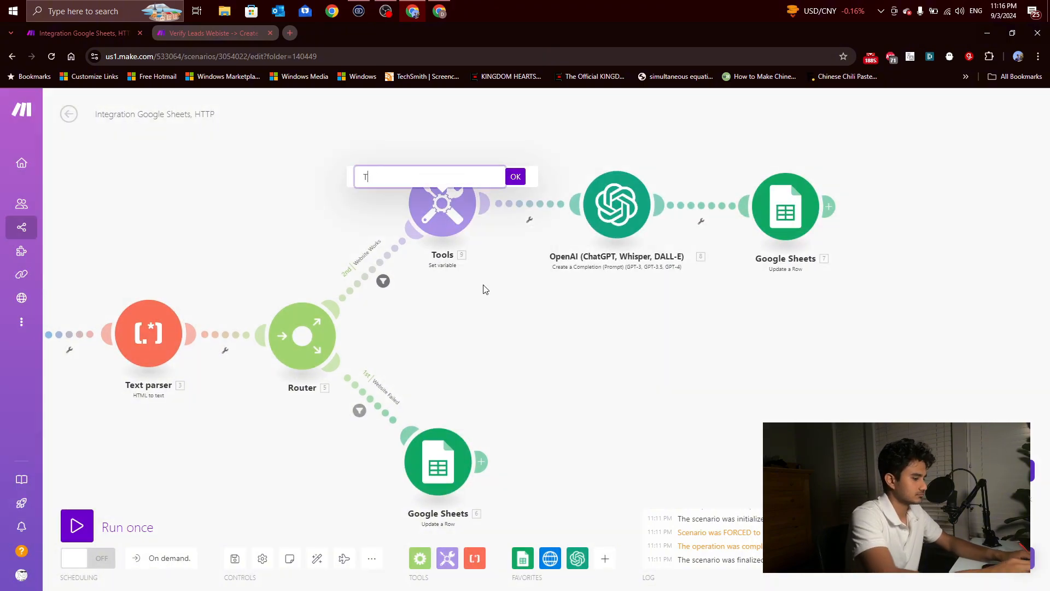
key(Return)
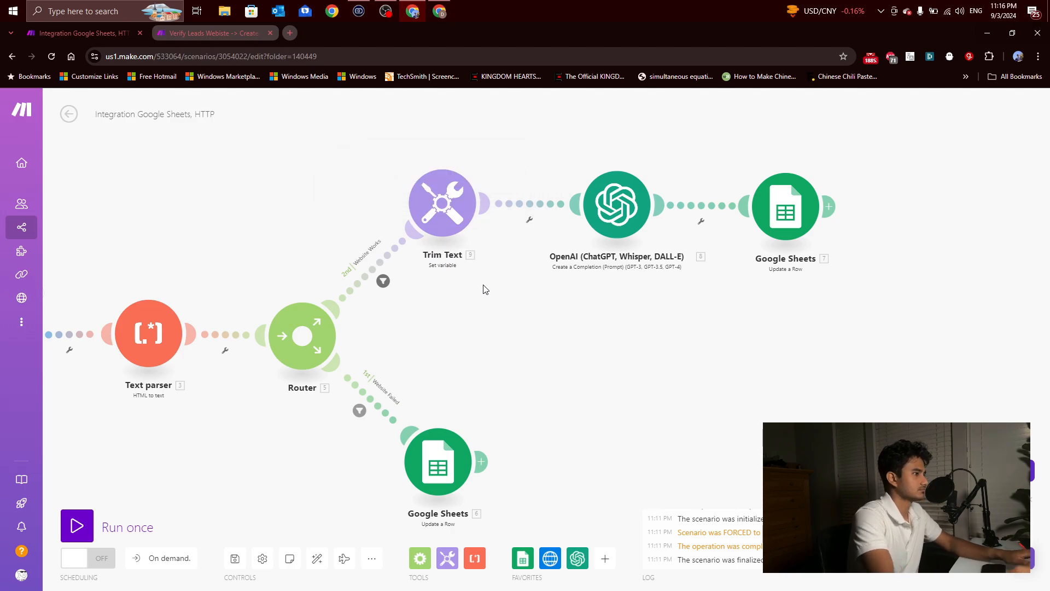
Step: In the Verify Leads Website scenario, replace the OpenAI module's Message 5 content with Clean Website Text's Remove Spaces variable and save the settings
click(600, 213)
click(603, 356)
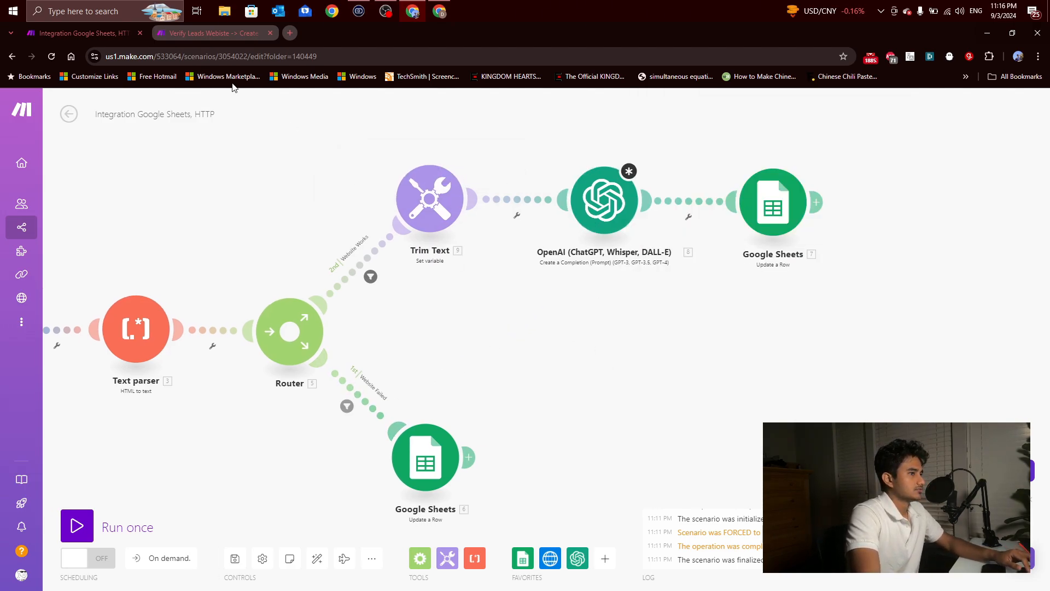
click(225, 34)
click(533, 386)
click(522, 181)
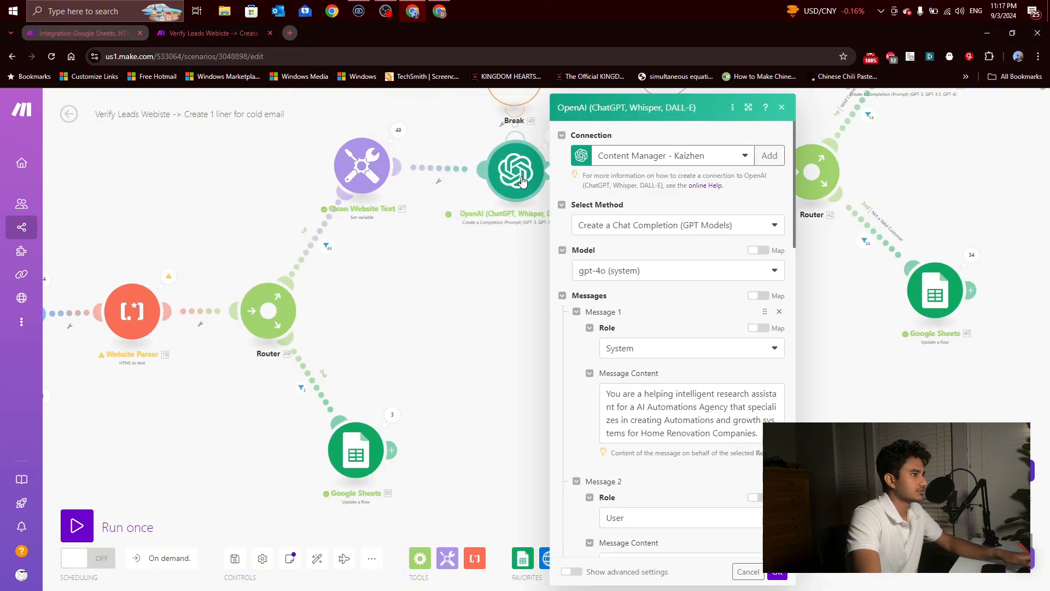
scroll(647, 307, down, 15)
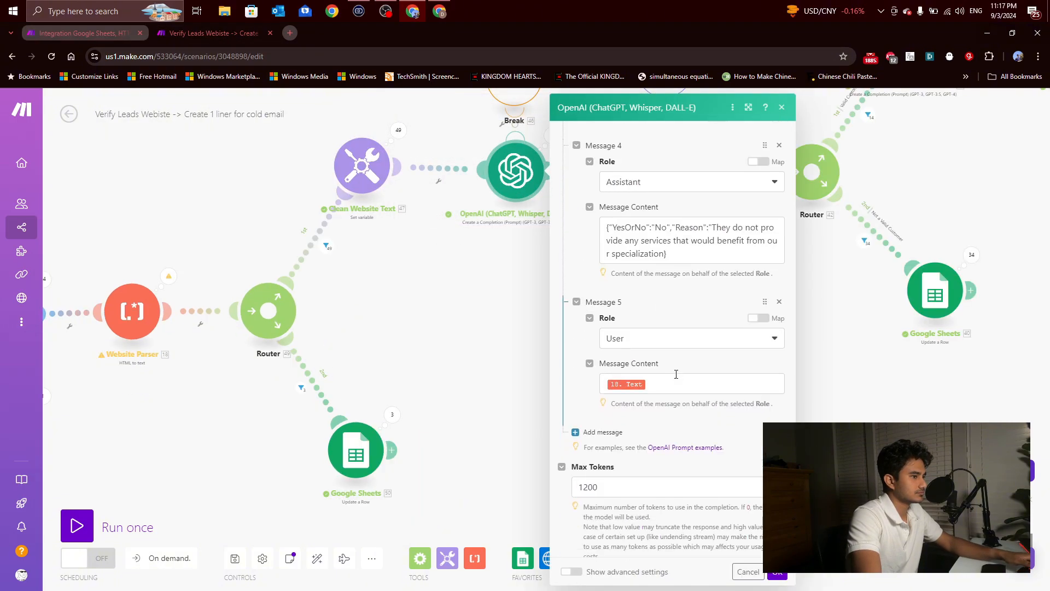
click(677, 366)
key(BackSpace)
click(813, 198)
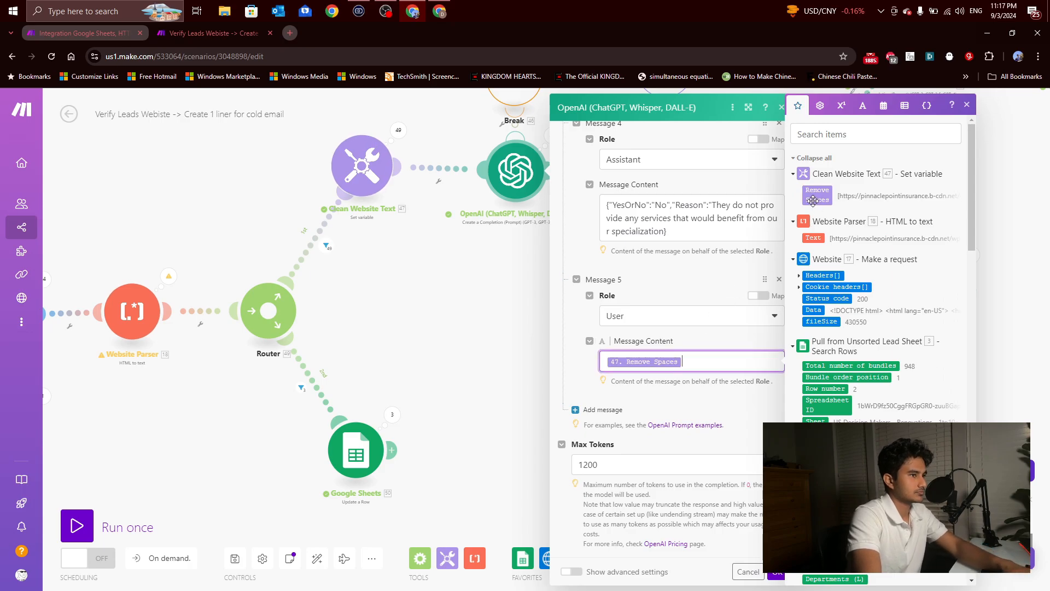
click(777, 573)
Step: Following the reference OpenAI module's settings, set the new scenario's OpenAI module to Create a Chat Completion (GPT Models) with the GPT-4o model
scroll(596, 420, up, 2)
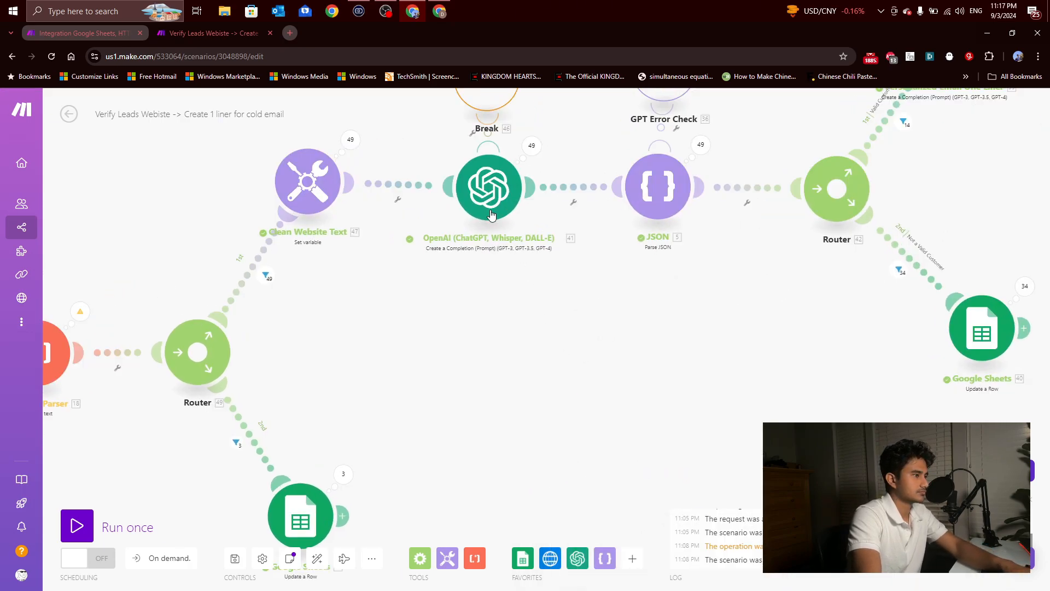
drag(549, 306, 468, 392)
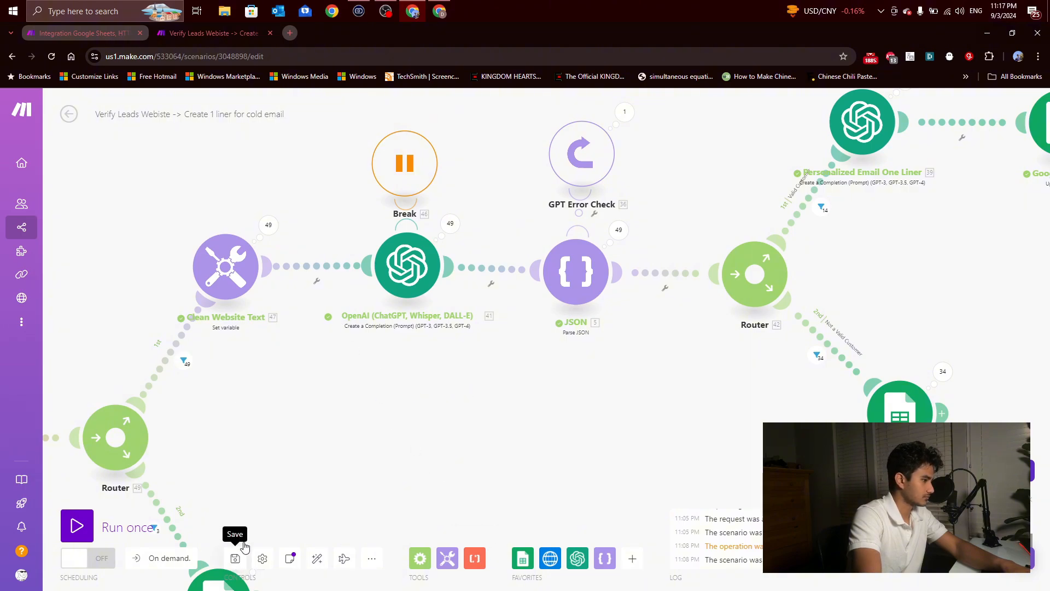
click(408, 265)
scroll(547, 229, down, 1)
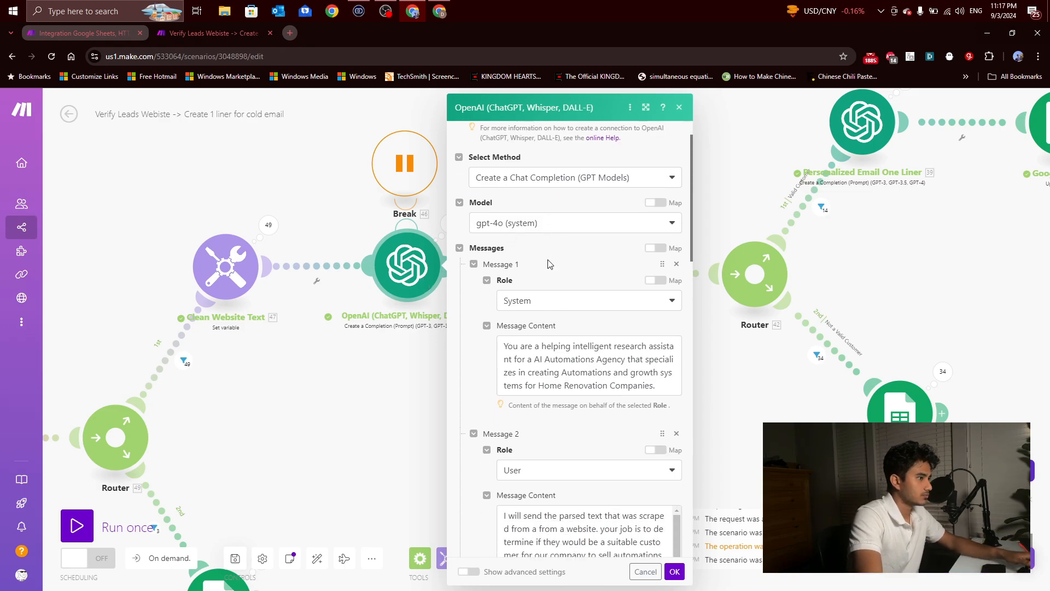
click(75, 31)
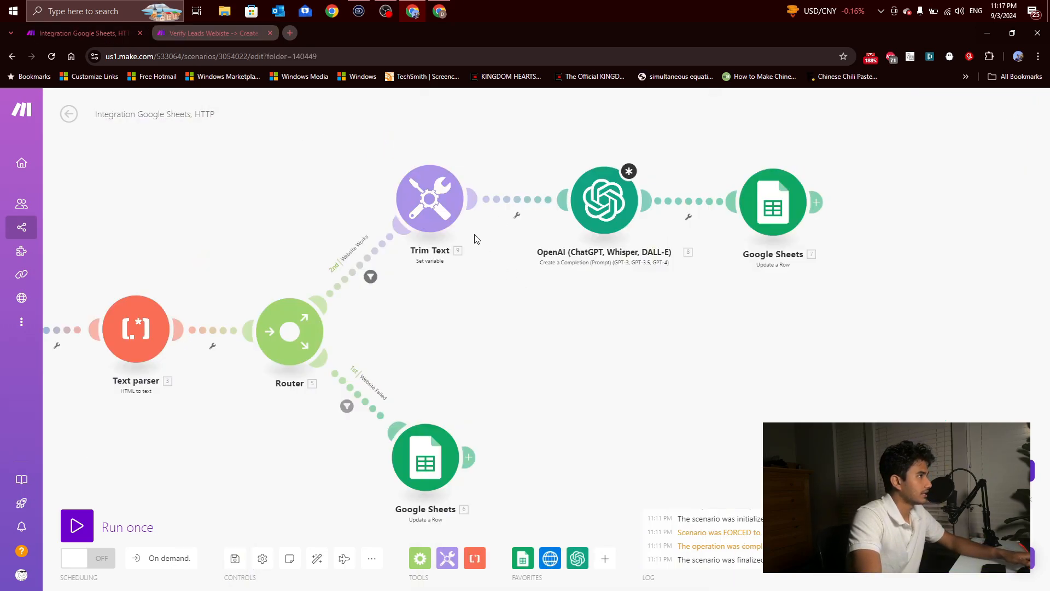
click(601, 213)
click(766, 234)
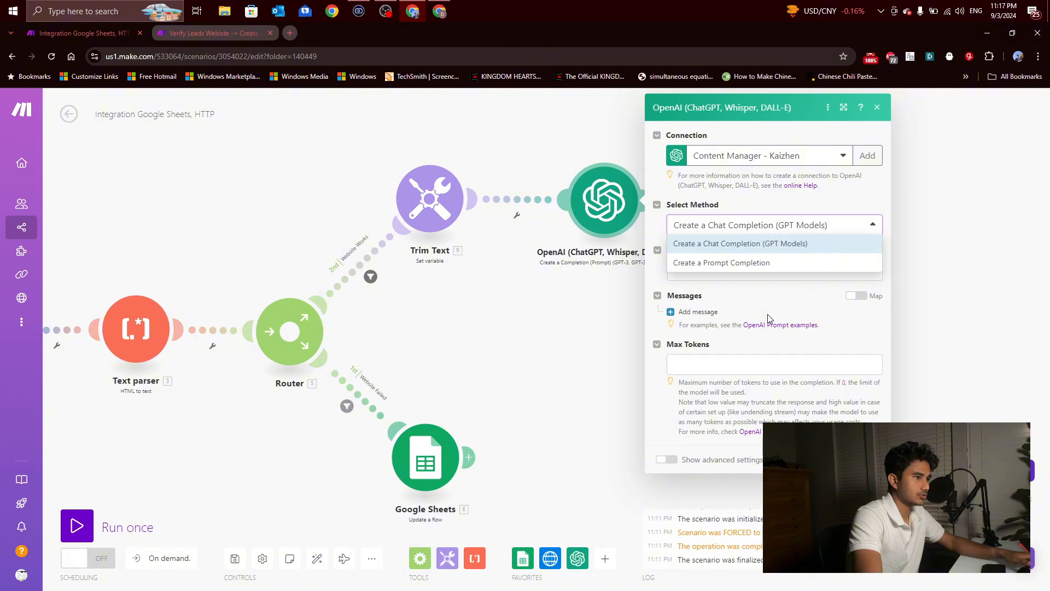
click(760, 242)
click(768, 269)
click(745, 320)
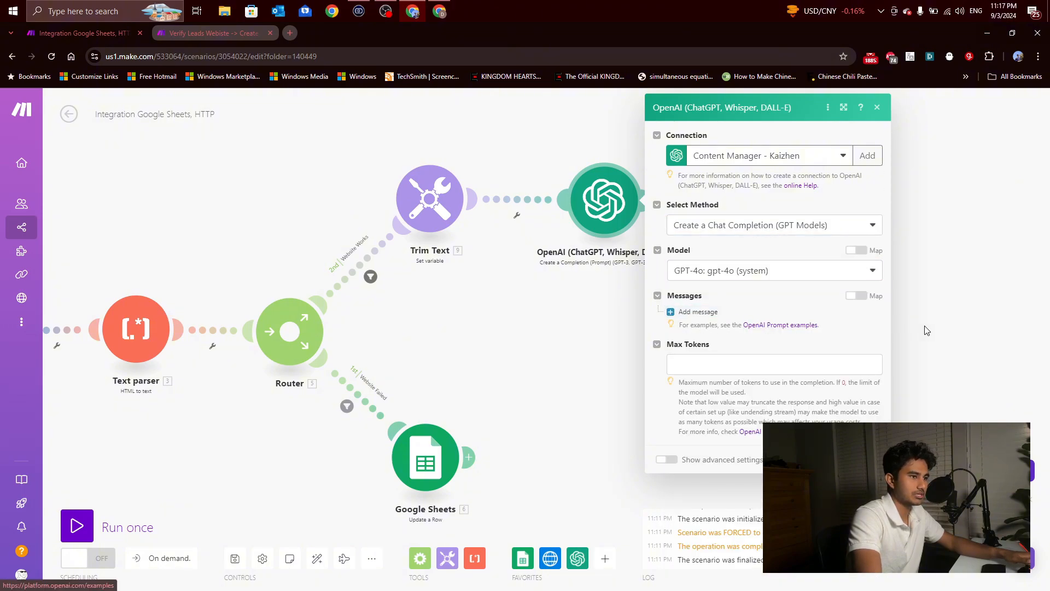
drag(1016, 333, 845, 356)
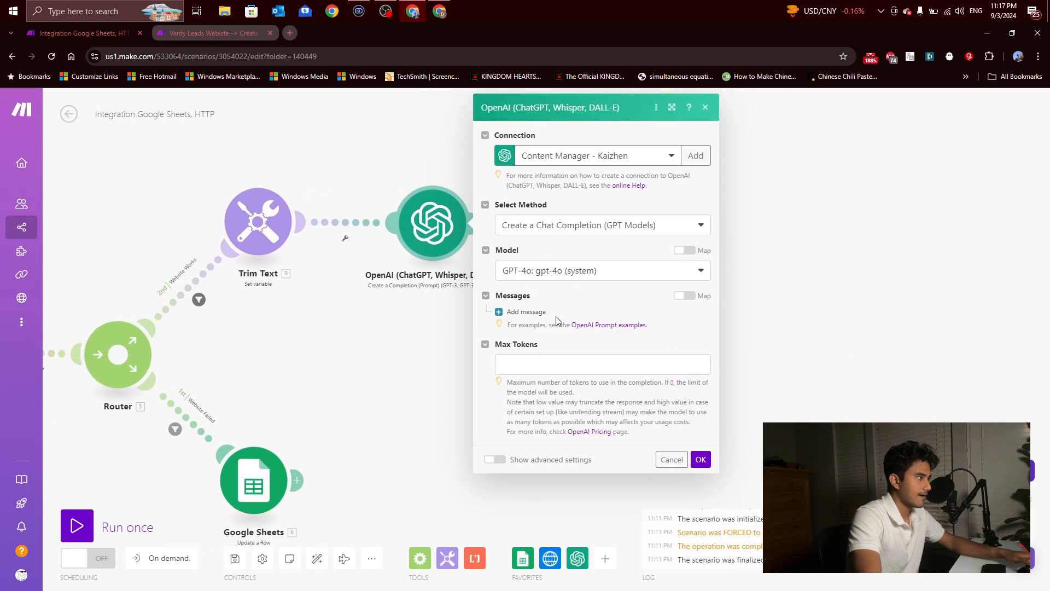
Step: Add two messages to the OpenAI module, with the role System for Message 1 and User for Message 2
click(527, 312)
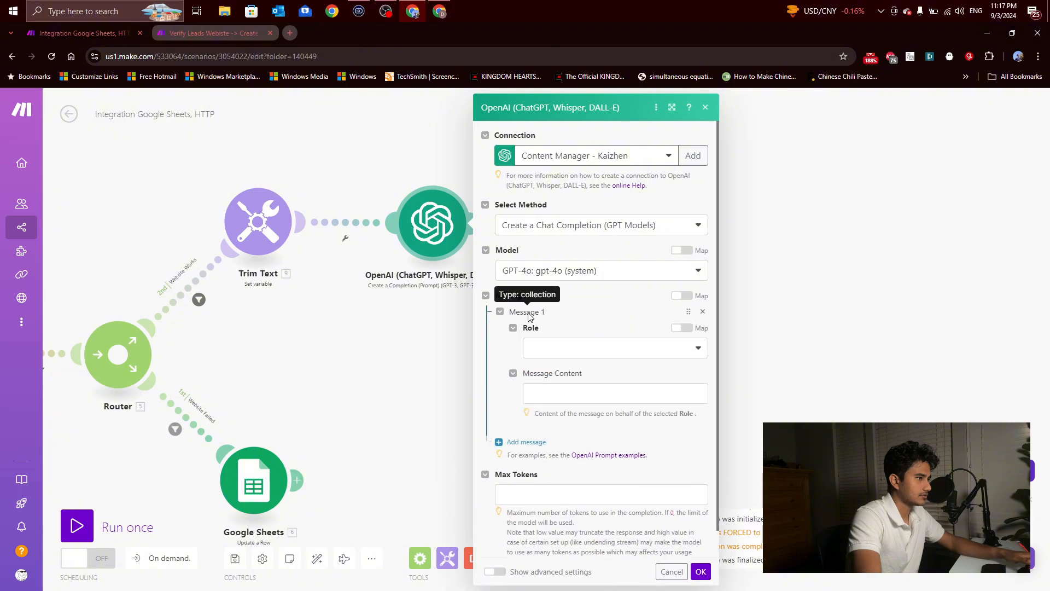
click(544, 348)
click(551, 375)
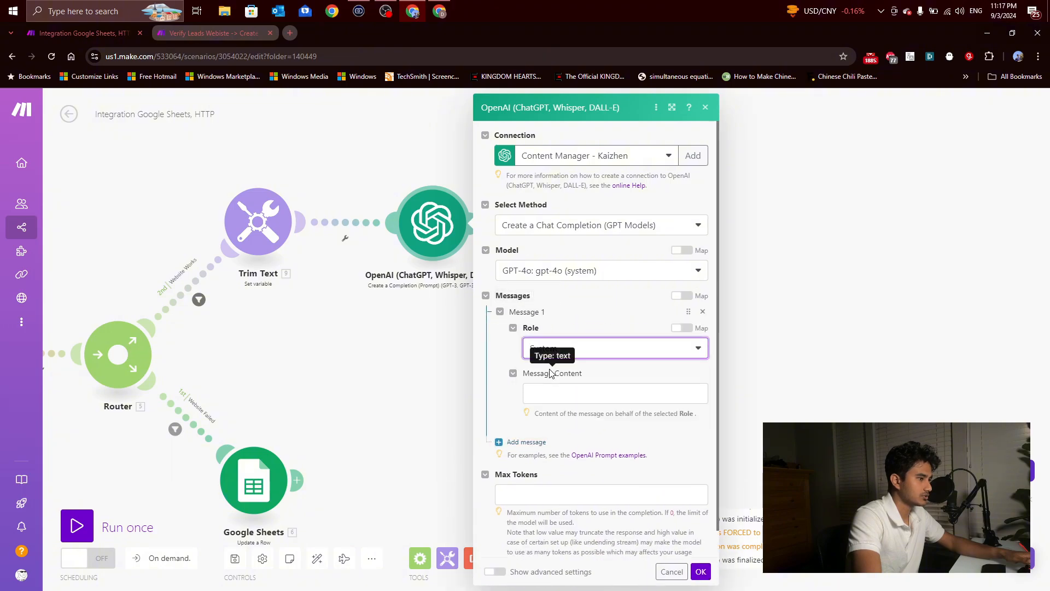
click(525, 440)
click(547, 477)
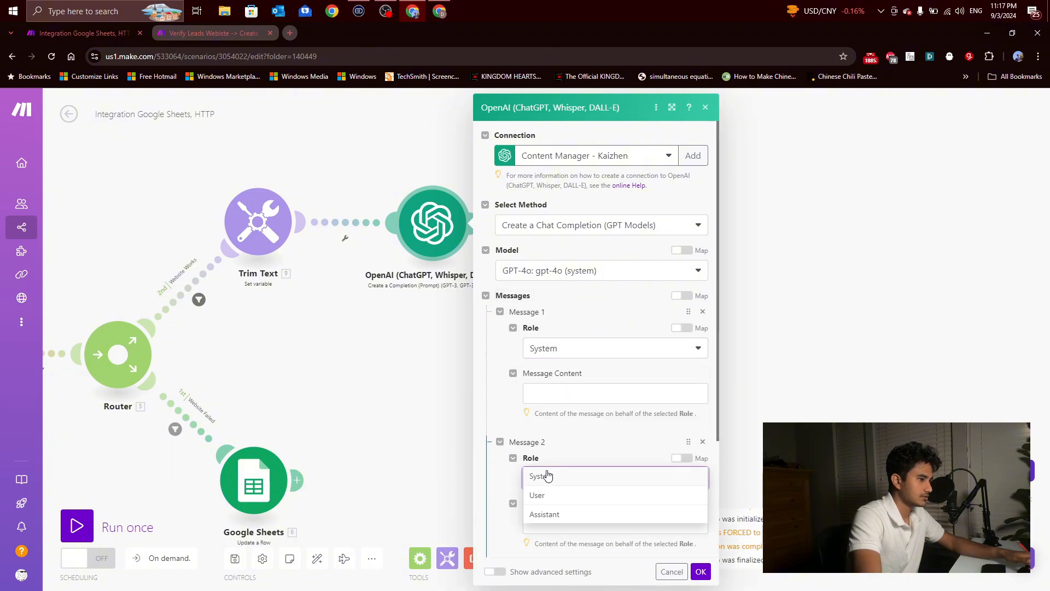
click(563, 499)
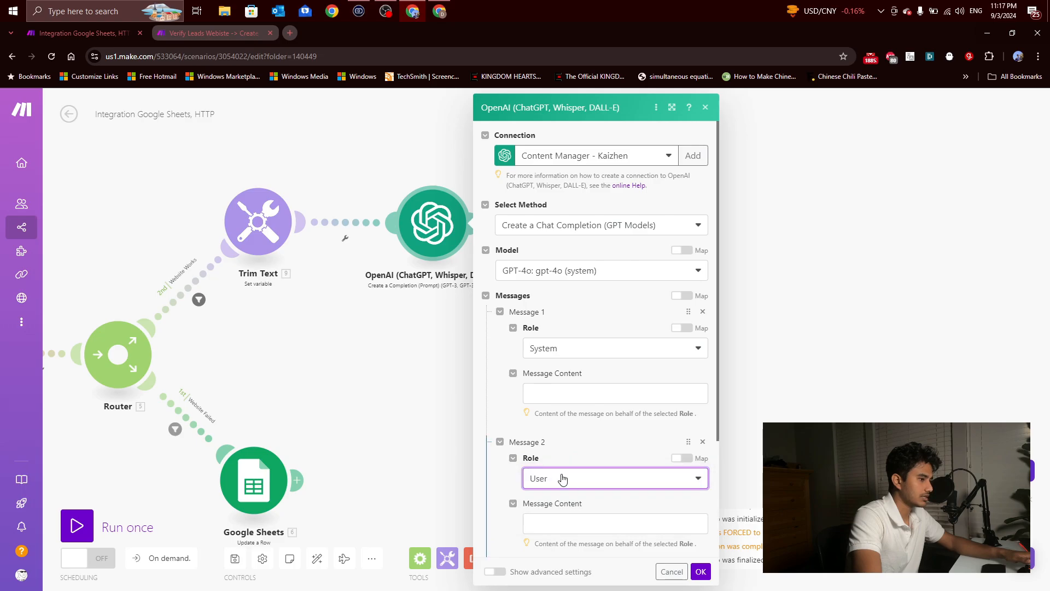
click(563, 479)
Step: Add three more messages to the OpenAI module, with the roles User for Message 3, Assistant for Message 4 and User for Message 5
scroll(602, 443, down, 3)
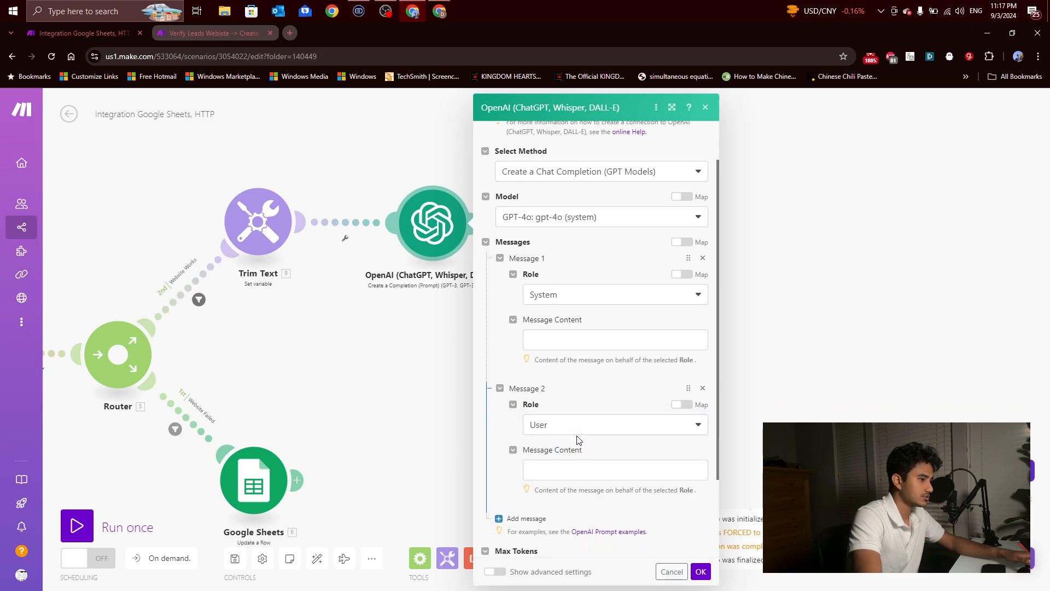
click(553, 450)
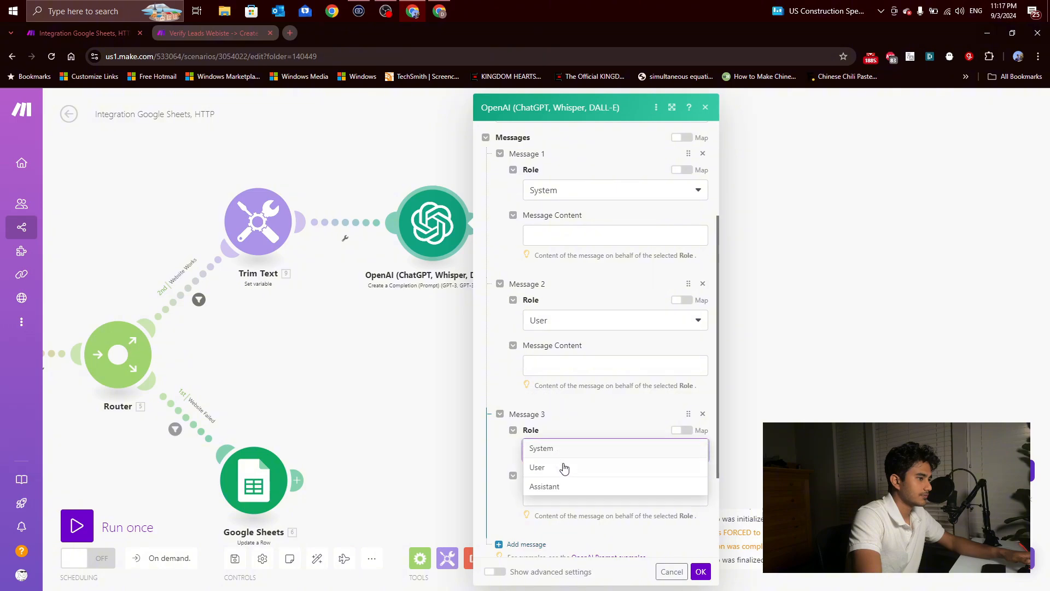
click(562, 466)
scroll(563, 470, down, 2)
click(541, 415)
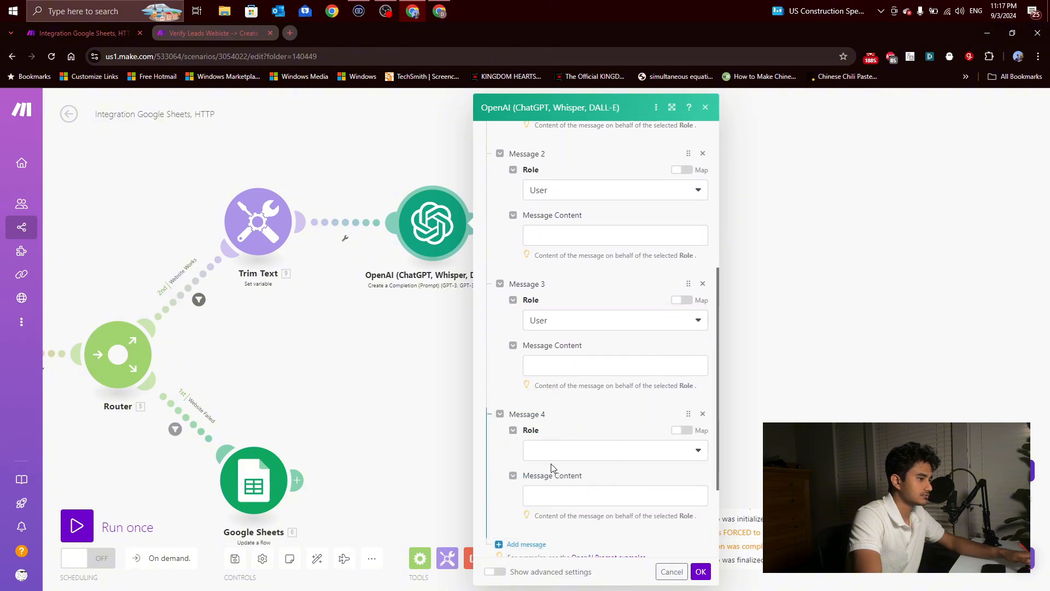
click(553, 450)
click(556, 488)
scroll(560, 465, down, 2)
click(541, 436)
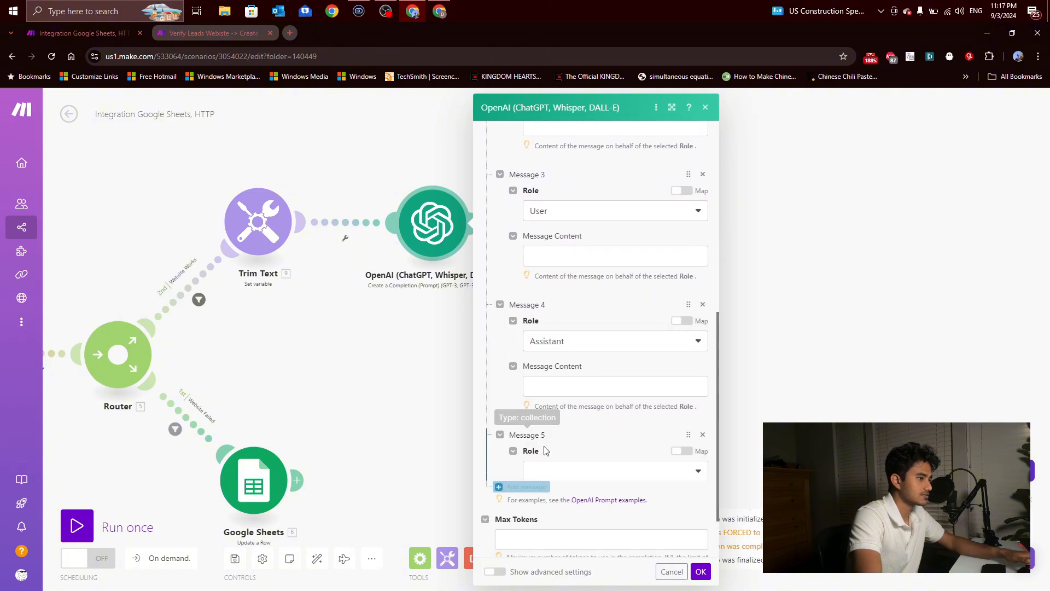
click(555, 471)
click(562, 492)
scroll(564, 482, up, 3)
scroll(558, 410, up, 5)
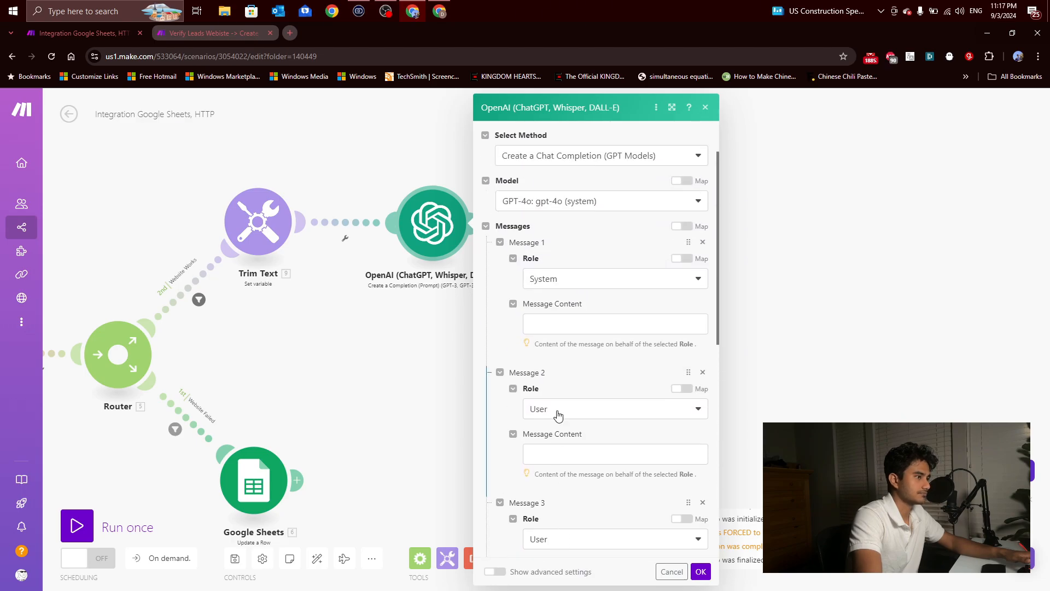
scroll(535, 399, down, 1)
Step: Copy the System prompt from Message 1 of the Verify Leads Website scenario's OpenAI module into Message 1 of the new scenario's module
click(236, 34)
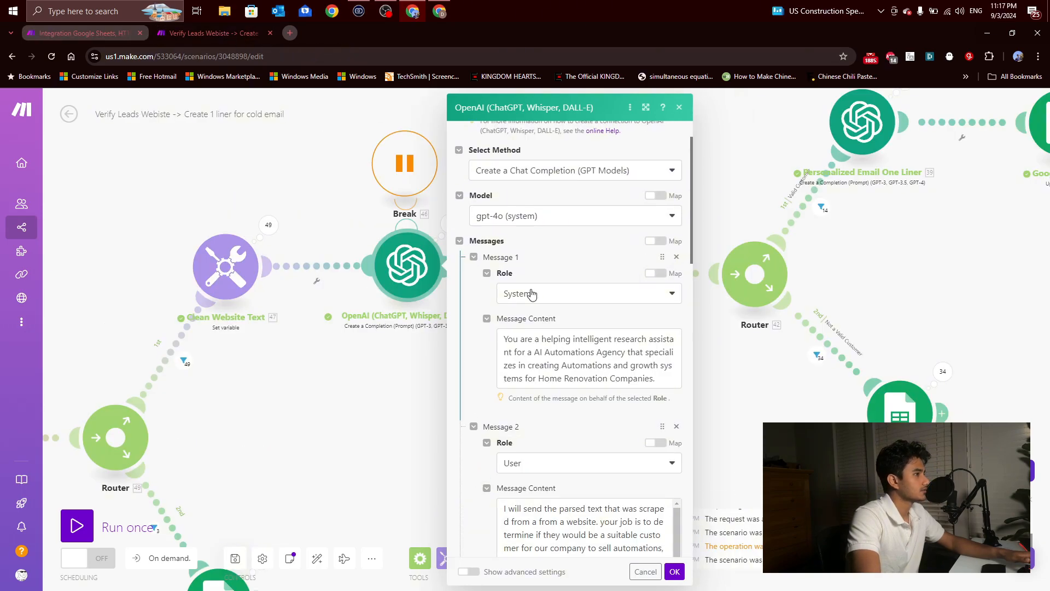
scroll(532, 295, down, 1)
triple_click(553, 312)
key(ctrl+c)
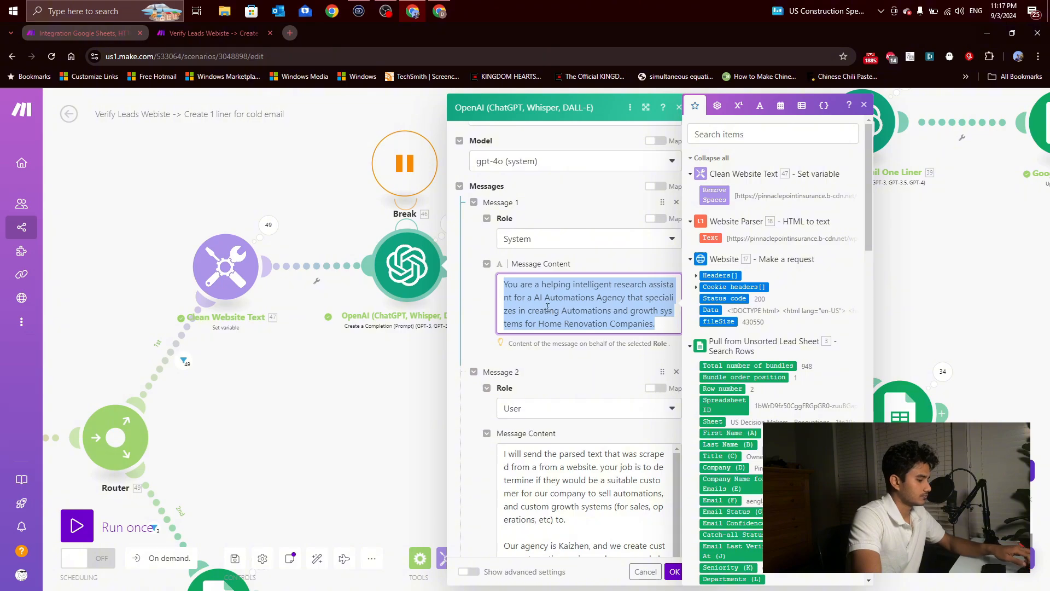
click(129, 34)
click(566, 323)
key(ctrl+v)
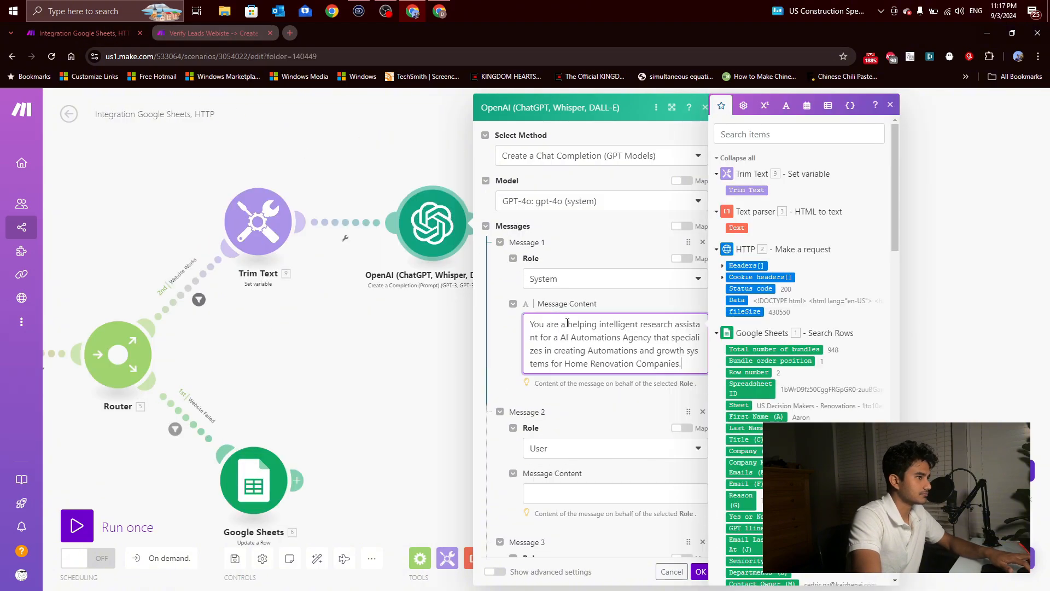
click(511, 366)
Step: Copy the user instructions from Message 2 of the Verify Leads Website scenario's OpenAI module into Message 2 of the new scenario's module
scroll(513, 361, down, 1)
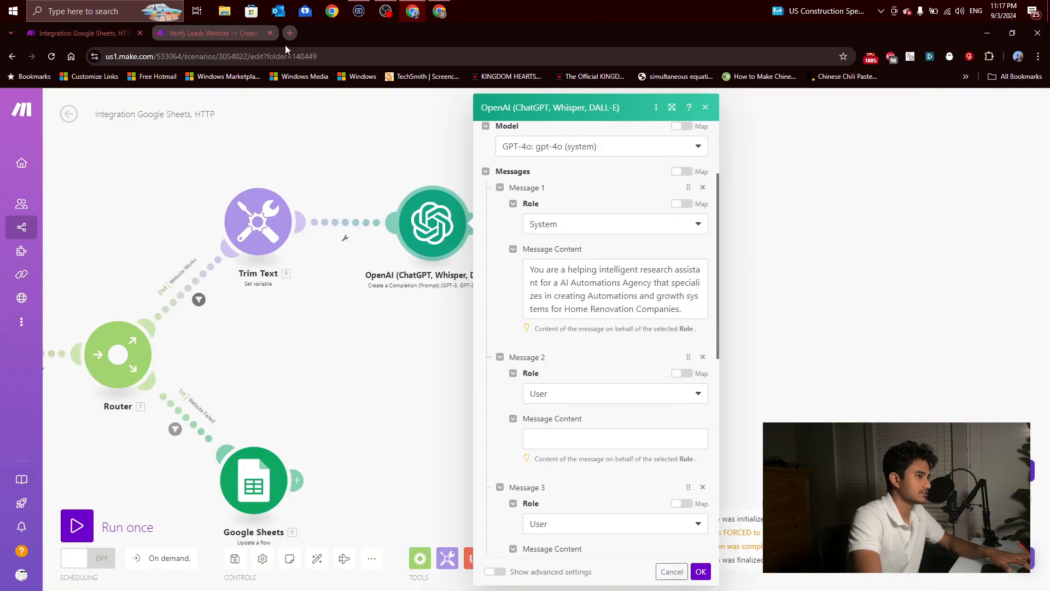
click(218, 33)
scroll(527, 286, down, 2)
scroll(551, 281, down, 2)
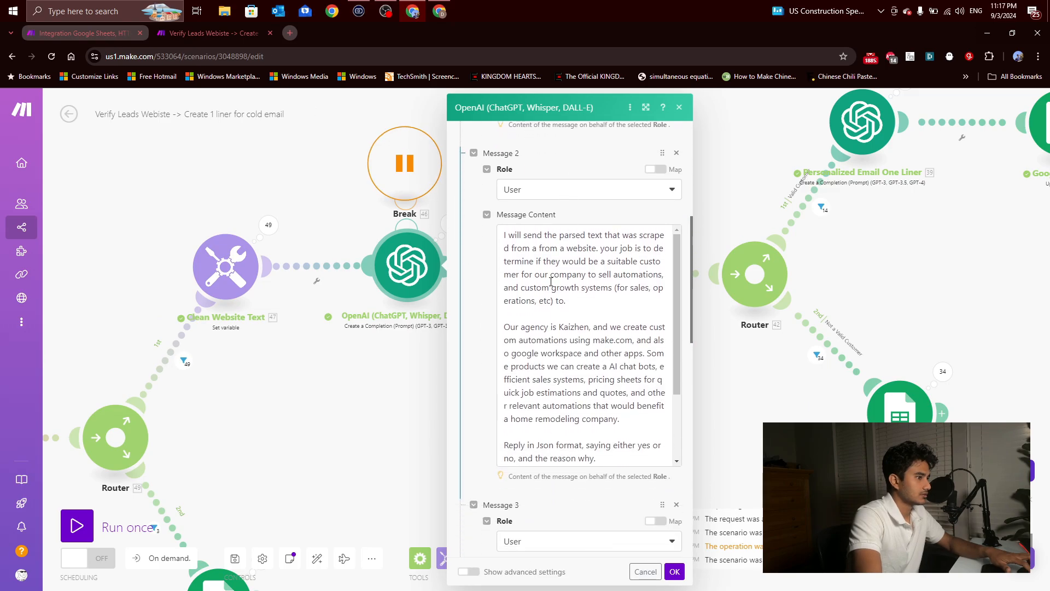
click(551, 282)
key(ctrl+a)
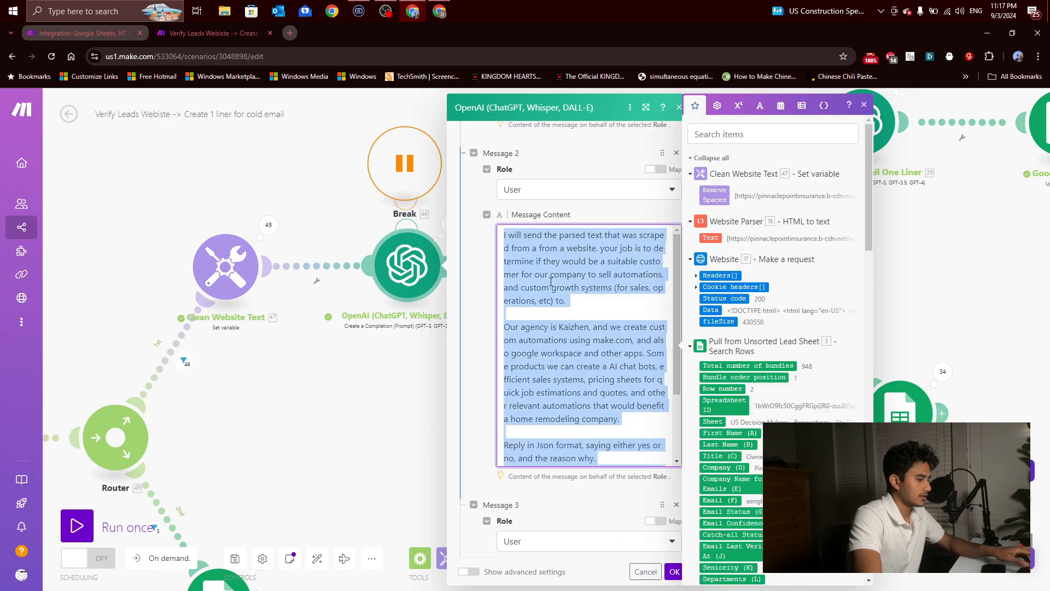
click(101, 36)
click(547, 438)
text(Our agency is Kaizhen, and we create custom automations using make.com, and also google workspace and other apps. Some products we can create a AI chat bots, efficient sales systems, pricing sheets for quick job estimations and quotes, and other relevant automations that would benefit a home remodeling company.  Reply in Json format, saying either yes or no, and the reason why. Your Response should follow a strict format, do NOT use any line breaks:  {"YesOrNo":"Type either yes or no here based on your observations","Reason":"Type a 2 line reason explaining your answer"})
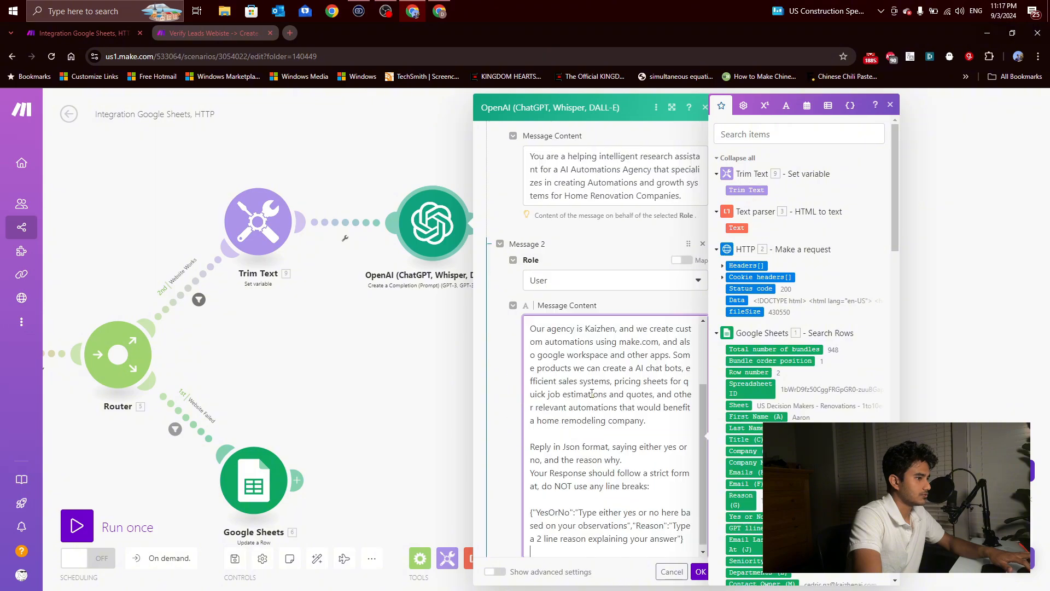
scroll(509, 339, down, 3)
click(501, 333)
scroll(515, 328, up, 3)
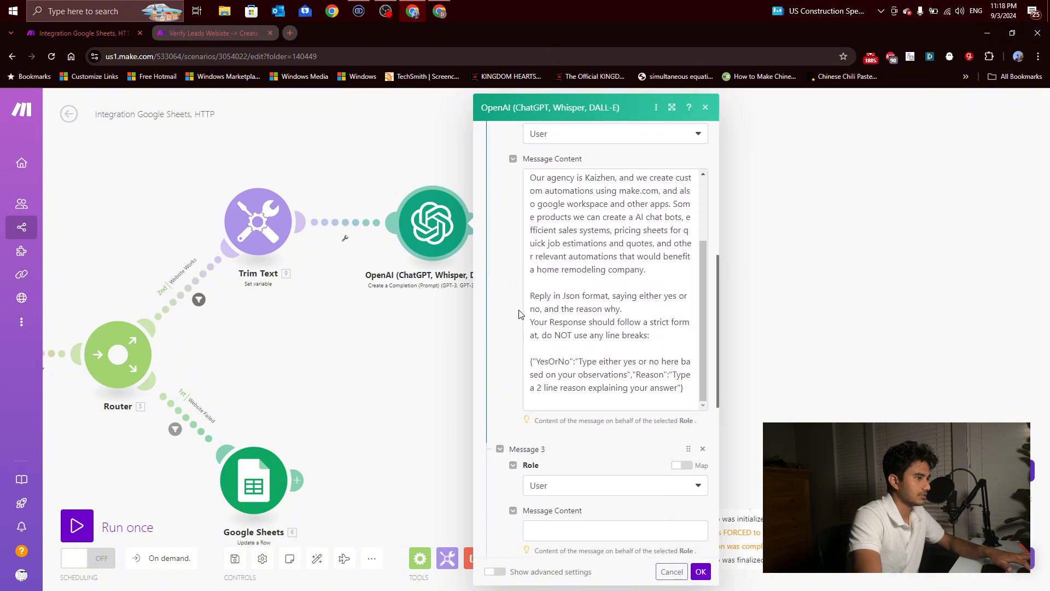
scroll(509, 339, down, 5)
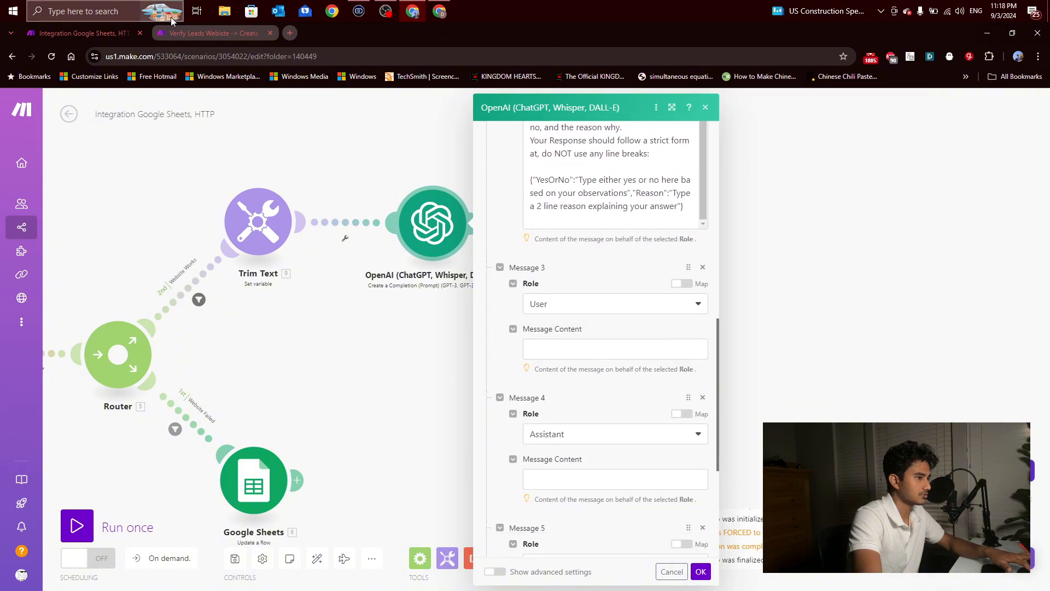
key(ctrl+Tab)
scroll(551, 299, down, 5)
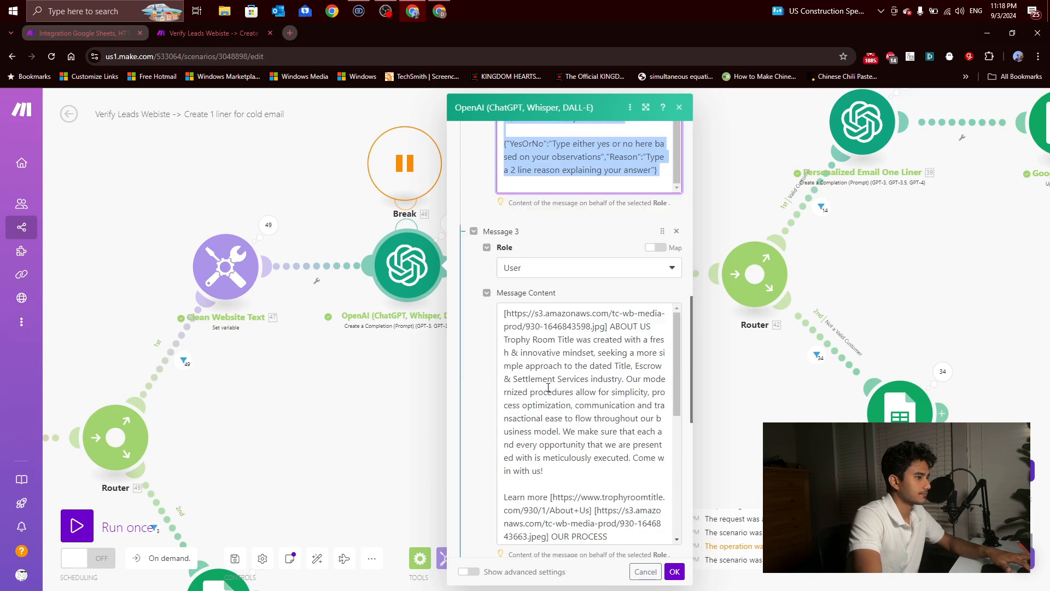
click(549, 387)
key(ctrl+s)
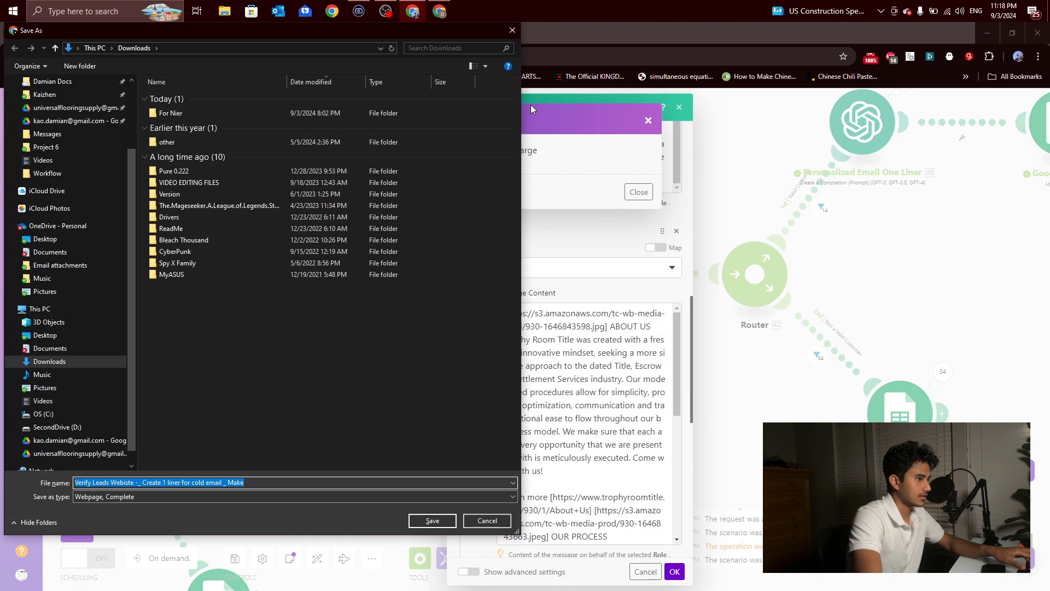
key(Escape)
click(649, 120)
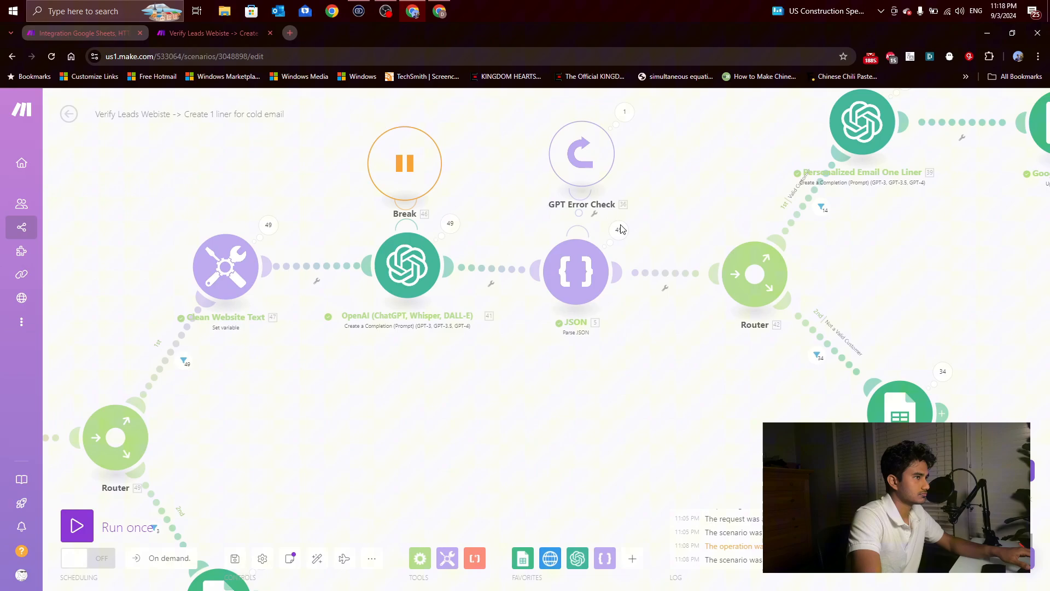
Step: Copy the sample website text from Message 3 of the Verify Leads Website scenario's OpenAI module into Message 3 of the new scenario's module
click(408, 265)
scroll(527, 323, down, 10)
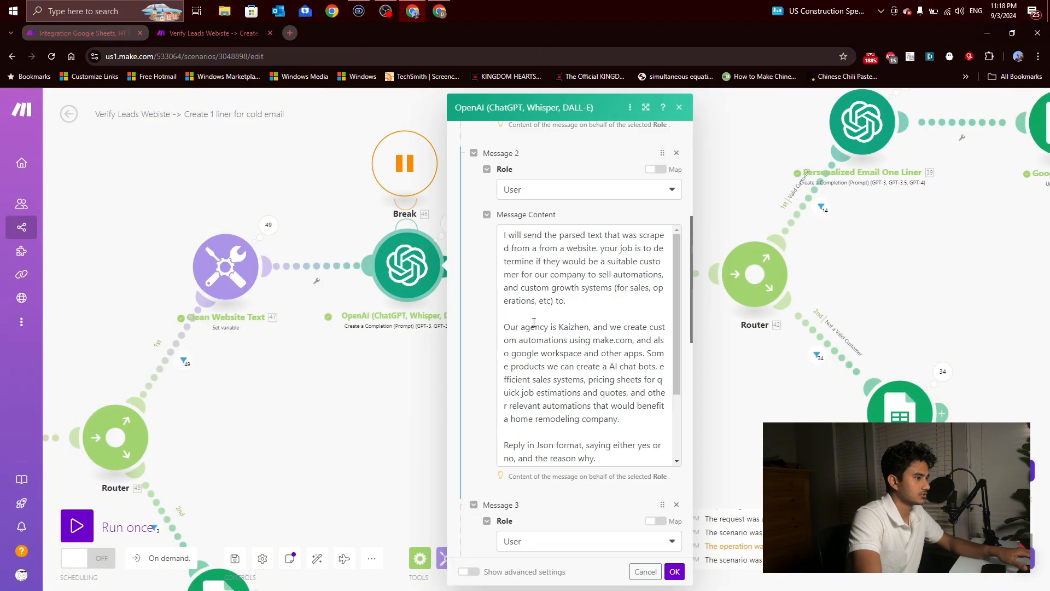
scroll(534, 321, down, 2)
click(535, 321)
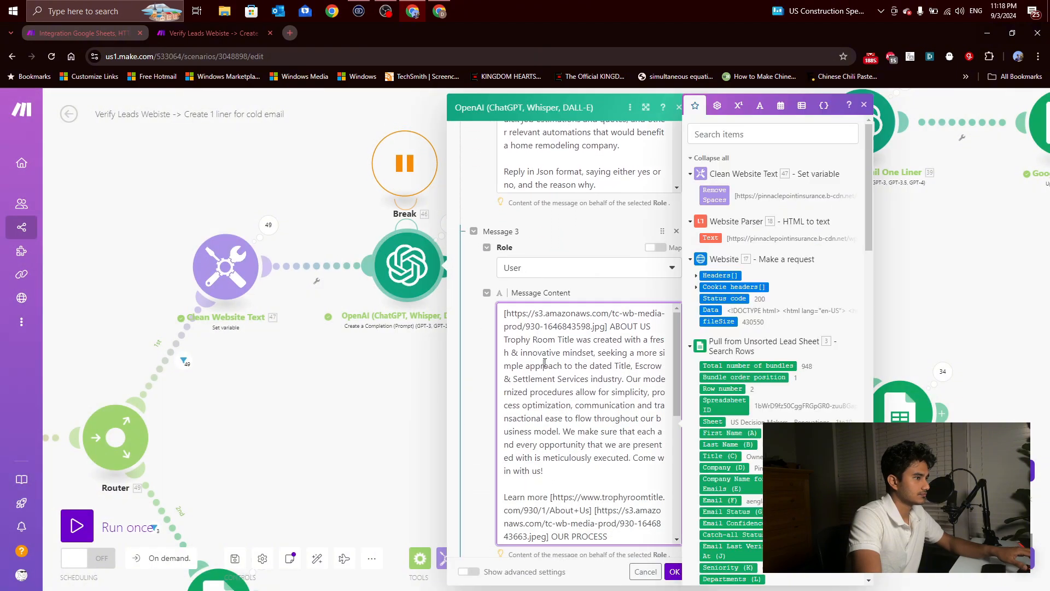
key(ctrl+a)
click(82, 33)
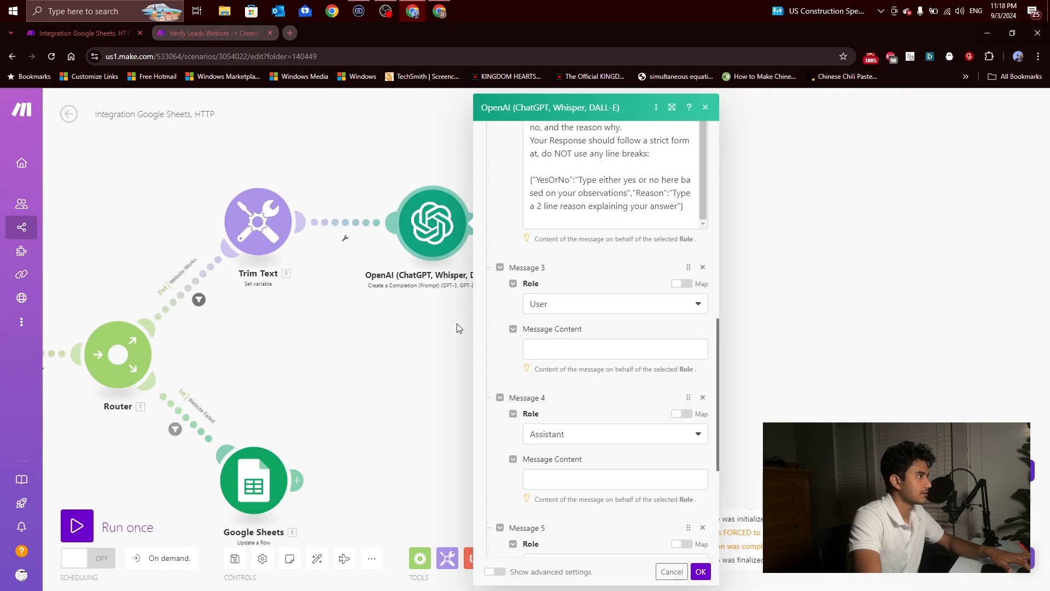
click(560, 346)
key(ctrl+v)
Step: Copy the example JSON reply from Message 4 of the Verify Leads Website scenario's OpenAI module into Message 4 of the new scenario's module
scroll(560, 346, down, 4)
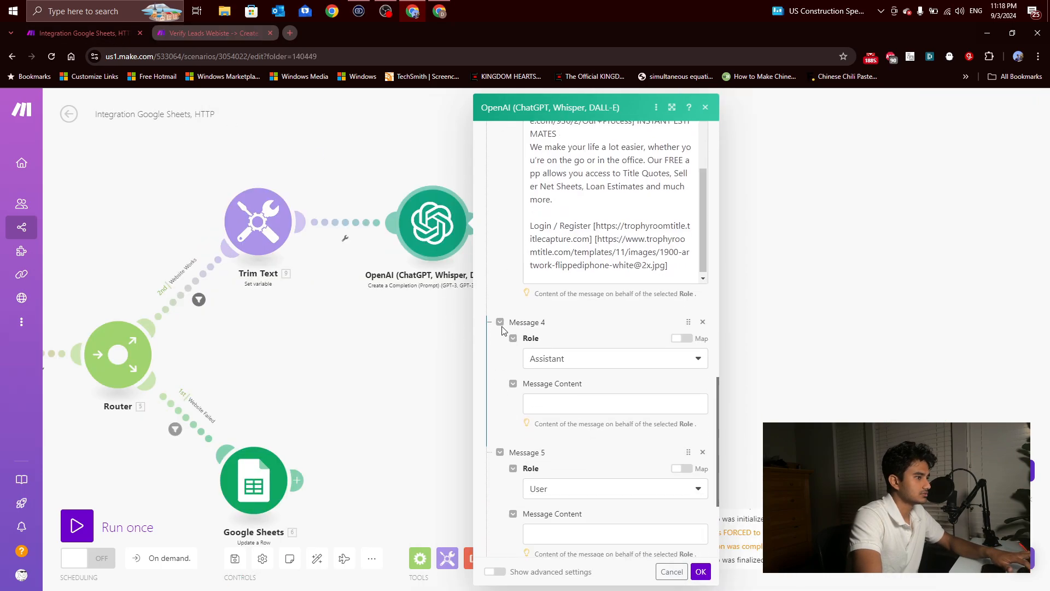
click(233, 34)
scroll(547, 350, down, 2)
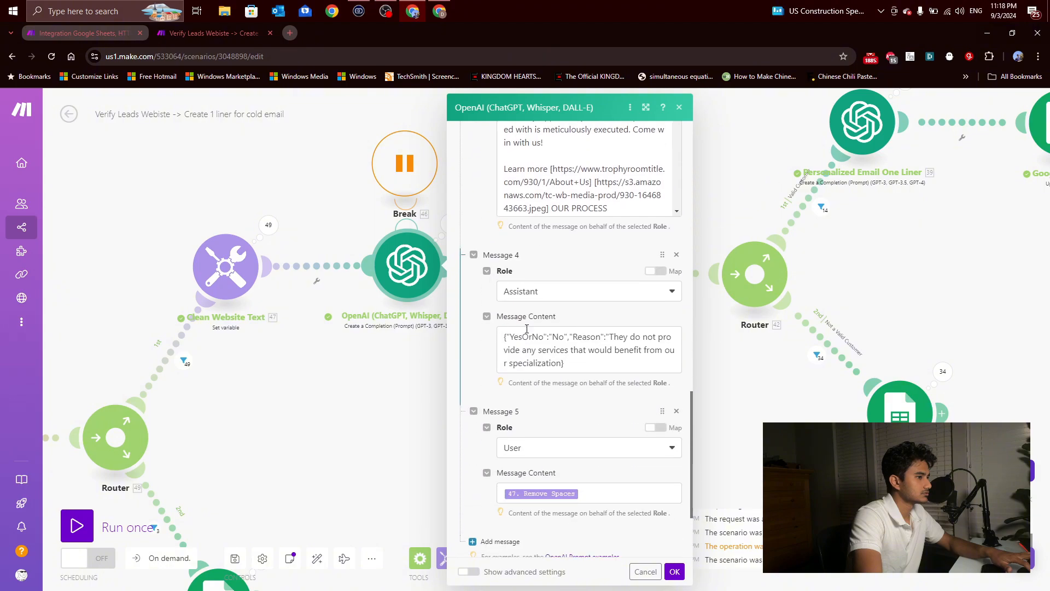
click(545, 351)
key(ctrl+a)
key(ctrl+s)
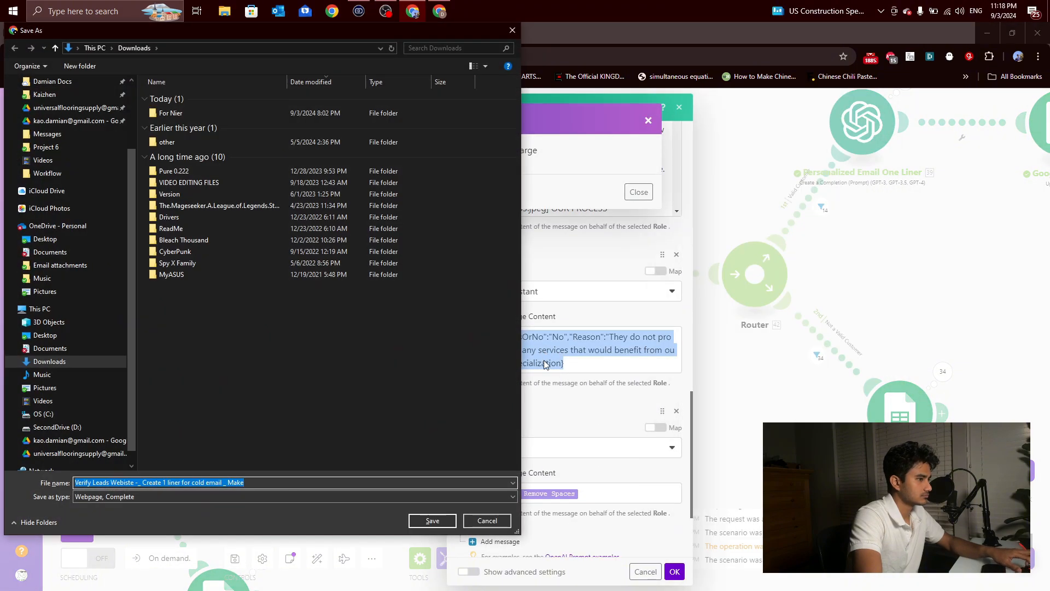
click(487, 520)
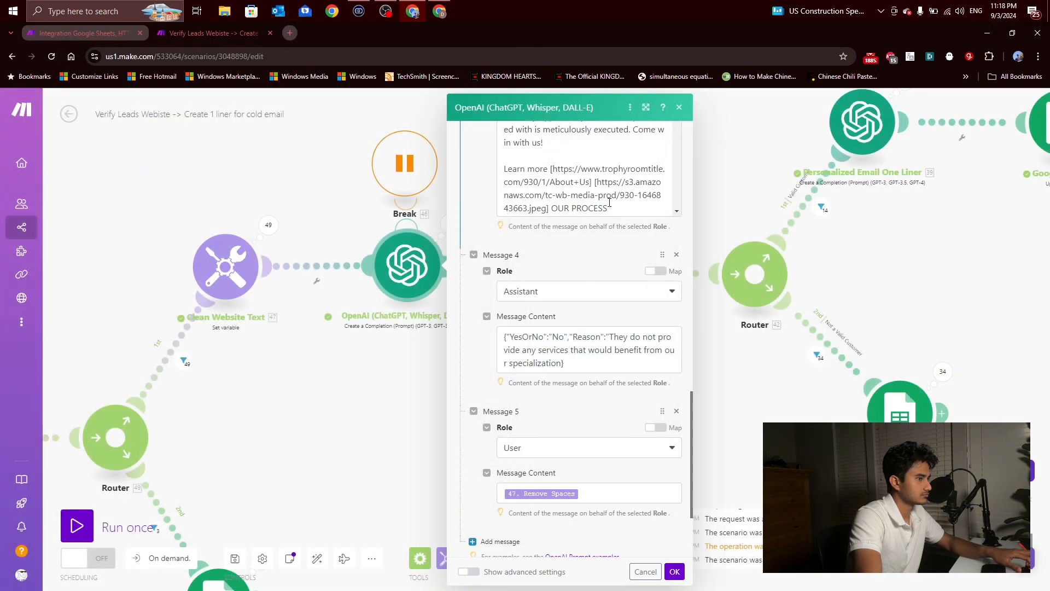
drag(577, 360, 491, 327)
key(ctrl+c)
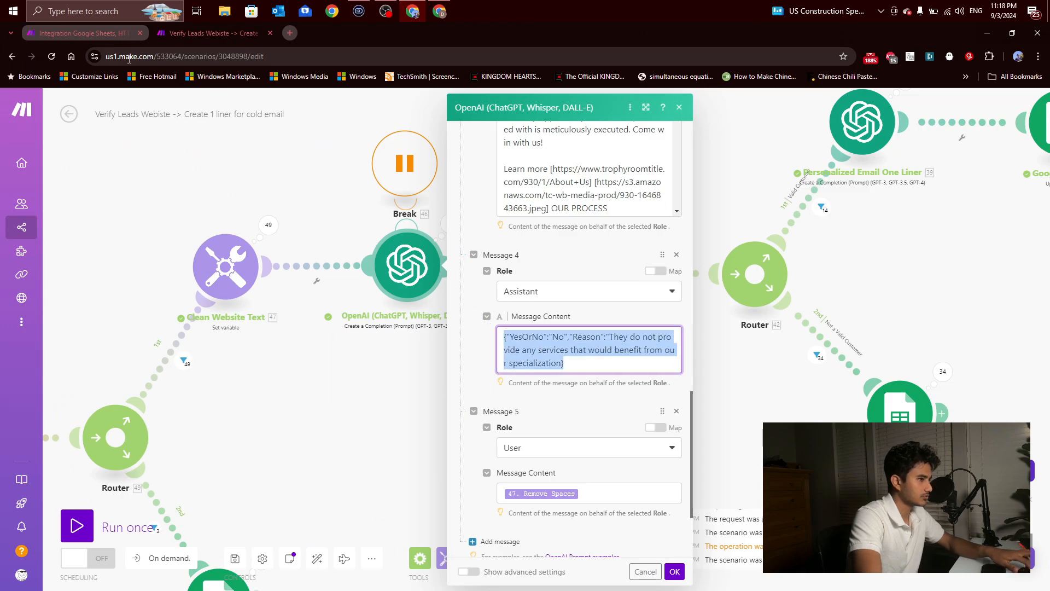
click(95, 39)
click(555, 403)
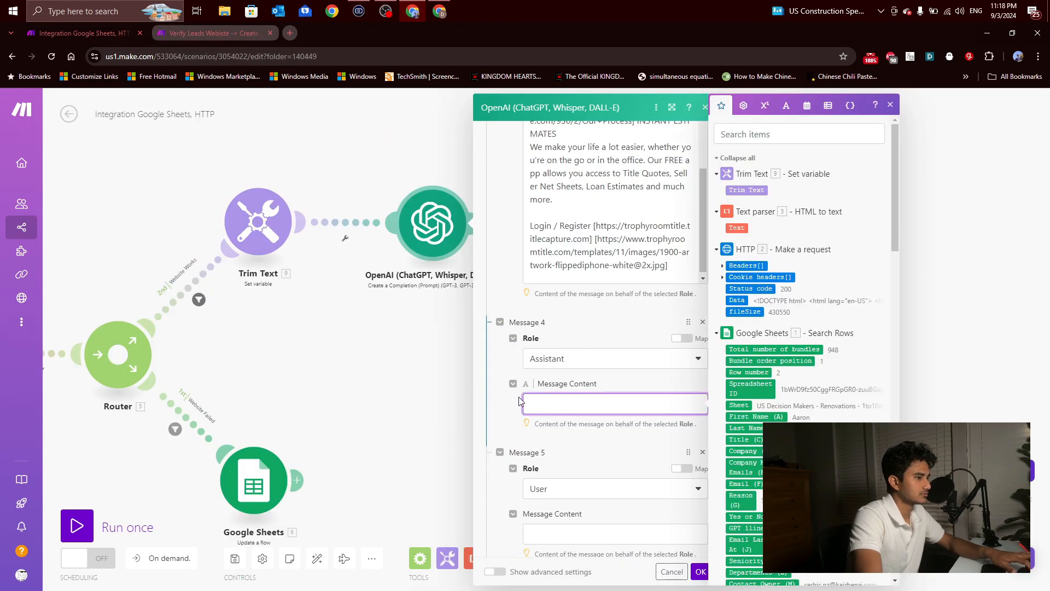
key(ctrl+v)
Step: Check Message 5 in the reference scenario's OpenAI module and map the Trim Text variable into Message 5 of the new scenario's module
scroll(497, 399, down, 5)
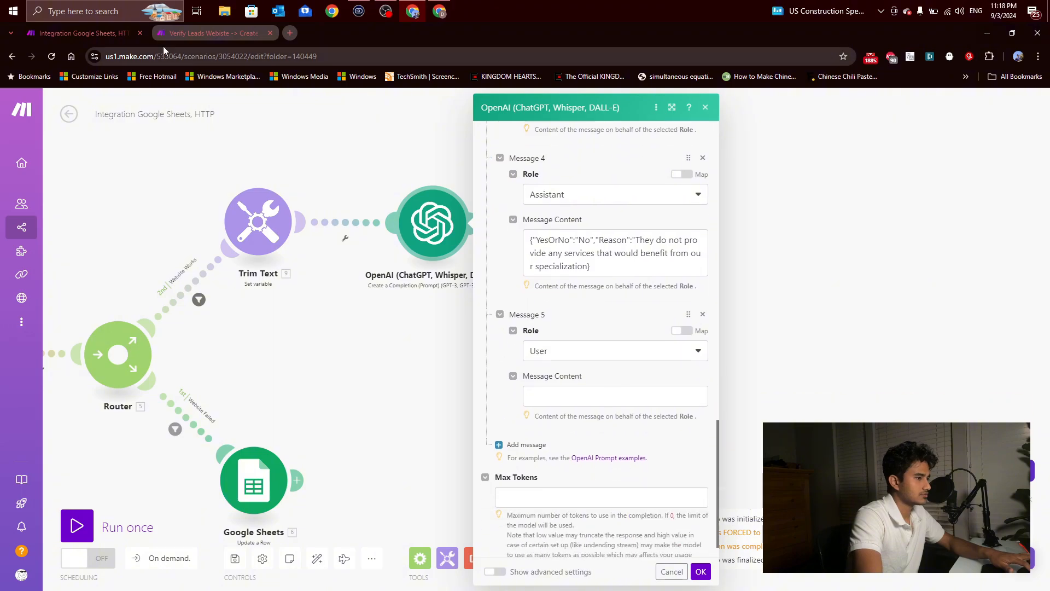
click(208, 33)
click(476, 360)
scroll(475, 361, down, 2)
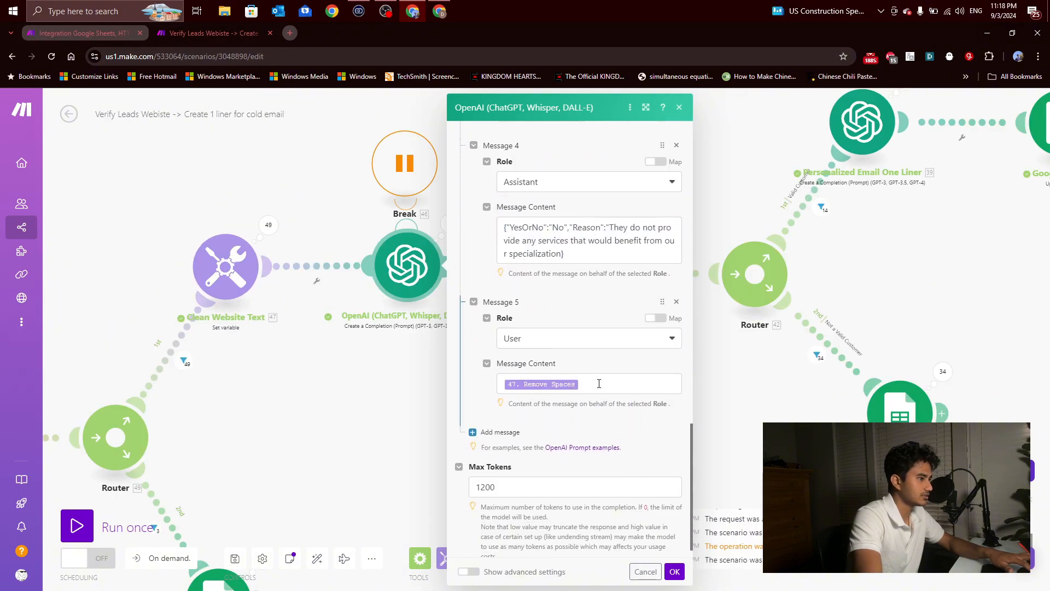
drag(599, 384, 478, 390)
click(478, 390)
click(117, 37)
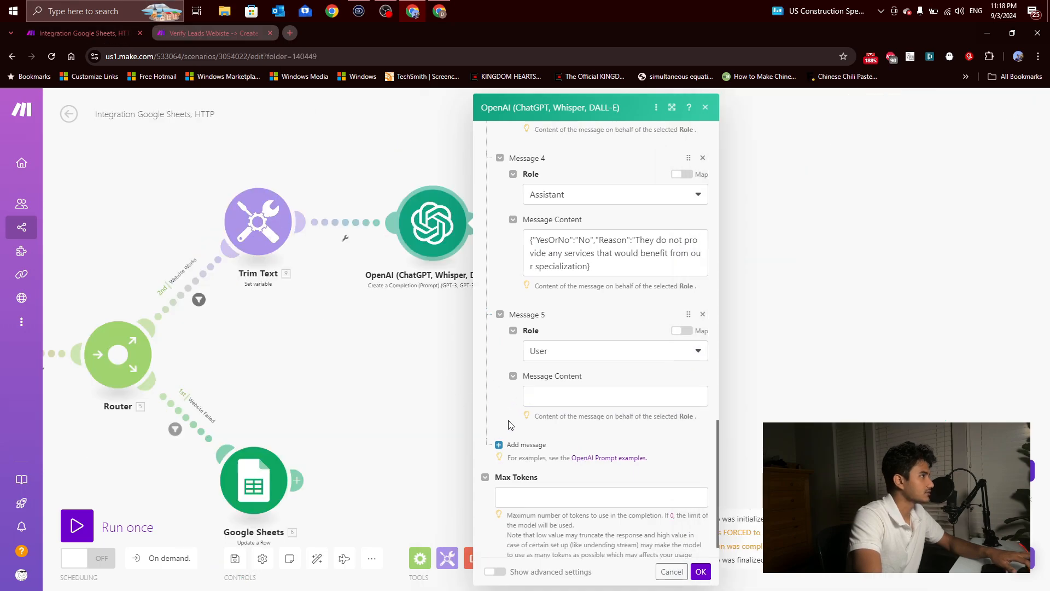
click(607, 395)
click(747, 191)
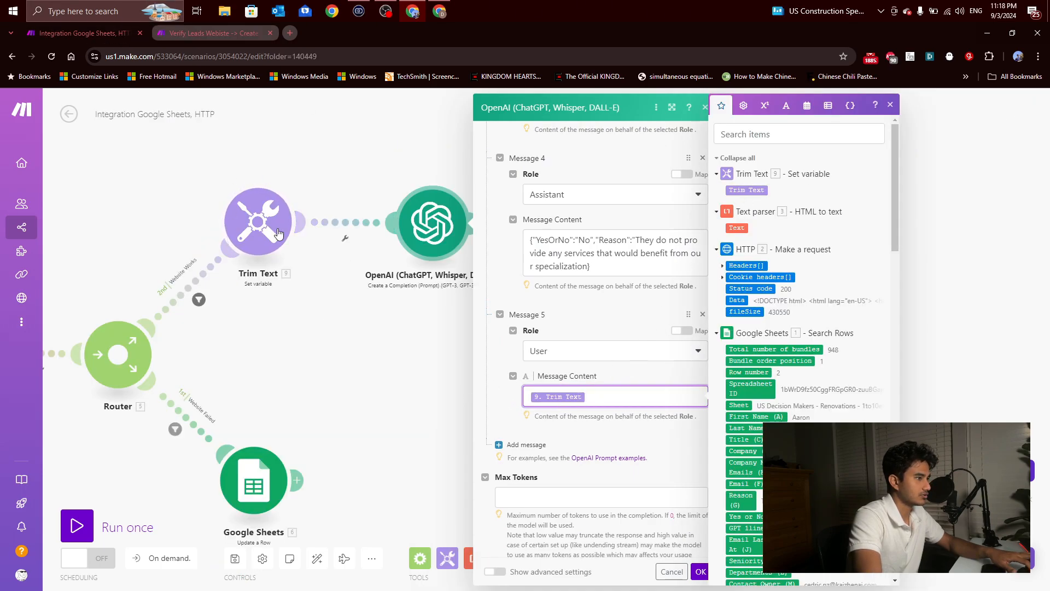
Step: Set Max Tokens to 1200 in the new scenario's OpenAI module
click(635, 553)
click(552, 497)
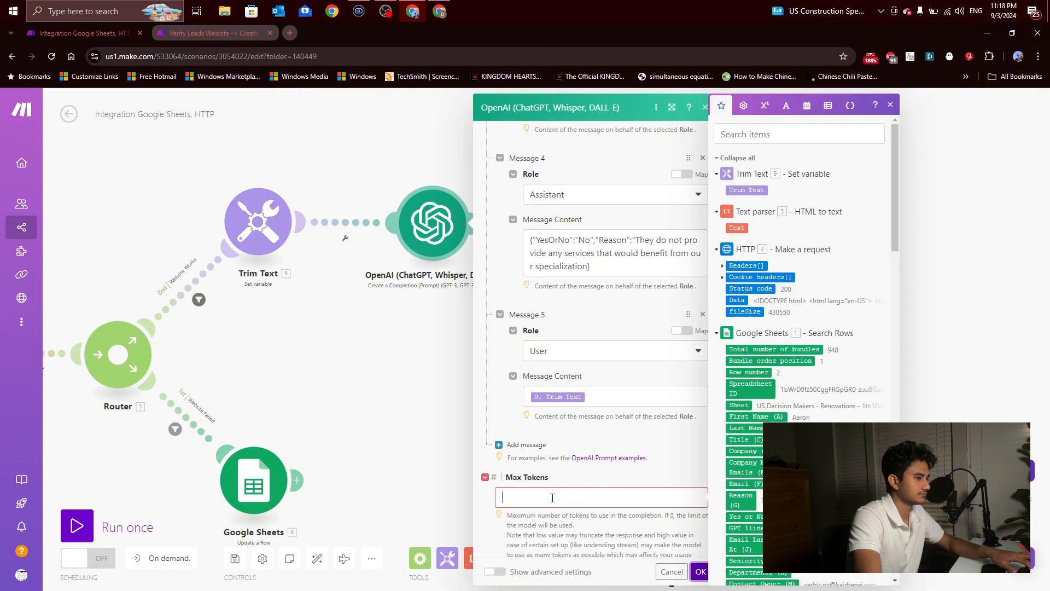
text(120)
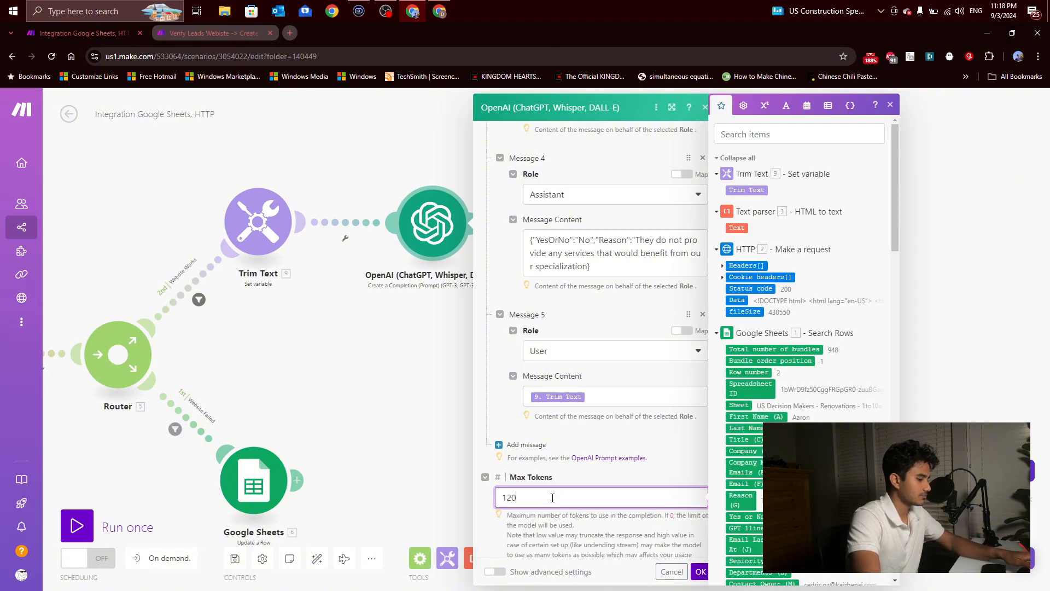
text(0)
Step: Show the OpenAI module's advanced settings, set the Temperature to .8 and save the module
scroll(552, 487, down, 1)
click(498, 572)
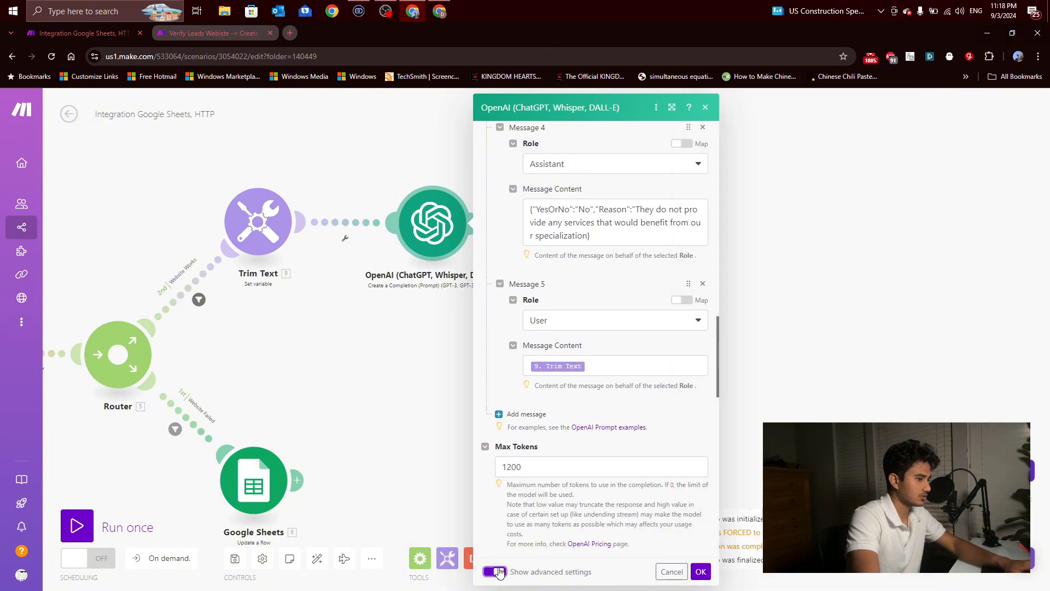
scroll(553, 487, down, 3)
drag(515, 419, 483, 421)
text(.)
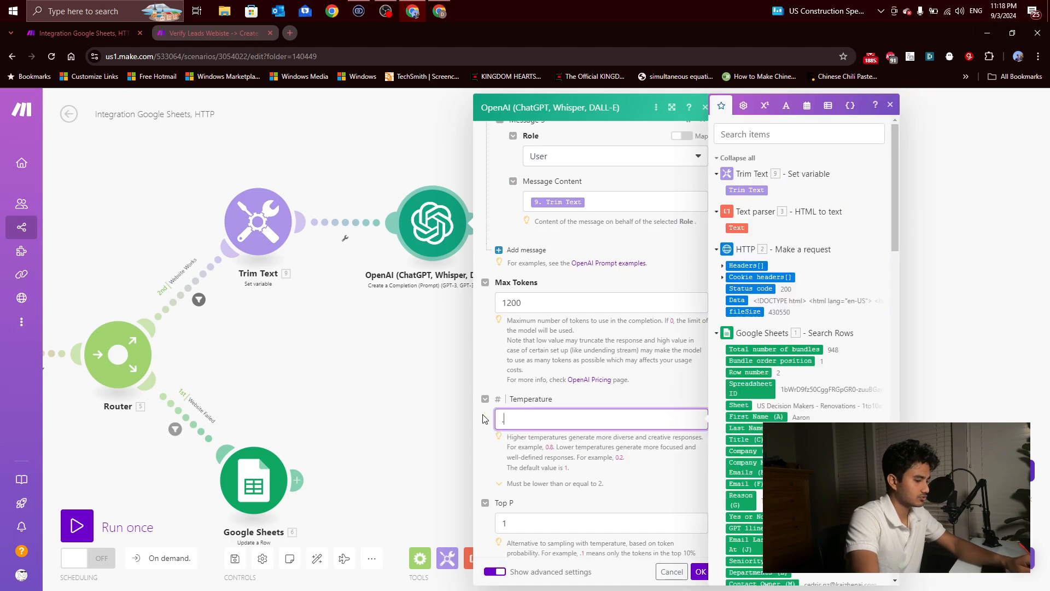
text(8)
click(701, 572)
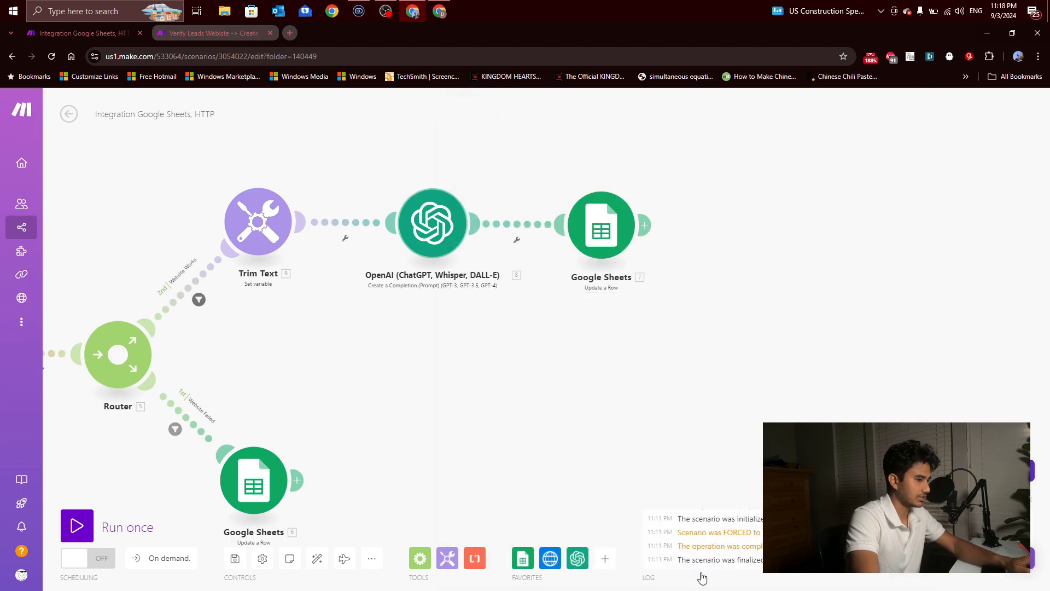
Step: Move the Google Sheets module after OpenAI farther away to make room for another module between them
drag(636, 423, 483, 375)
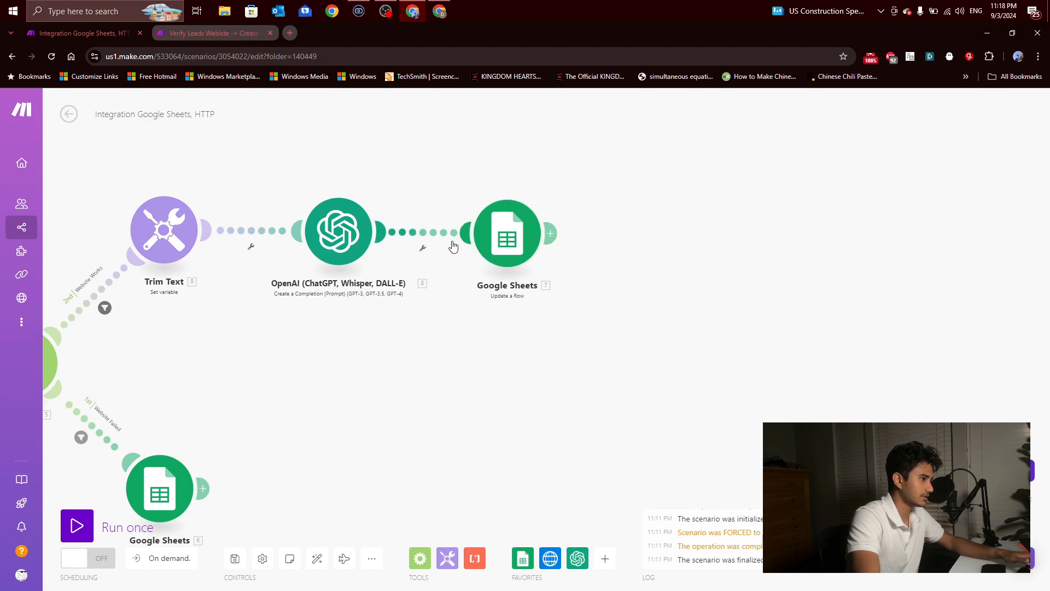
mouse_move(502, 250)
mouse_down()
mouse_move(489, 247)
mouse_move(503, 248)
mouse_up()
click(503, 248)
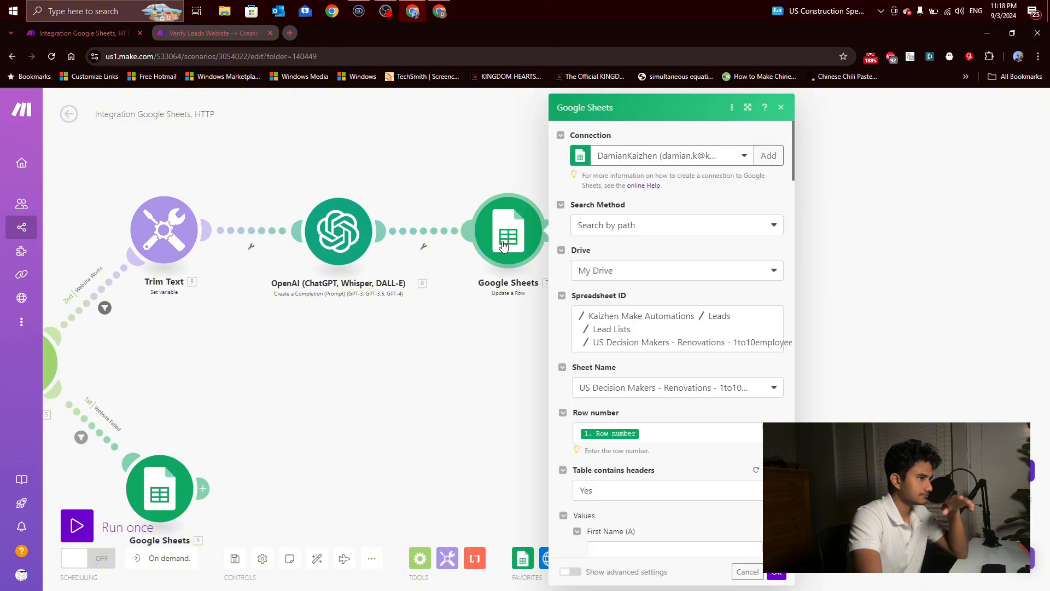
click(487, 322)
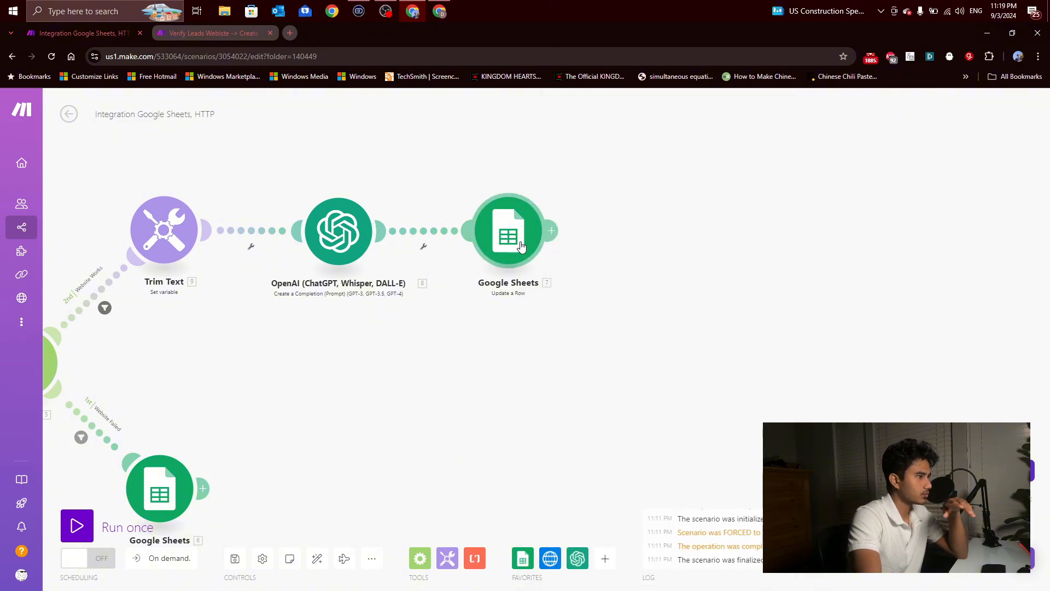
drag(521, 247, 669, 241)
click(474, 558)
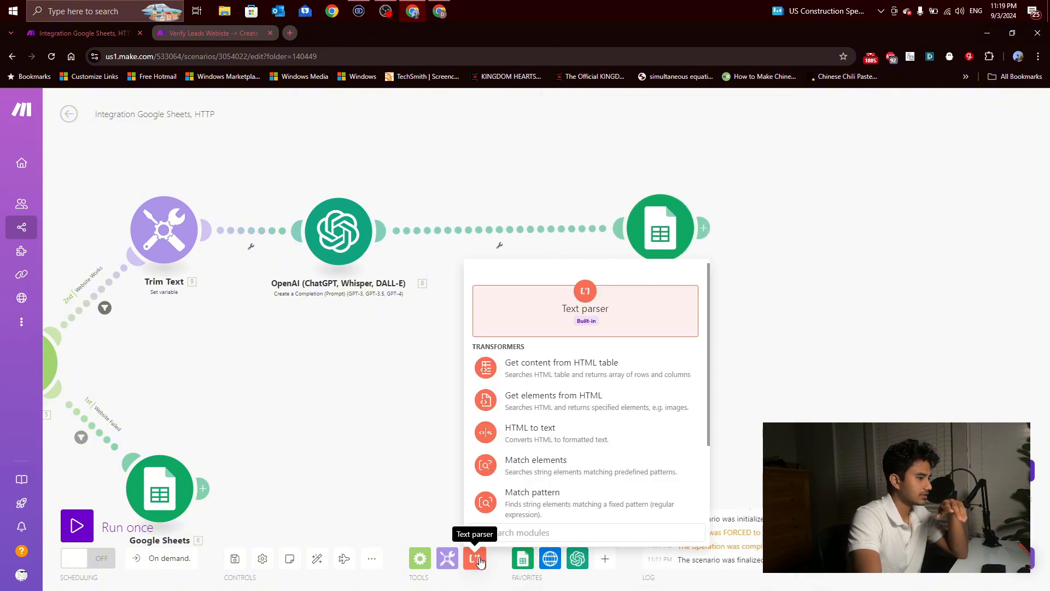
scroll(556, 454, down, 3)
scroll(504, 446, up, 3)
click(444, 430)
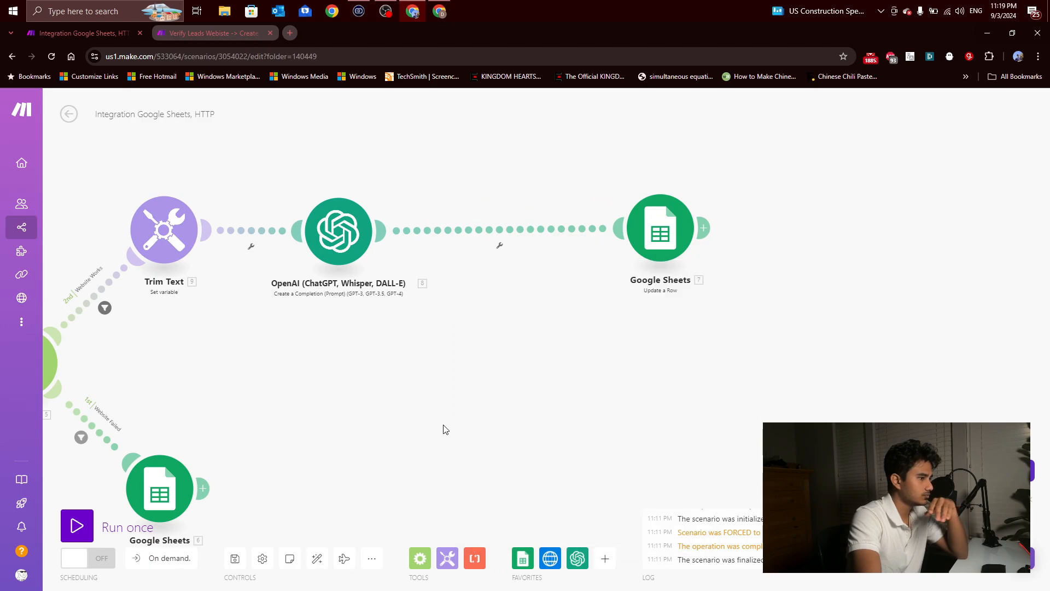
Step: Search the apps for json and place a Parse JSON module between the OpenAI and Google Sheets modules
click(604, 558)
text(jk)
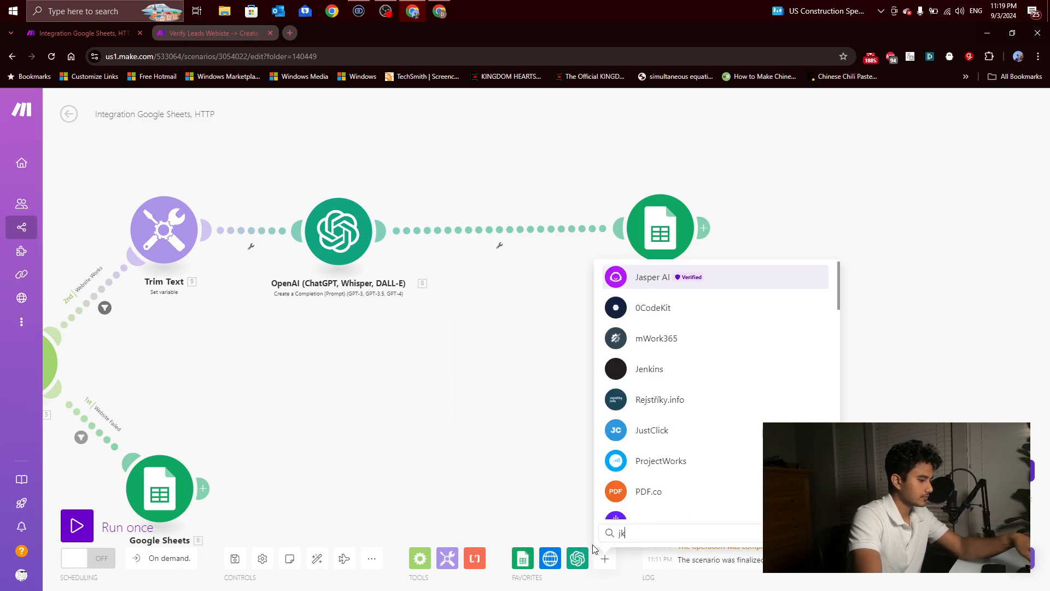
key(BackSpace)
text(son)
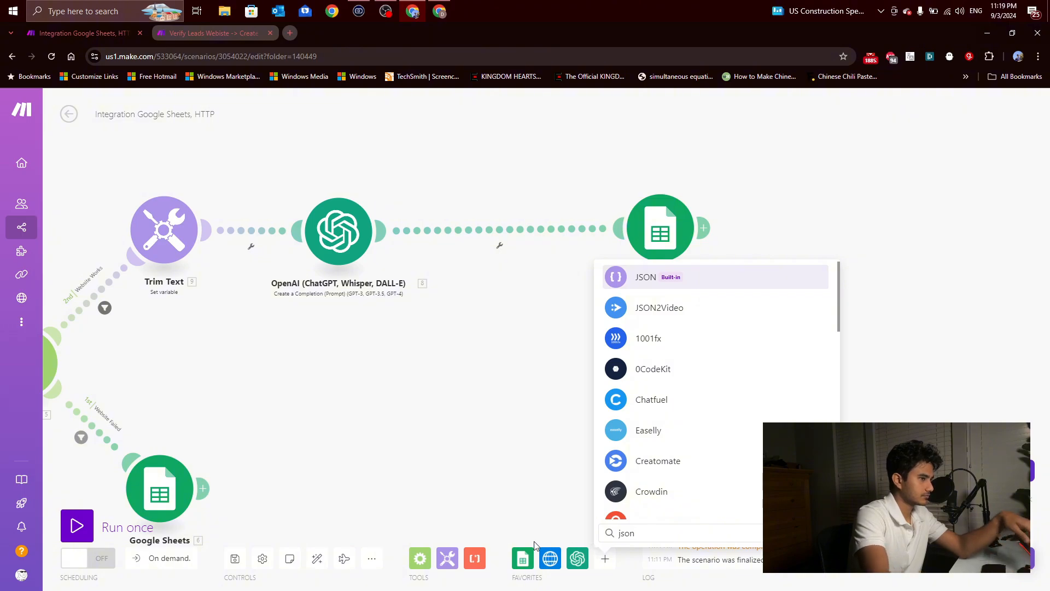
click(664, 286)
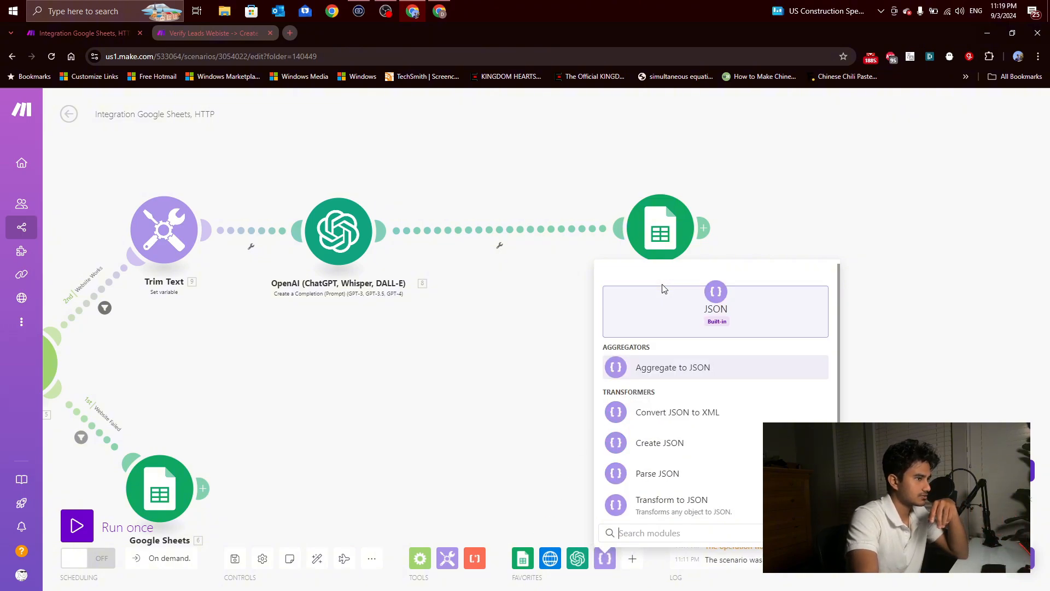
click(679, 473)
drag(680, 468, 494, 236)
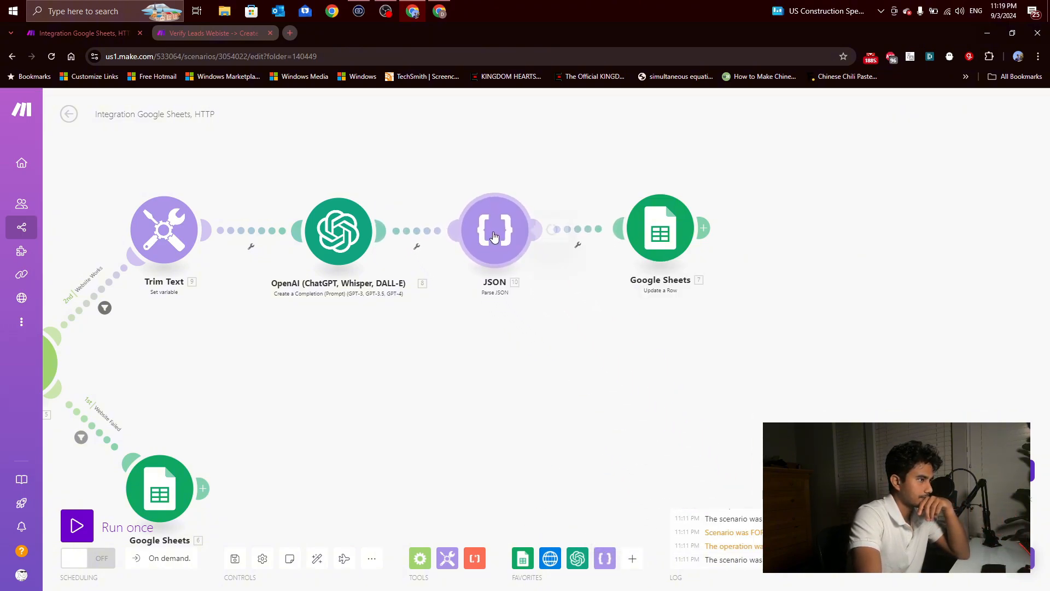
Step: Map the OpenAI Result into the JSON string of the Parse JSON module and save it
click(737, 270)
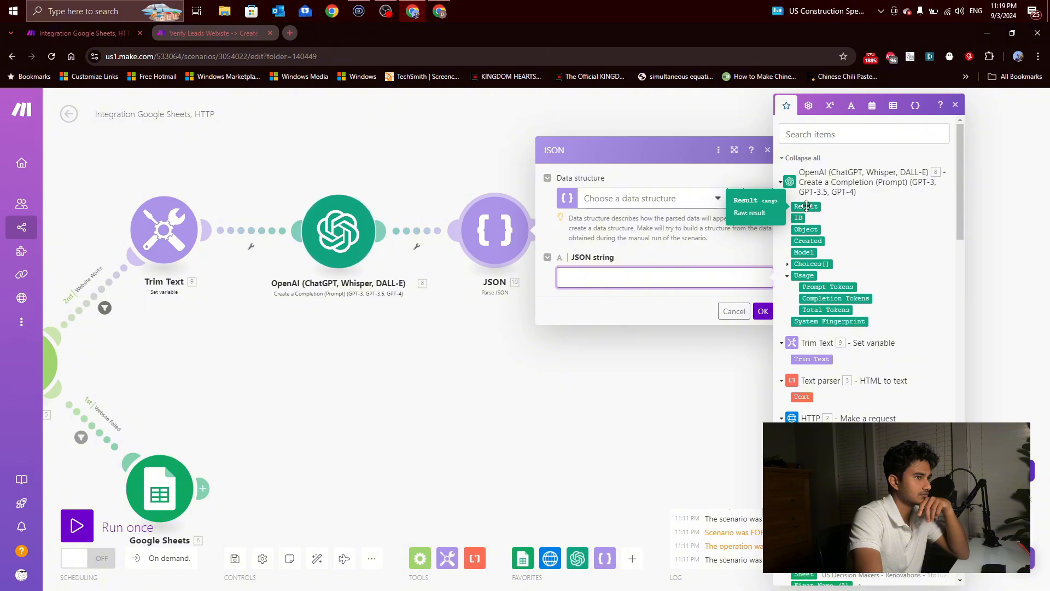
click(807, 205)
click(763, 311)
Step: Add a Resume directive from Flow Control above the JSON module
drag(511, 354, 486, 404)
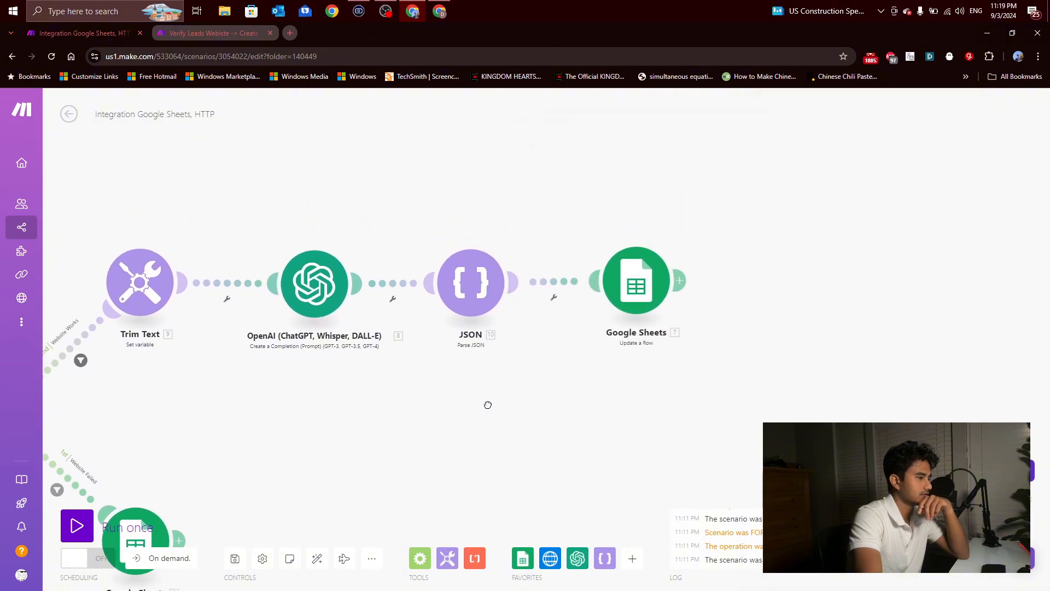
click(420, 558)
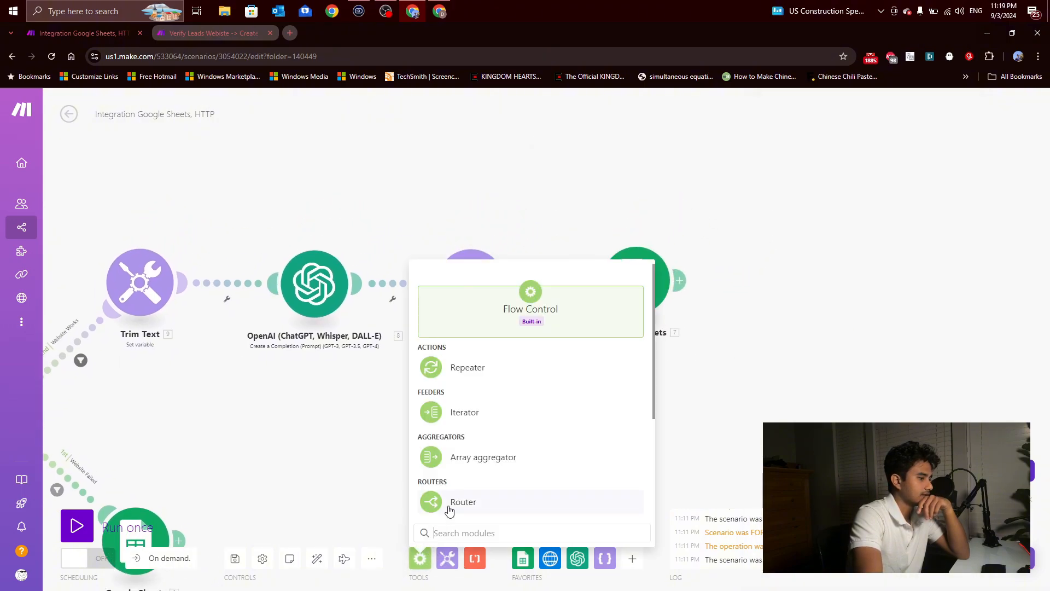
scroll(465, 456, down, 3)
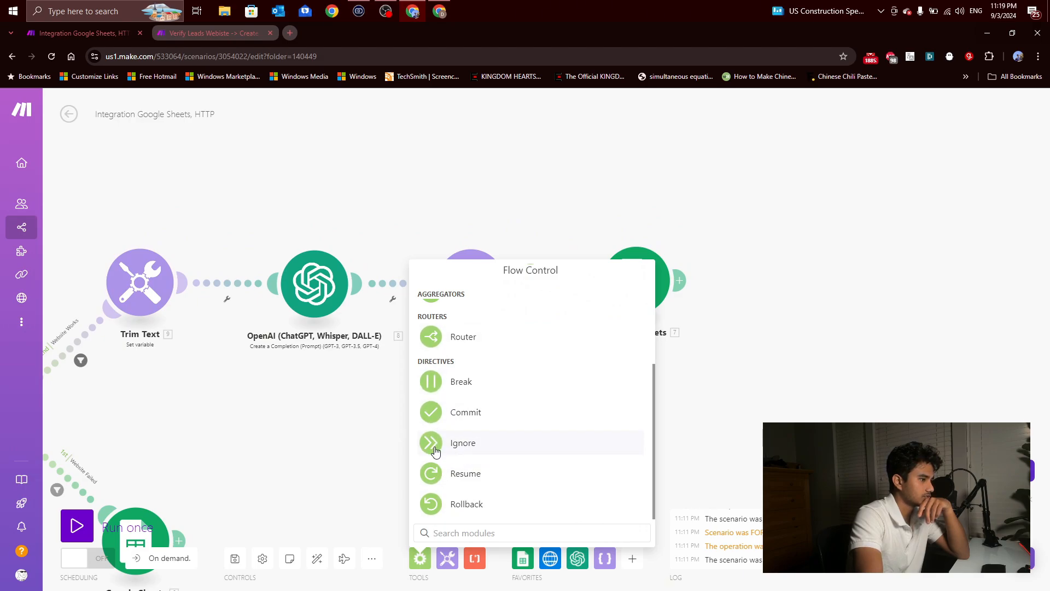
click(434, 473)
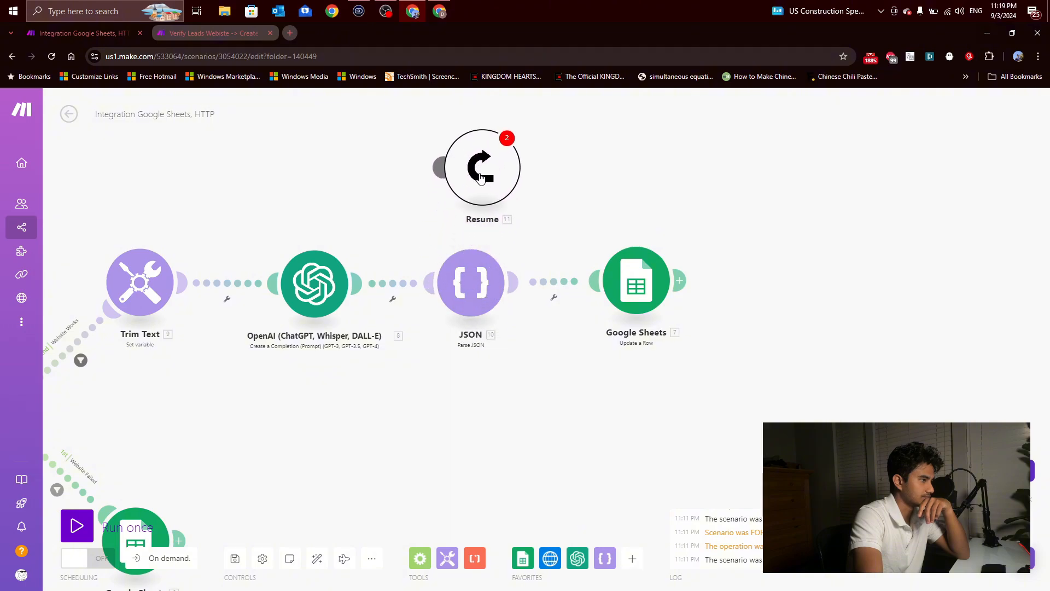
Step: Attach the Resume directive above the JSON module and compare the layout with the finished Verify Leads scenario
click(462, 164)
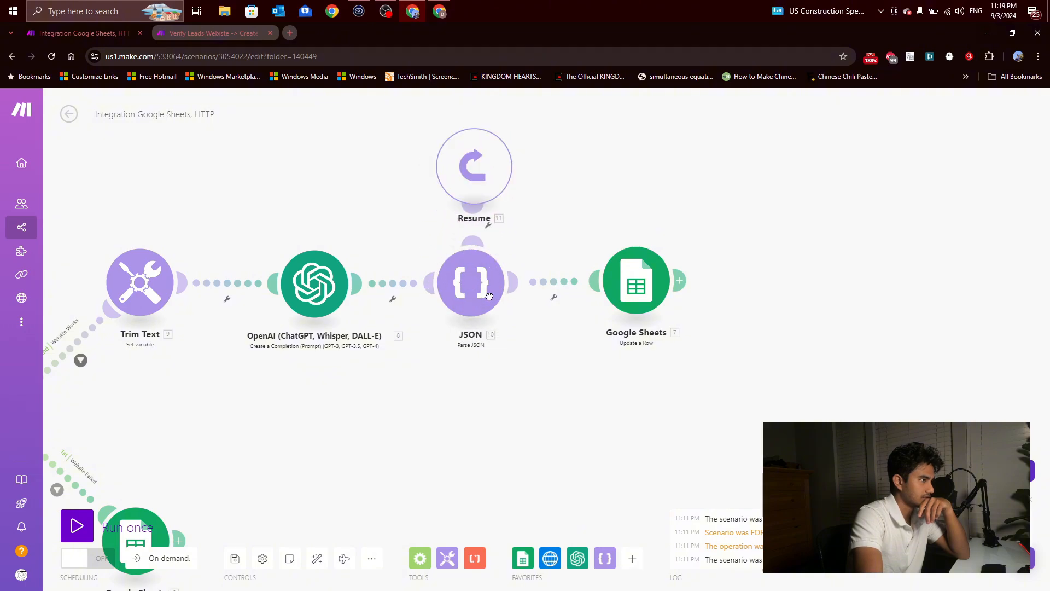
click(175, 33)
click(376, 393)
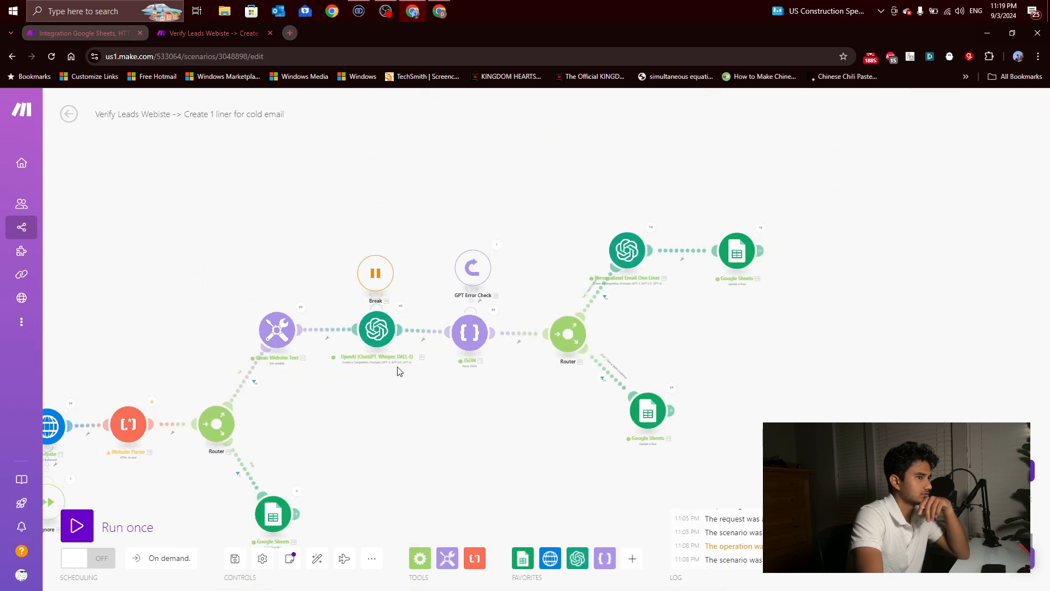
drag(429, 380, 344, 362)
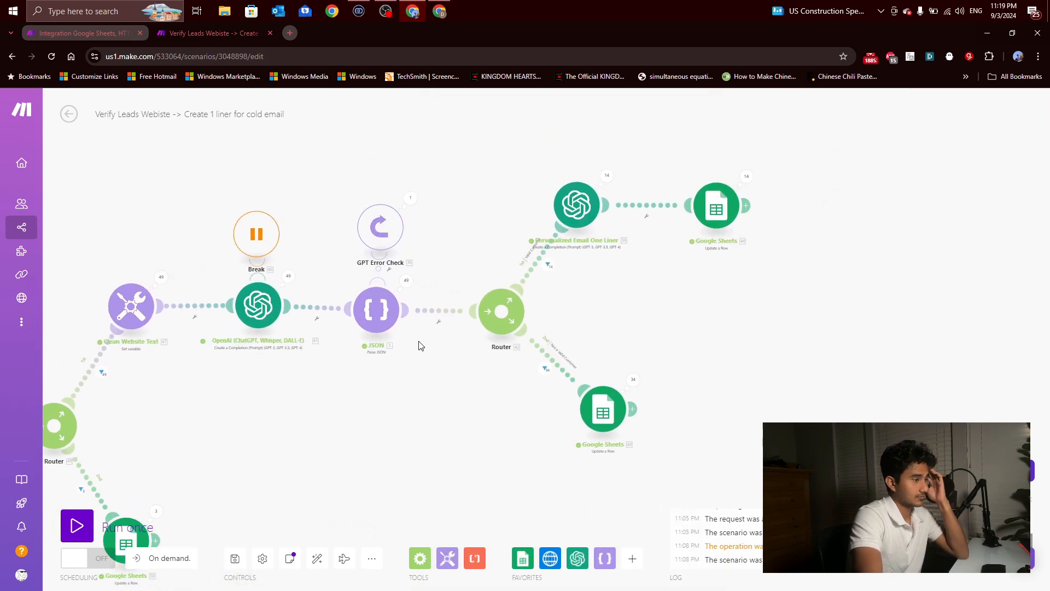
drag(420, 345, 357, 333)
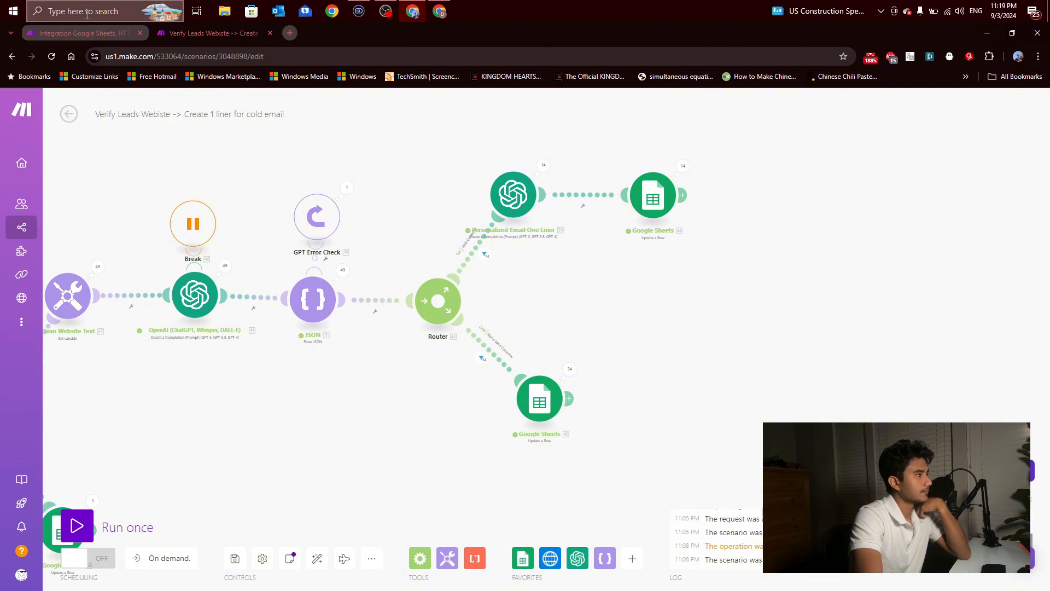
key(ctrl+shift+Tab)
Step: Run the rebuilt scenario once and stop it after the first rows have gone through
drag(338, 362, 575, 328)
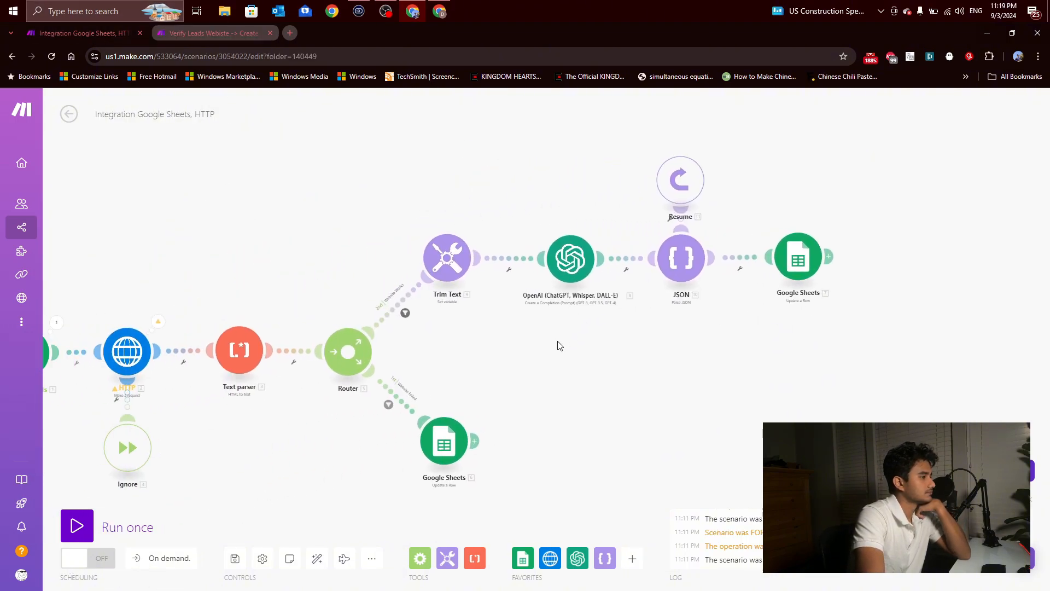
scroll(557, 342, down, 2)
scroll(227, 449, up, 2)
click(82, 528)
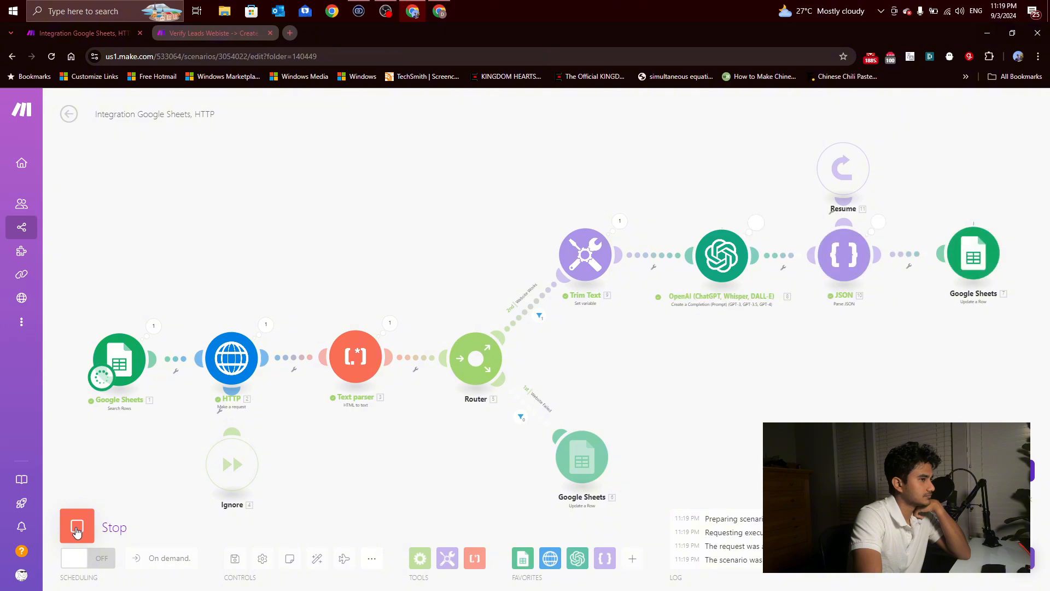
click(77, 531)
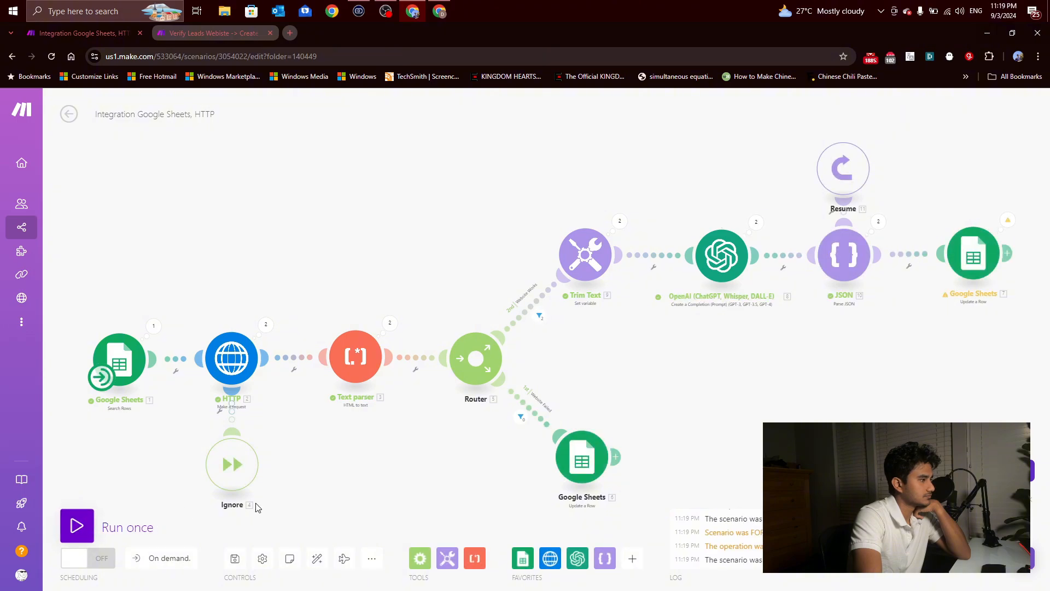
Step: Inspect the input and output bundles of the OpenAI module from the test run
drag(670, 377, 367, 387)
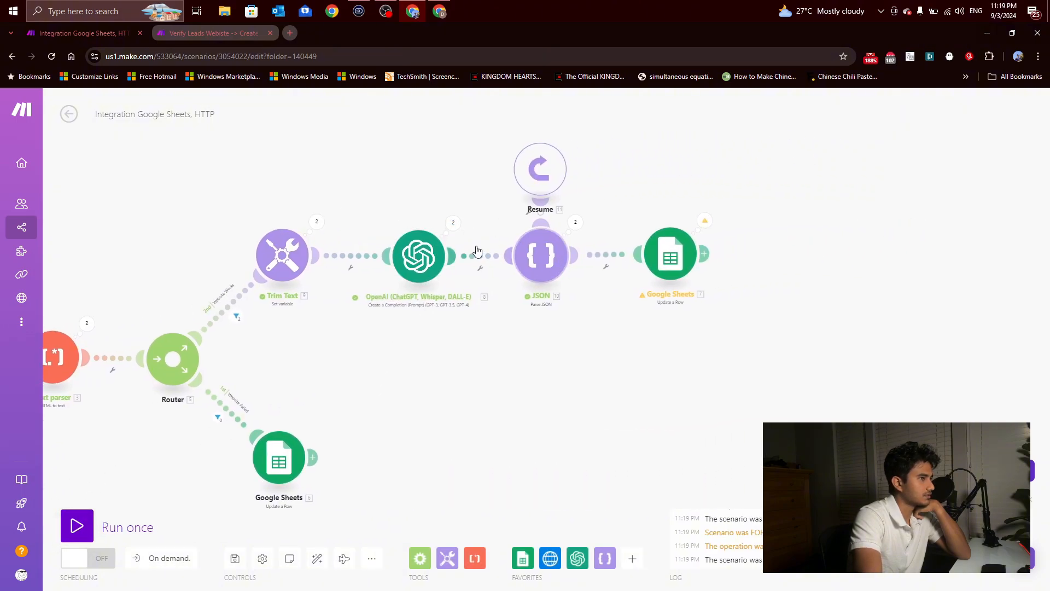
click(453, 222)
click(514, 237)
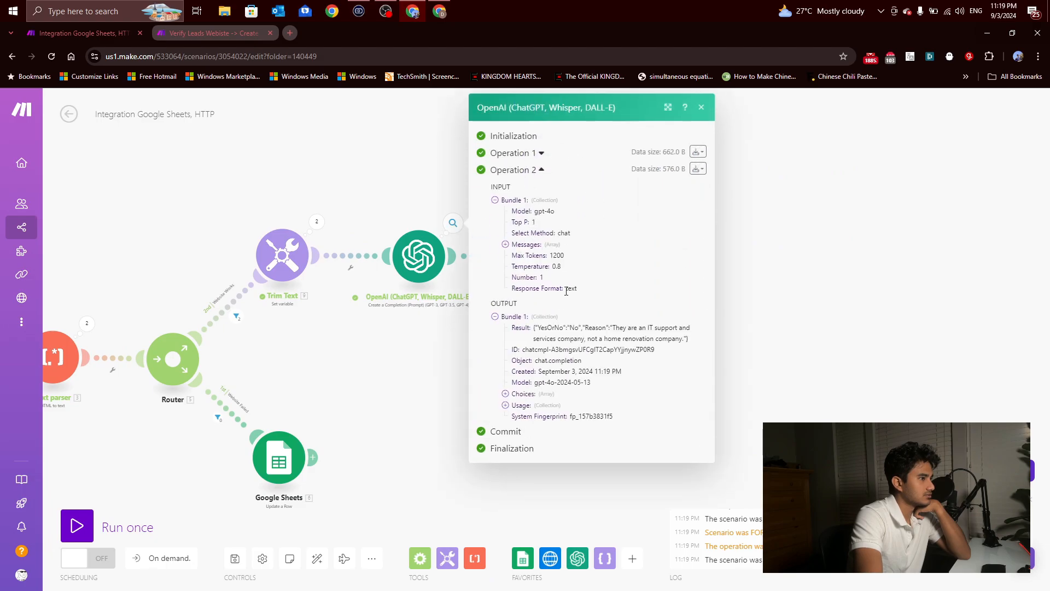
click(421, 300)
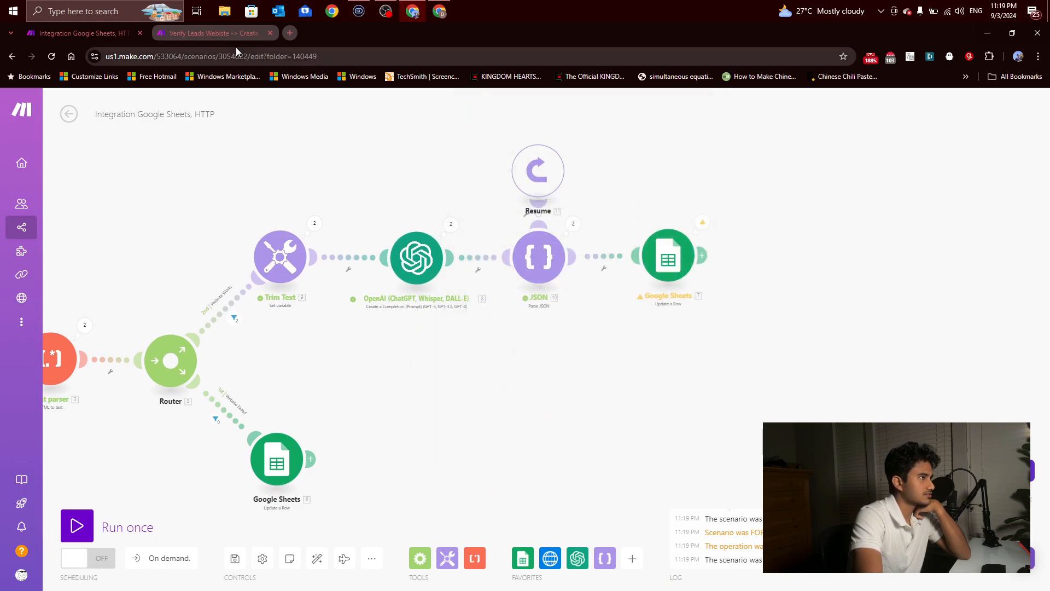
Step: Switch to the lead spreadsheet in Google Sheets and review the Reason, Yes or No and GPT 1liner columns
click(439, 11)
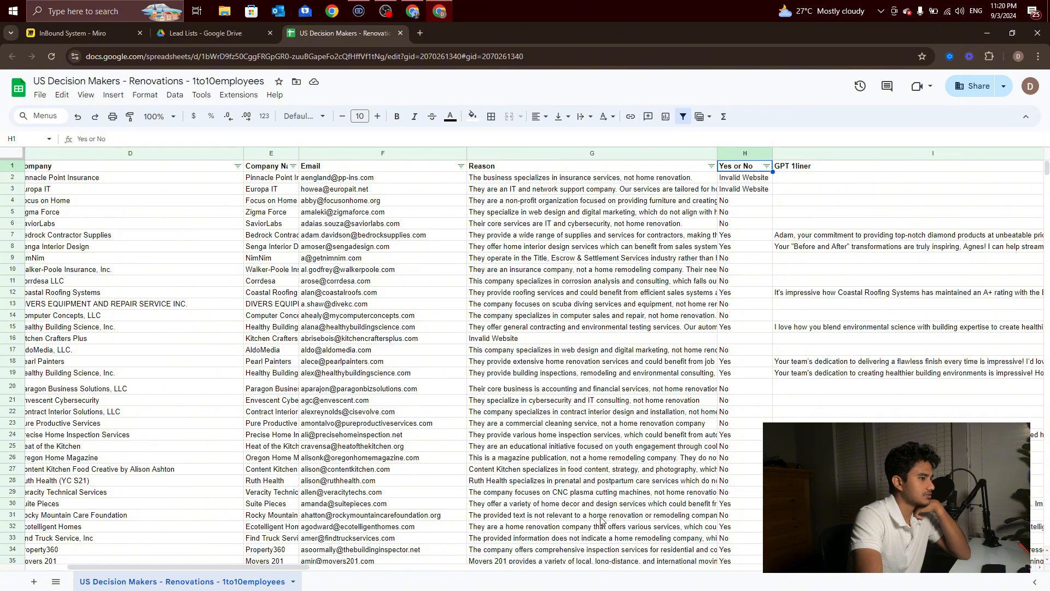
scroll(600, 520, down, 10)
scroll(607, 517, up, 10)
scroll(618, 511, down, 9)
scroll(629, 507, up, 2)
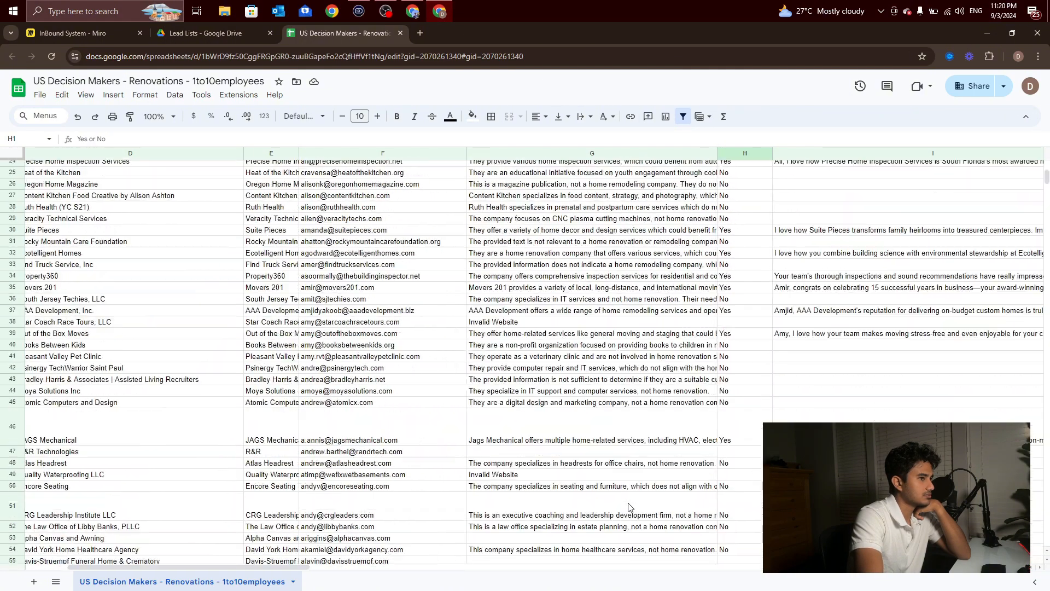
scroll(630, 507, up, 8)
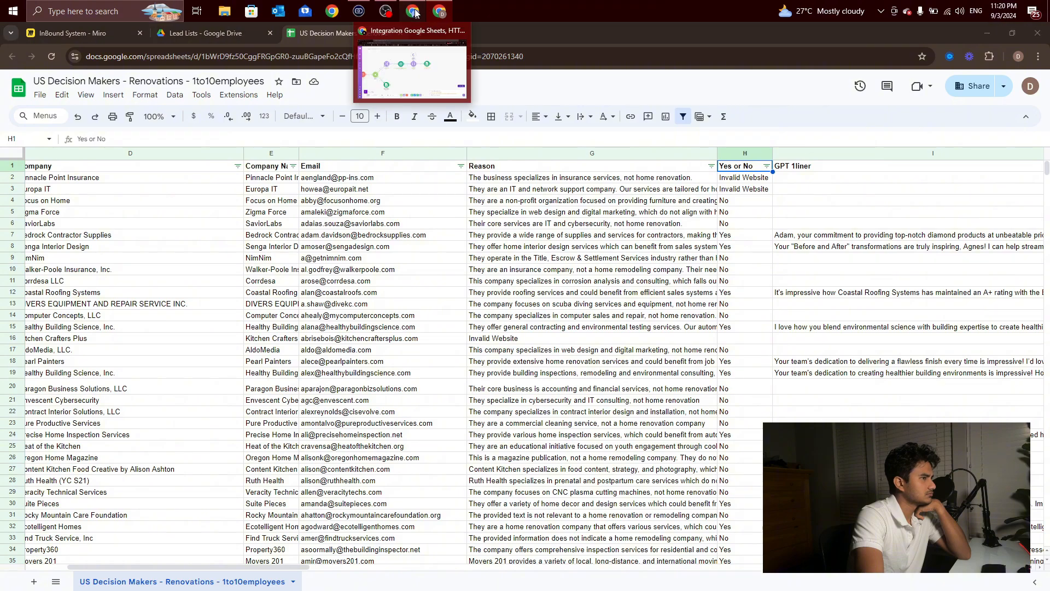
Step: Switch back to the Make scenario and inspect the HTTP and Text parser outputs of the test run
click(415, 12)
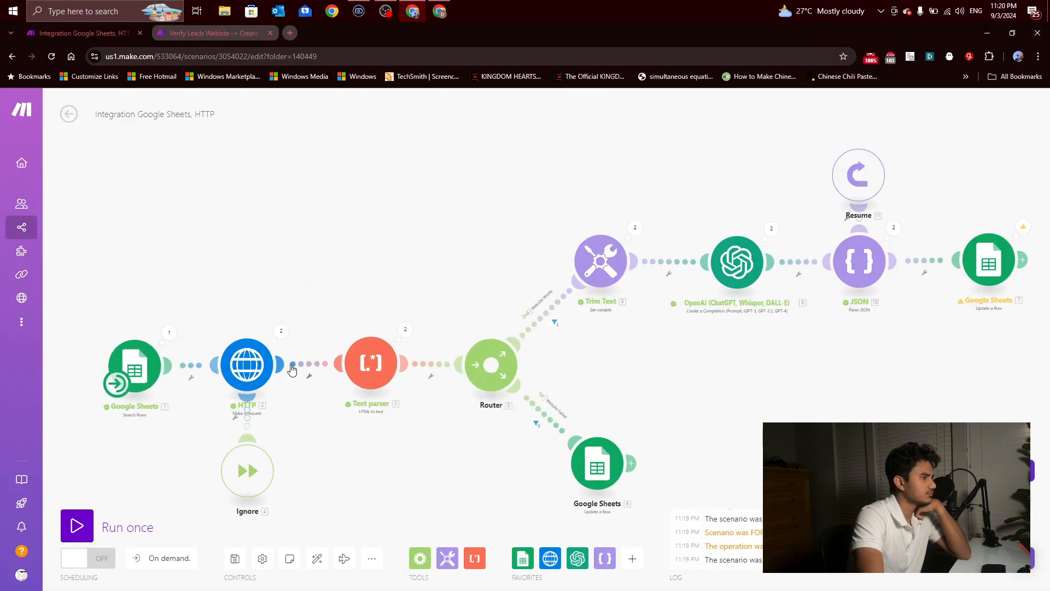
click(286, 338)
click(364, 330)
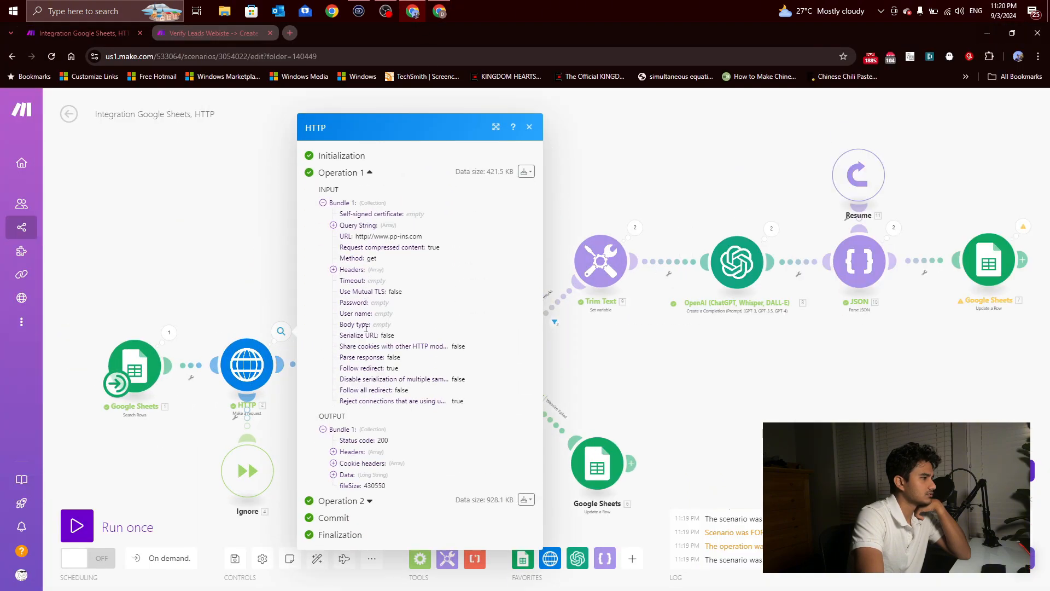
click(261, 261)
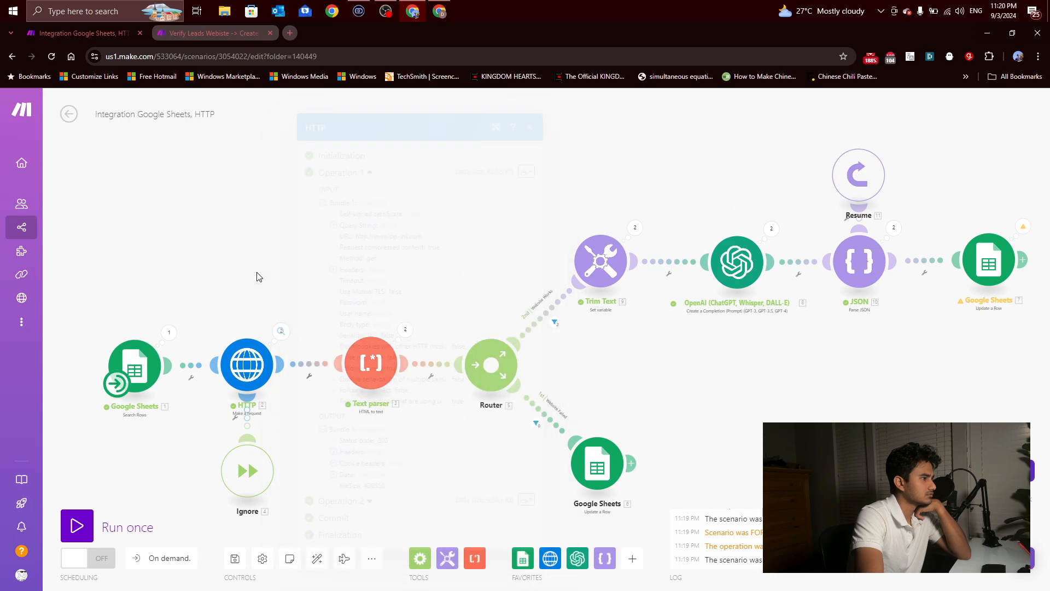
click(404, 331)
click(469, 453)
scroll(469, 452, up, 2)
drag(502, 444, 374, 374)
drag(538, 318, 395, 370)
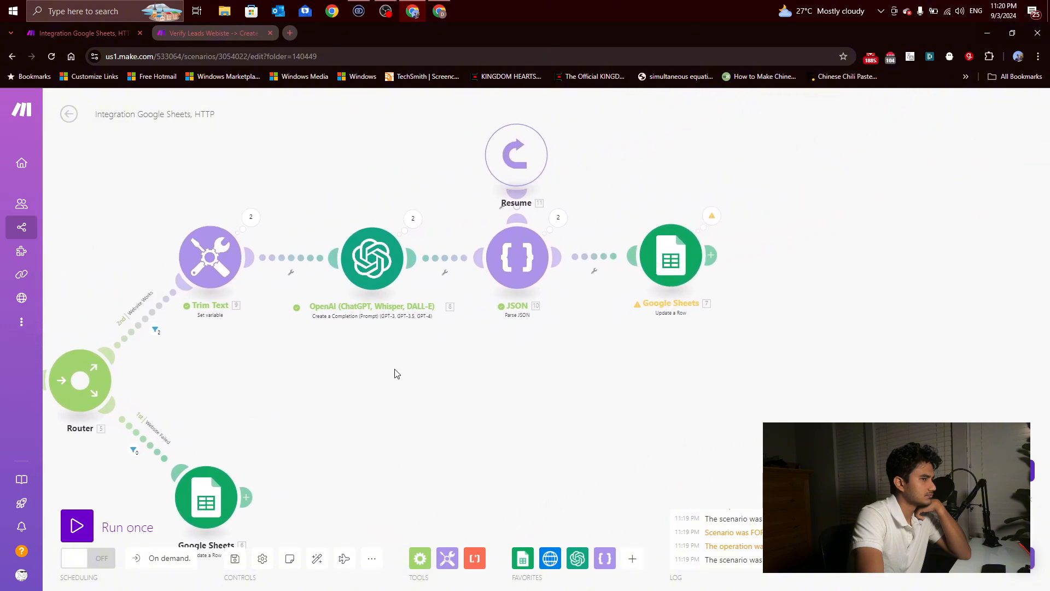
Step: Review the column values set in the Google Sheets Update a Row module after JSON
click(670, 255)
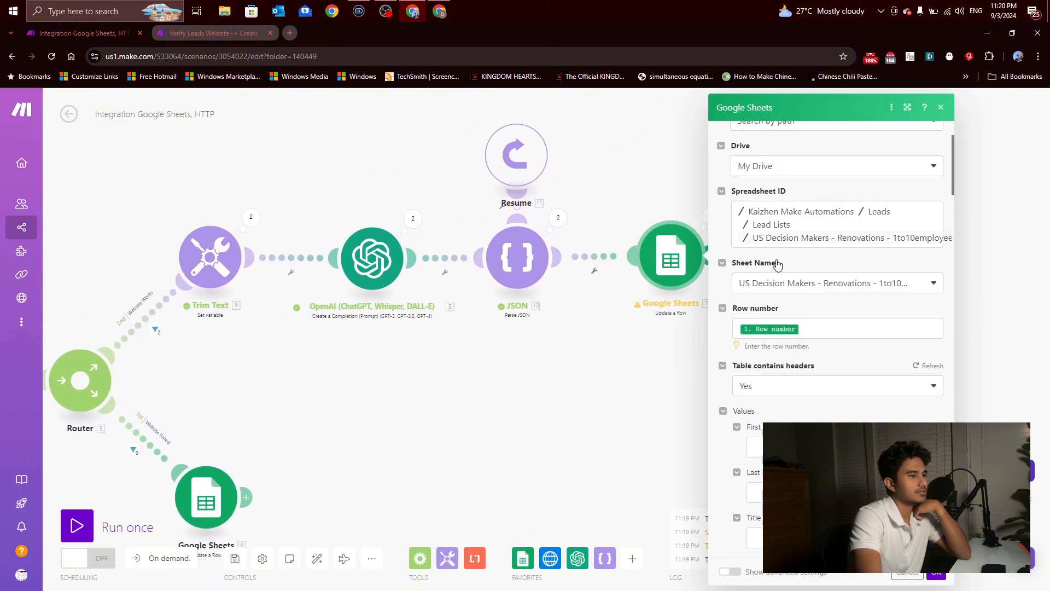
scroll(777, 265, down, 5)
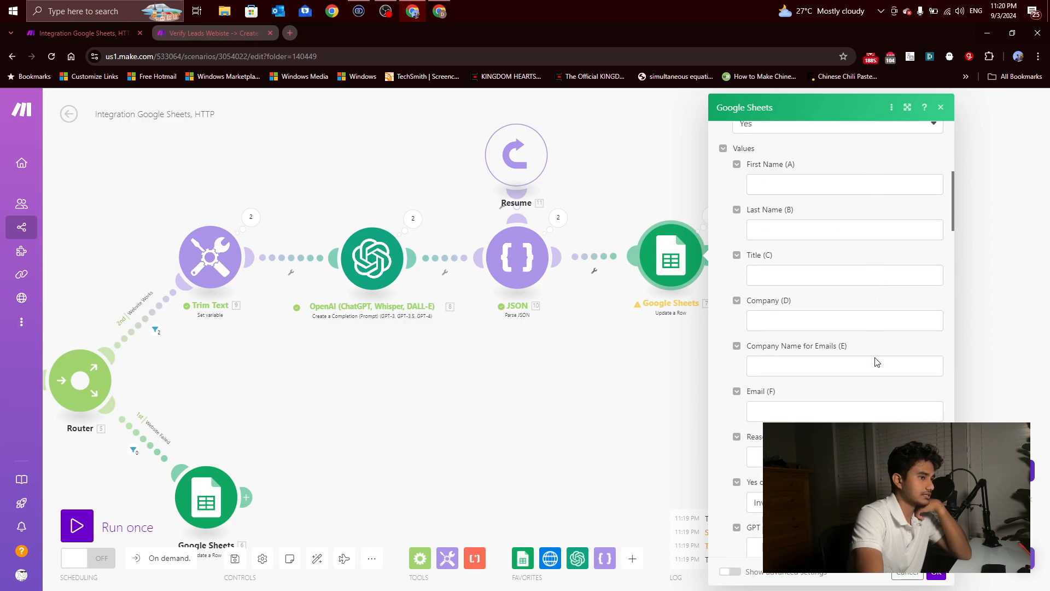
scroll(870, 363, down, 5)
click(600, 333)
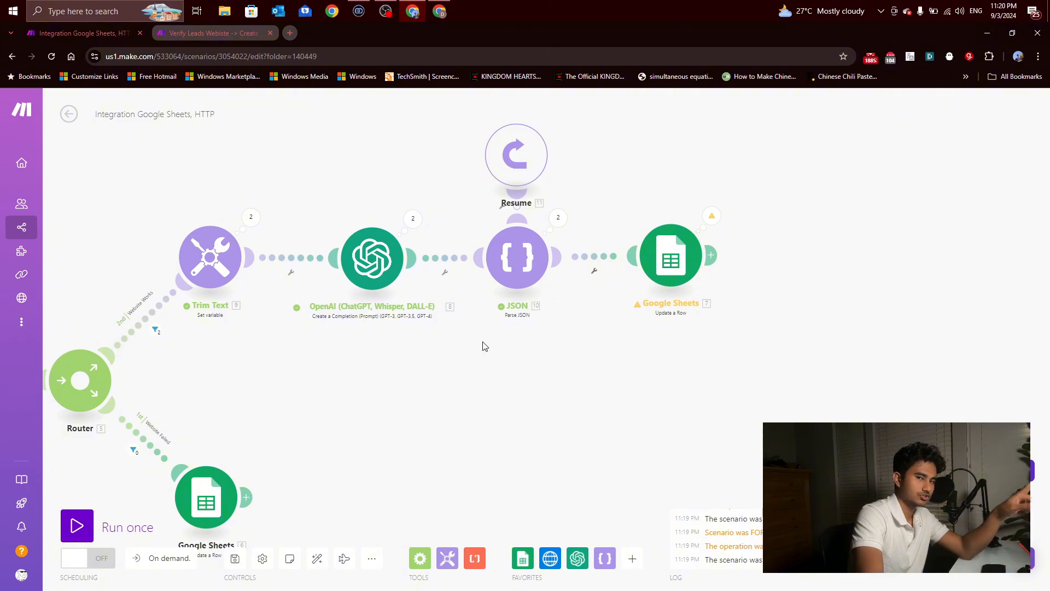
Step: Inspect the parsed YesOrNo and Reason values in the JSON module's output
click(558, 220)
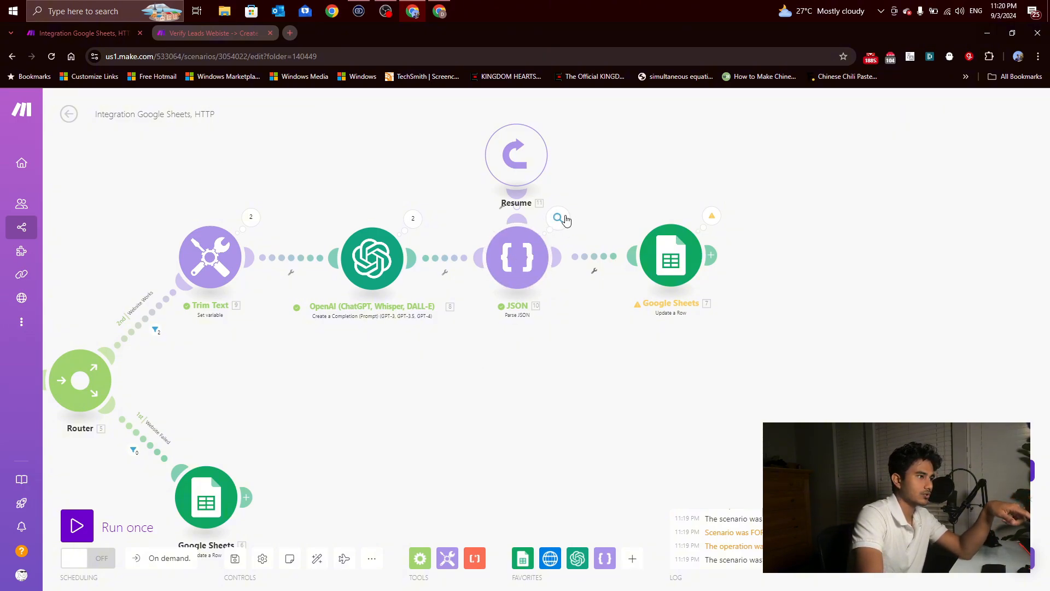
click(645, 217)
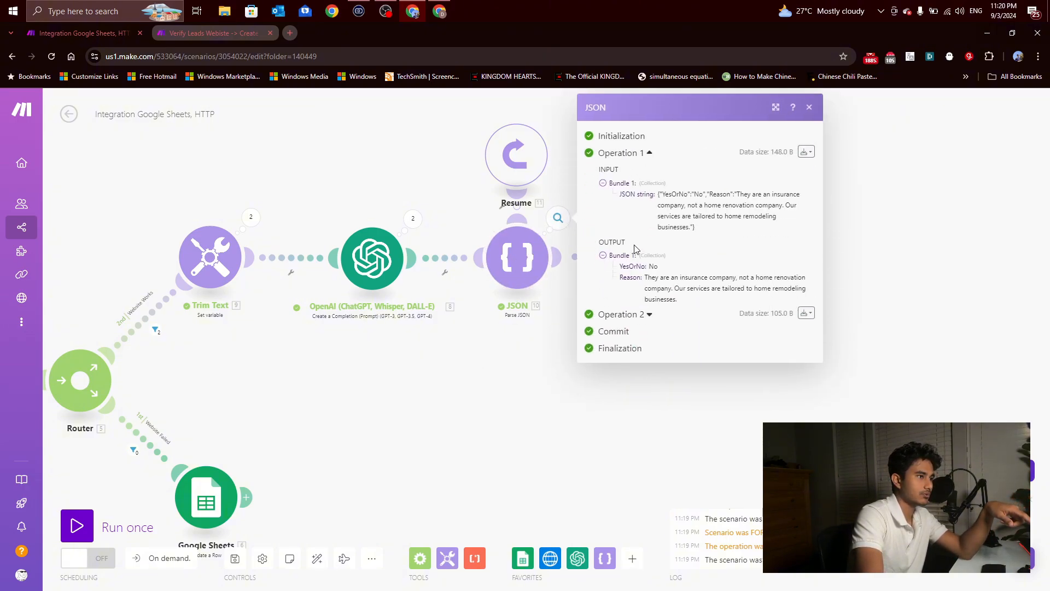
click(631, 376)
click(706, 259)
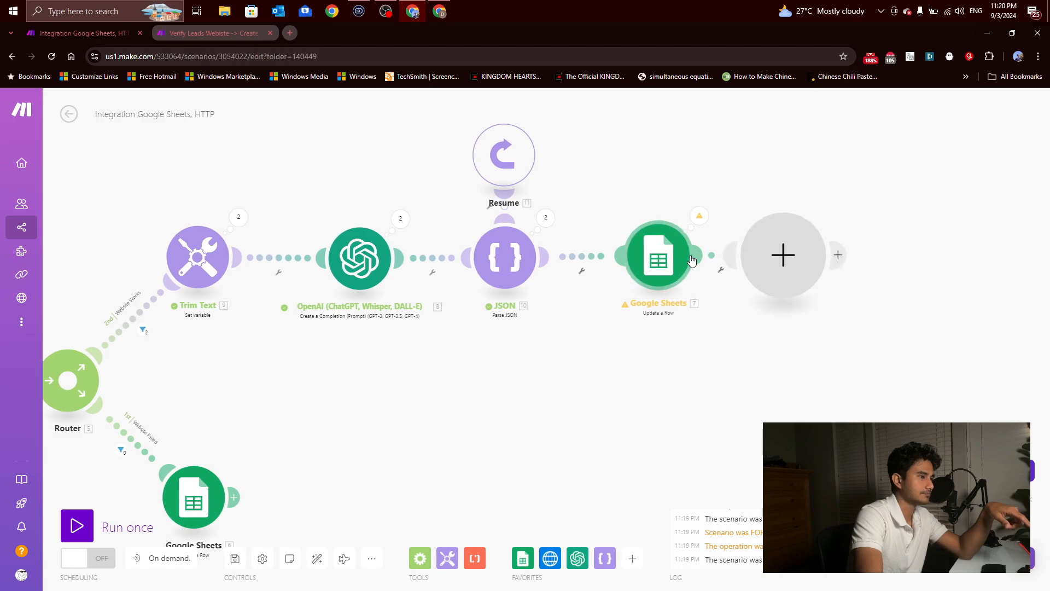
Step: Replace the Invalid Website text in Yes or No (H) of the Google Sheets update with the JSON module's YesOrNo value
click(650, 265)
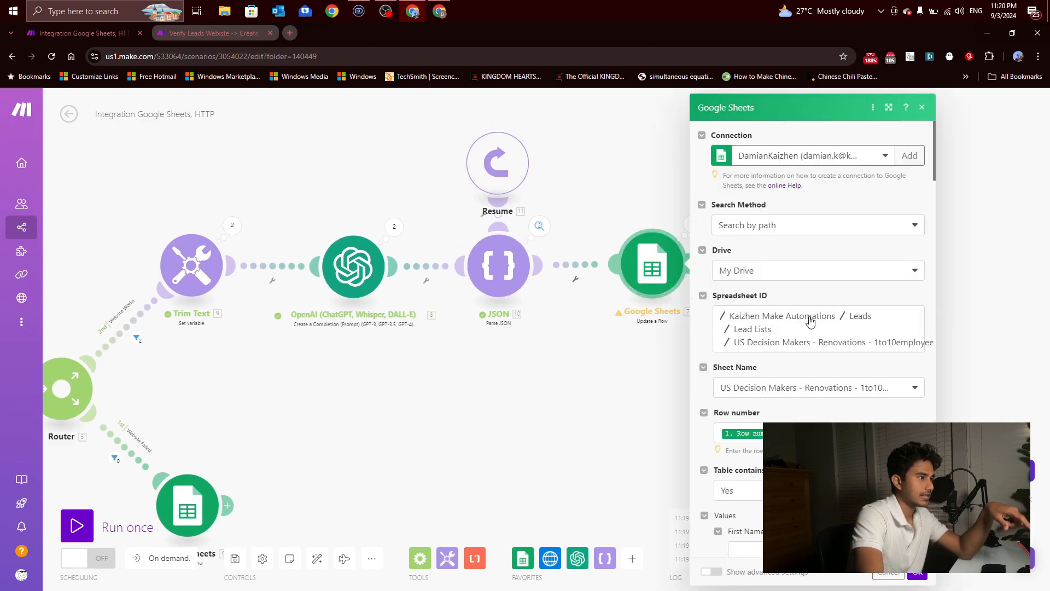
scroll(810, 322, down, 10)
drag(804, 324, 702, 325)
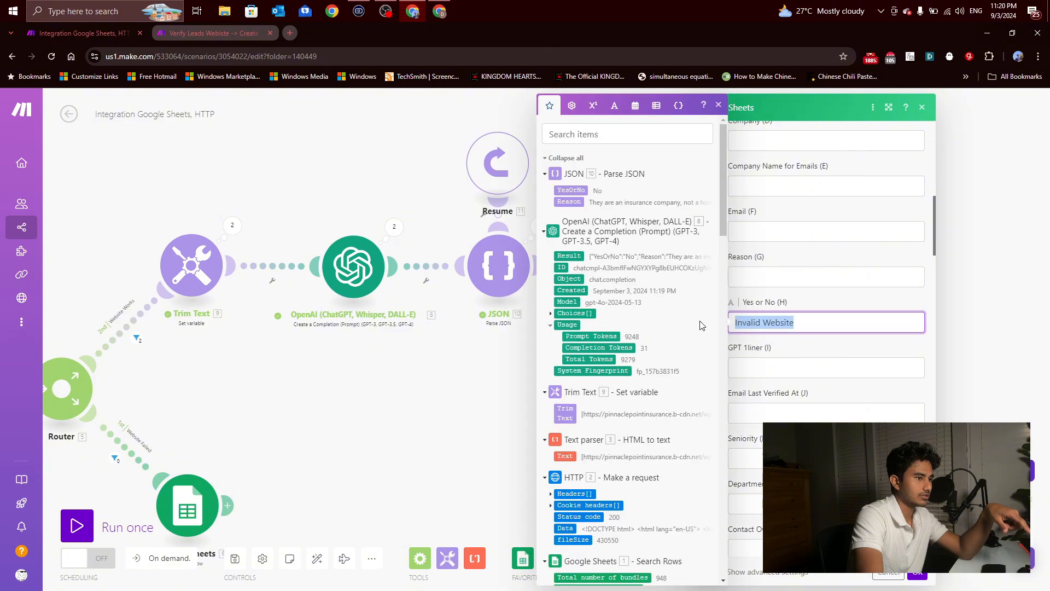
key(BackSpace)
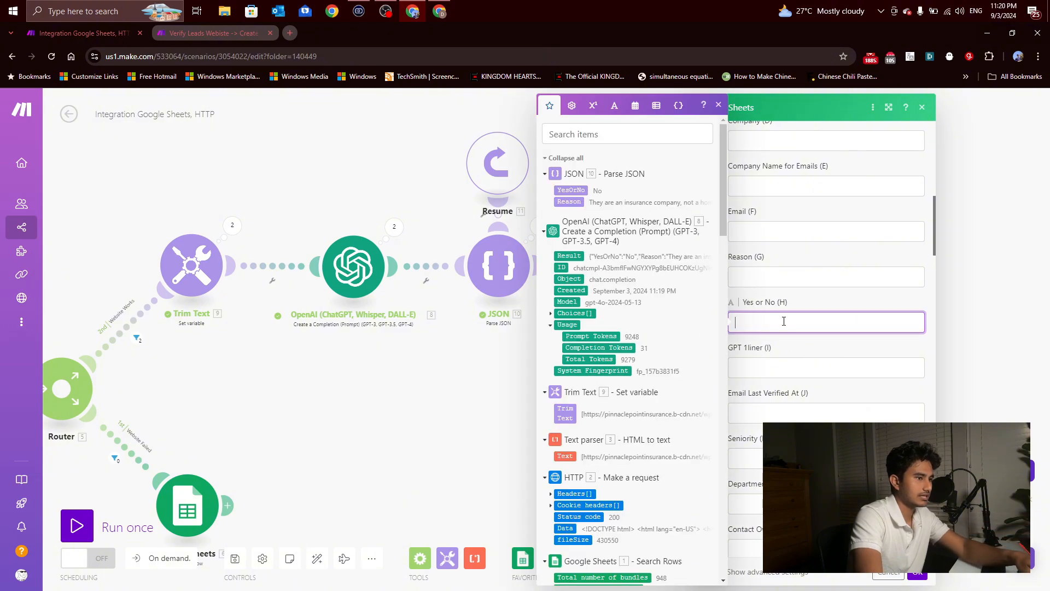
click(572, 194)
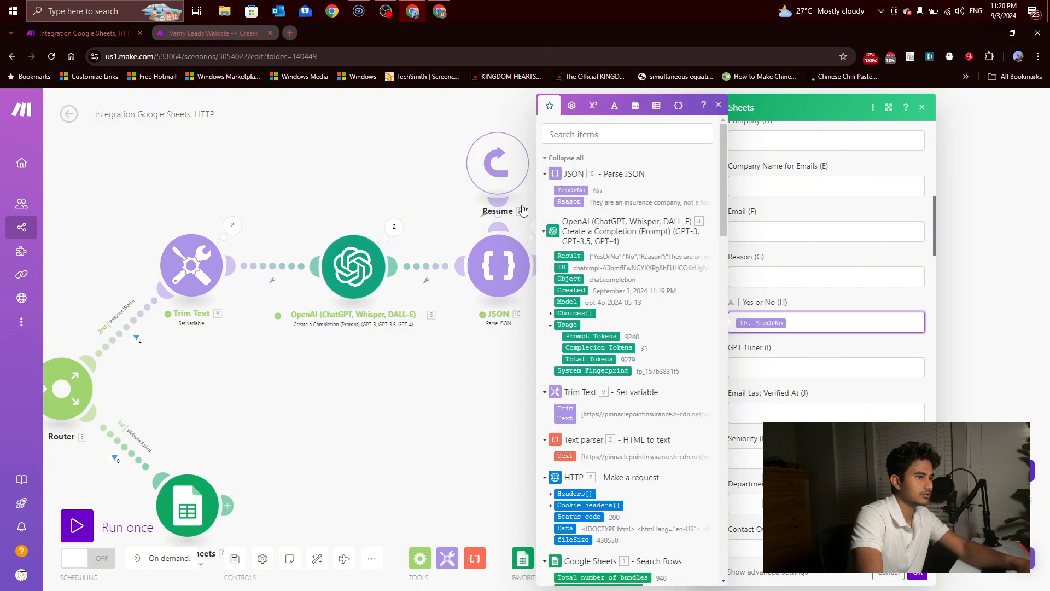
Step: Map the JSON module's Reason into the Reason (G) column and save the Google Sheets module
click(752, 270)
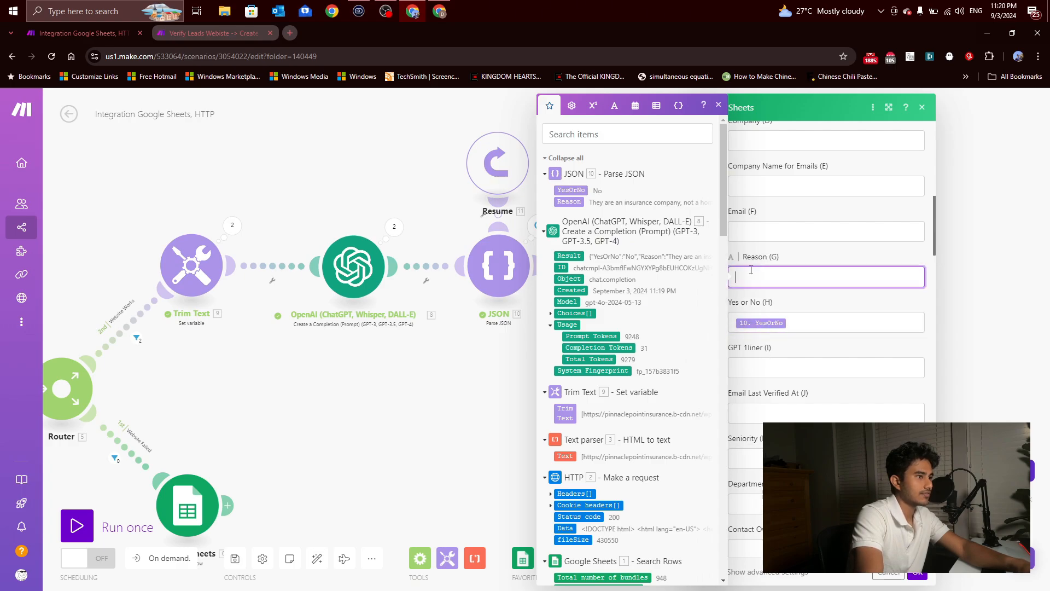
click(570, 202)
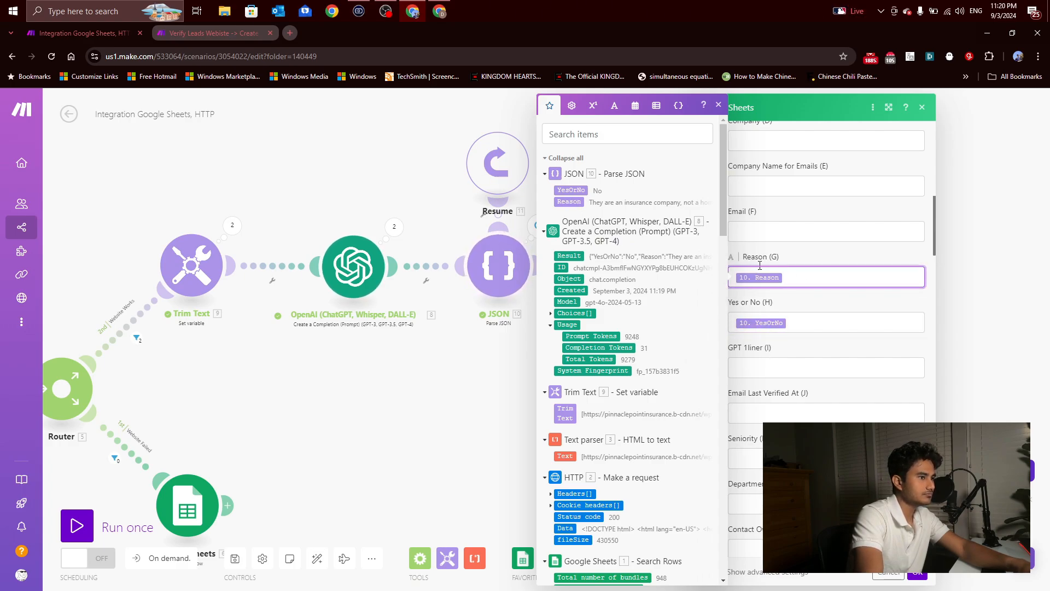
scroll(829, 389, up, 6)
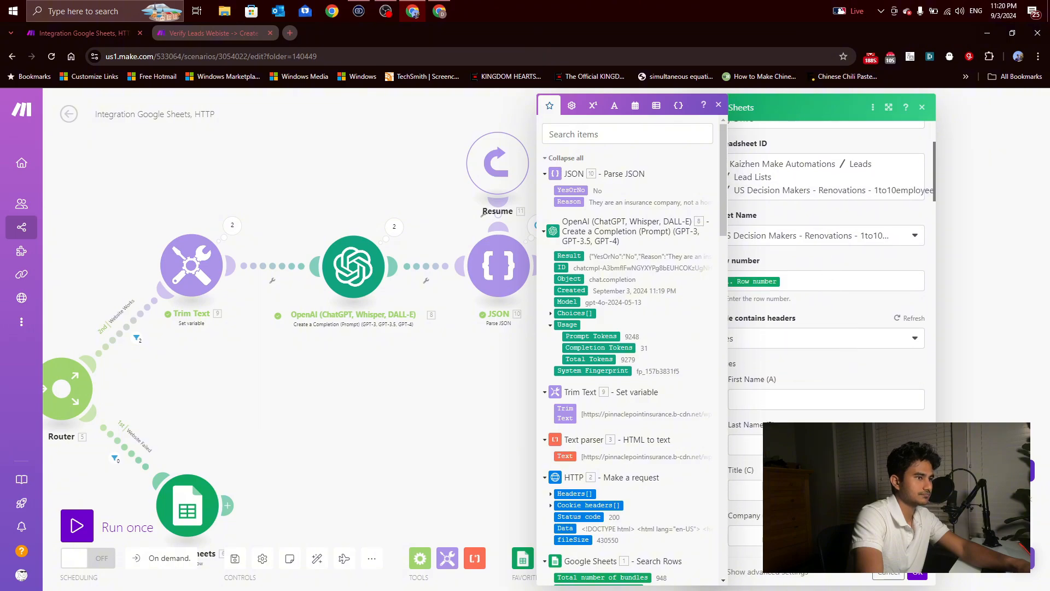
click(923, 576)
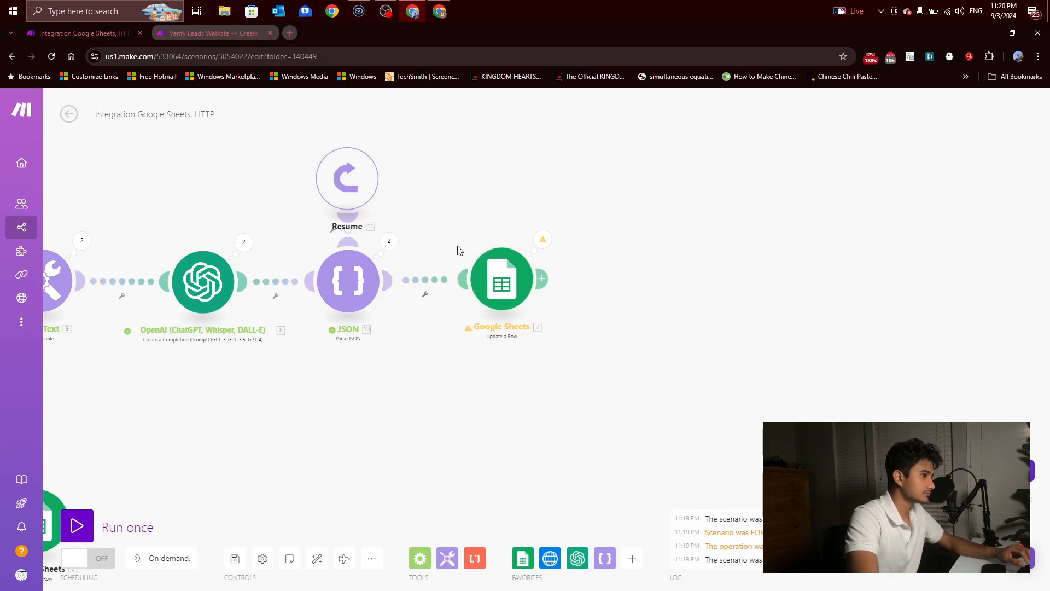
Step: Add a Router from Flow Control after the Google Sheets Update a Row module that follows JSON
drag(581, 316, 487, 323)
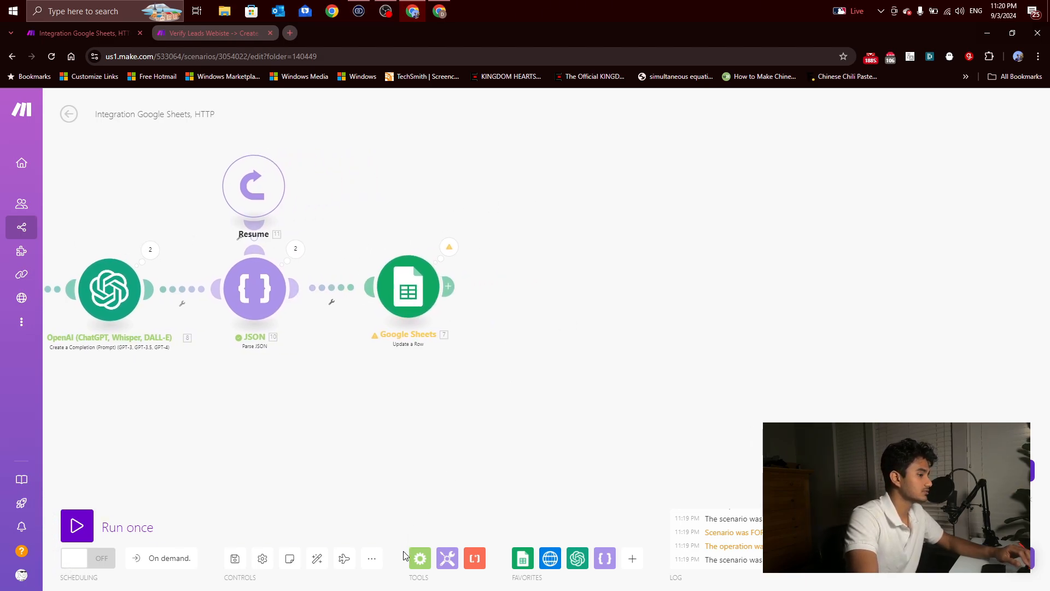
click(417, 558)
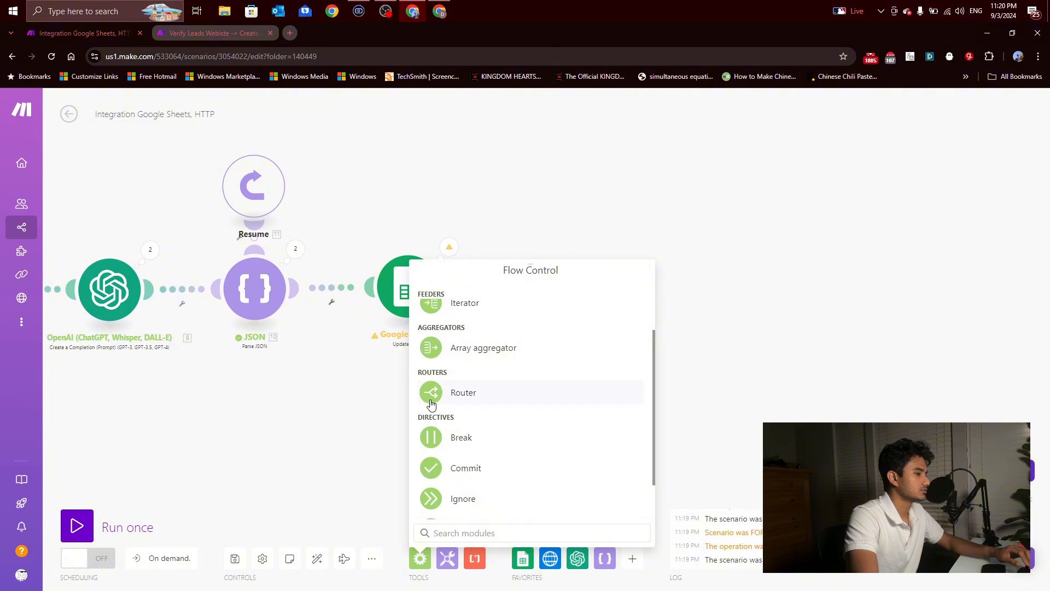
click(432, 403)
drag(433, 414, 560, 308)
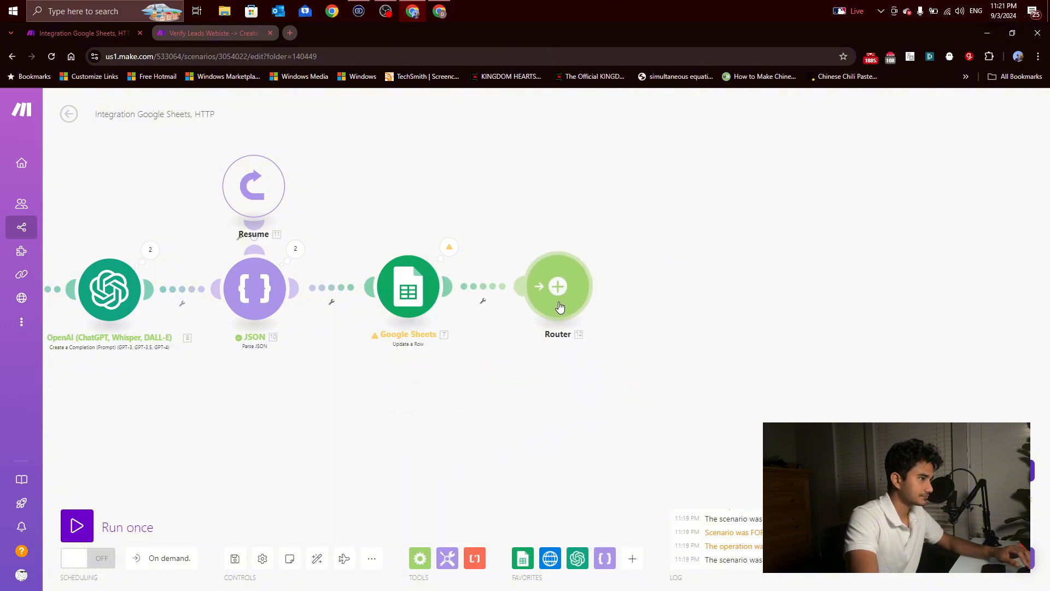
drag(673, 390, 577, 394)
scroll(575, 393, down, 1)
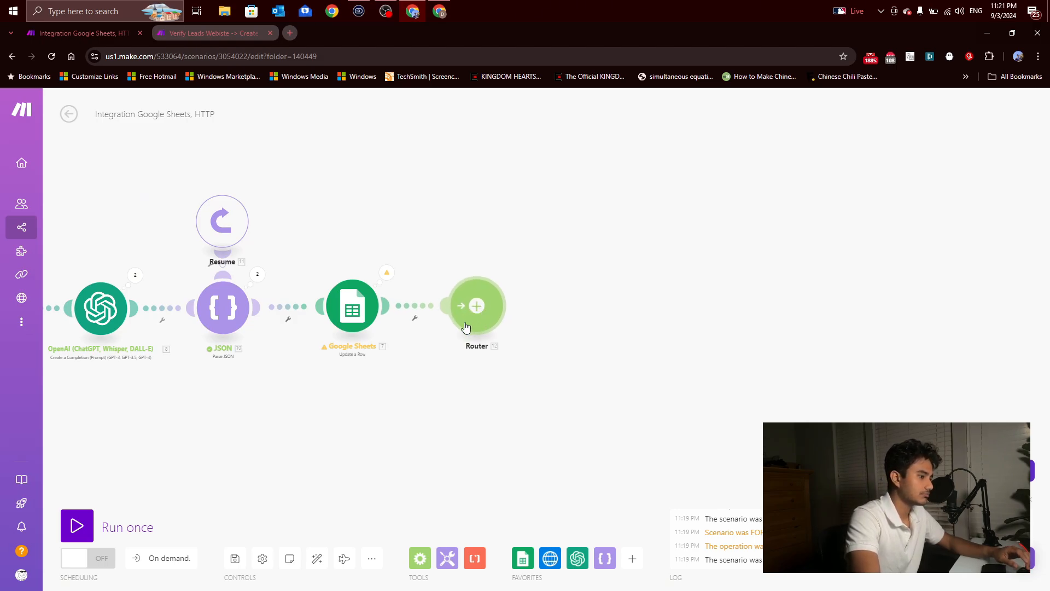
Step: Clone the Google Sheets Update a Row module and attach the copy to the Router as a route
right_click(357, 311)
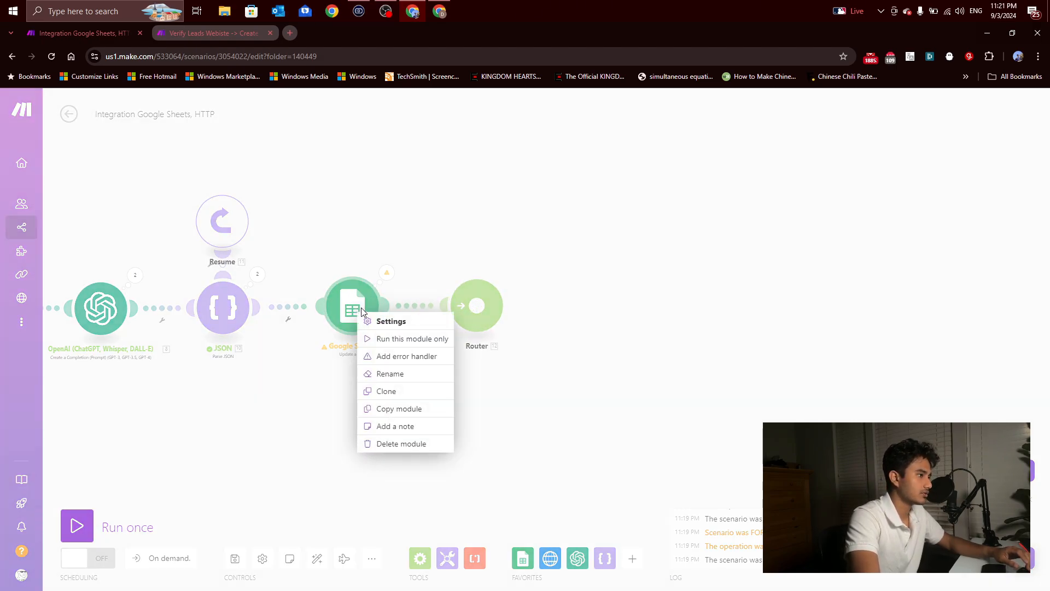
click(386, 392)
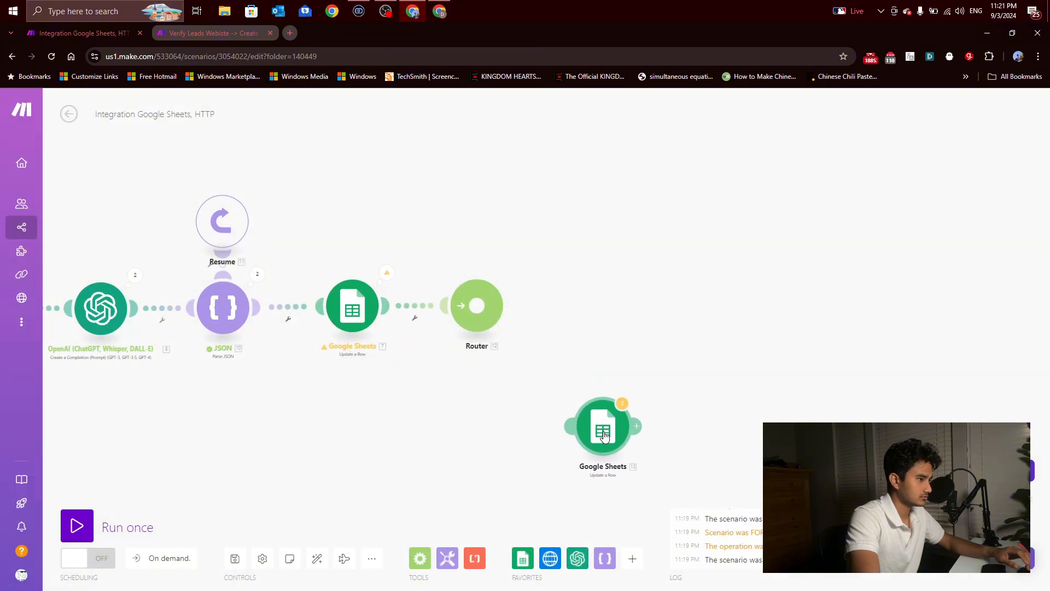
click(597, 422)
Step: Add a filter labelled "Not Valid lead" between the Router and the cloned Google Sheets module, requiring the JSON YesOrNo to equal No
click(535, 359)
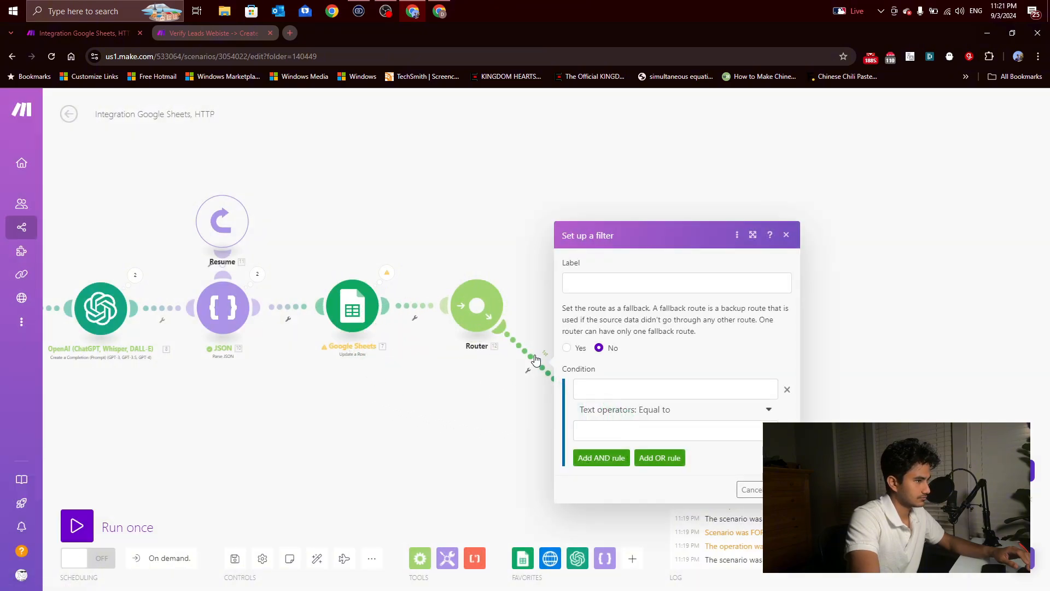
click(596, 388)
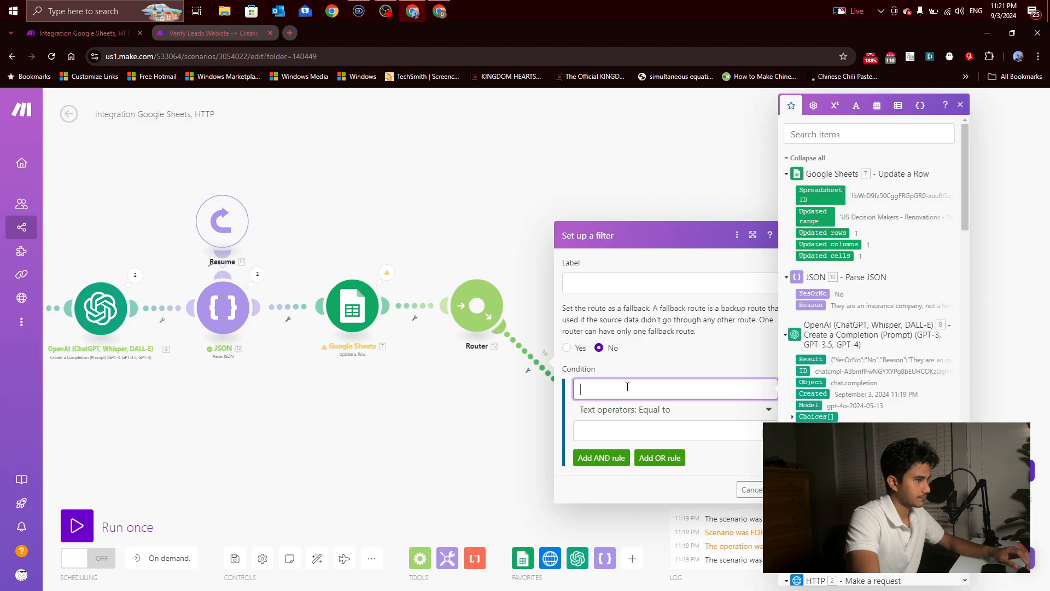
click(815, 295)
click(692, 424)
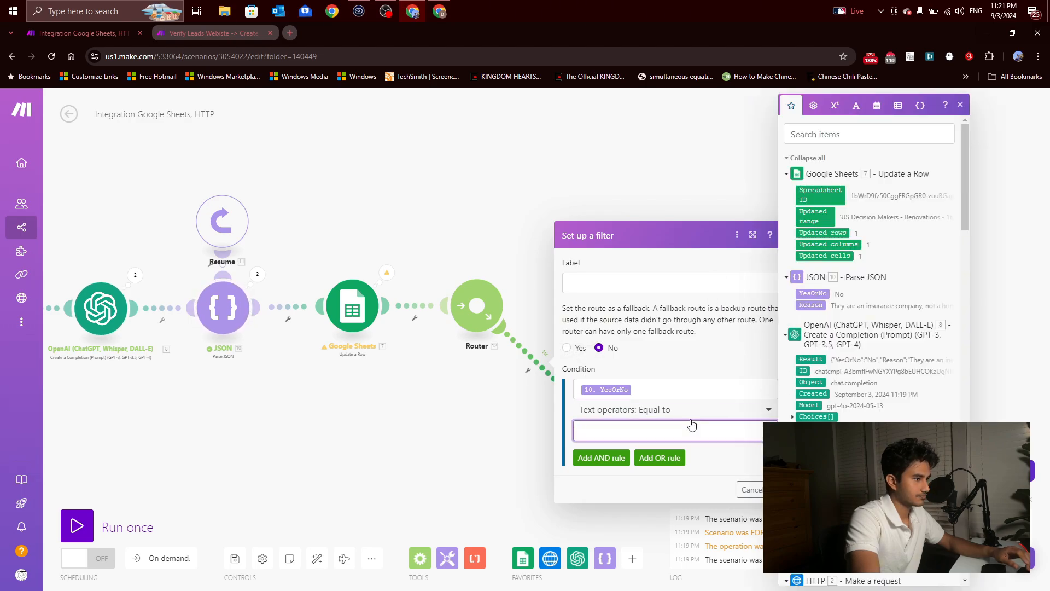
text(No)
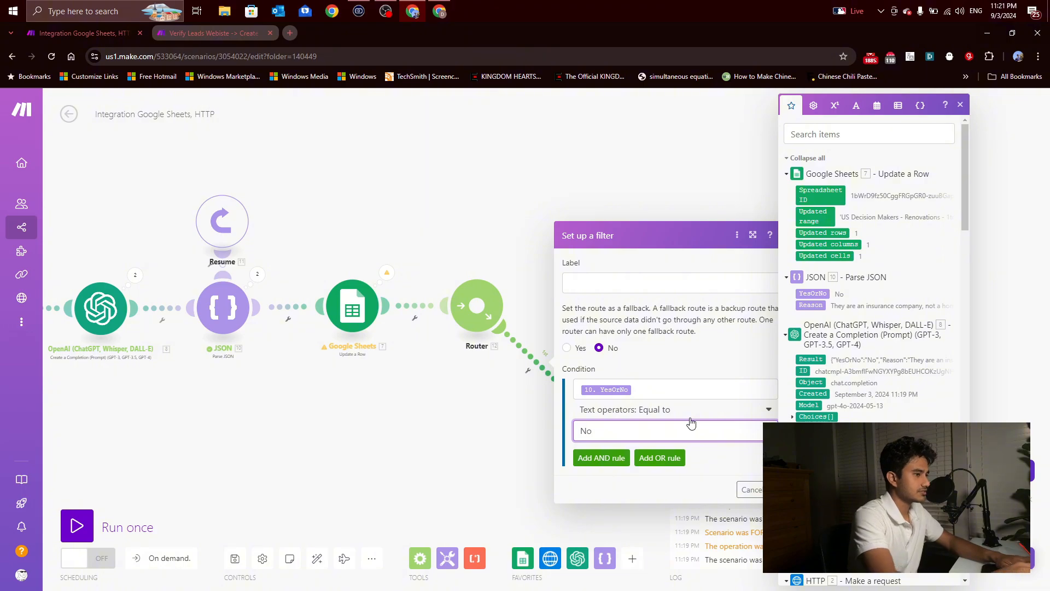
click(615, 293)
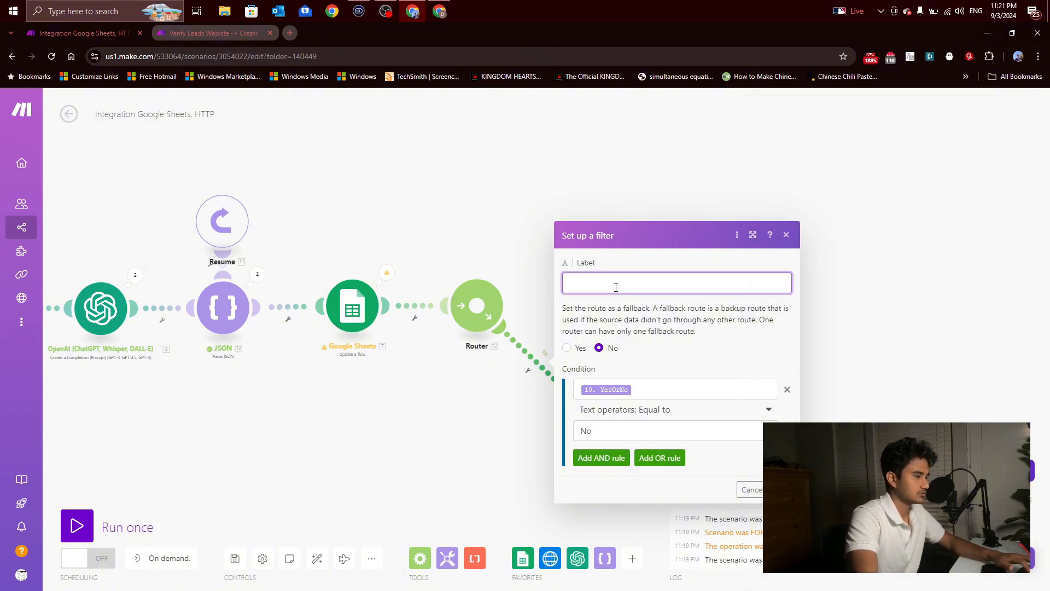
text(Not Valid lead)
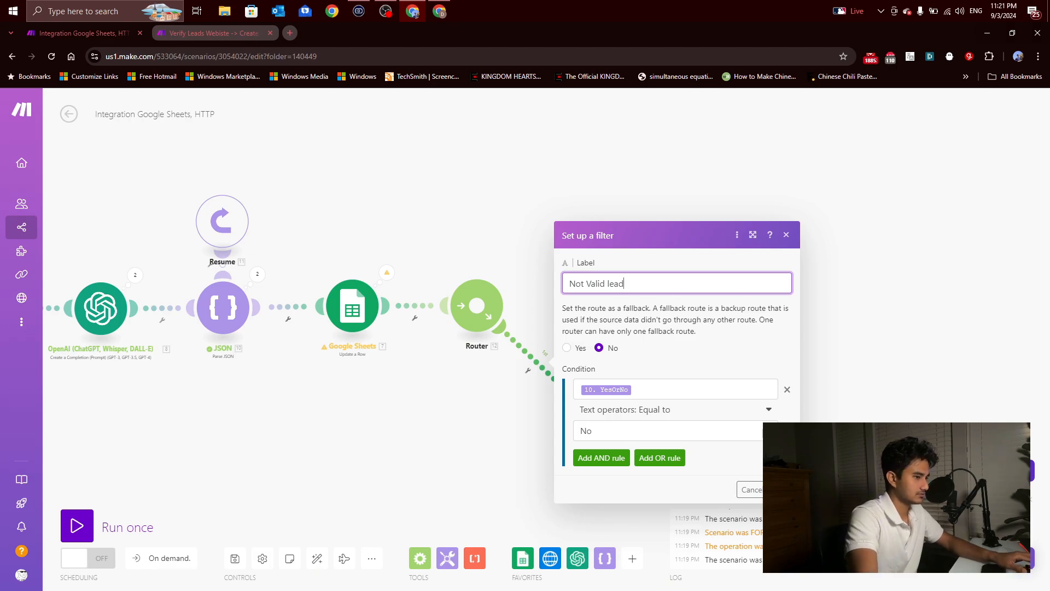
click(780, 489)
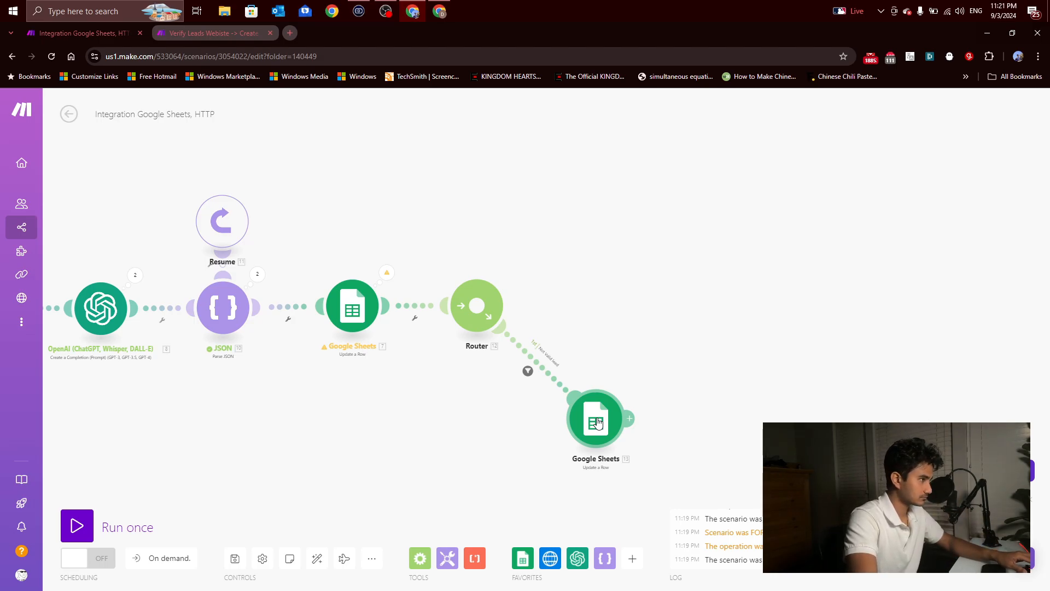
Step: Compare the Reason (G) and Yes or No (H) mappings in the original and cloned Google Sheets modules
click(350, 310)
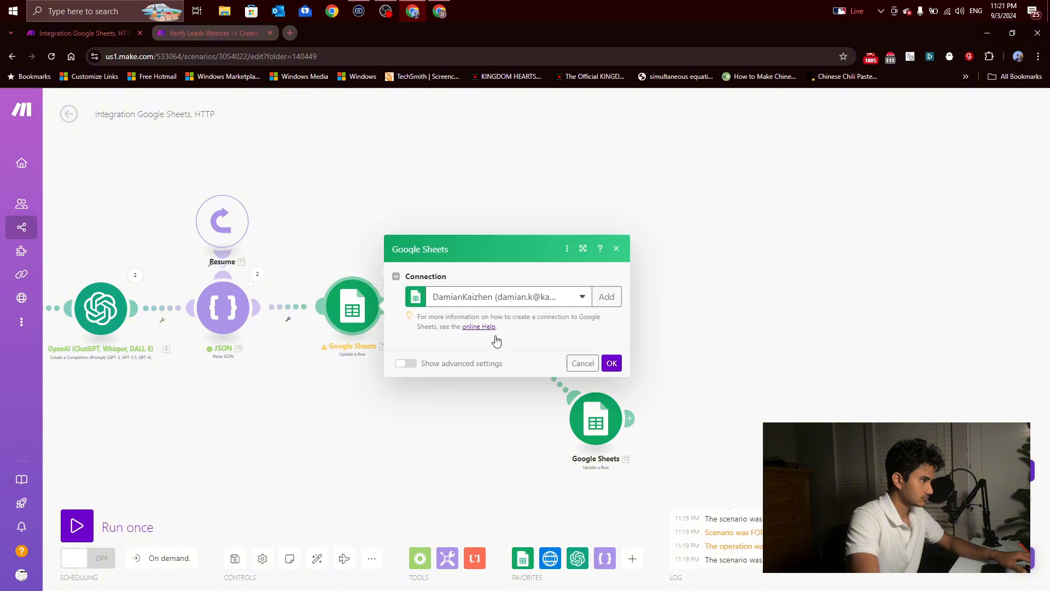
scroll(542, 350, down, 10)
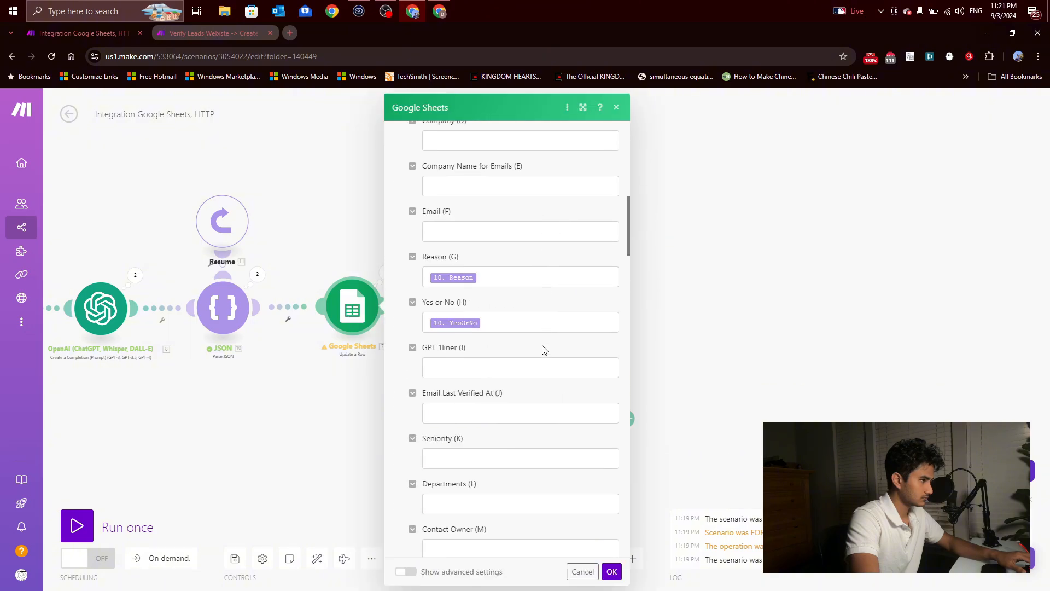
key(Escape)
click(596, 419)
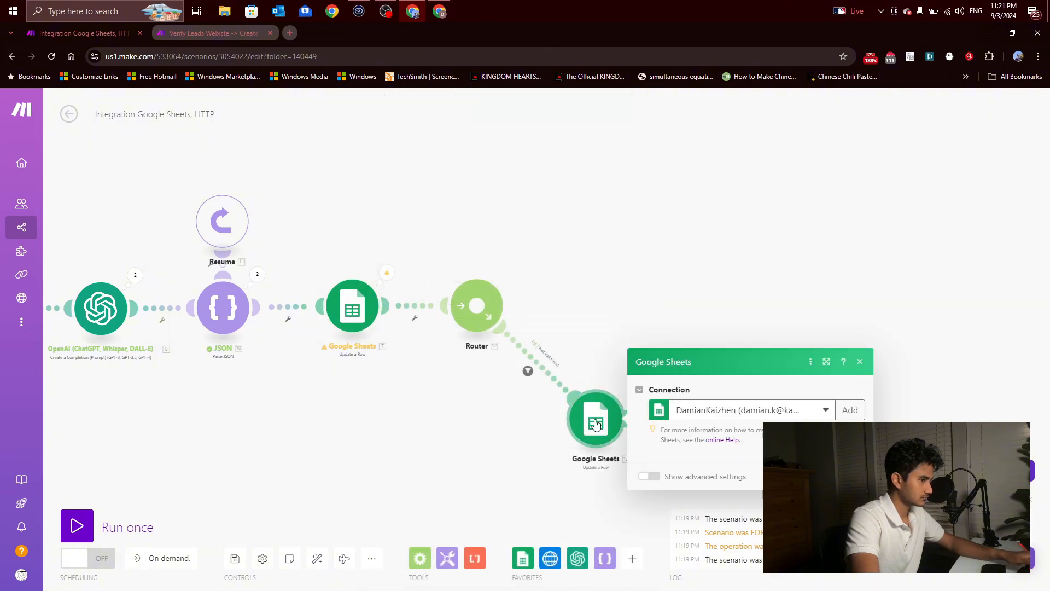
scroll(697, 365, down, 4)
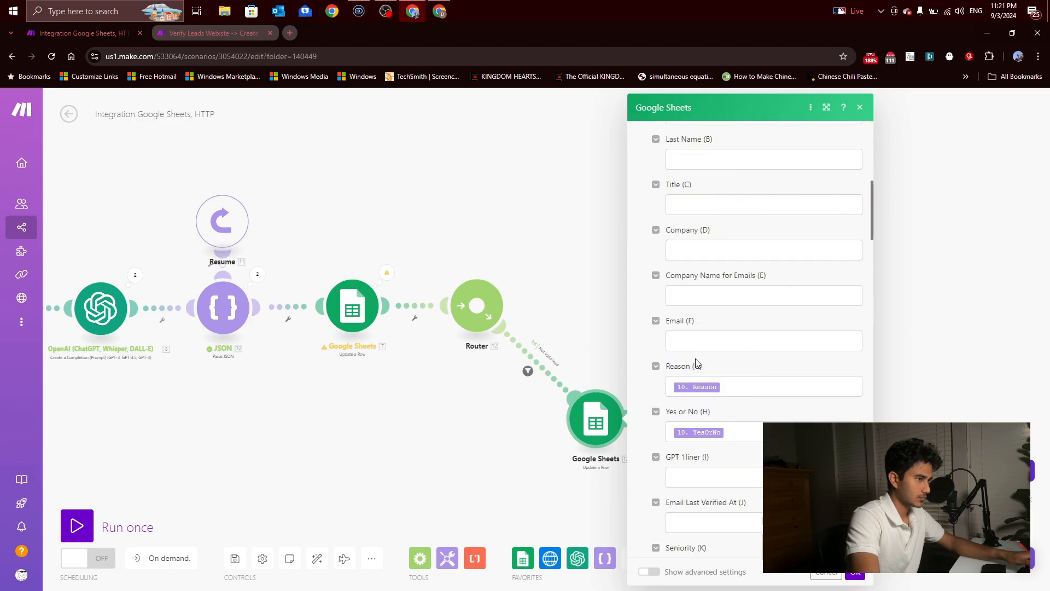
scroll(698, 334, down, 1)
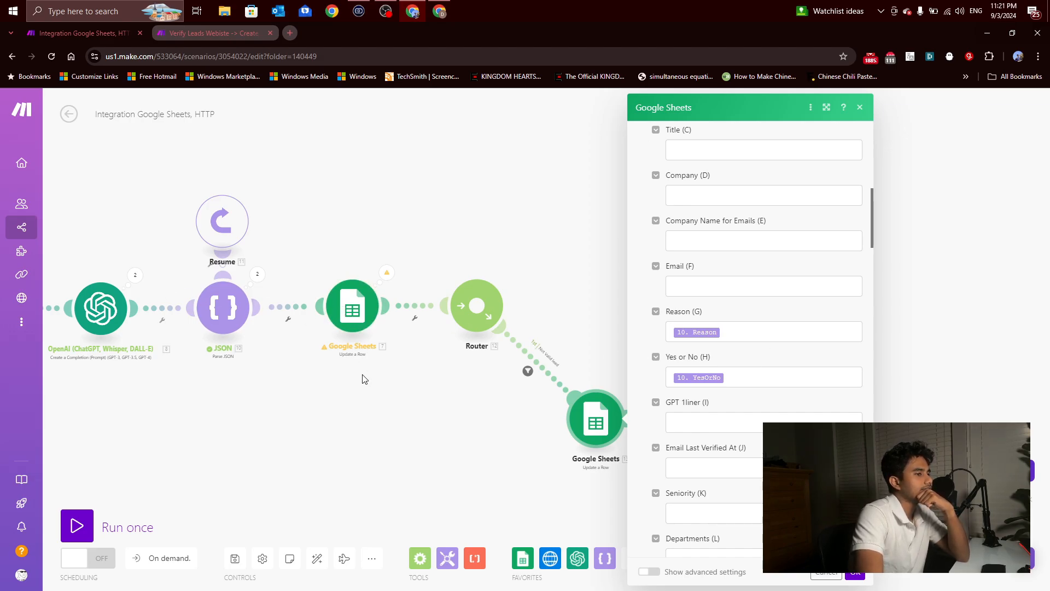
click(358, 395)
right_click(356, 310)
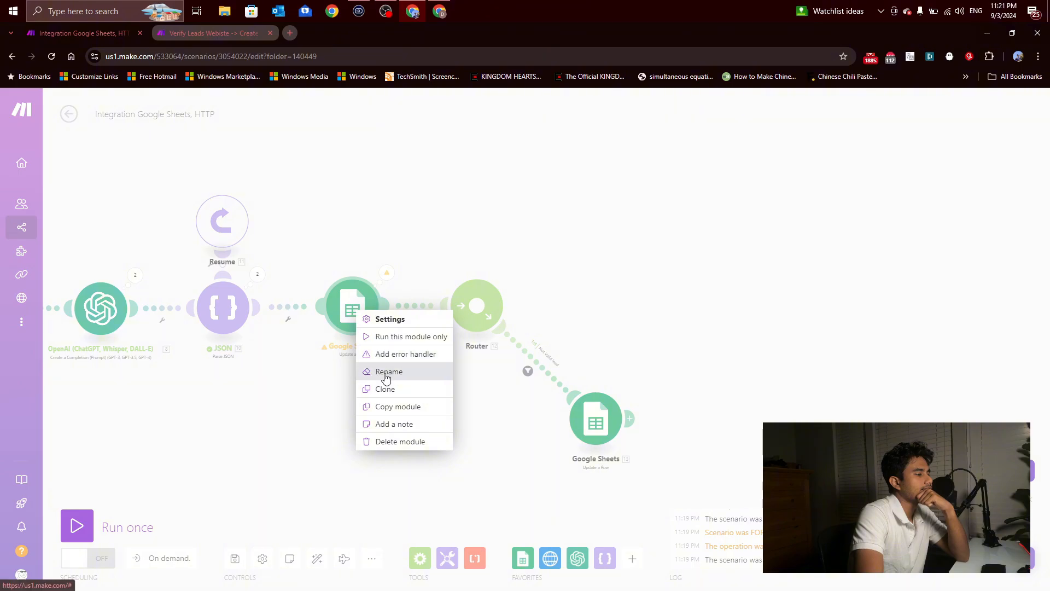
click(394, 429)
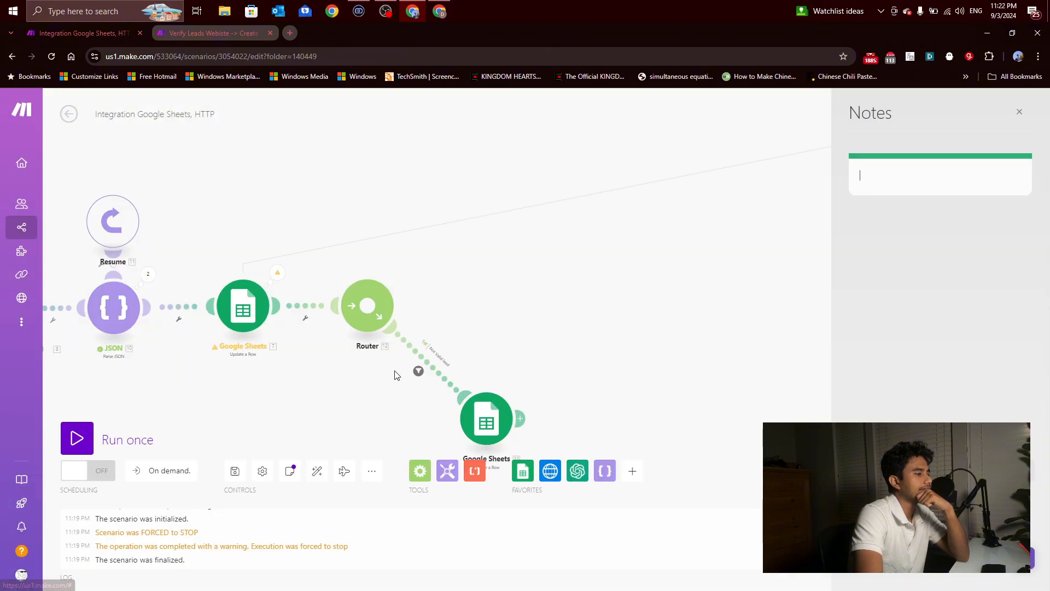
click(1018, 158)
click(1019, 113)
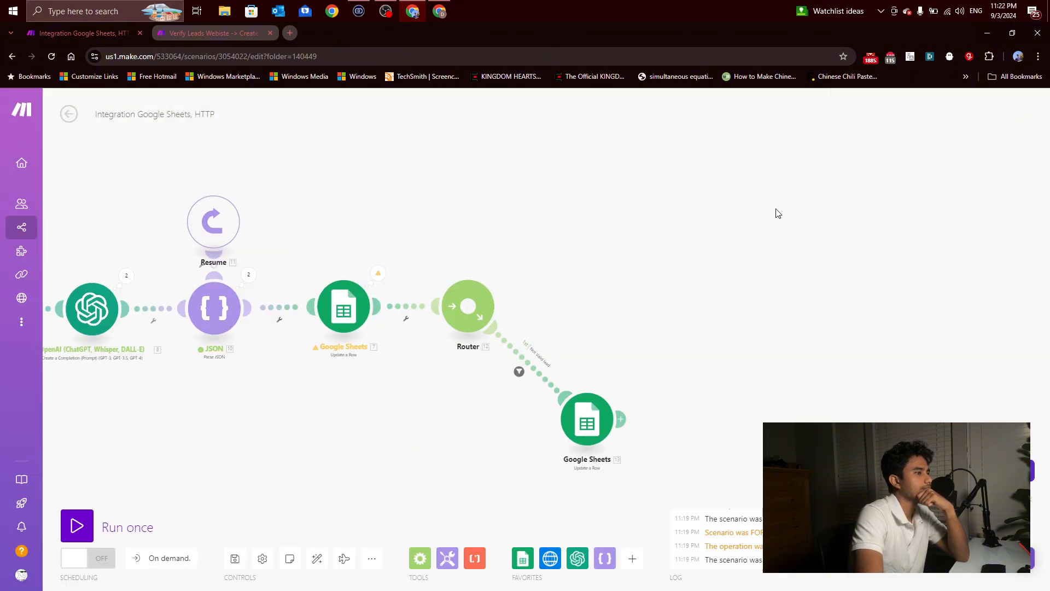
Step: Delete the original Google Sheets Update a Row module between JSON and the Router
right_click(325, 304)
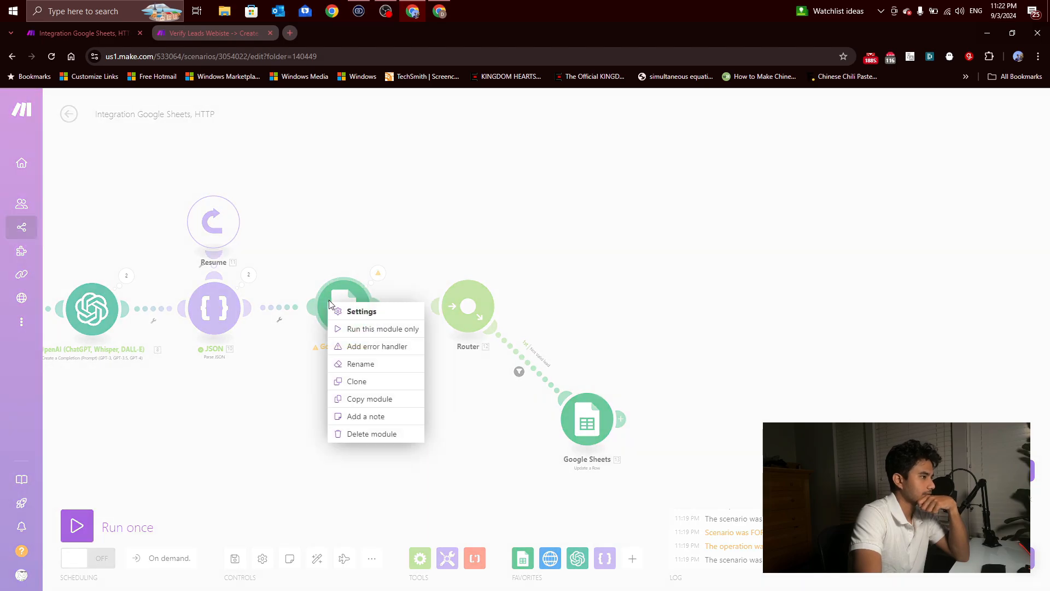
click(368, 433)
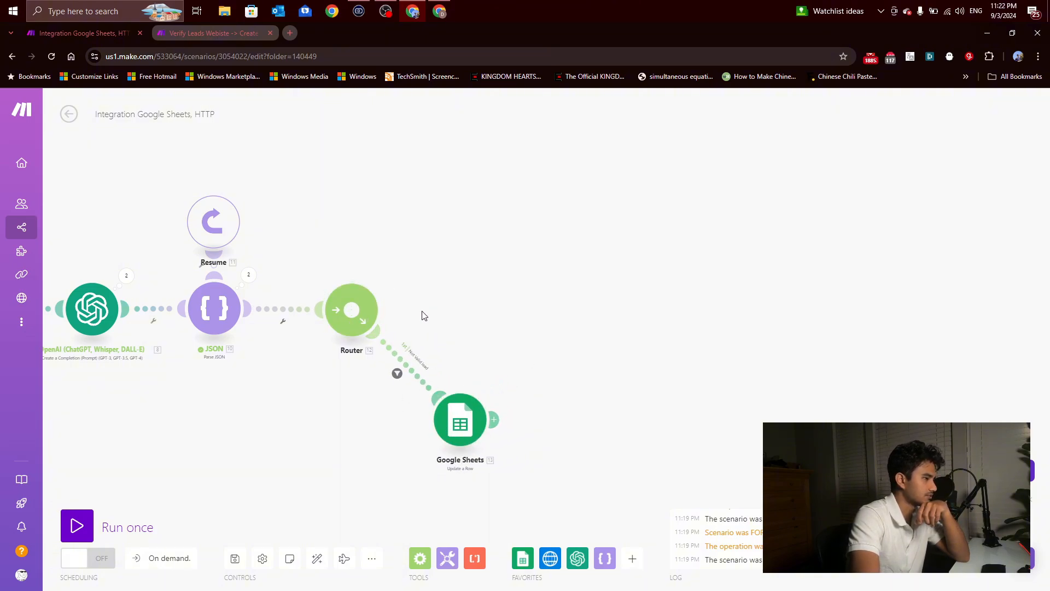
right_click(477, 432)
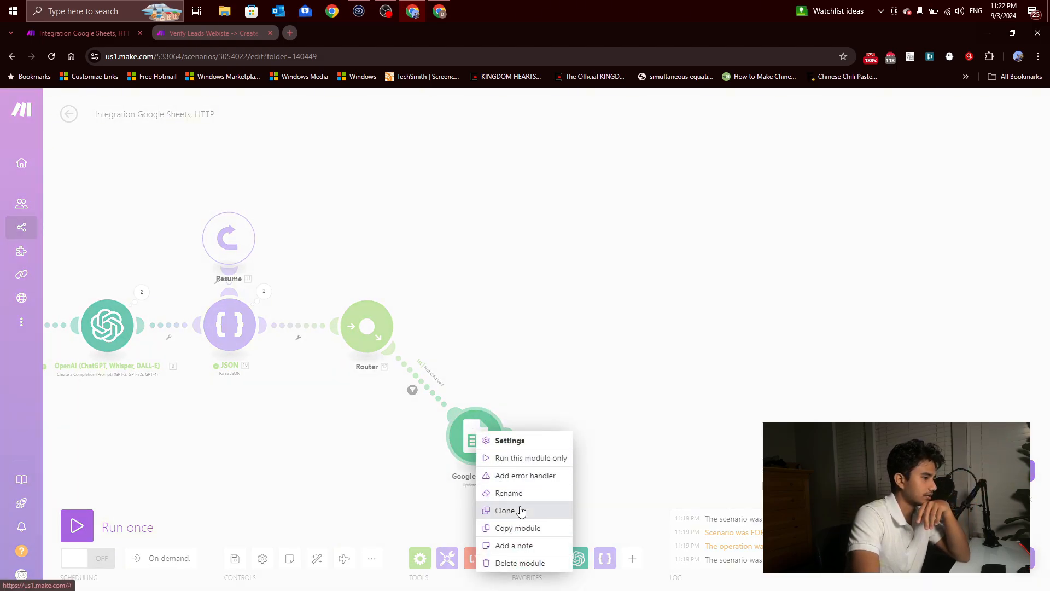
click(518, 528)
right_click(477, 435)
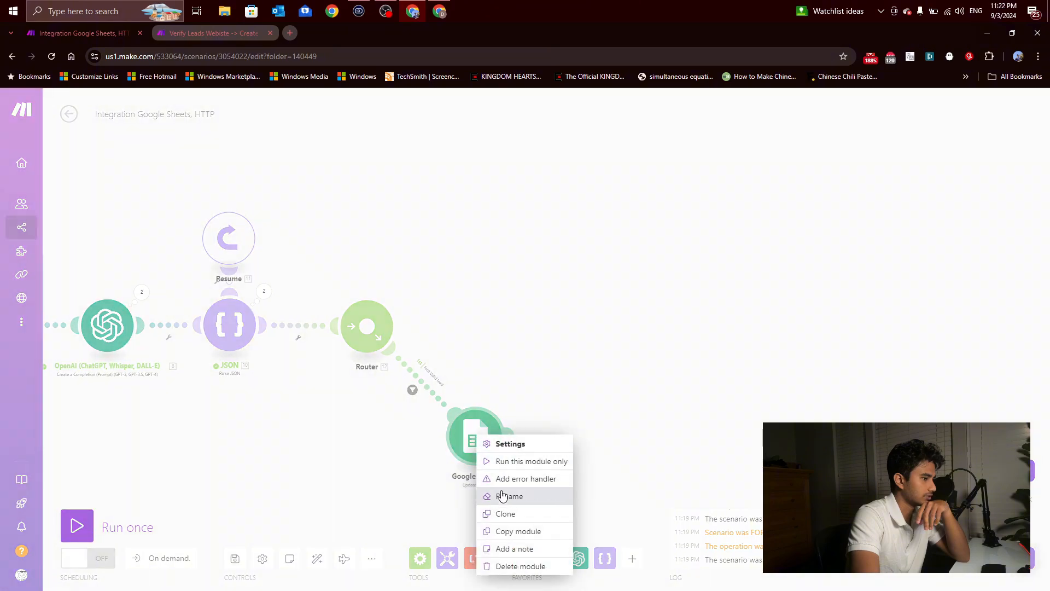
click(495, 358)
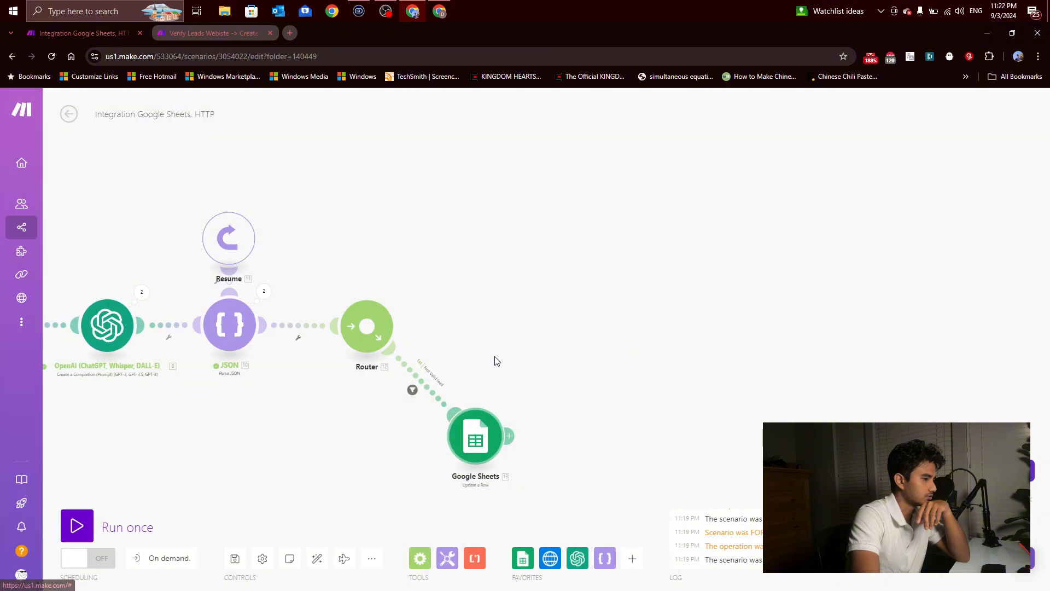
Step: Clone the OpenAI completion module and connect the copy to the Router as a second, upper route
right_click(120, 327)
click(160, 403)
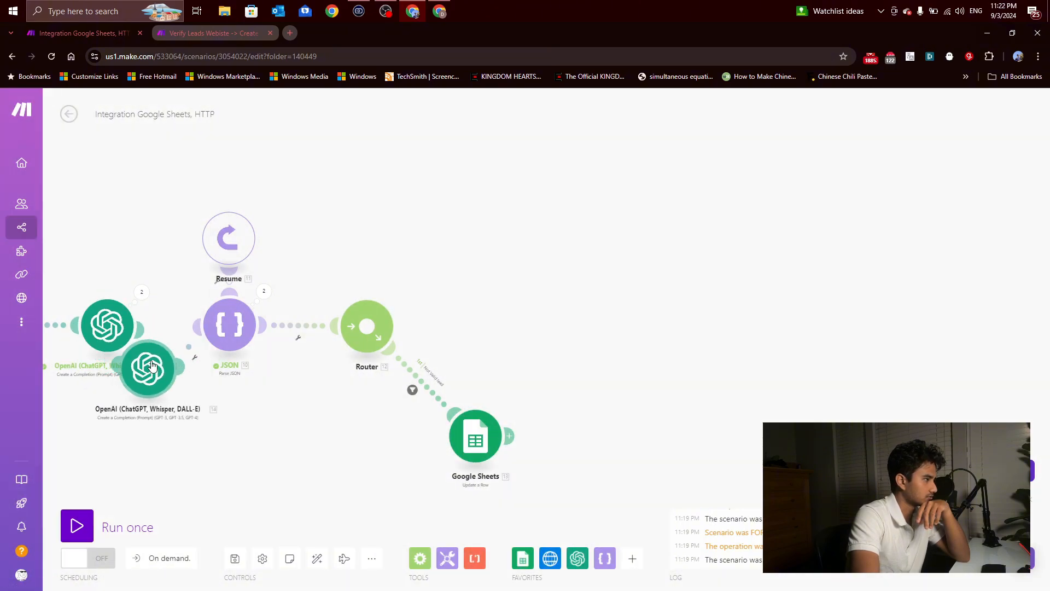
click(484, 219)
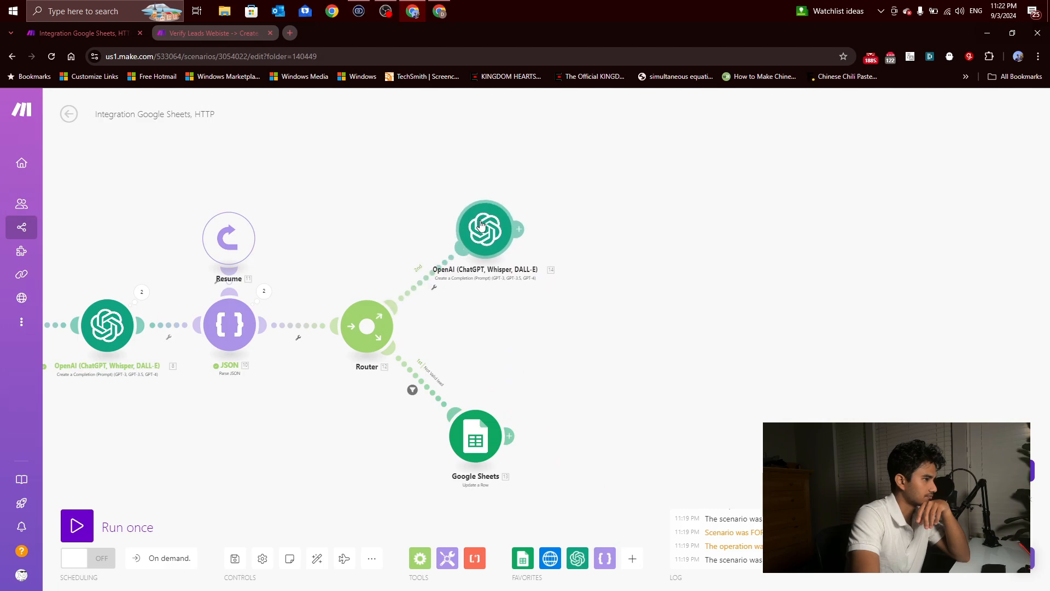
drag(483, 219, 475, 223)
Step: Replace the cloned OpenAI module's Message 2 content with the prompt copied from Personalized Email One Liner in the Verify Leads Webiste scenario
click(474, 224)
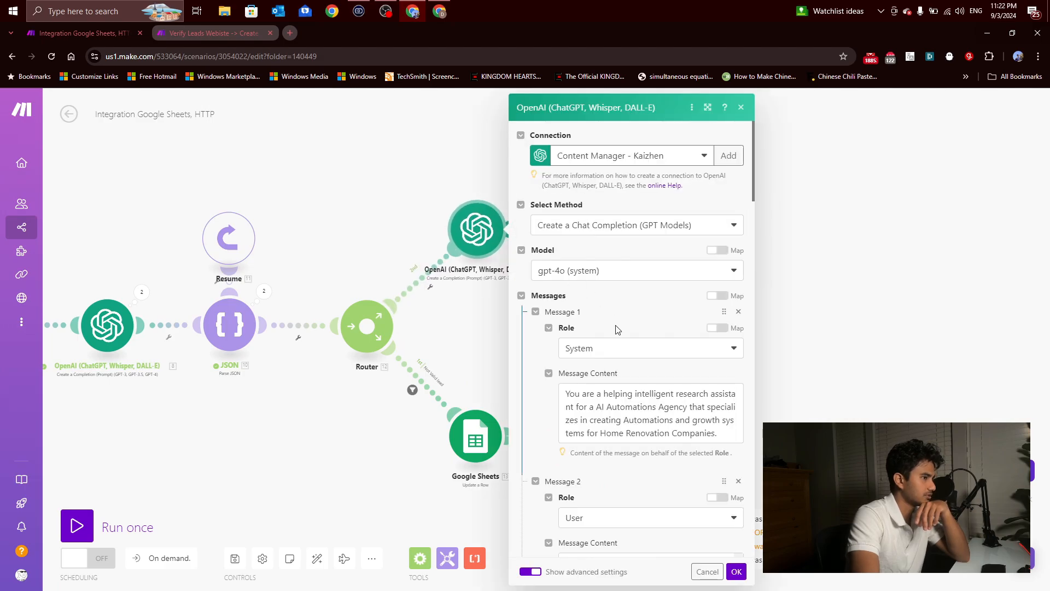
click(235, 42)
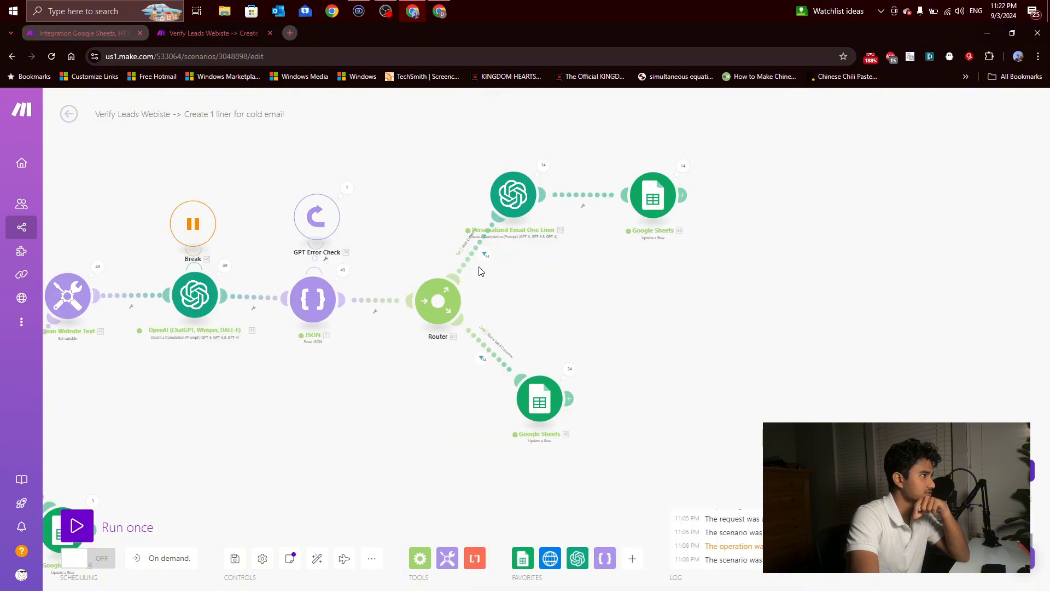
click(514, 196)
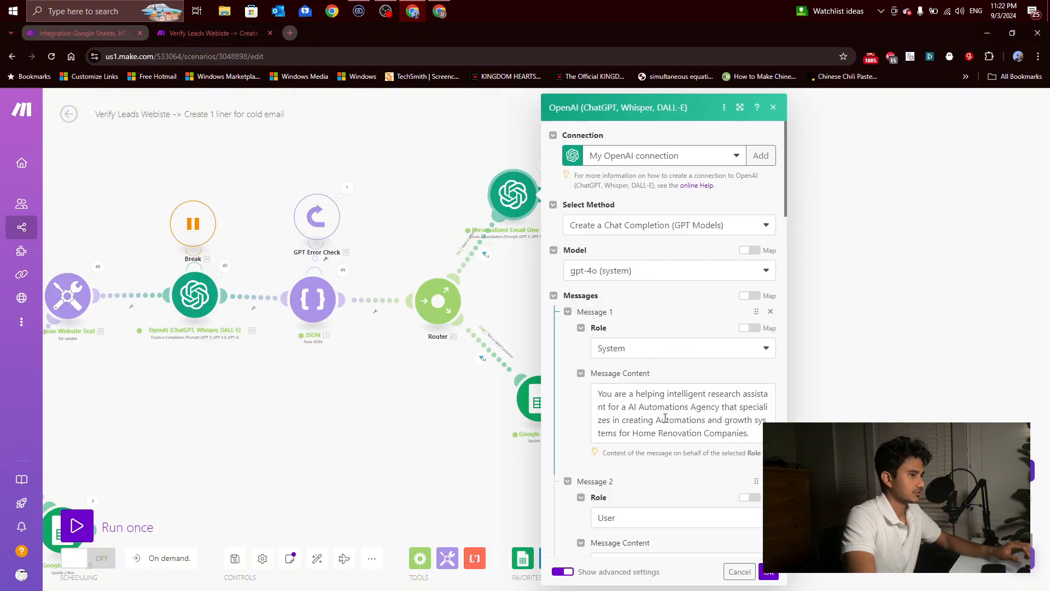
scroll(660, 370, down, 3)
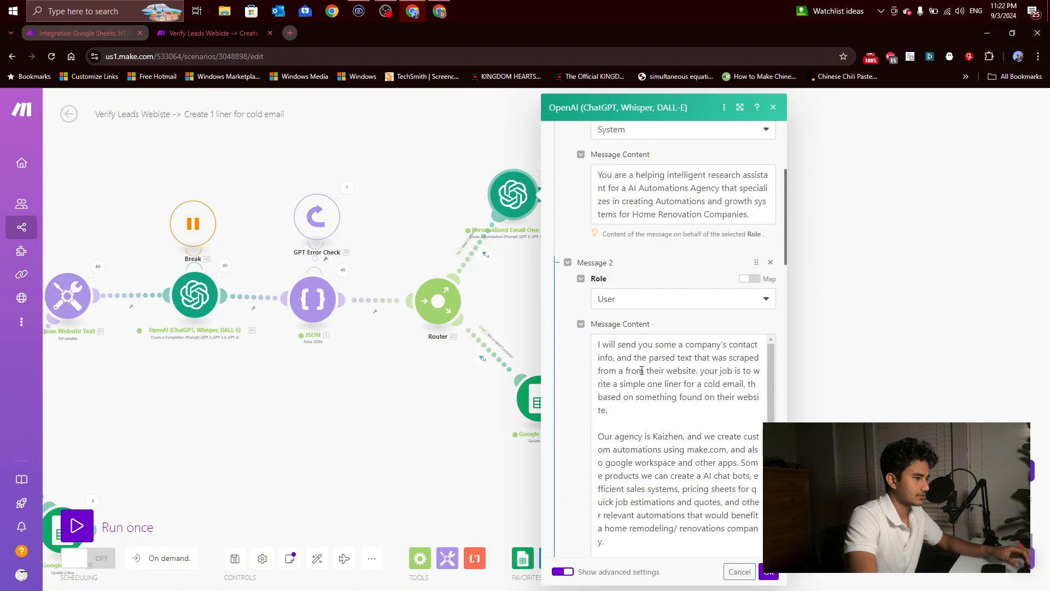
click(641, 371)
key(ctrl+a)
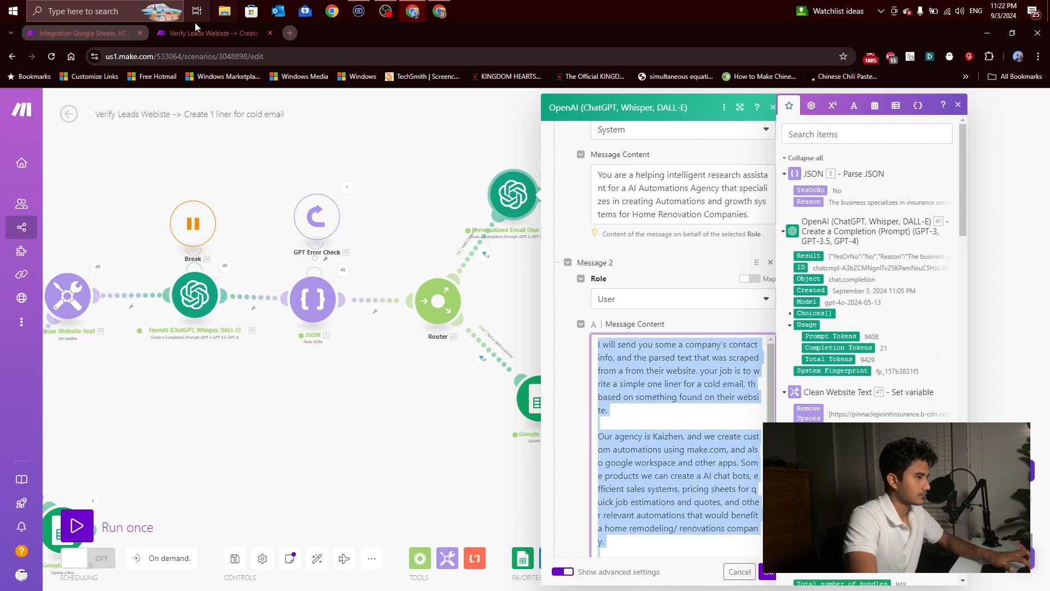
click(106, 35)
scroll(603, 382, down, 5)
click(604, 342)
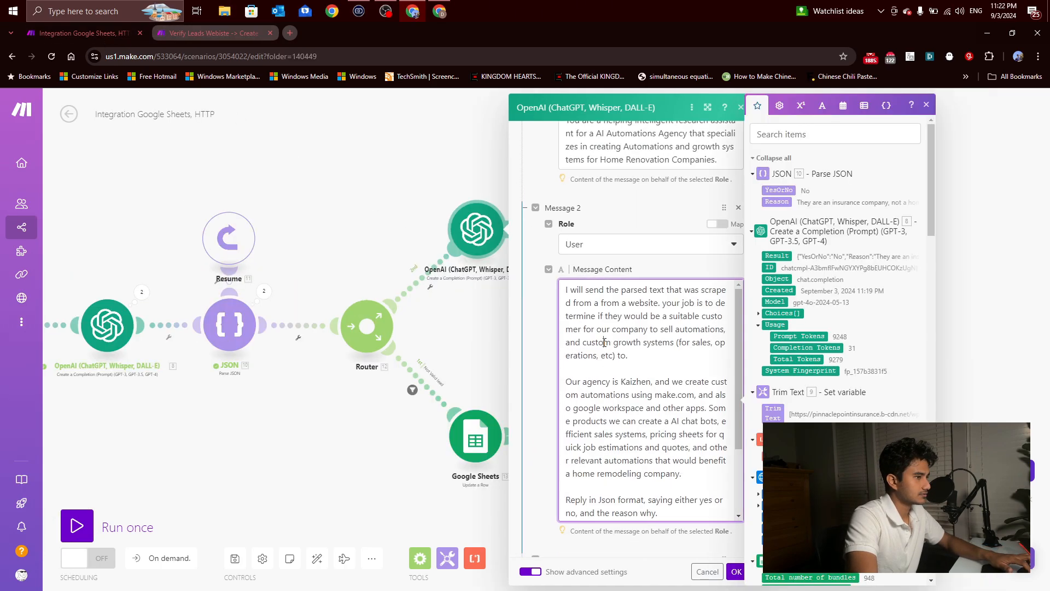
key(ctrl+a)
key(ctrl+v)
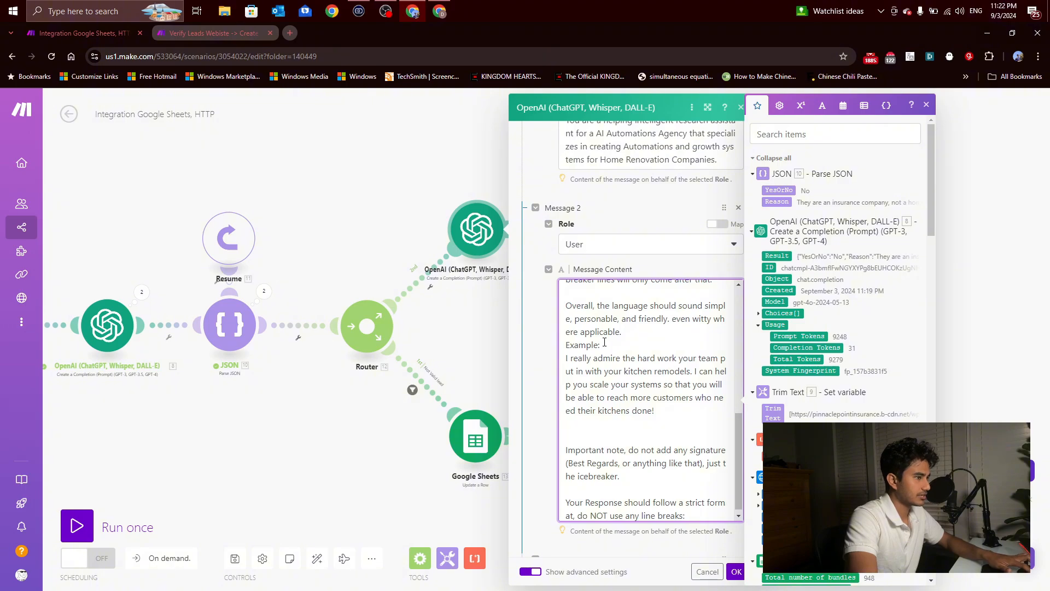
Step: In the Verify Leads Webiste scenario, replace Message 3's Text variable with Clean Website Text's Remove Spaces and copy the whole message content
click(224, 33)
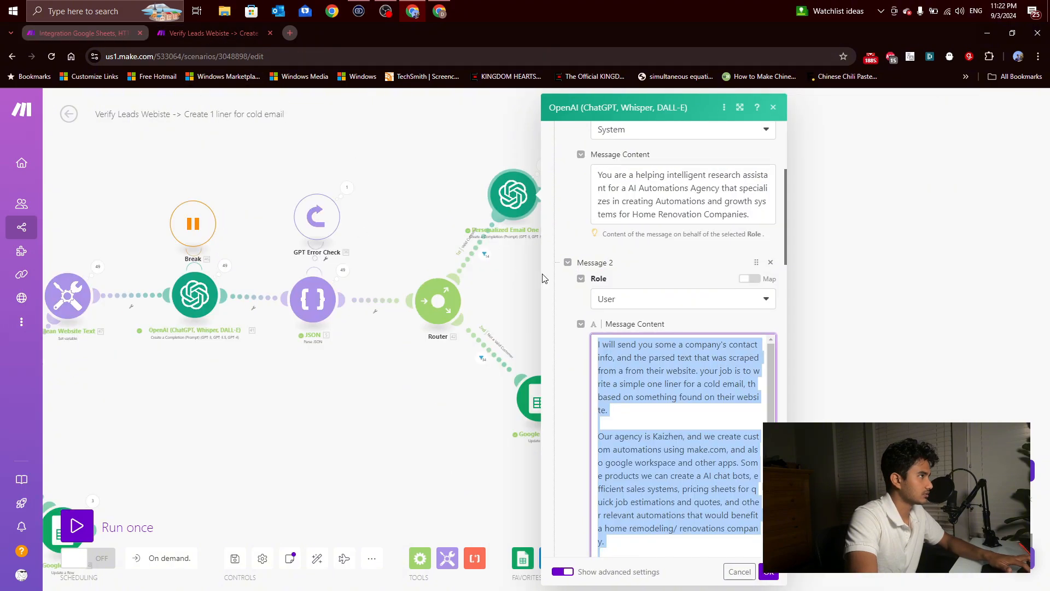
scroll(664, 340, down, 3)
scroll(664, 339, down, 10)
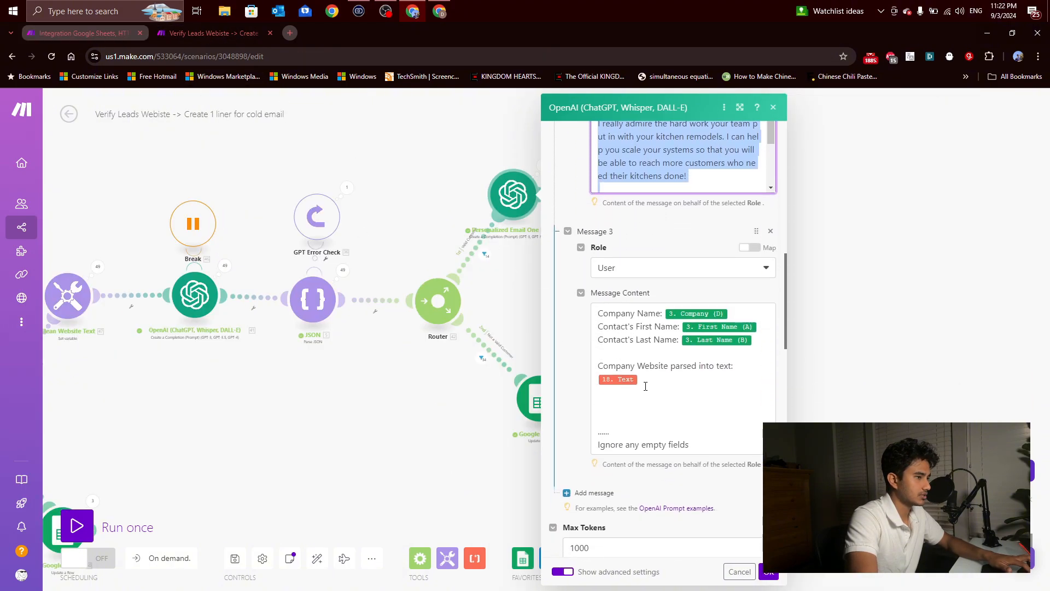
drag(688, 442, 595, 312)
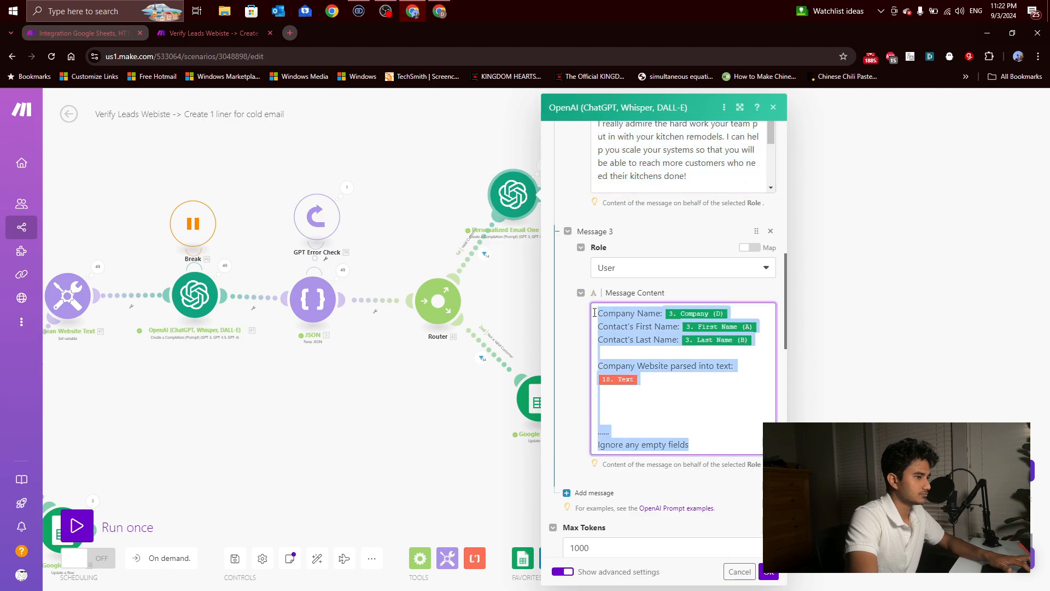
click(644, 382)
key(BackSpace)
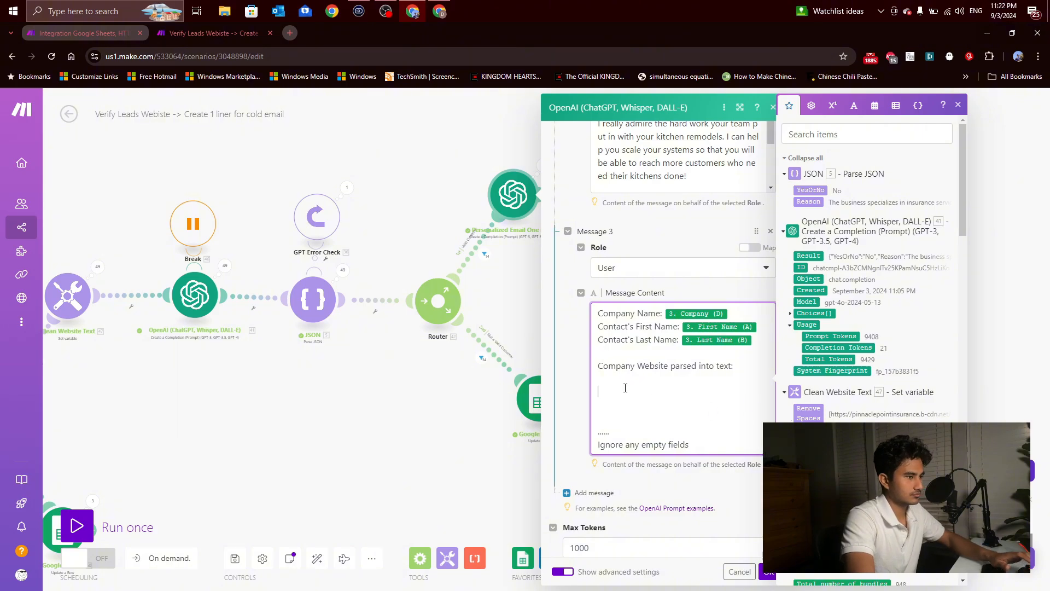
click(808, 413)
drag(690, 442, 597, 313)
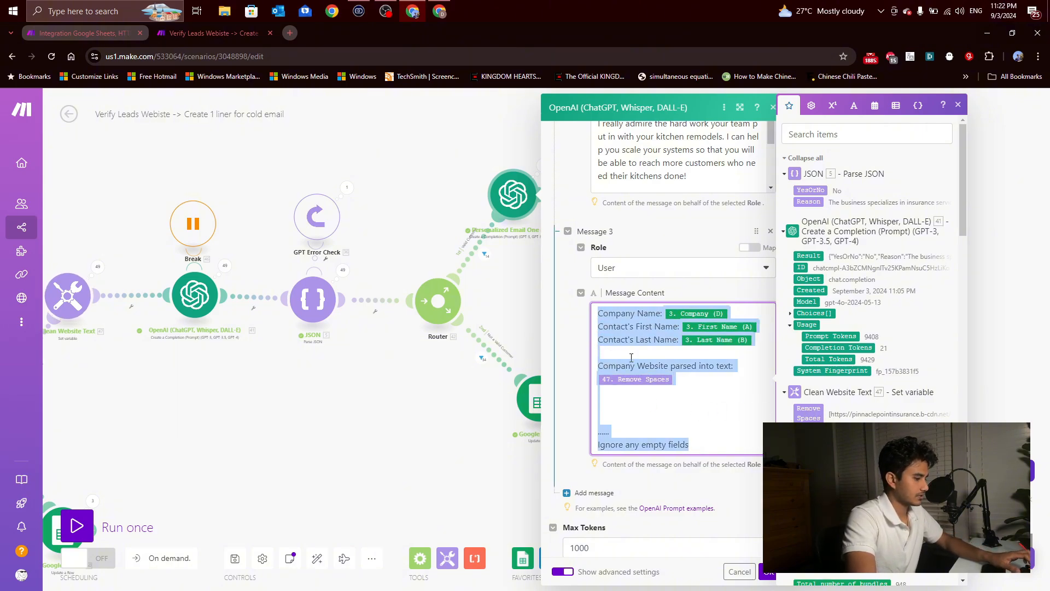
Step: In the Integration Google Sheets, HTTP scenario, delete the cloned OpenAI module's Message 4 and replace Message 3's content with the copied text
click(87, 38)
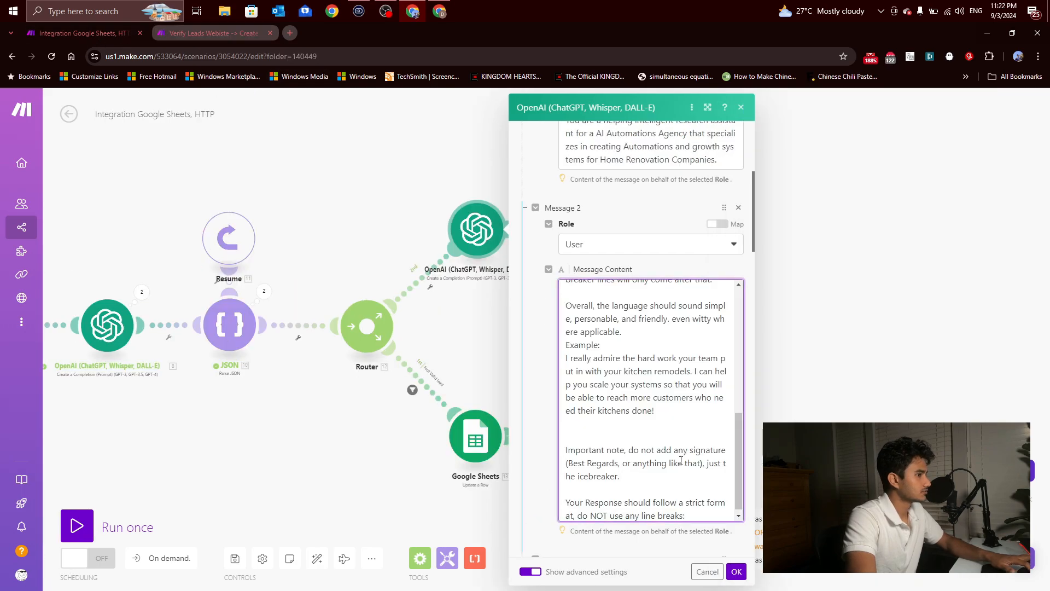
scroll(681, 460, down, 8)
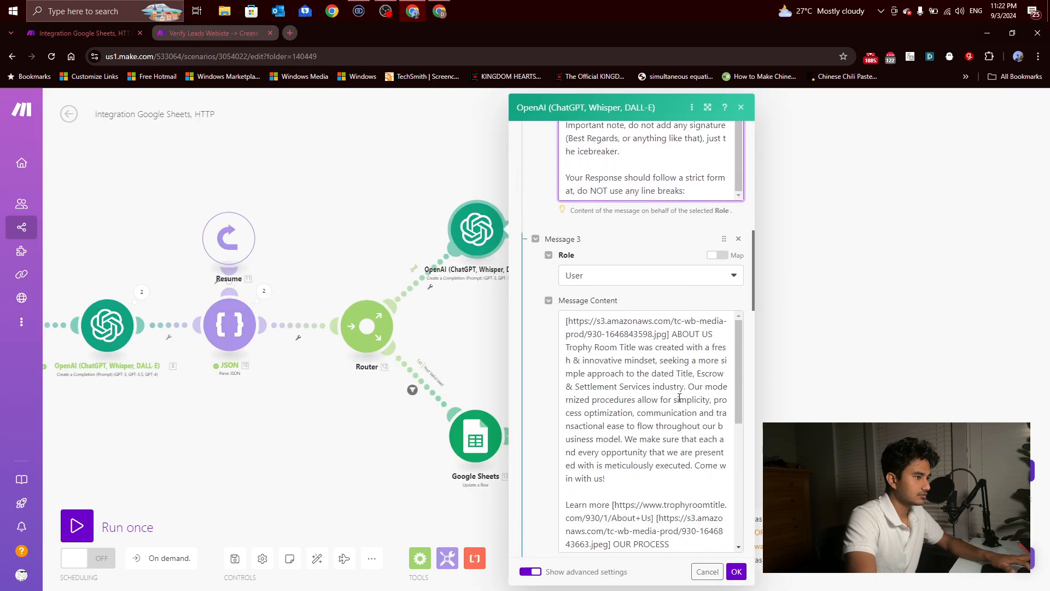
scroll(679, 398, down, 6)
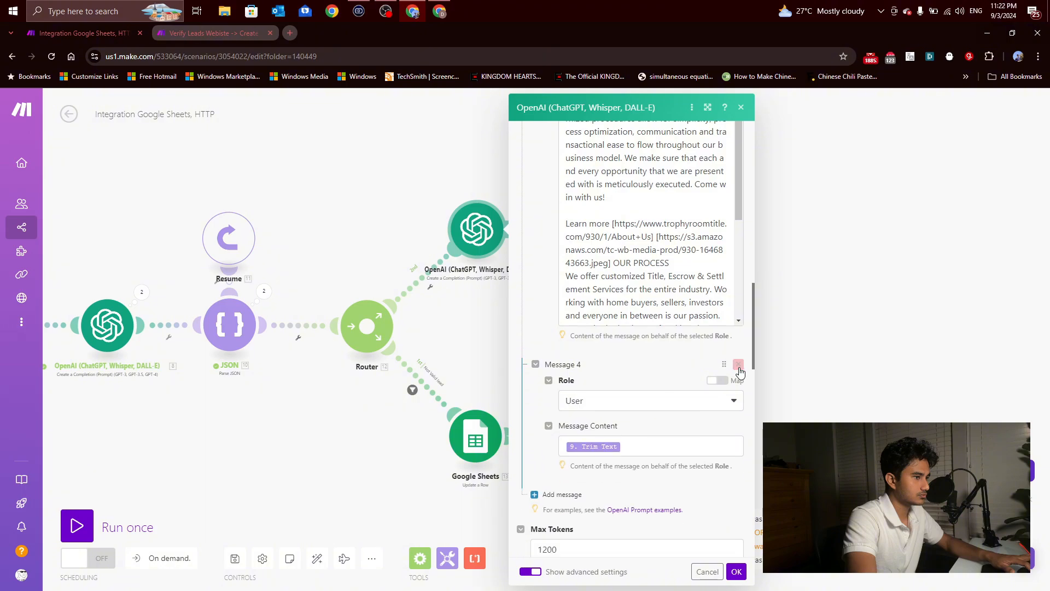
click(738, 364)
scroll(624, 339, up, 5)
click(624, 341)
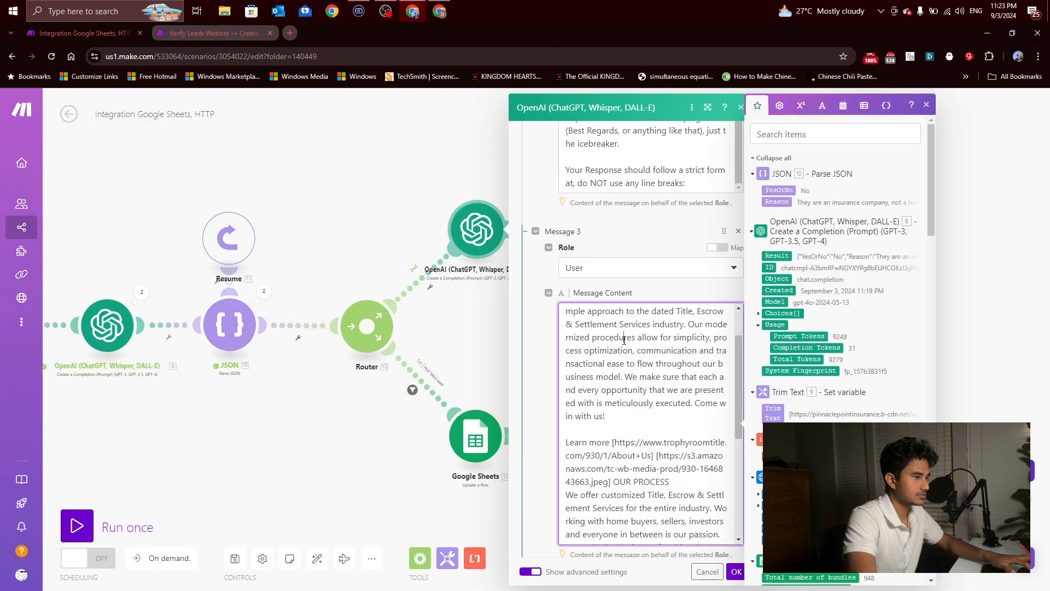
key(ctrl+a)
text(Company Name: 3.`3` Contact's First Name: 3.`0` Contact's Last Name: 3.`1`  Company Website parsed into text: 47.`Remove Spaces`    ...... Ignore any empty fields)
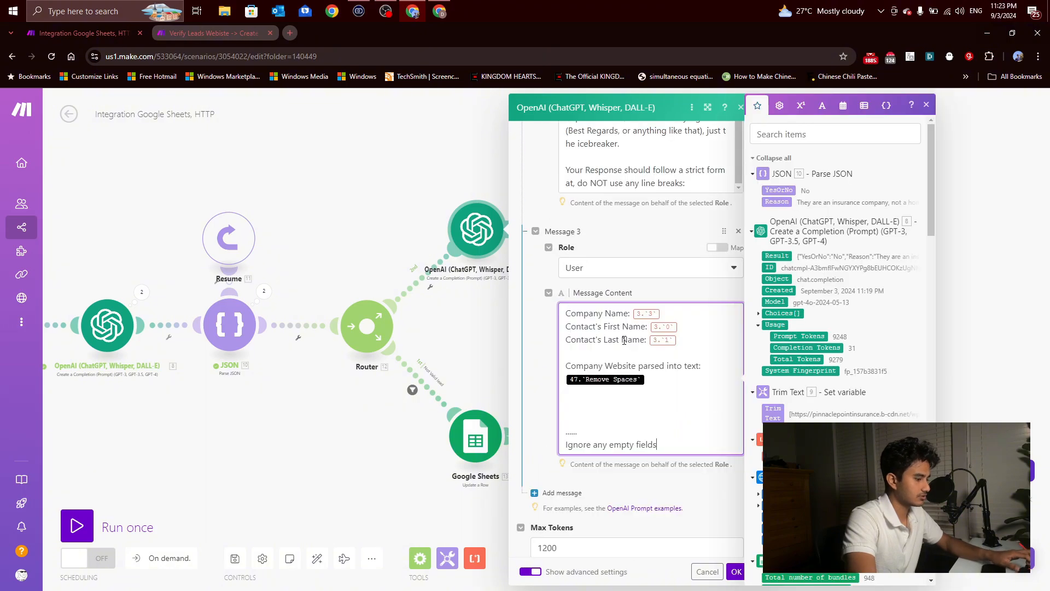
Step: Remove the invalid variables from Message 3 and map the parsed company website text to Trim Text
click(667, 317)
key(BackSpace)
click(688, 327)
key(BackSpace)
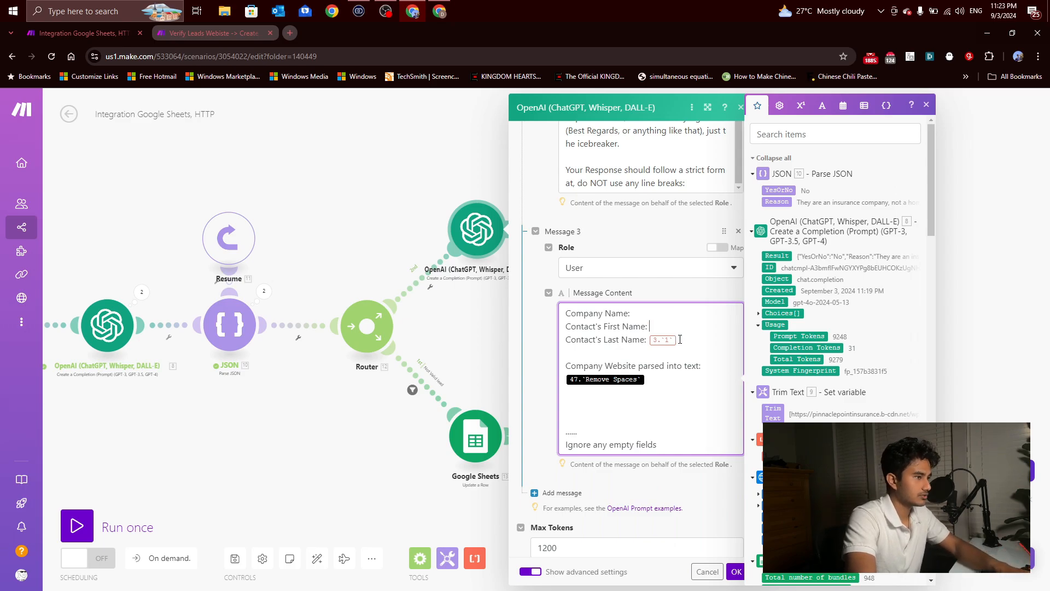
click(660, 379)
key(BackSpace)
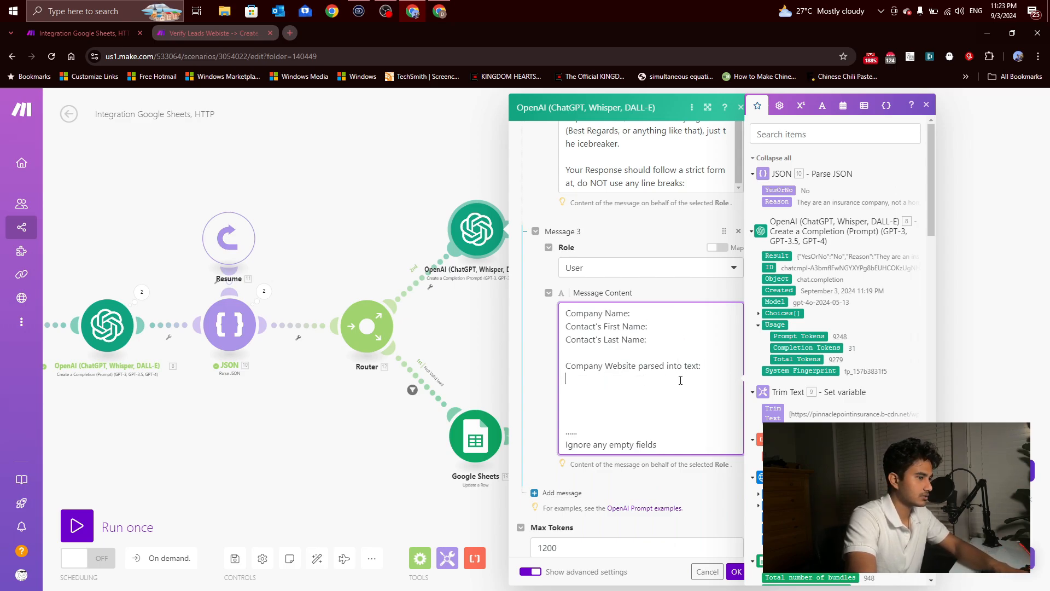
click(773, 411)
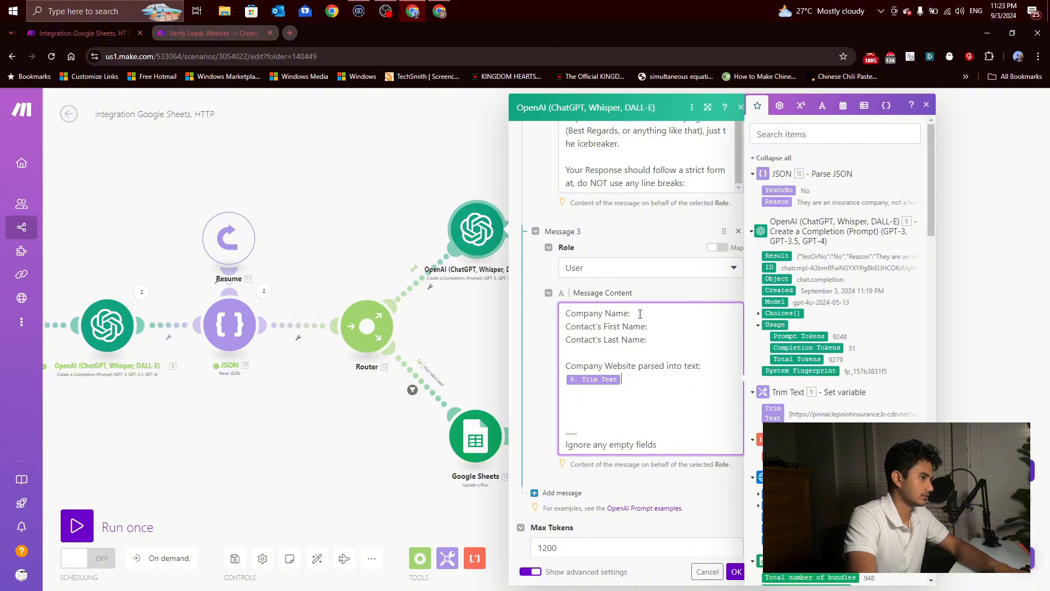
Step: Map Message 3's company name, first name and last name lines to Company (D), First Name (A) and Last Name (B) from Search Rows
scroll(894, 305, down, 10)
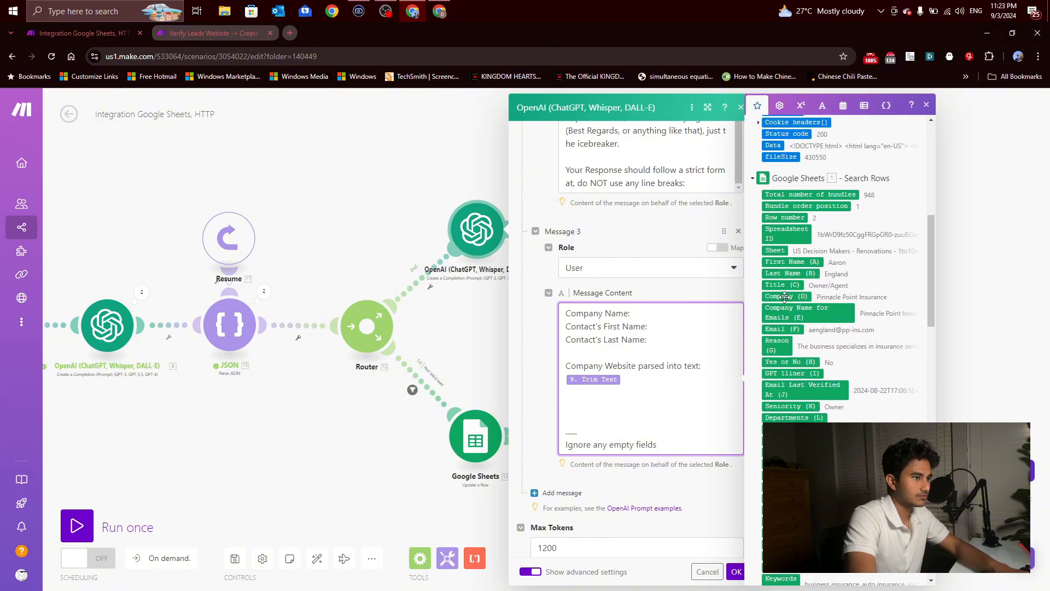
click(785, 297)
click(658, 327)
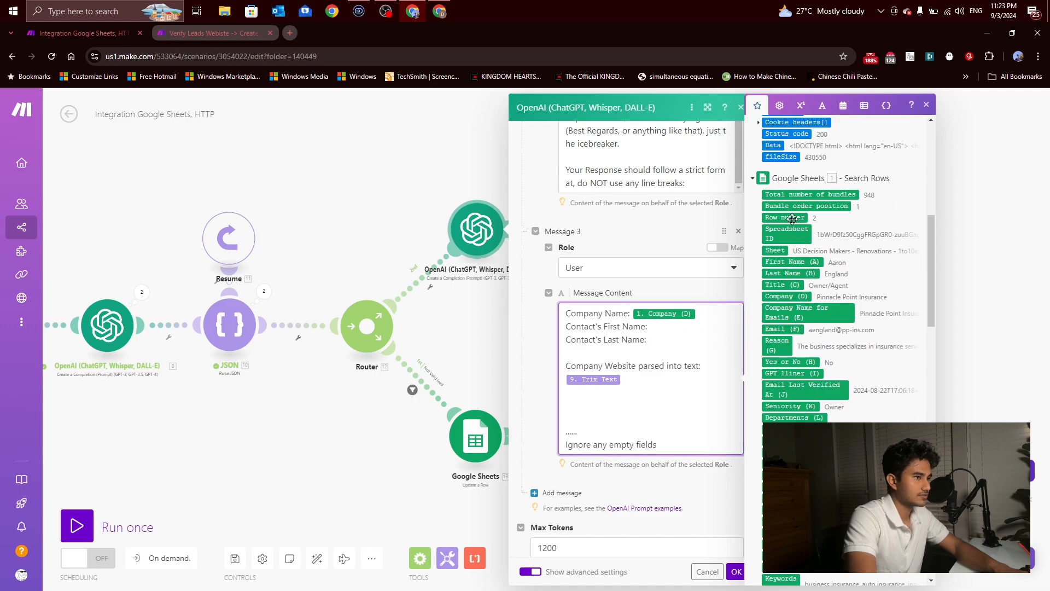
click(785, 262)
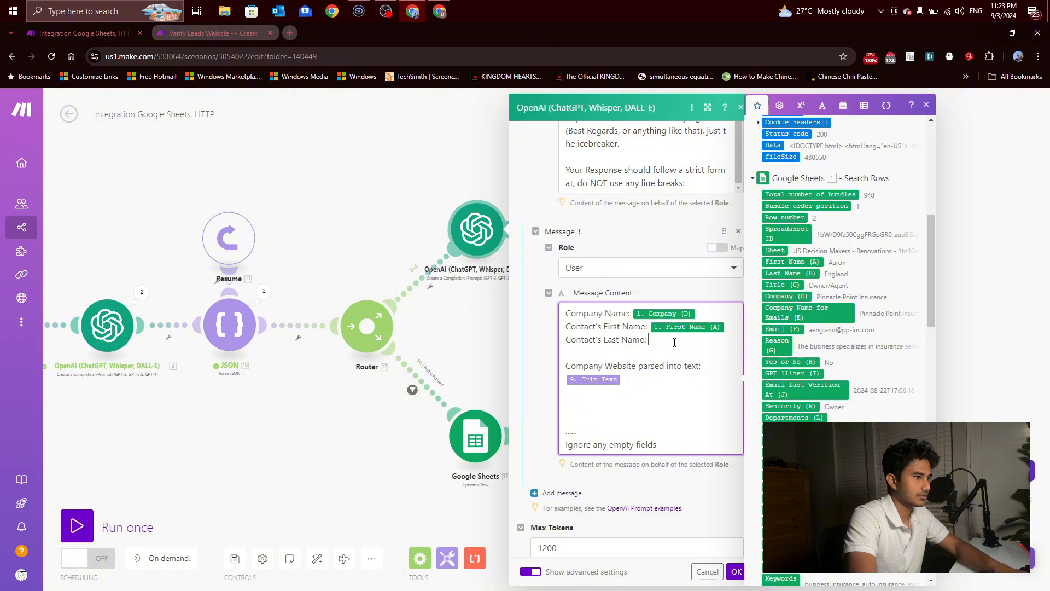
click(791, 273)
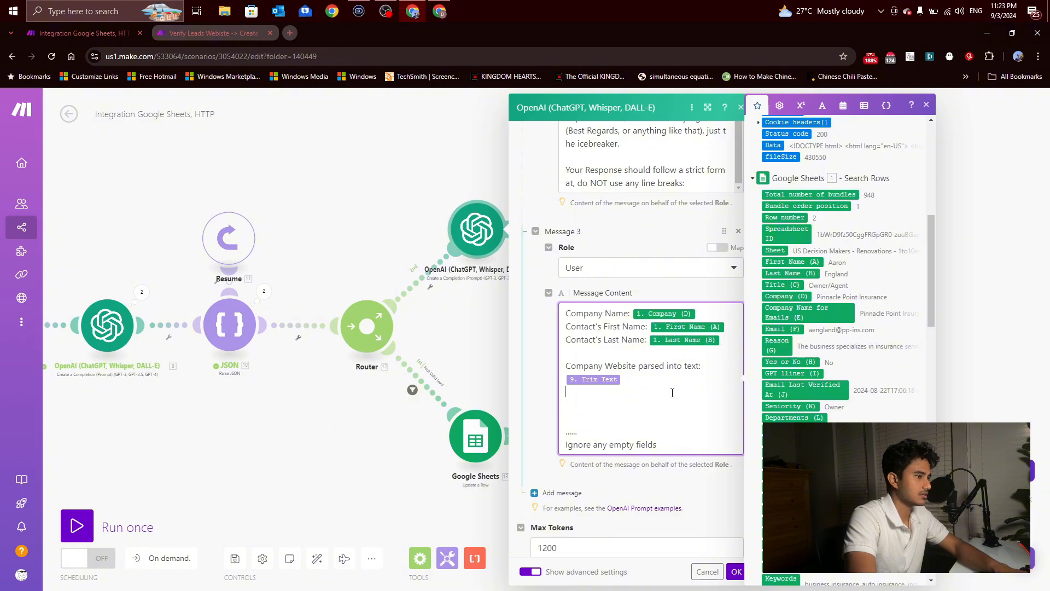
Step: Compare the cloned OpenAI module's messages with the original module in the Verify Leads Webiste scenario, and check the original's Max Tokens and Temperature
scroll(646, 383, down, 3)
scroll(601, 364, up, 7)
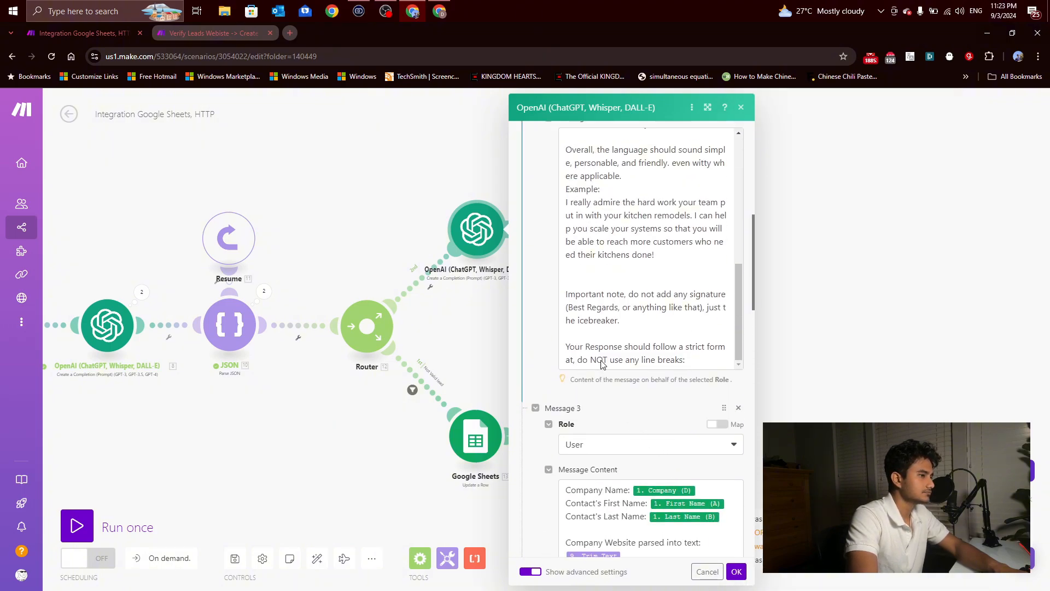
scroll(602, 364, up, 5)
scroll(601, 328, down, 4)
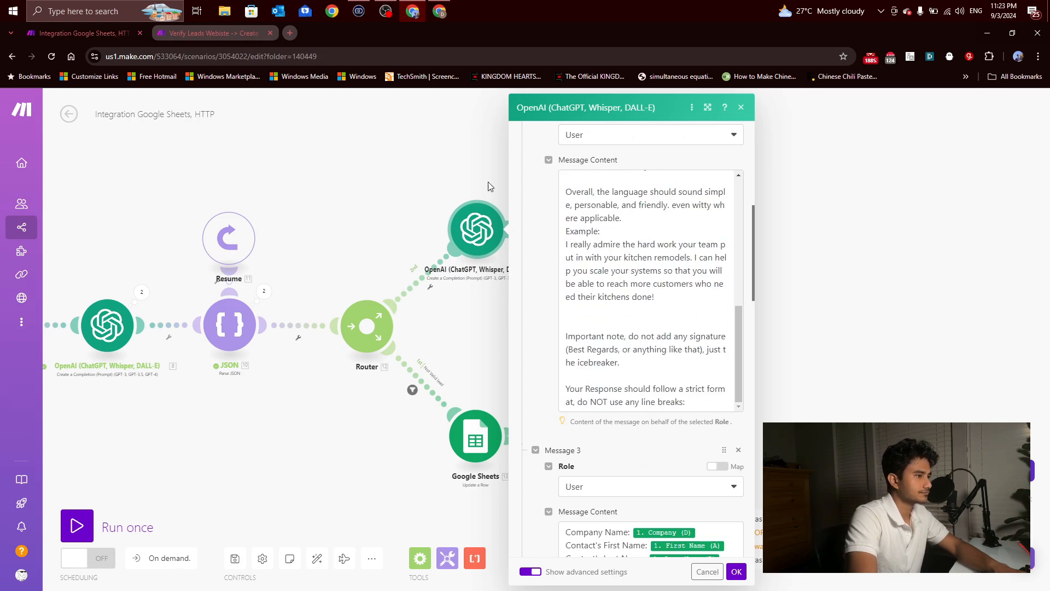
click(244, 34)
scroll(695, 350, down, 5)
scroll(695, 348, up, 6)
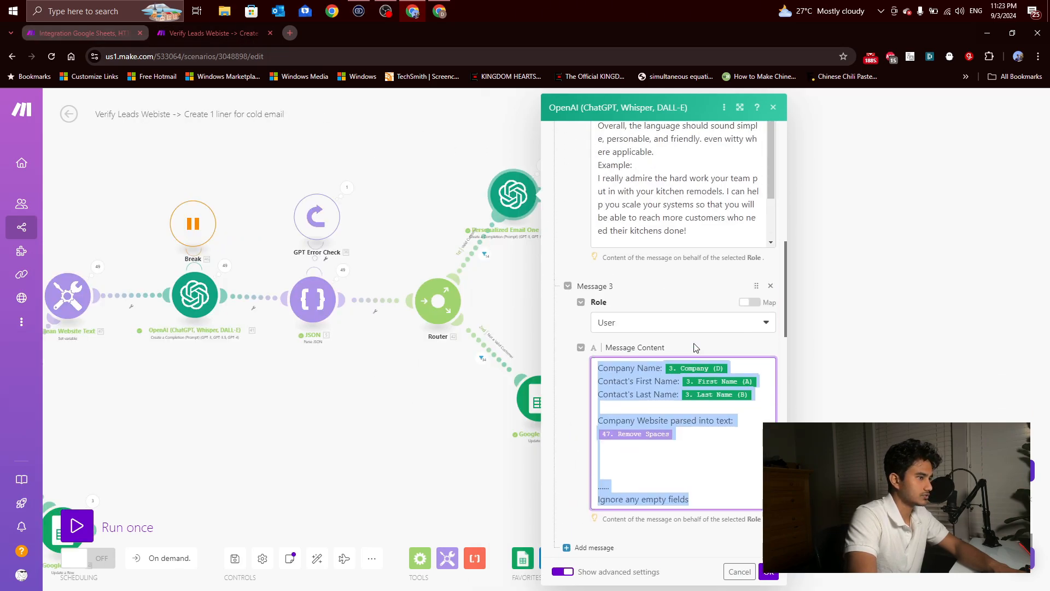
scroll(629, 334, up, 8)
scroll(572, 327, down, 12)
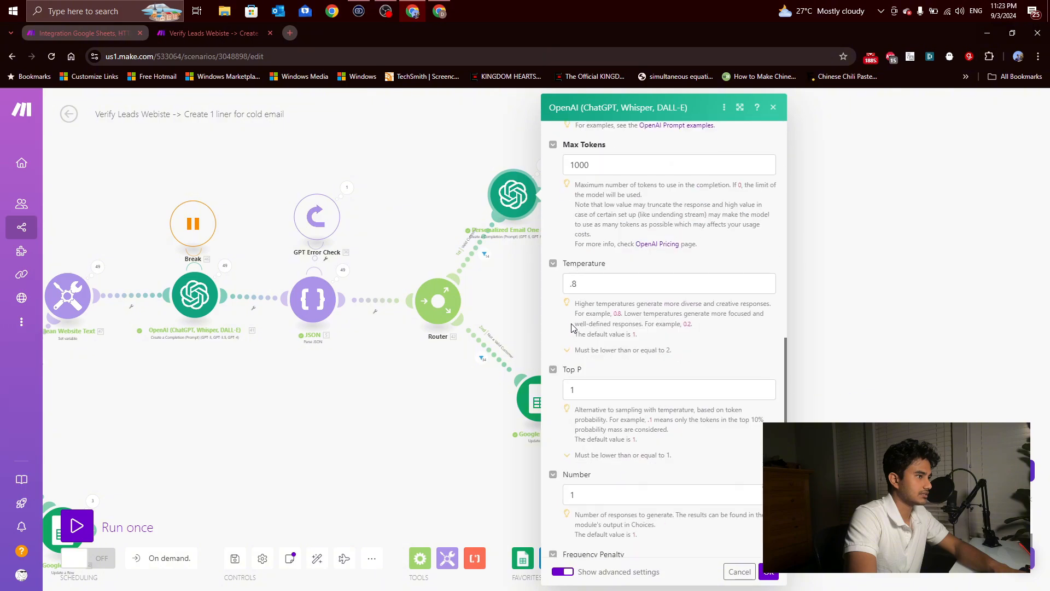
click(82, 33)
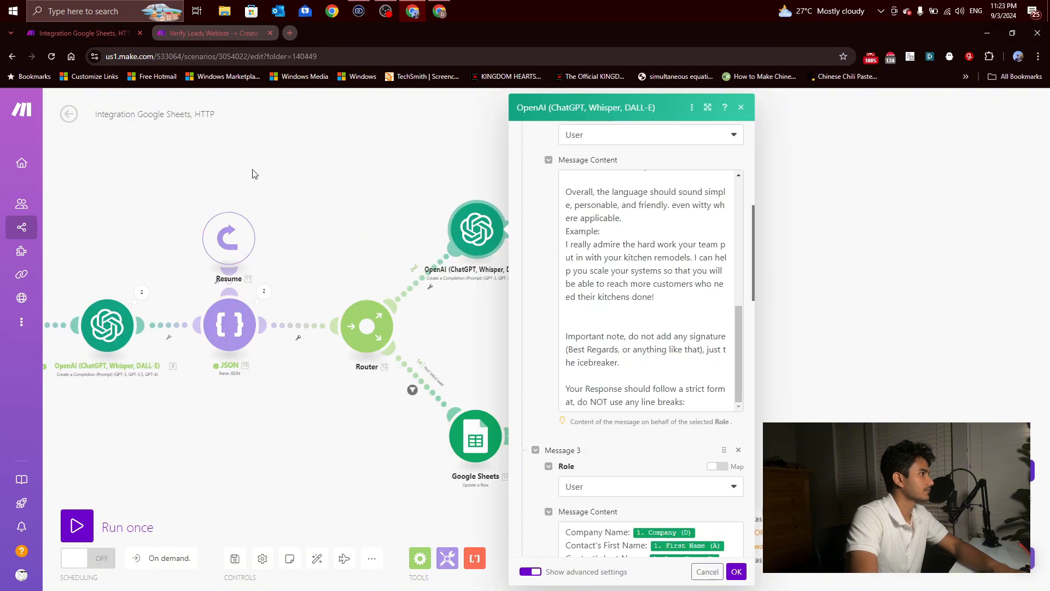
Step: Review the cloned OpenAI module's remaining settings and save the module
scroll(595, 383, down, 4)
scroll(595, 393, down, 4)
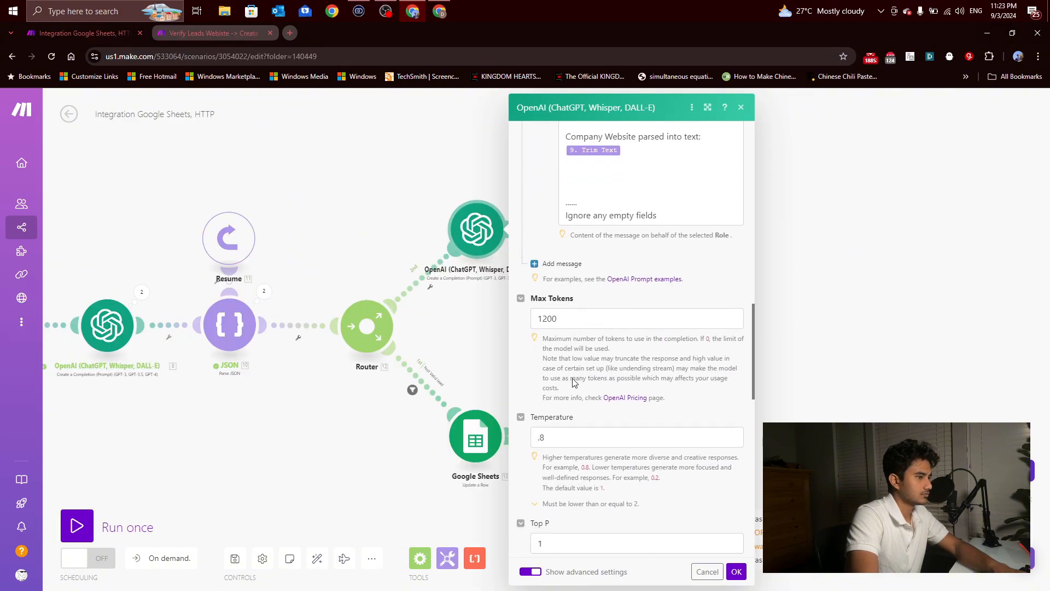
click(736, 571)
Step: Clone the Google Sheets Update a Row module after the upper OpenAI module and map its GPT 1liner (I) to that module's Result
right_click(476, 443)
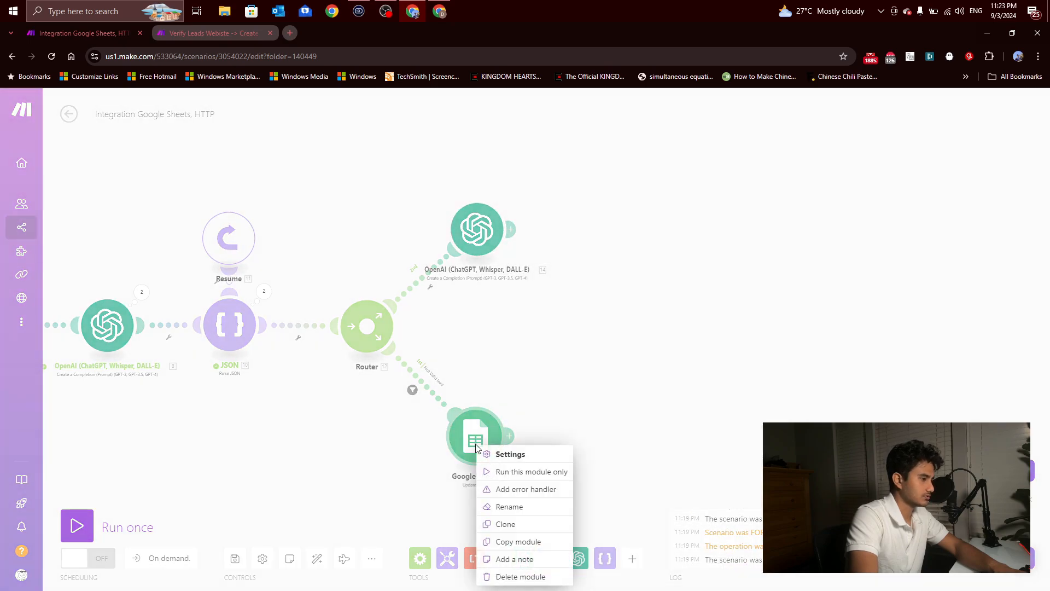
click(514, 524)
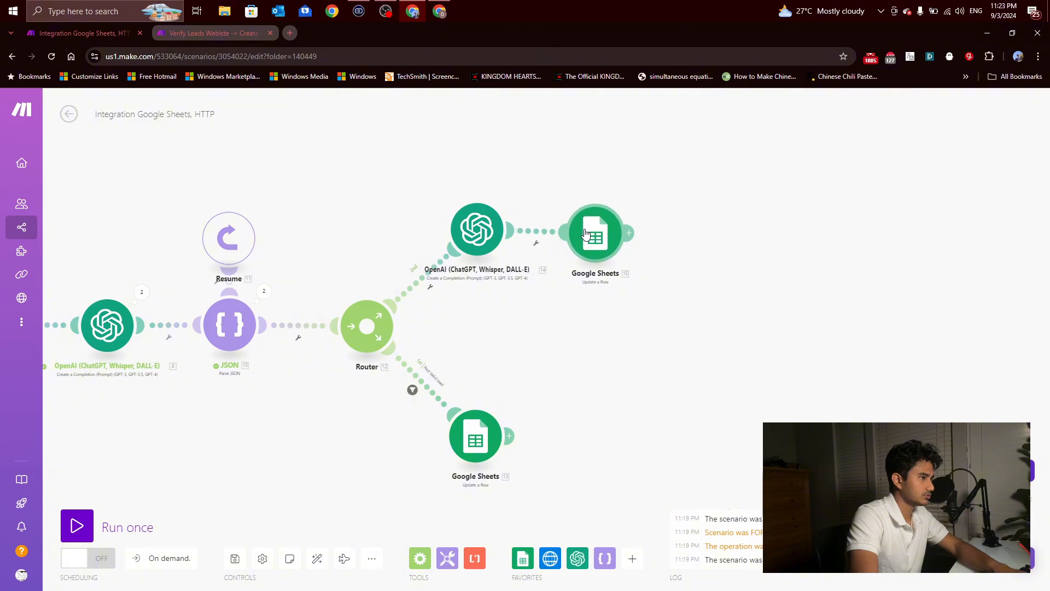
click(607, 234)
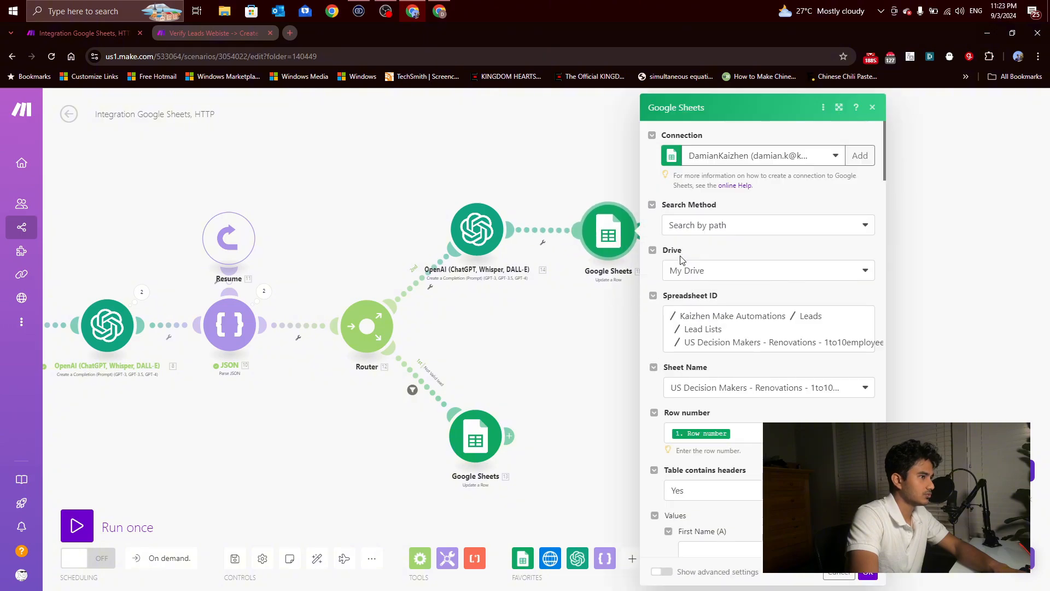
scroll(683, 259, down, 9)
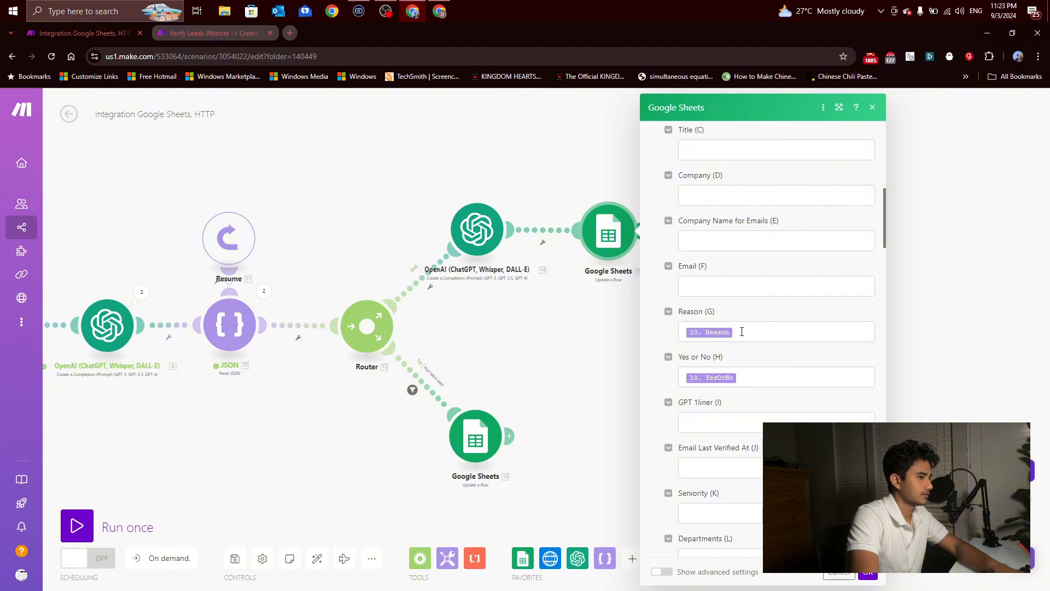
click(741, 420)
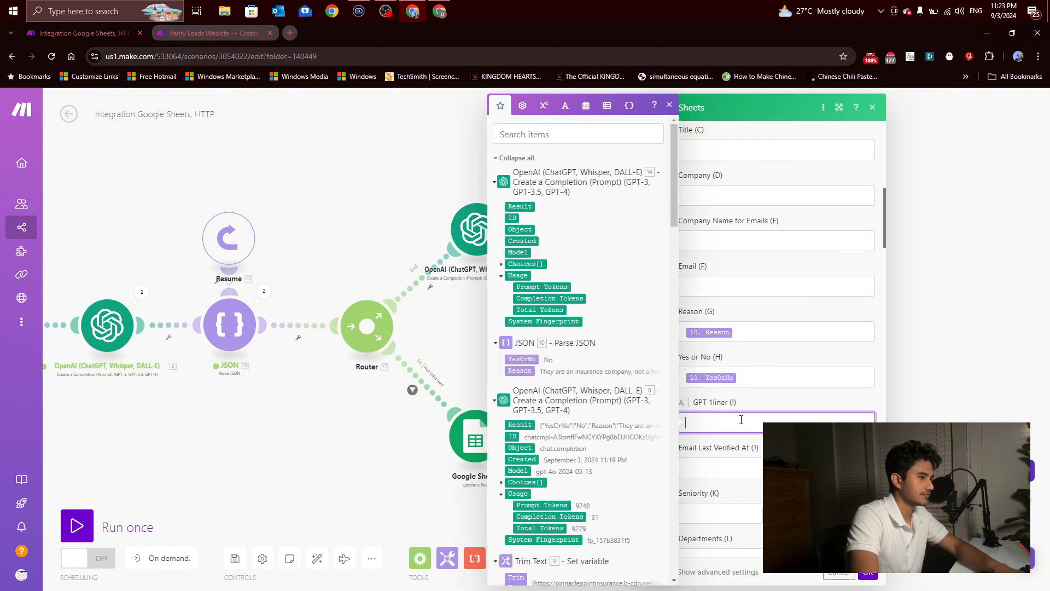
click(520, 207)
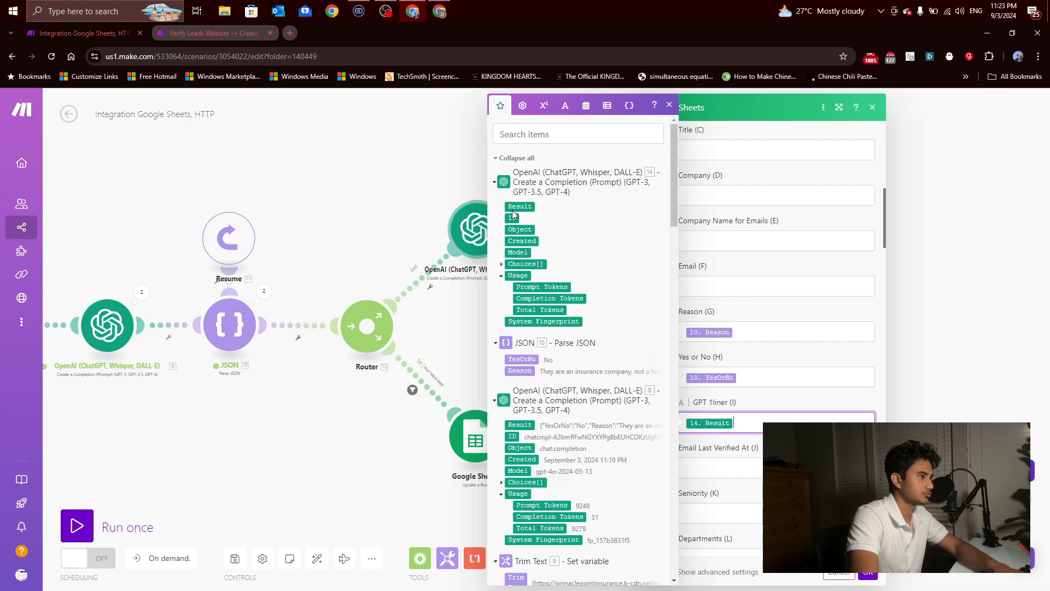
click(864, 574)
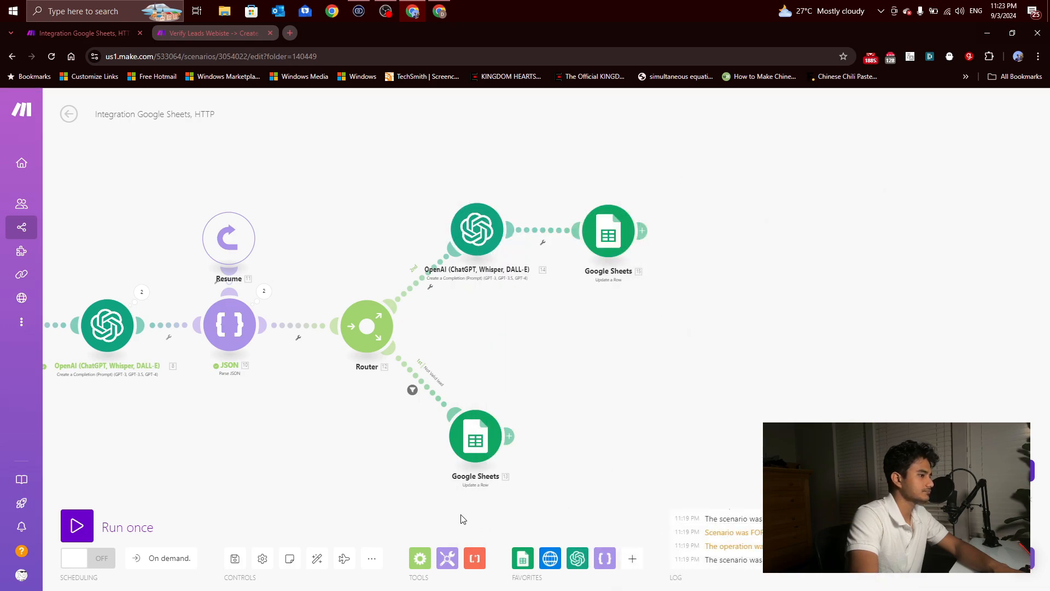
Step: Save the scenario and review its complete layout
click(234, 555)
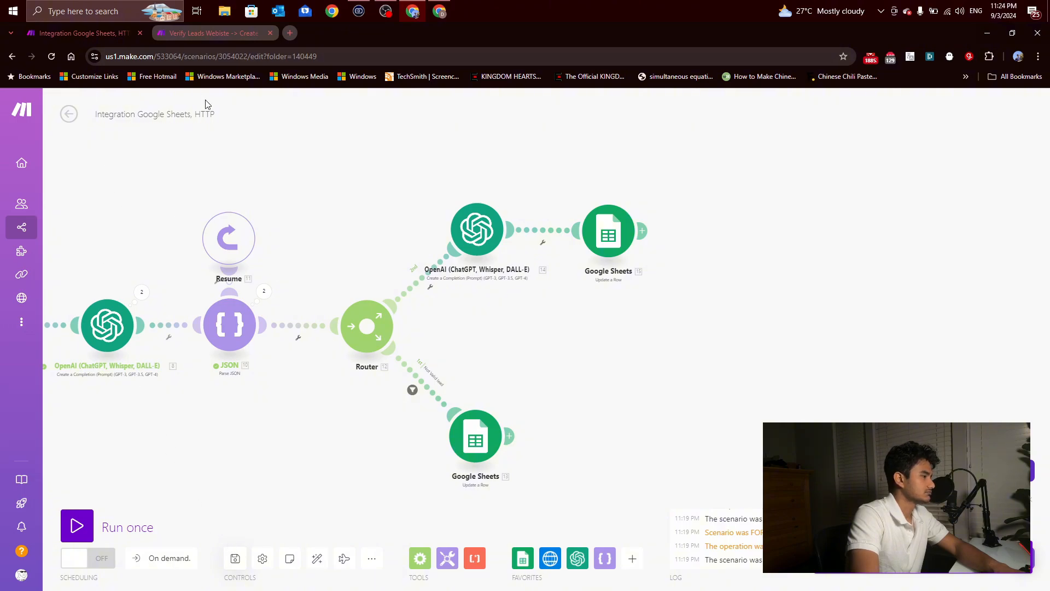
scroll(254, 262, down, 5)
scroll(295, 221, up, 5)
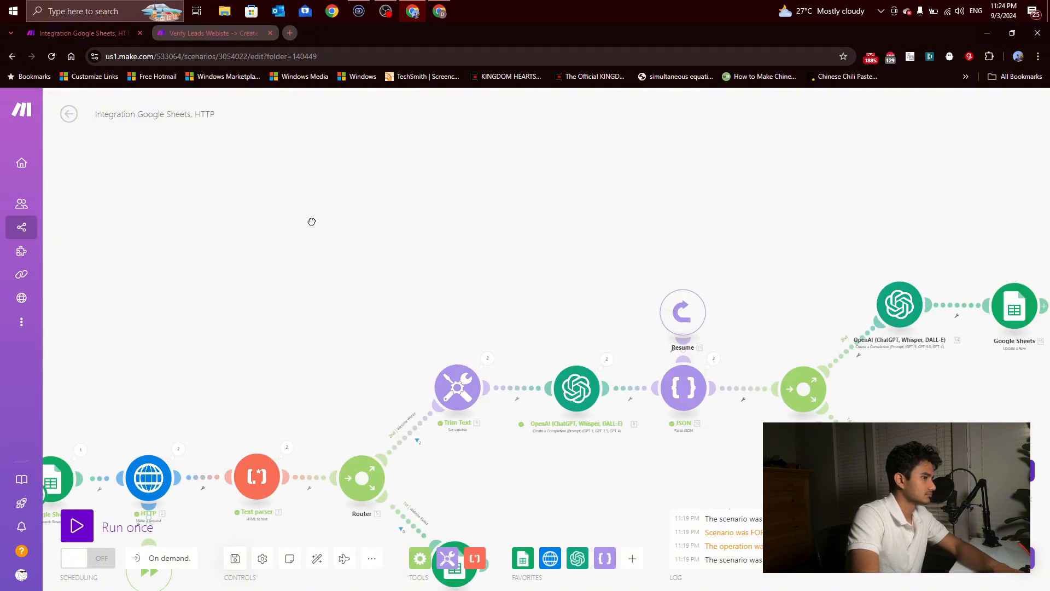
scroll(312, 222, down, 3)
scroll(289, 169, up, 2)
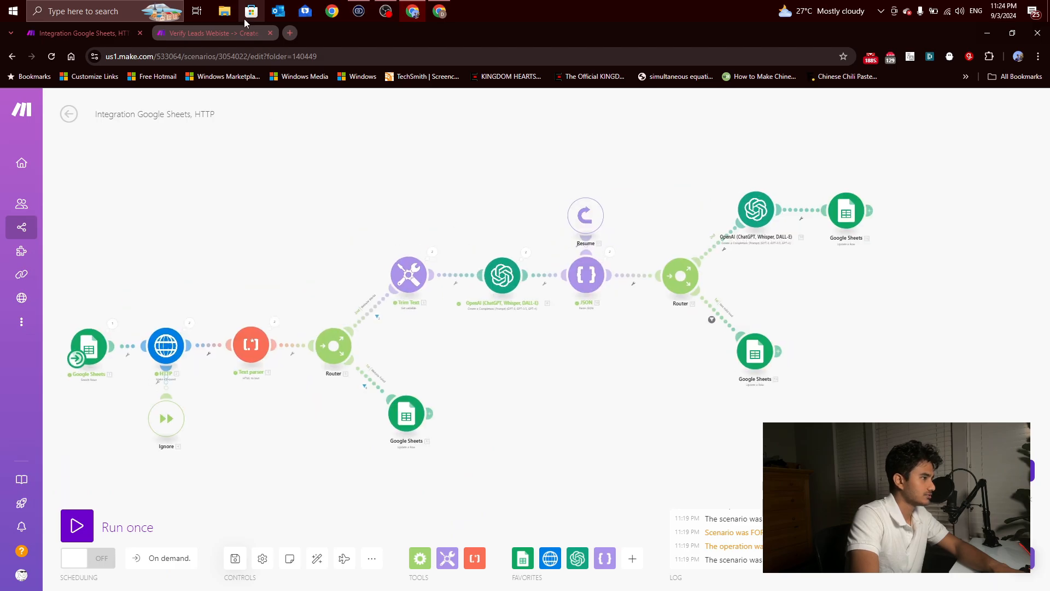
Step: Switch to the US Decision Makers sheet and clear the Reason, Yes or No and GPT 1liner cells in rows 2 to 60
click(440, 11)
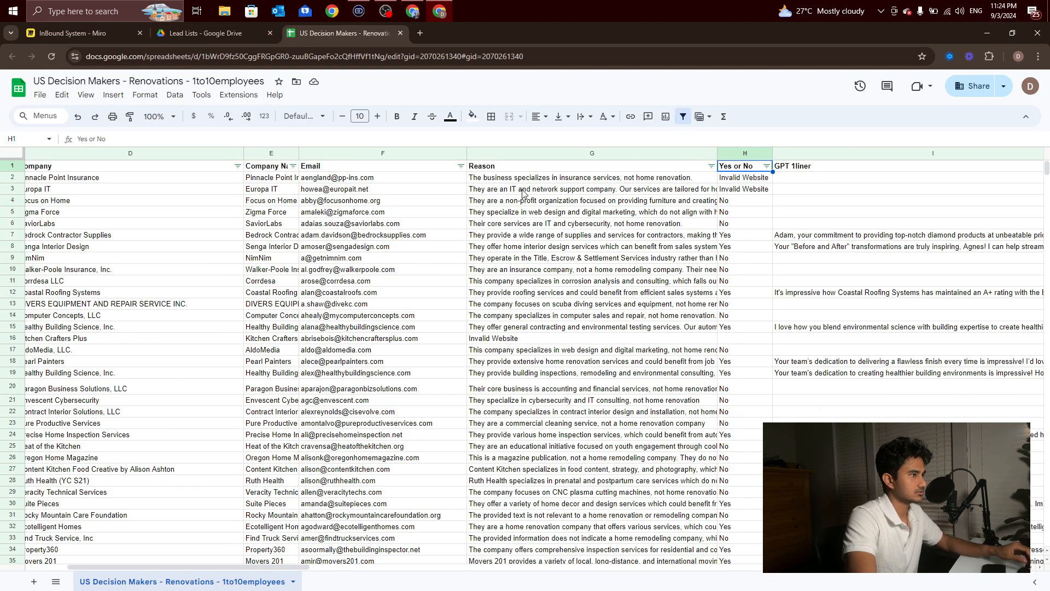
drag(524, 178, 886, 181)
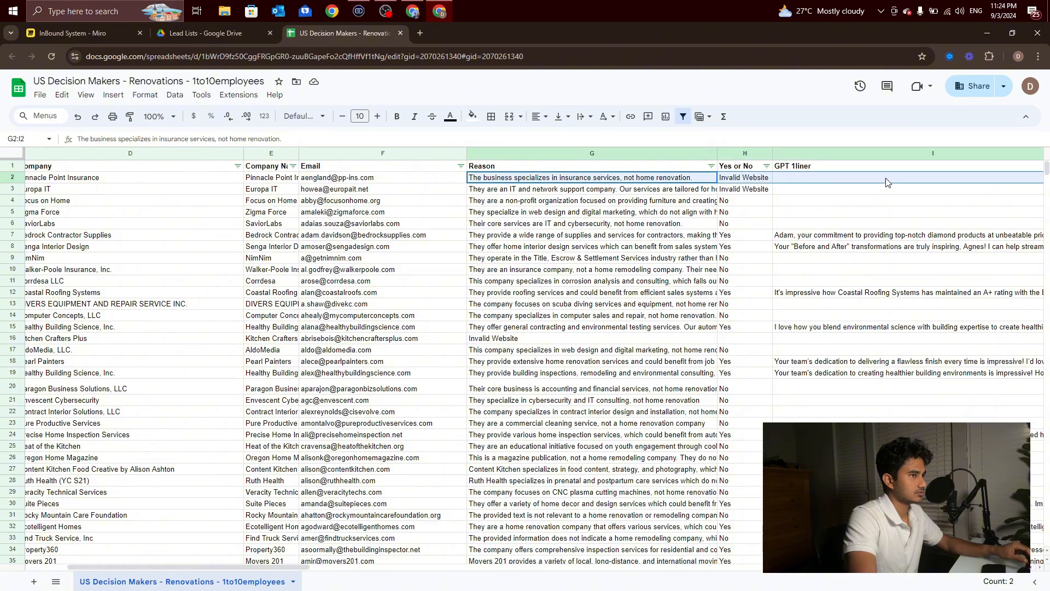
scroll(856, 274, down, 15)
shift+click(909, 346)
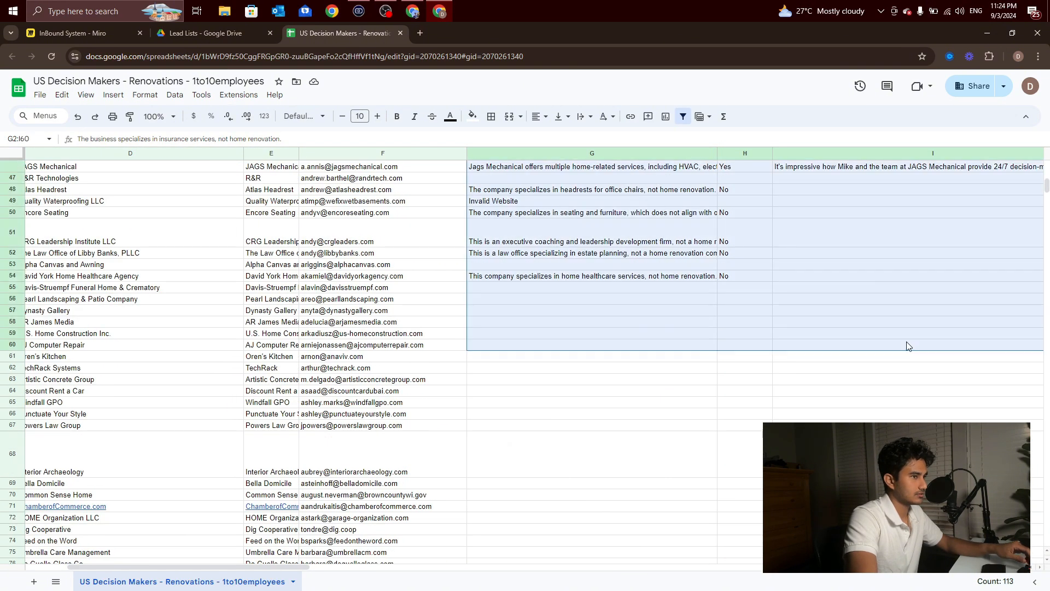
scroll(874, 347, up, 15)
key(Delete)
click(809, 317)
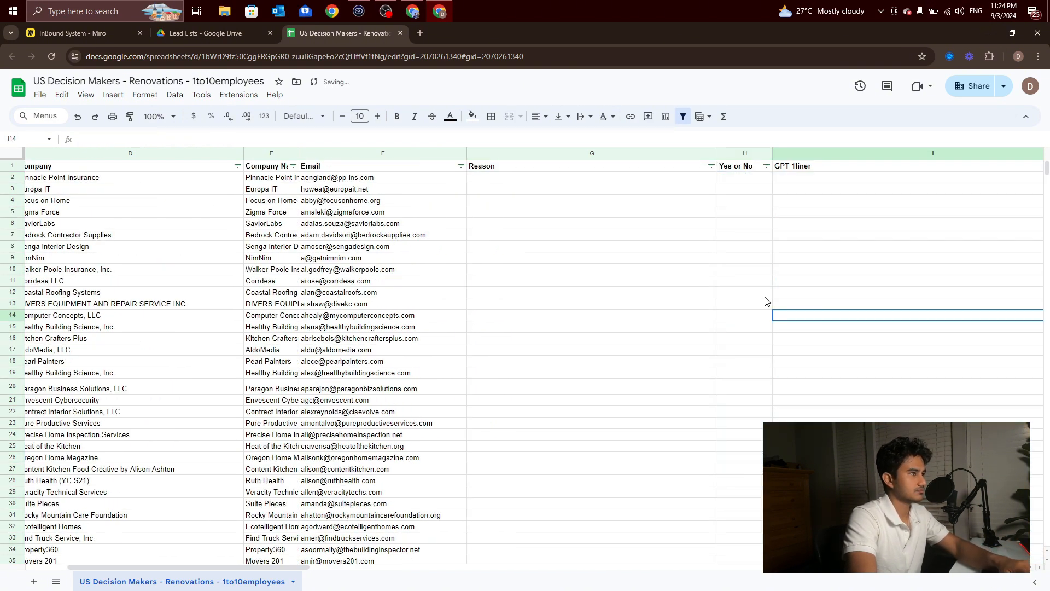
click(678, 236)
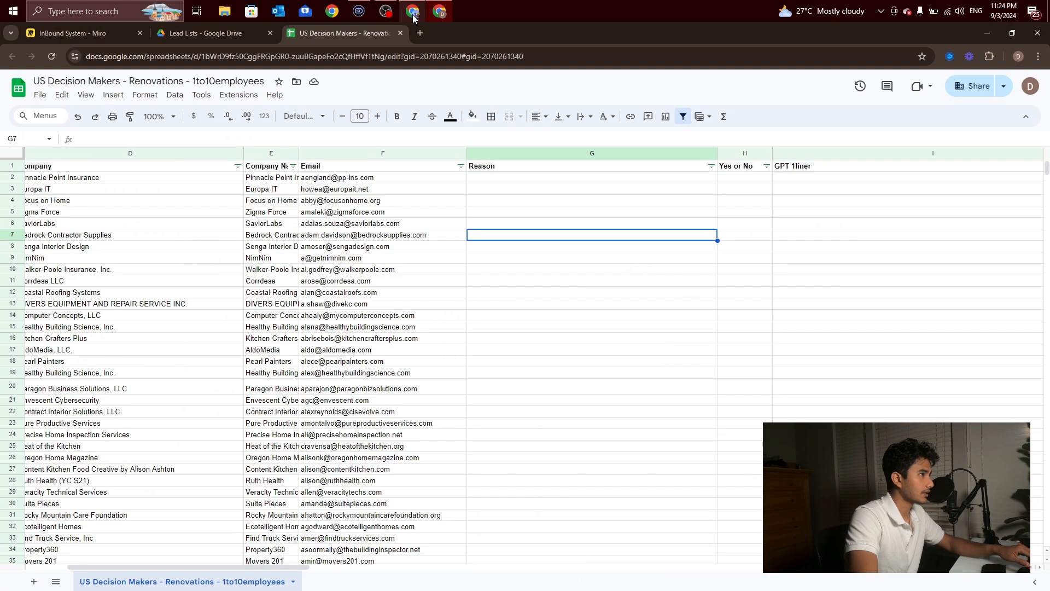
Step: Run the Make scenario once and check the Reason, Yes or No and GPT 1liner columns in the lead sheet
click(413, 11)
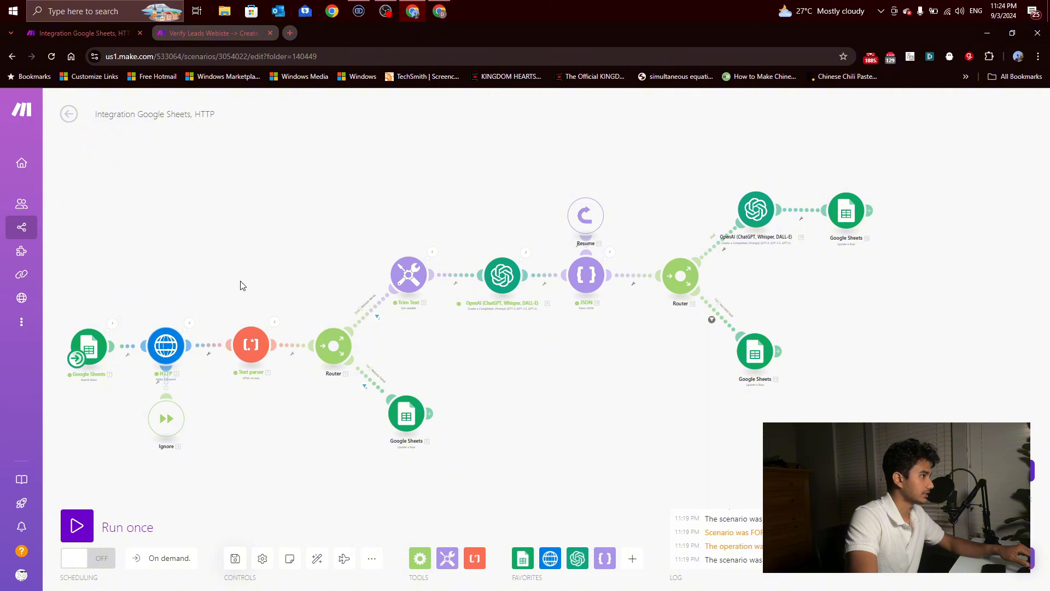
click(76, 525)
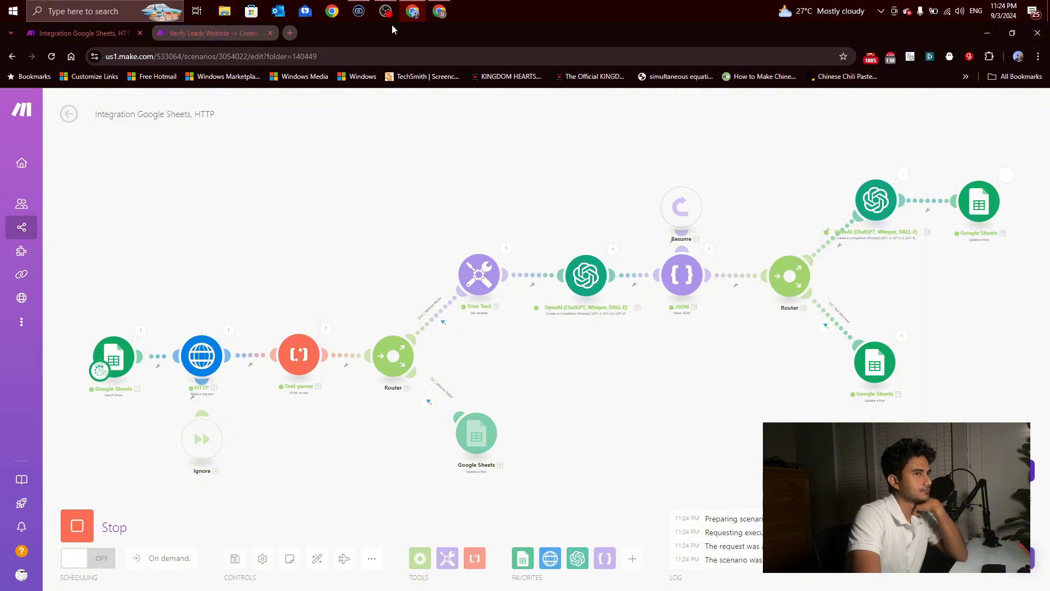
click(433, 15)
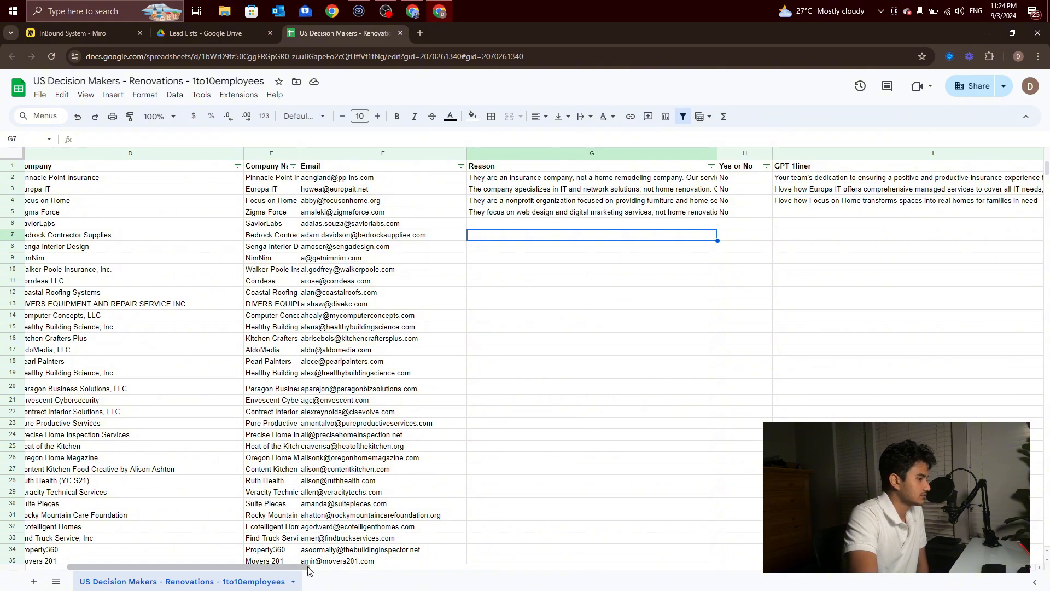
drag(308, 567, 355, 574)
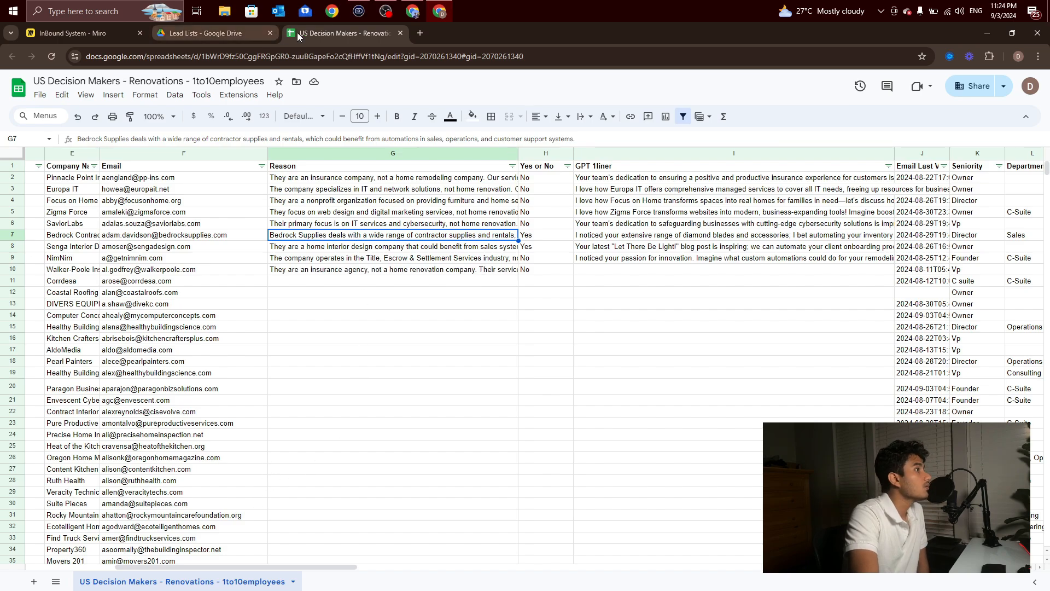
Step: Return to the Make scenario and open the filter inspector of the Not Valid lead route
click(414, 12)
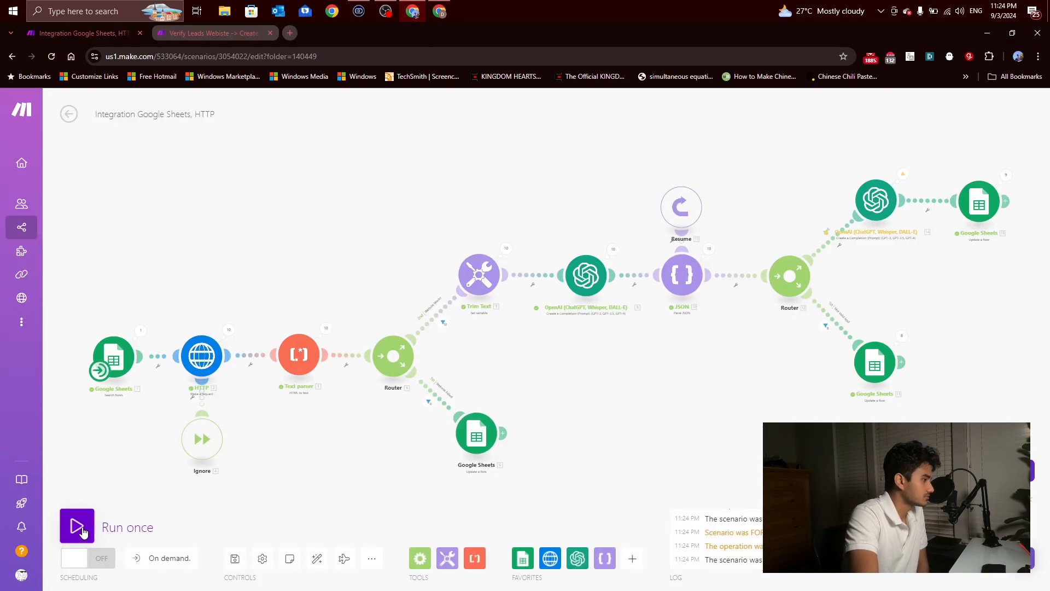
scroll(760, 369, up, 4)
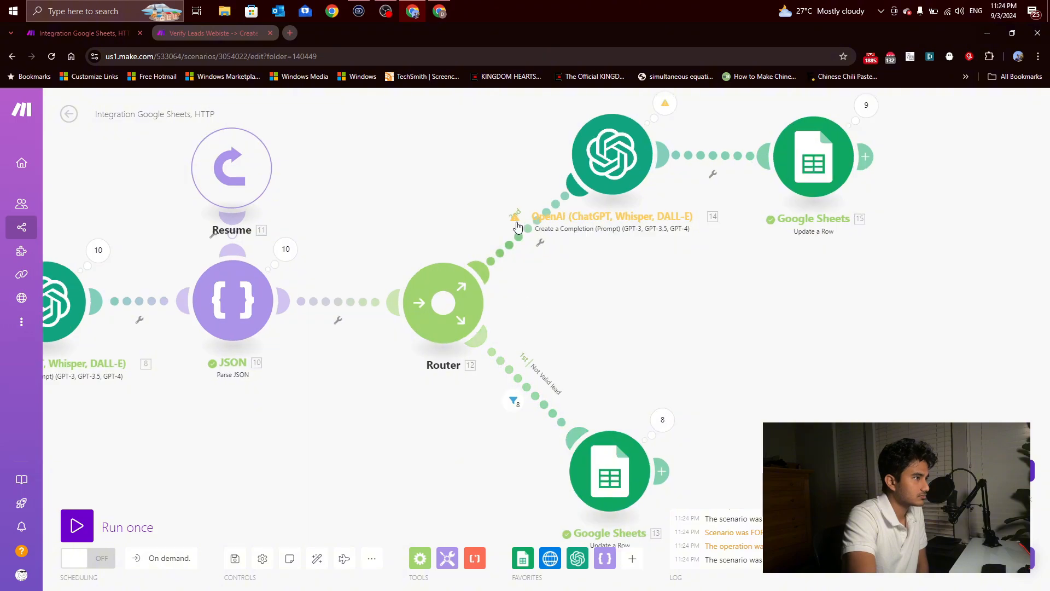
click(514, 403)
click(519, 321)
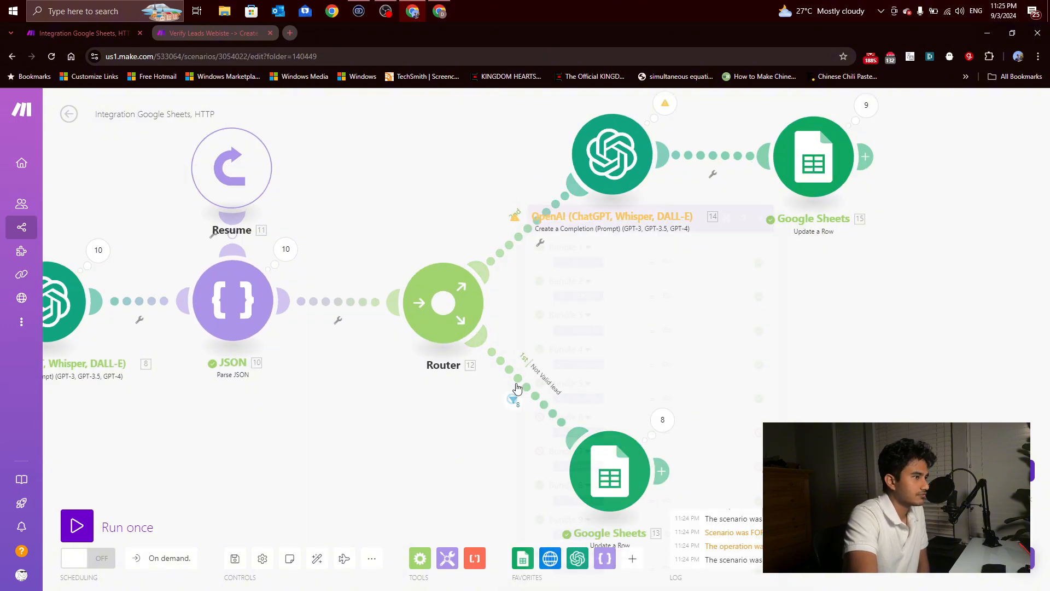
click(546, 377)
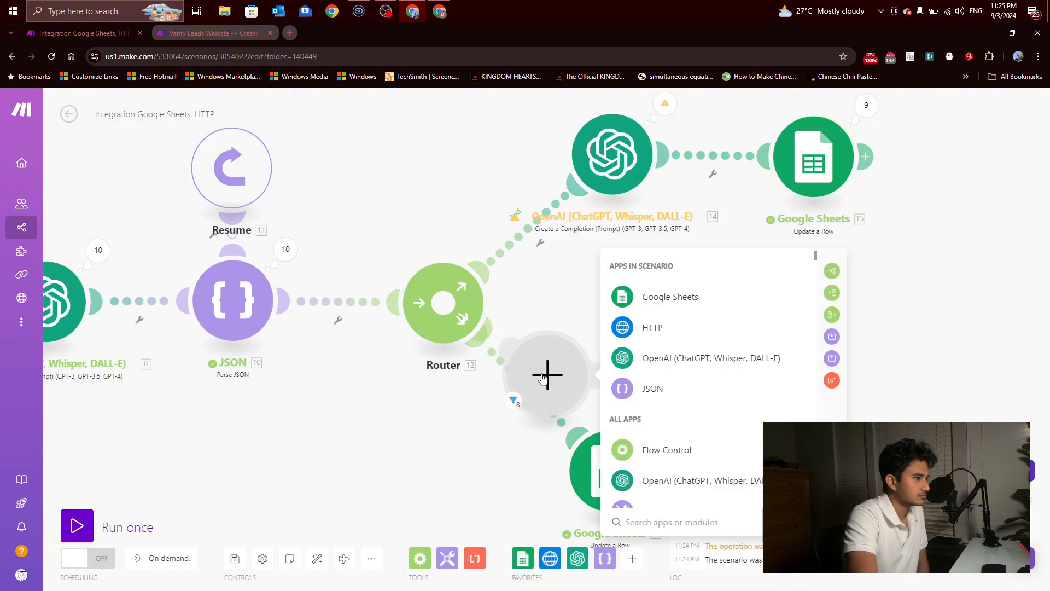
right_click(547, 379)
click(566, 403)
Step: Review the bundles evaluated by the Not Valid lead filter and the filter's condition
click(514, 402)
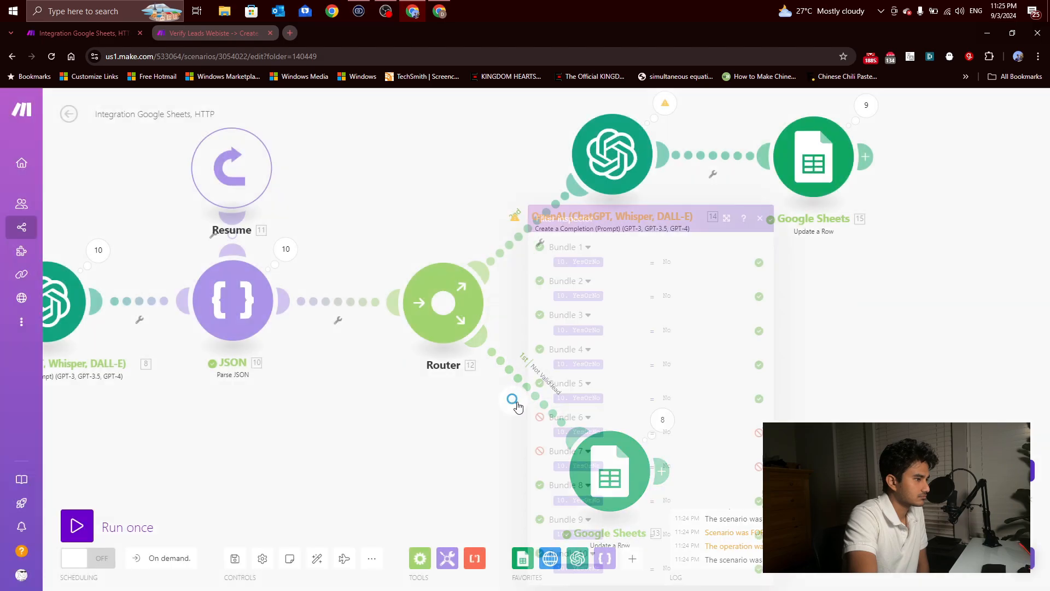
click(469, 429)
click(528, 400)
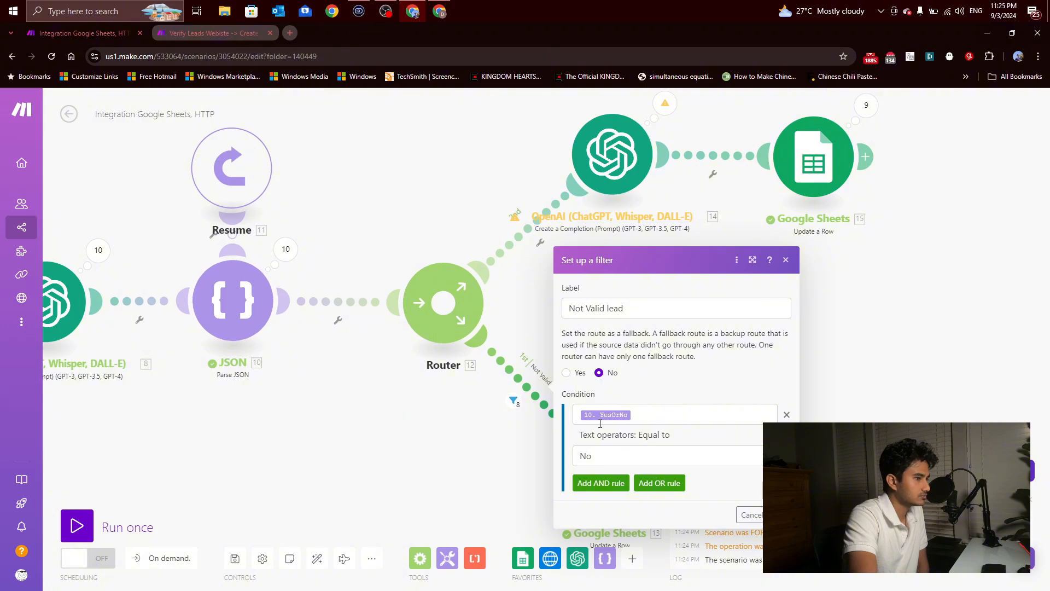
drag(498, 469, 500, 476)
click(788, 267)
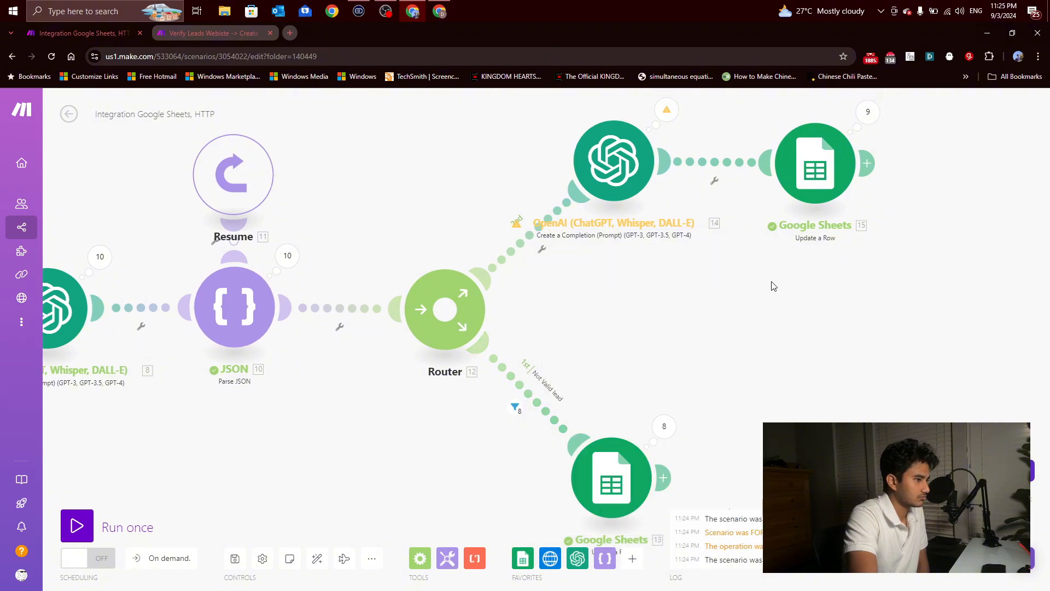
Step: Set up a filter labelled Valid Lead between the second router and its OpenAI module, requiring YesOrNo equal to Yes
click(526, 235)
click(585, 262)
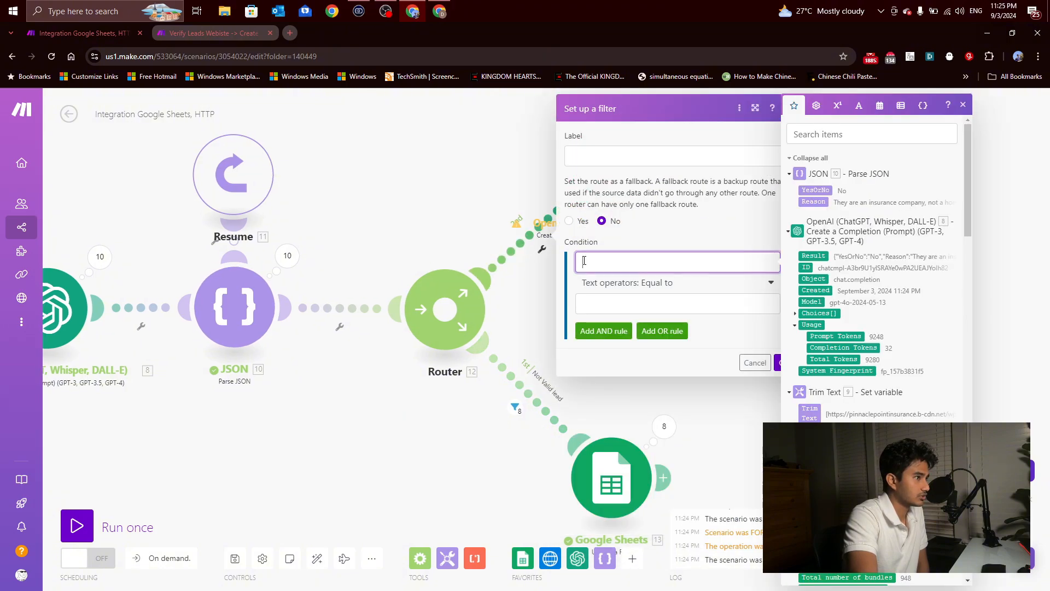
click(815, 190)
click(676, 303)
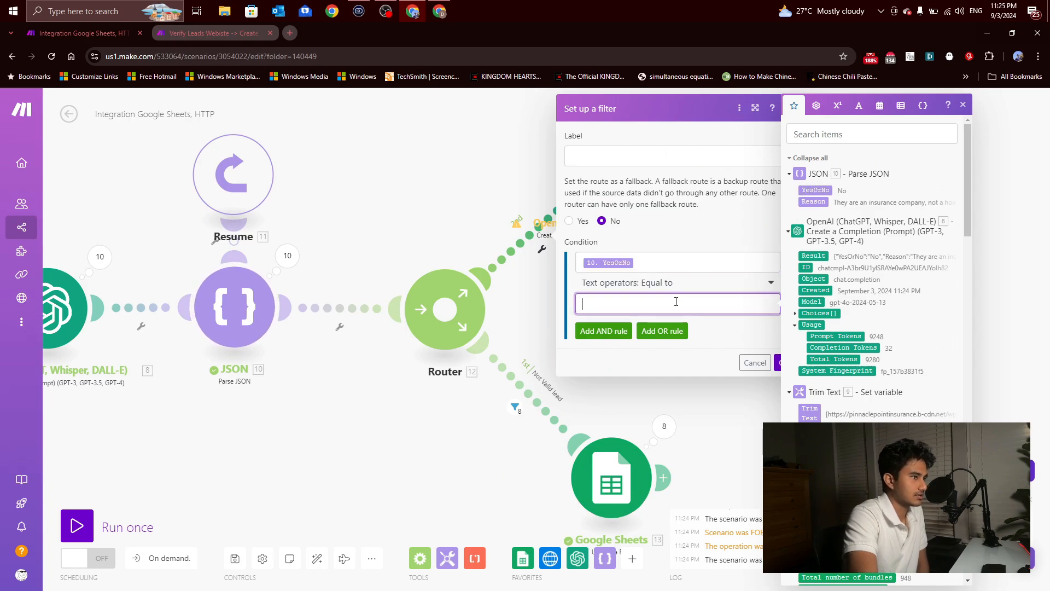
text(Yes)
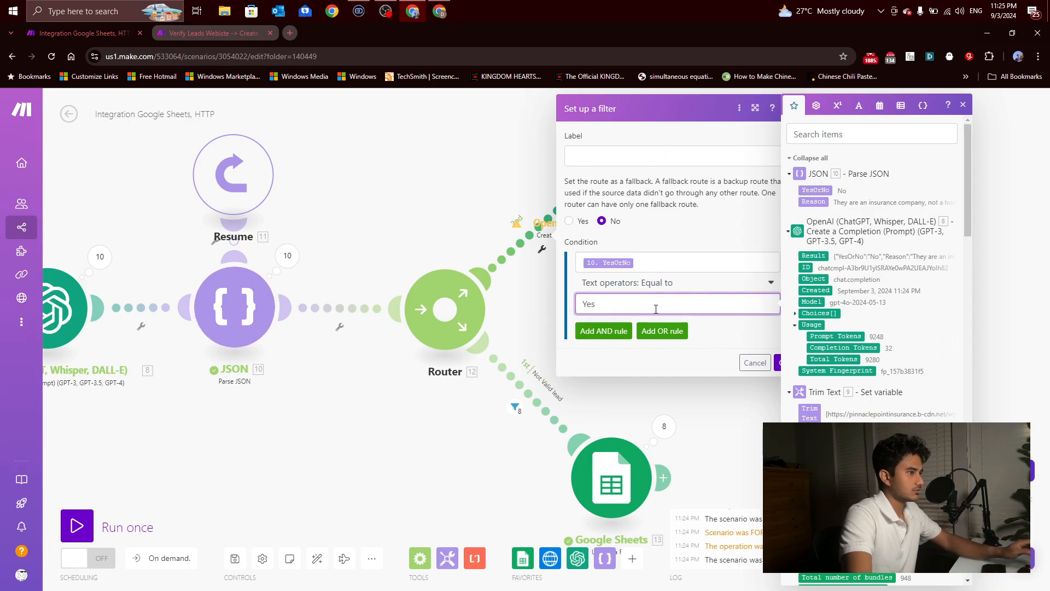
click(612, 156)
text(V)
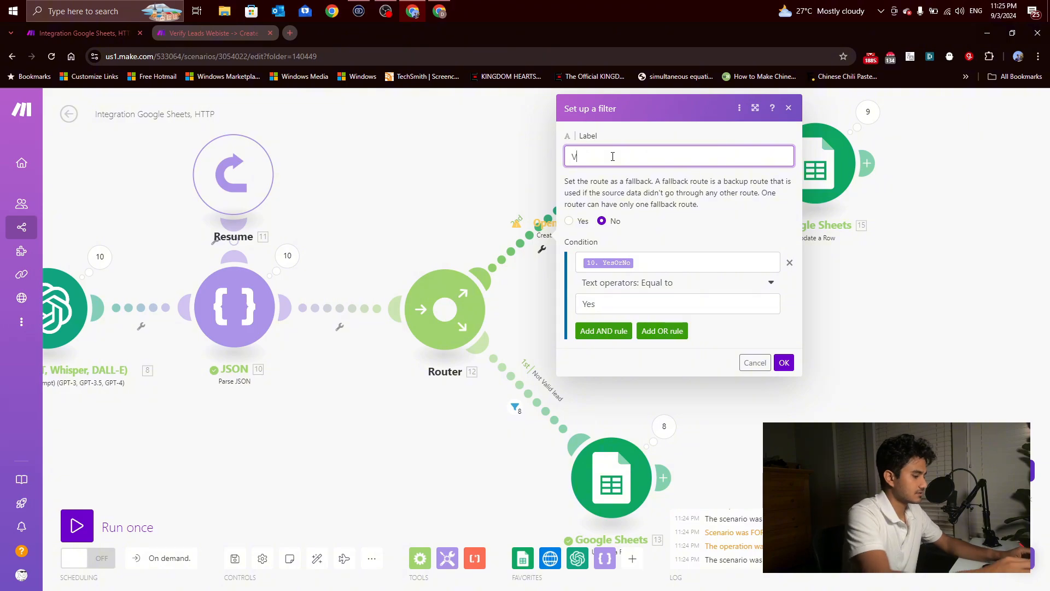
text(alid Lead)
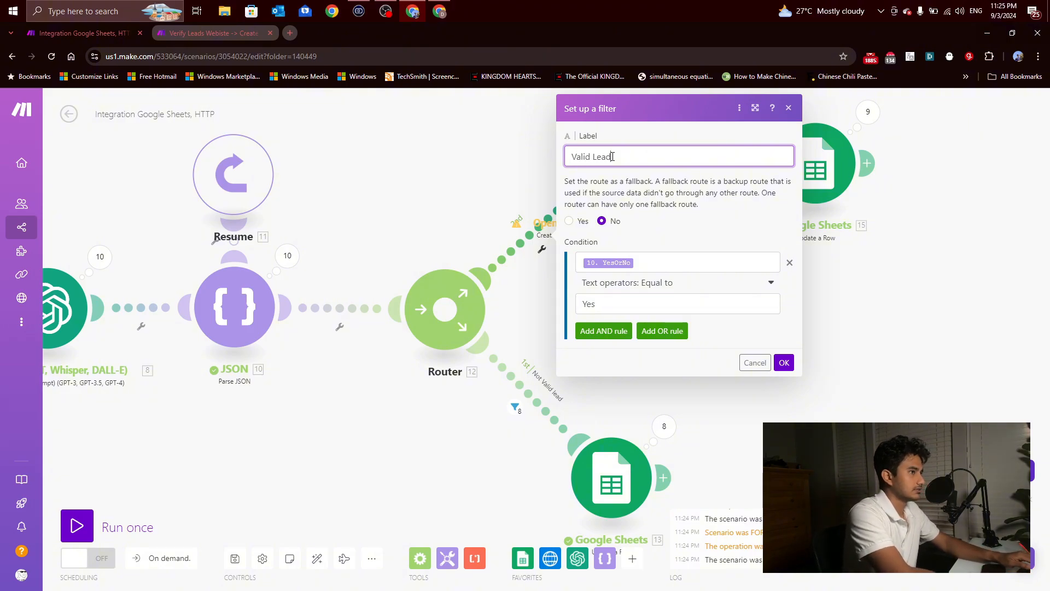
click(784, 362)
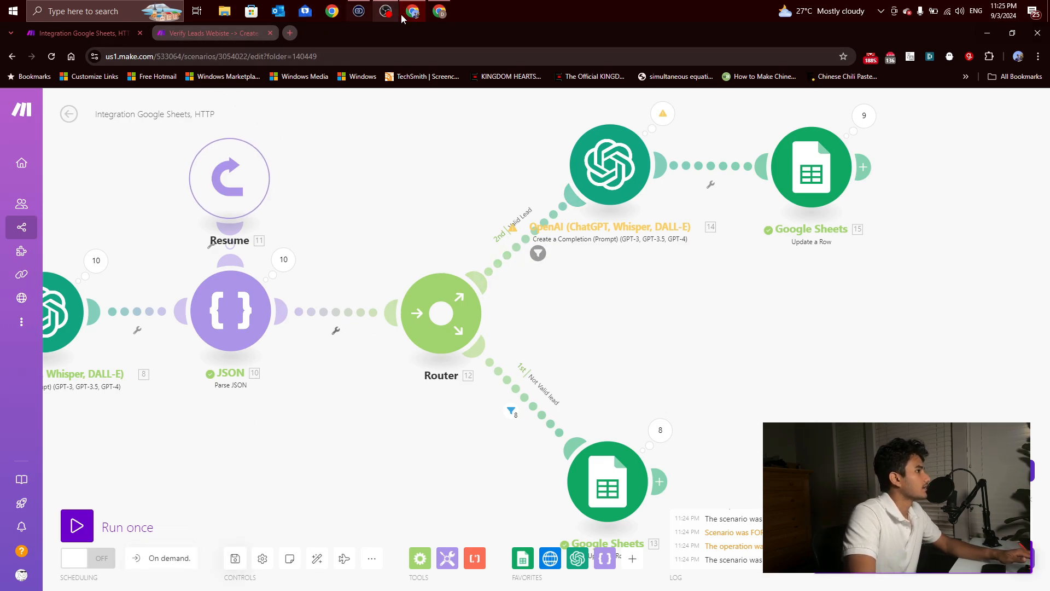
Step: Clear the Reason, Yes or No and GPT 1liner cells in rows 2 to 14 of the lead sheet
click(439, 11)
drag(382, 178, 623, 318)
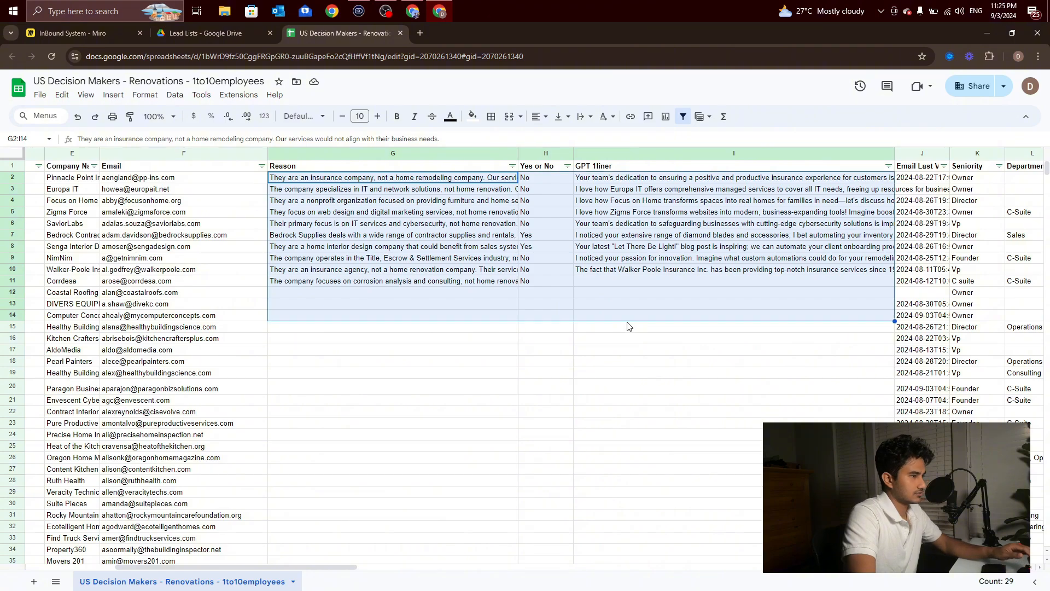
key(Delete)
Step: Return to the Make scenario and run it once with the Valid Lead filter in place
click(413, 11)
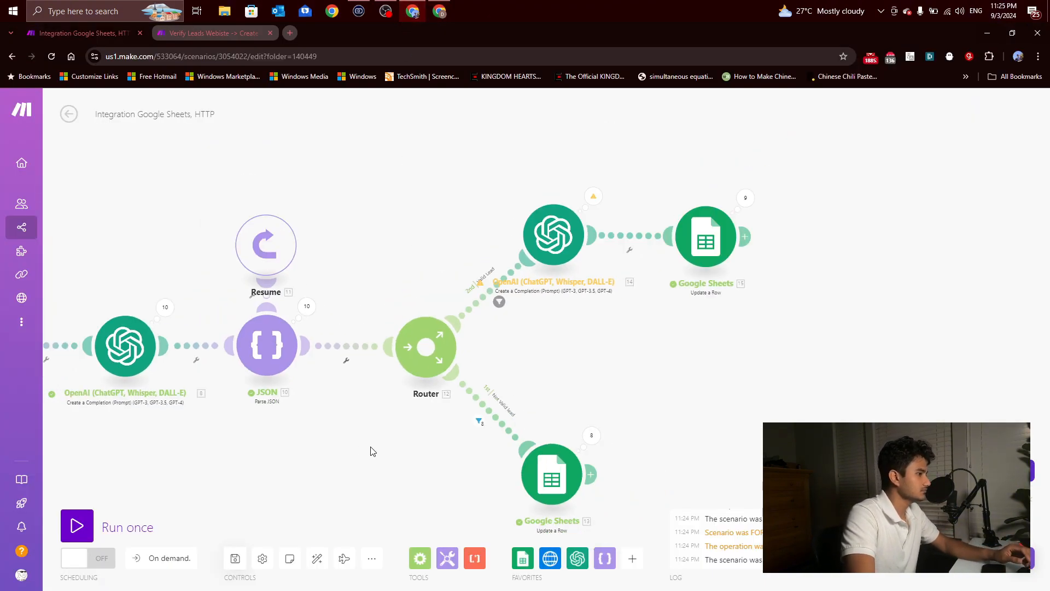
scroll(416, 396, down, 2)
drag(364, 411, 156, 406)
scroll(626, 355, down, 2)
scroll(594, 358, up, 2)
scroll(285, 384, up, 2)
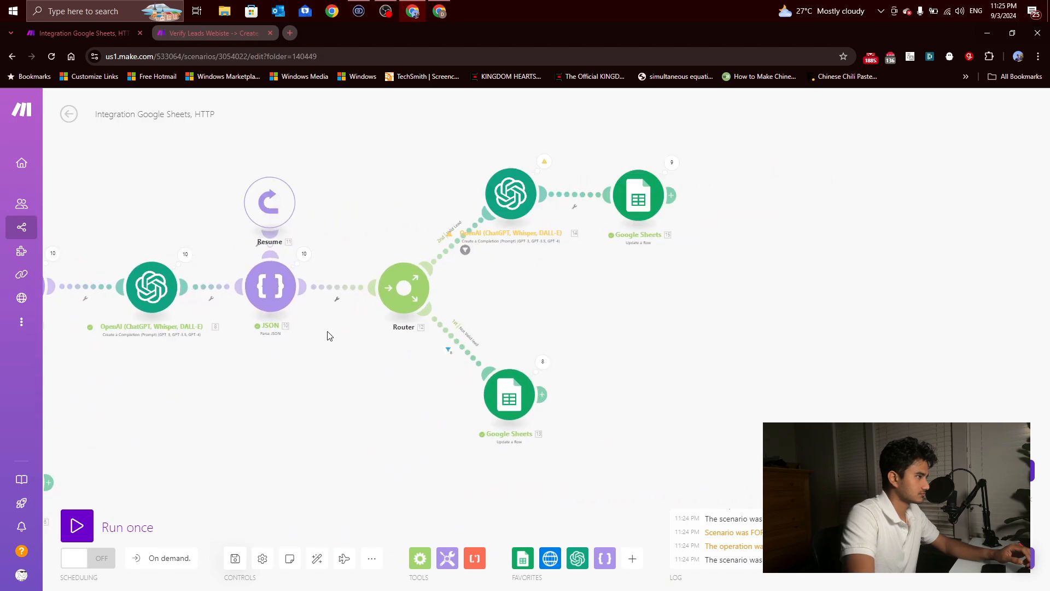
click(77, 525)
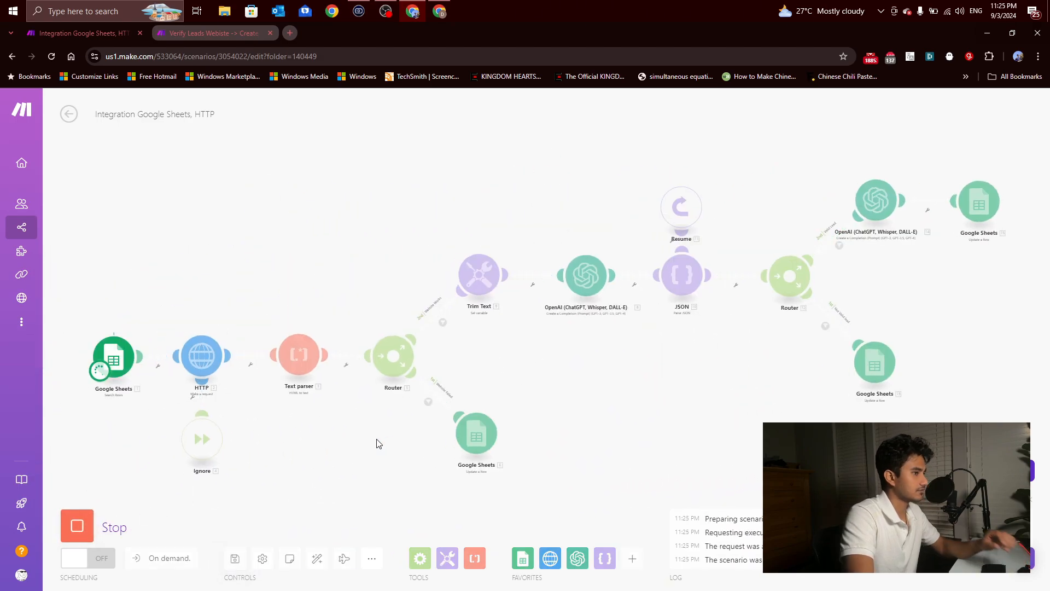
Step: Examine the incoming GPT 1liner texts for the Yes leads and the Yes or No entry in row 16 of the lead sheet
click(439, 11)
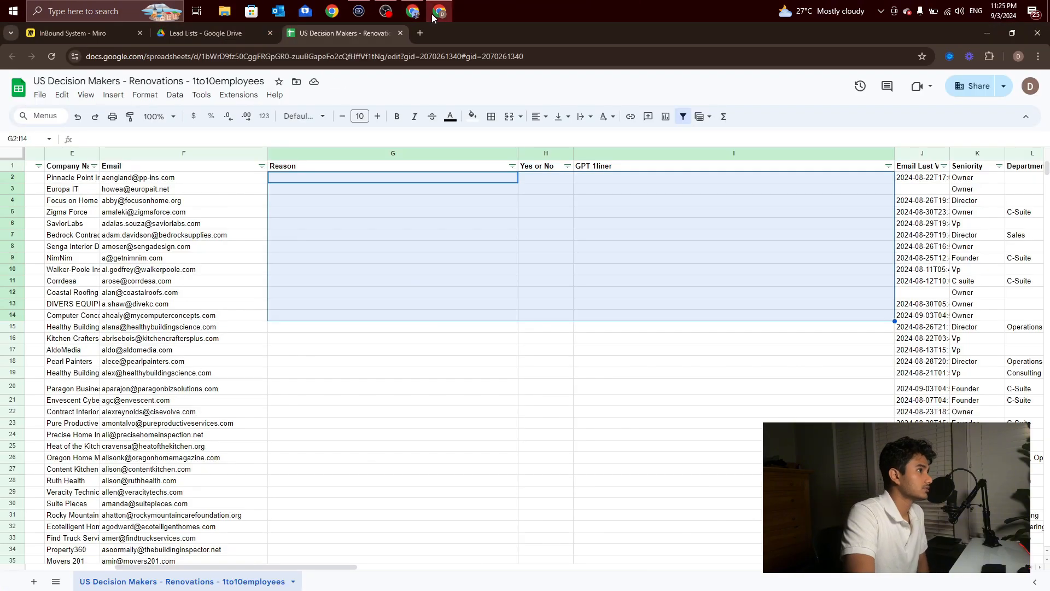
click(459, 375)
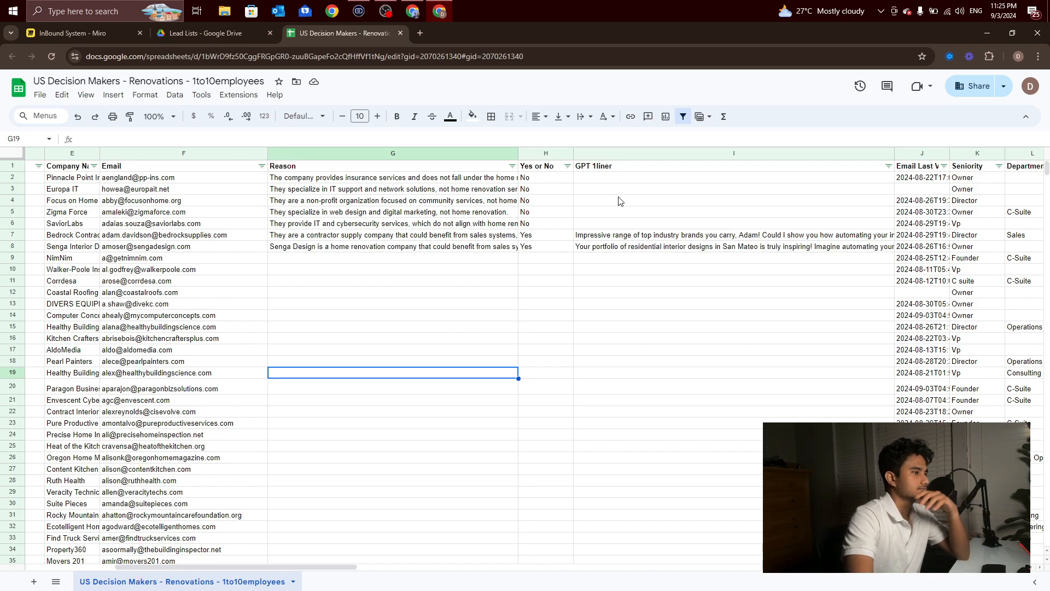
click(631, 238)
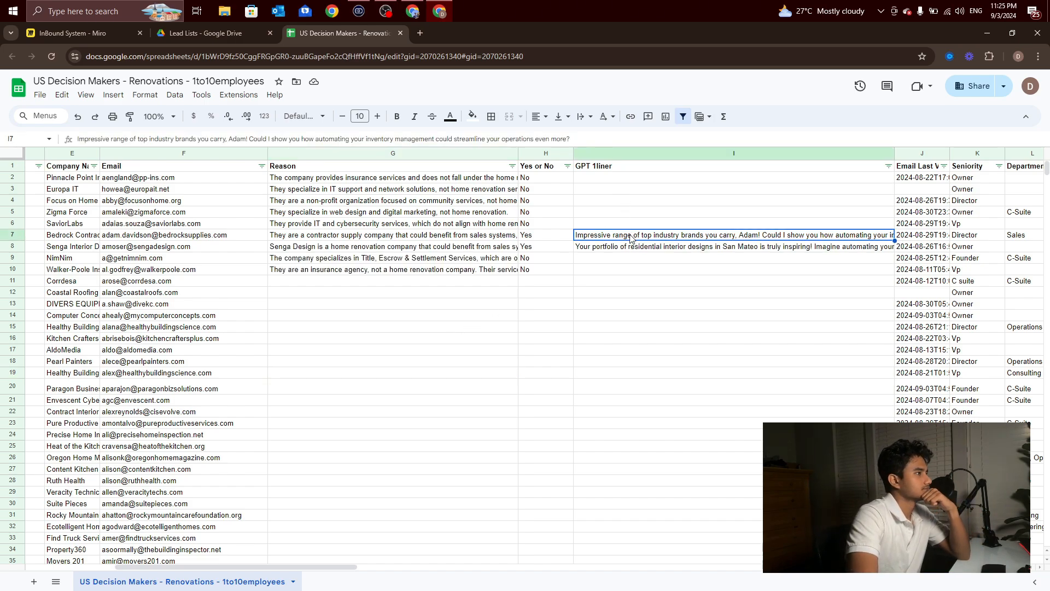
click(643, 248)
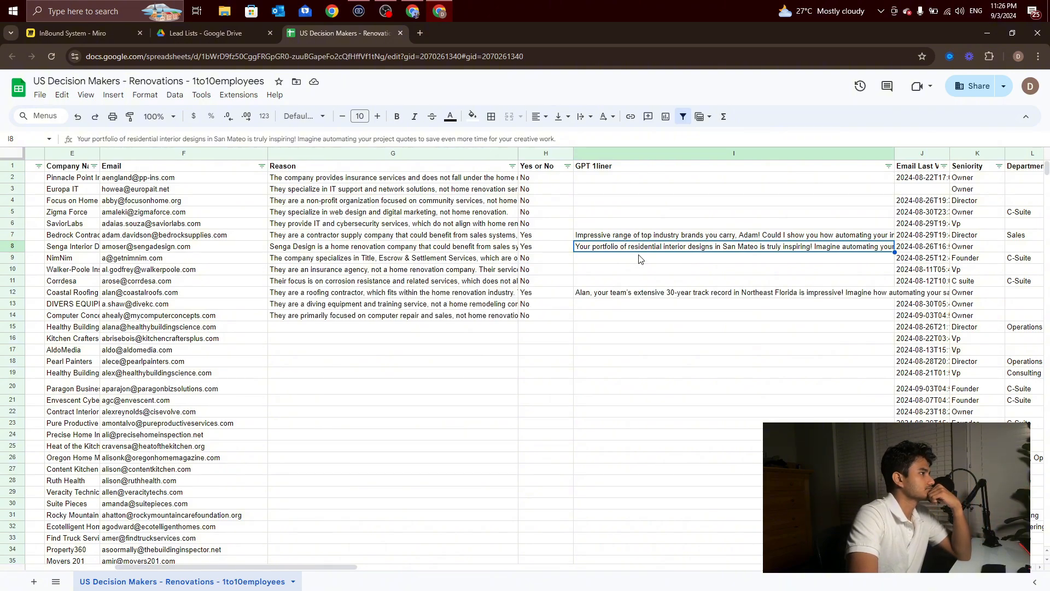
click(639, 294)
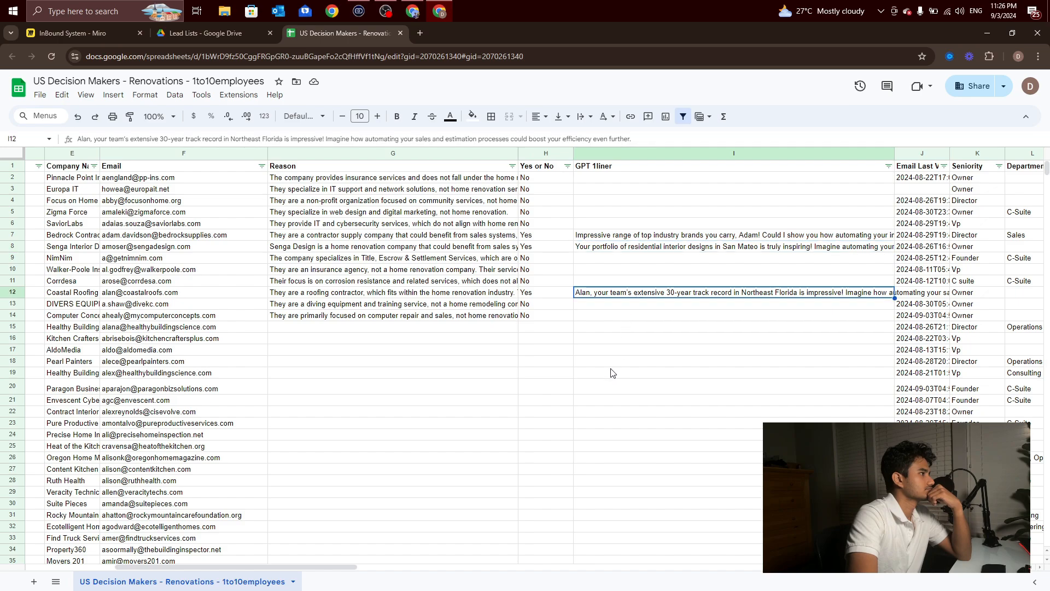
click(624, 330)
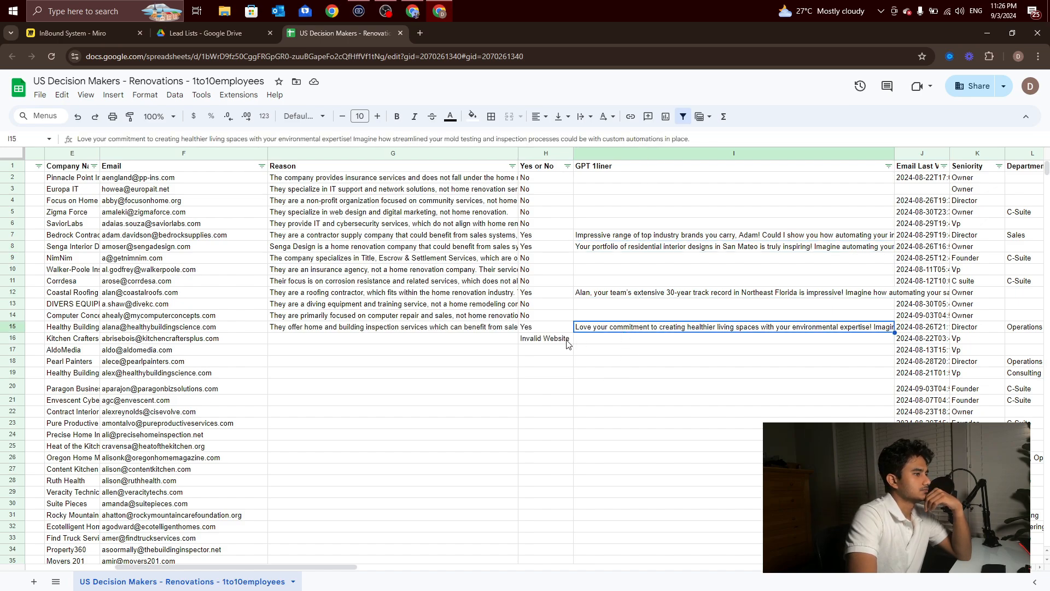
click(551, 341)
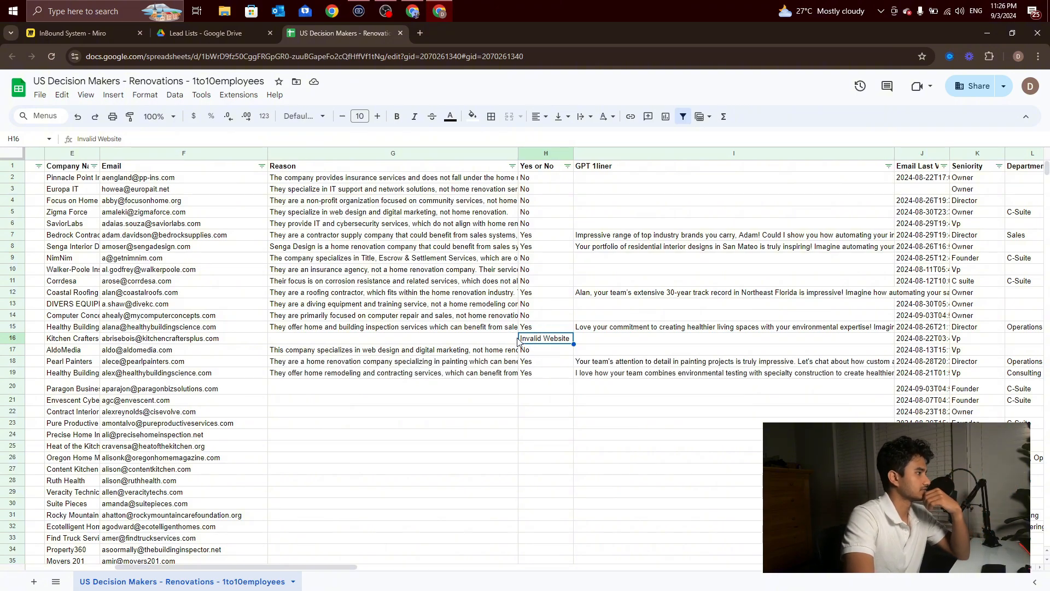
click(602, 366)
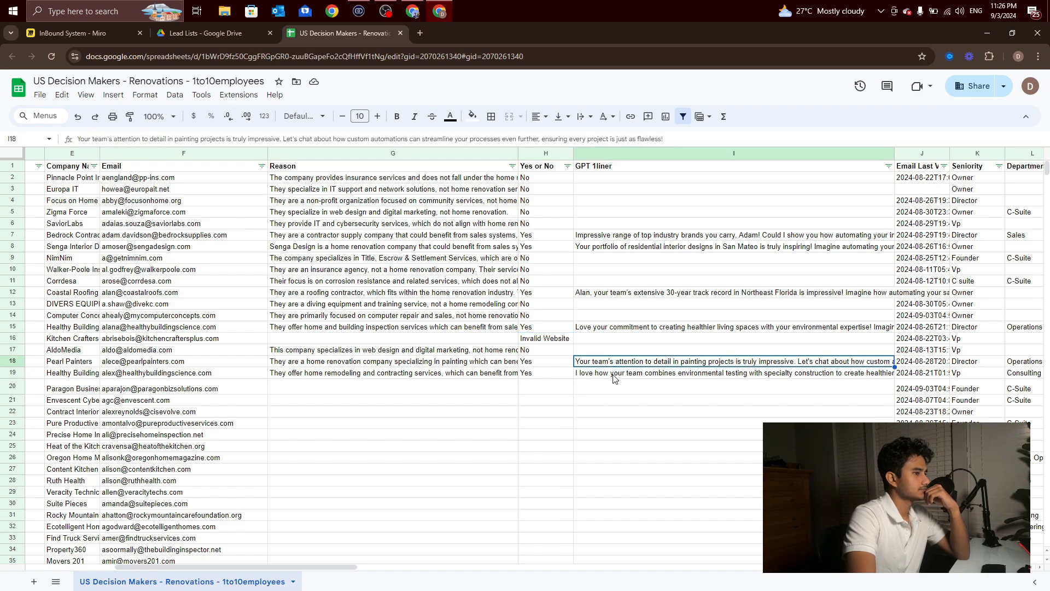
click(613, 375)
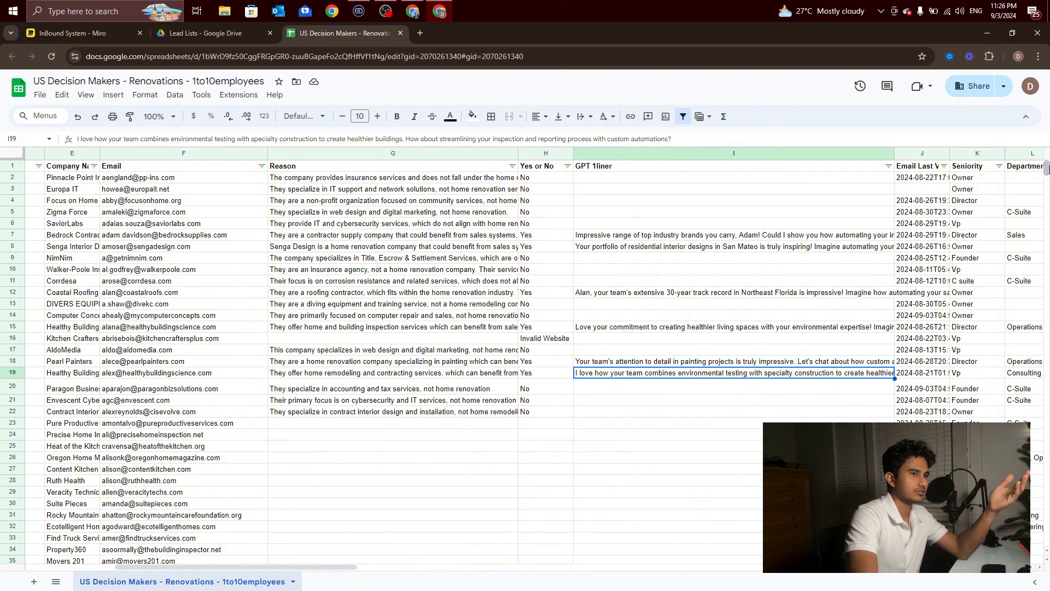
Step: Examine the Reason, Yes or No and GPT 1liner entries as the run fills the lead sheet from its first rows down to row 62
mouse_move(1046, 168)
mouse_down()
mouse_move(1027, 342)
mouse_move(1028, 555)
mouse_move(1028, 164)
mouse_up()
scroll(692, 421, down, 1)
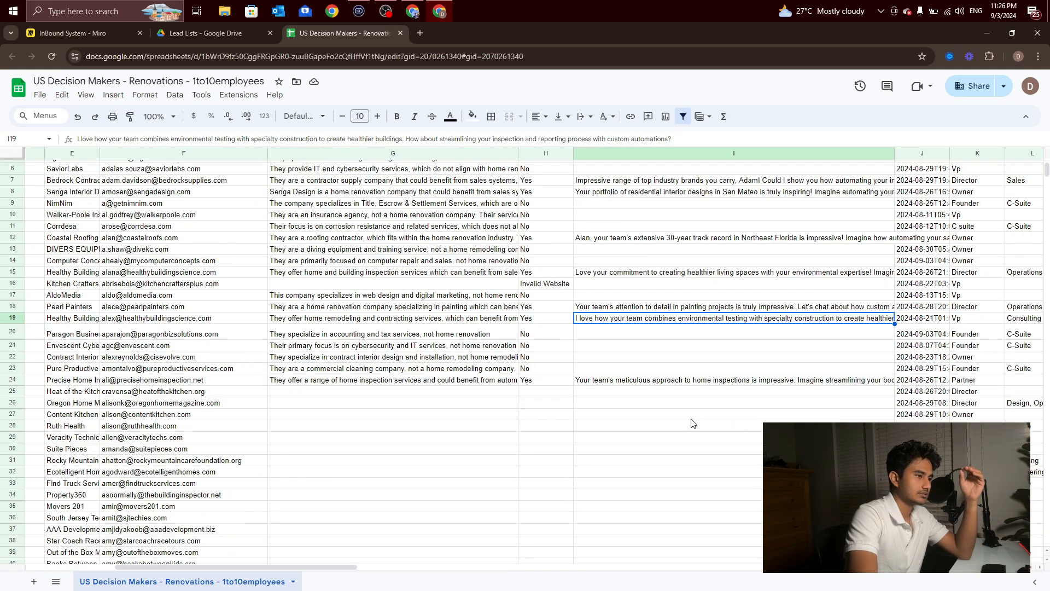
click(691, 416)
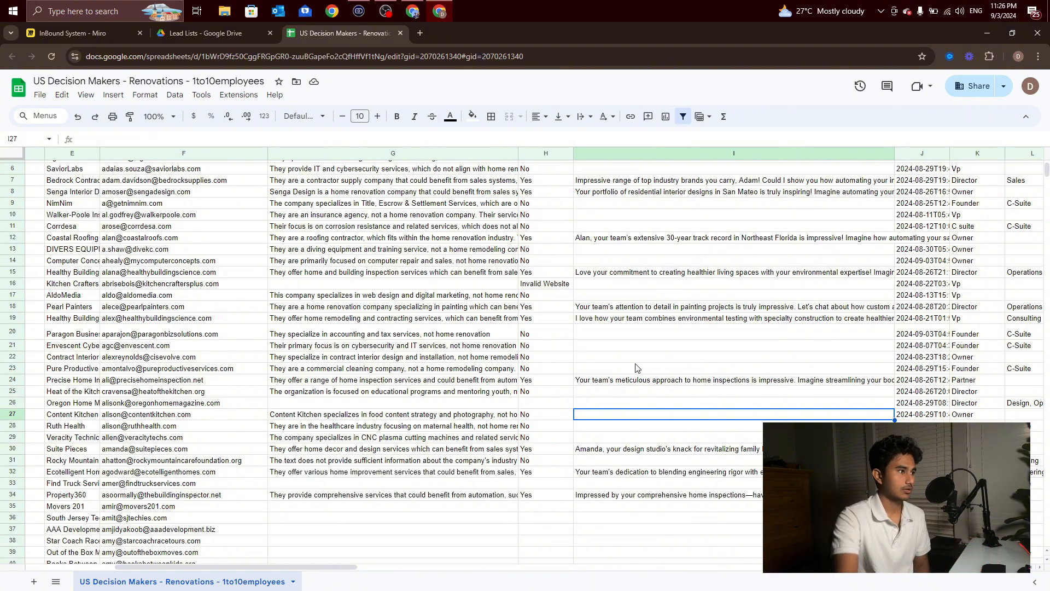
scroll(547, 284, up, 2)
scroll(498, 205, down, 5)
scroll(484, 260, up, 5)
drag(485, 188, 475, 469)
click(485, 398)
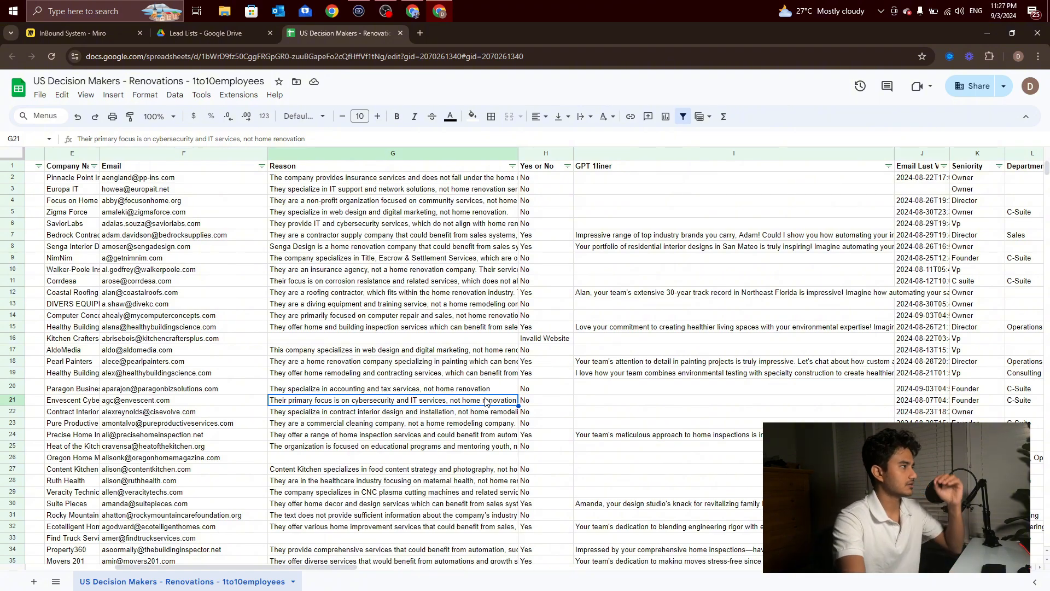
scroll(487, 401, down, 7)
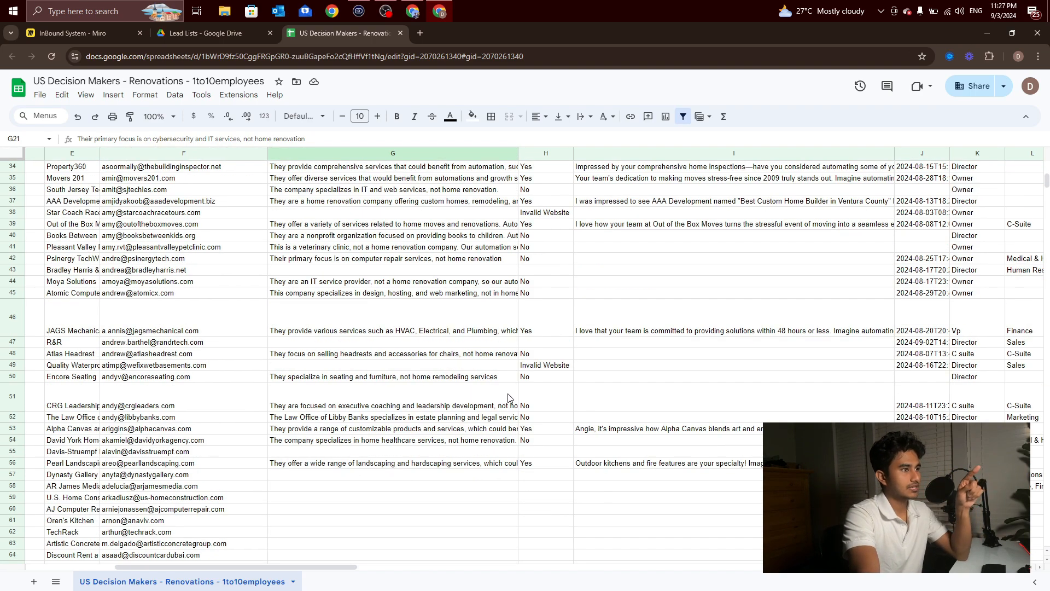
scroll(506, 403, down, 2)
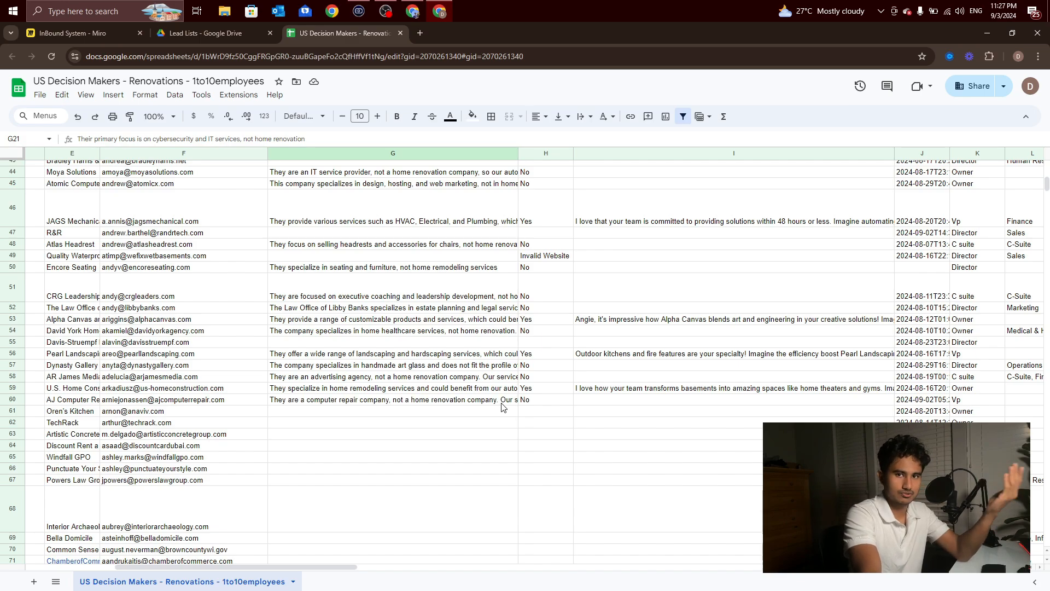
click(458, 424)
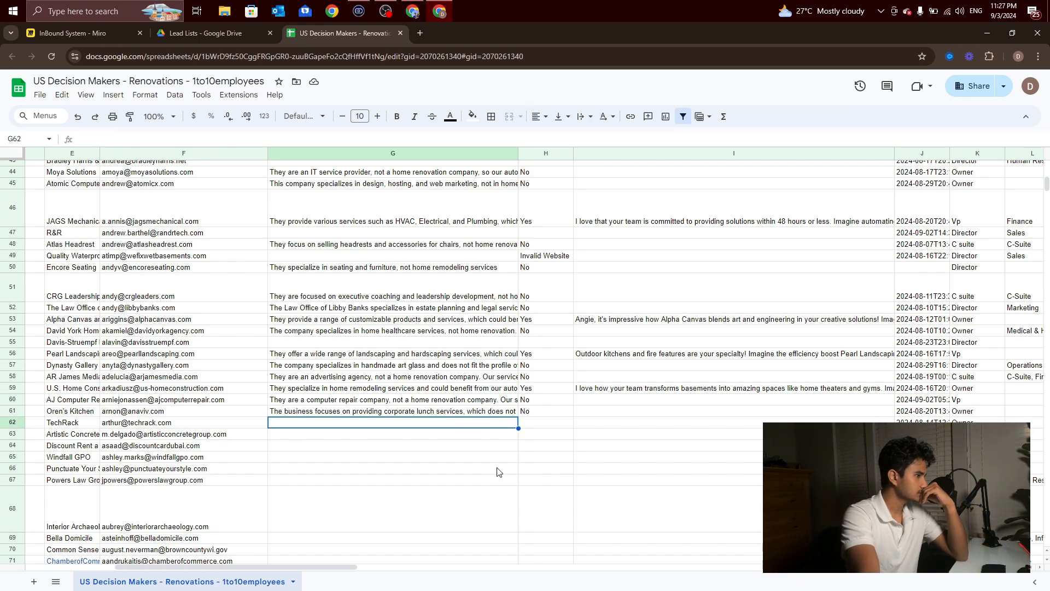
scroll(503, 454, down, 2)
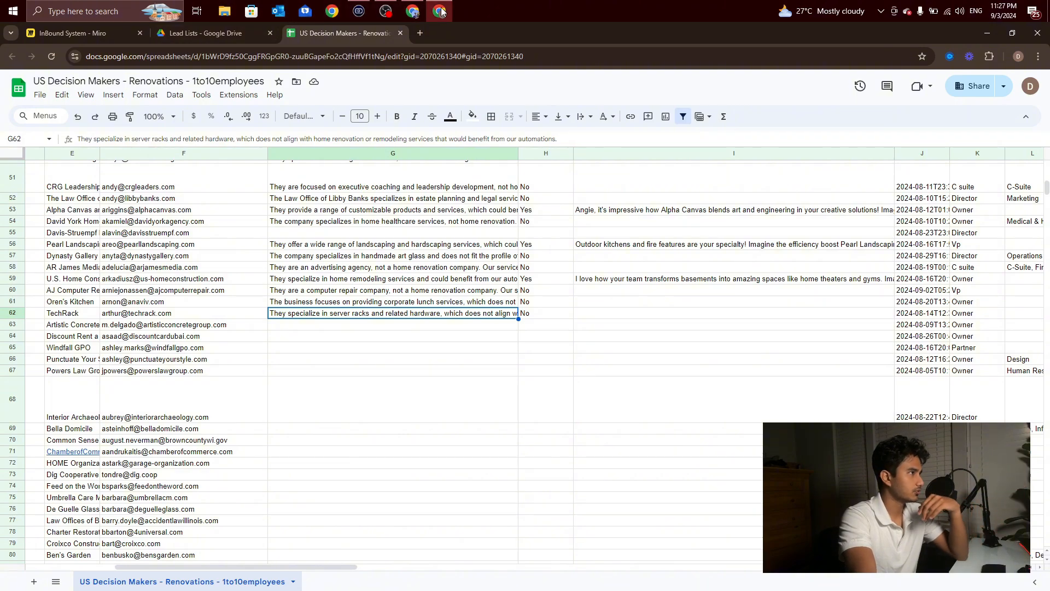
Step: Switch back to Make and review the complete Integration Google Sheets, HTTP scenario from the sheet search to the final row updates
click(441, 11)
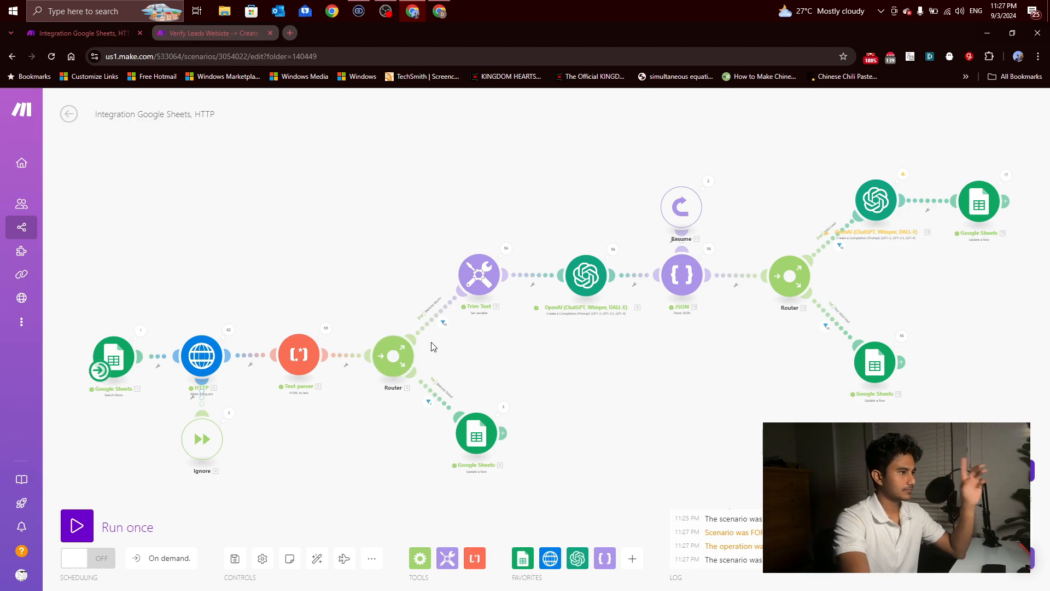
scroll(432, 346, down, 5)
scroll(446, 345, up, 4)
scroll(438, 381, down, 4)
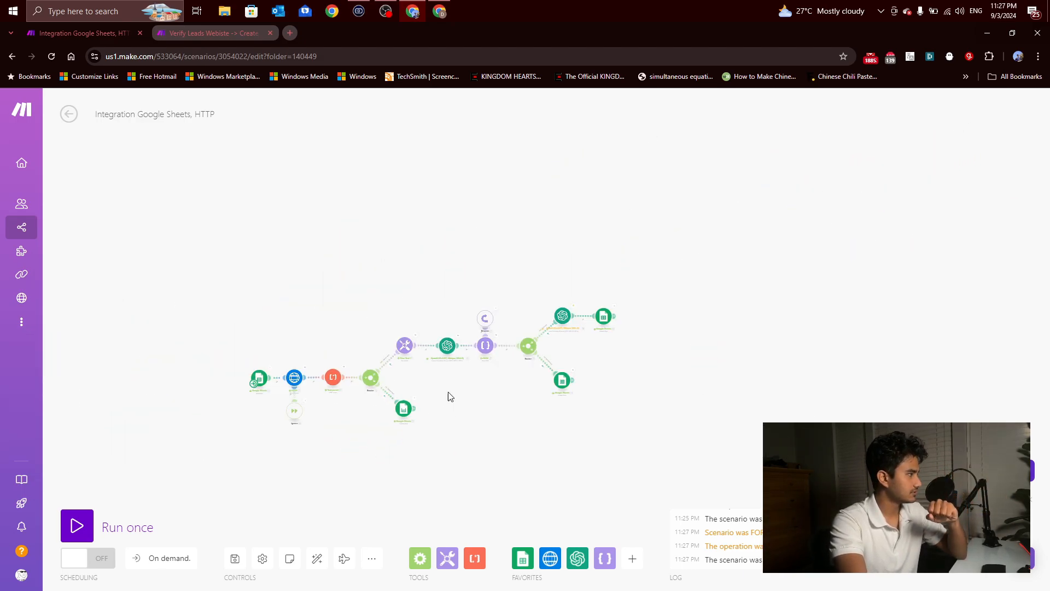
scroll(437, 383, up, 3)
Step: Open the Verify Leads Webiste scenario, close its OpenAI module settings and review the whole flow for comparison
click(214, 33)
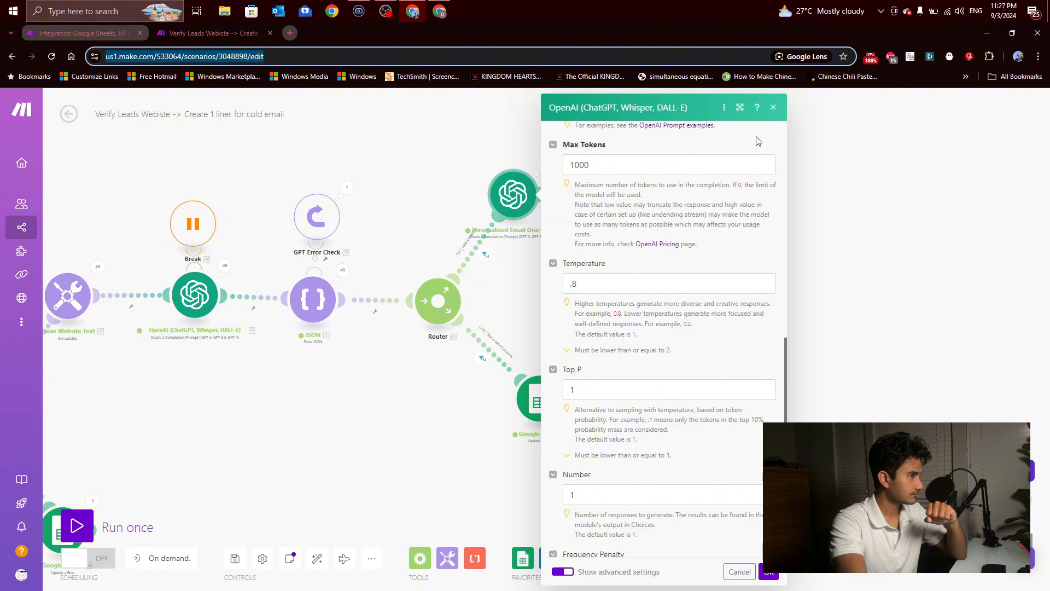
click(773, 107)
scroll(728, 250, down, 2)
scroll(534, 315, up, 3)
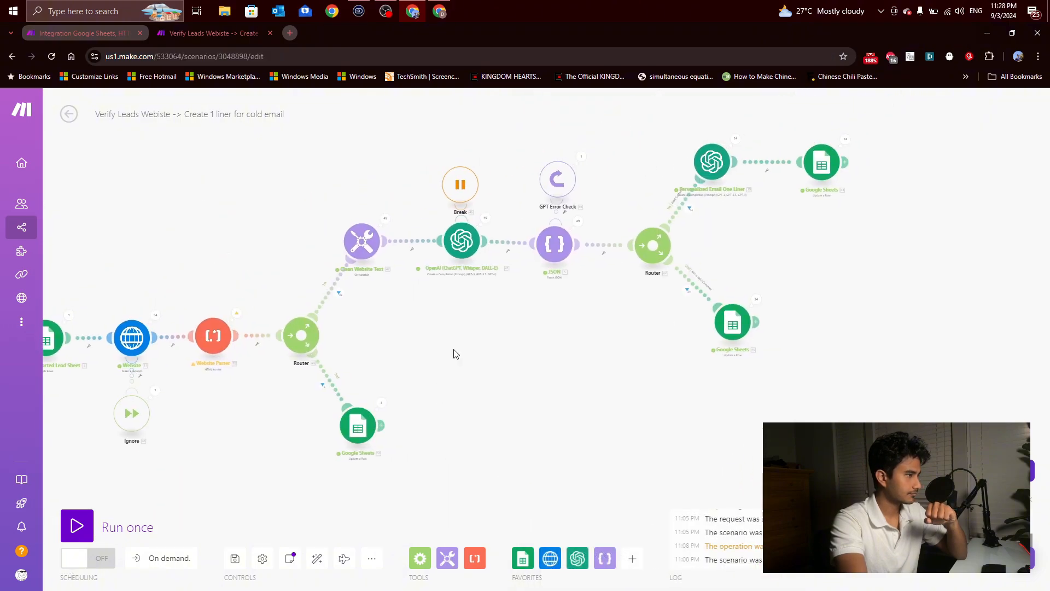
scroll(483, 366, down, 2)
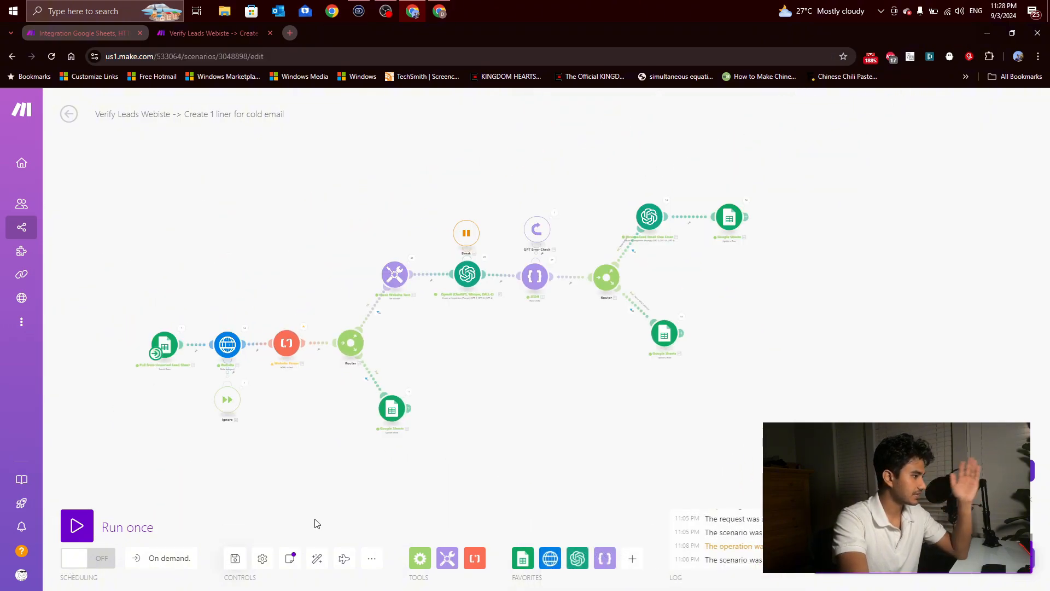